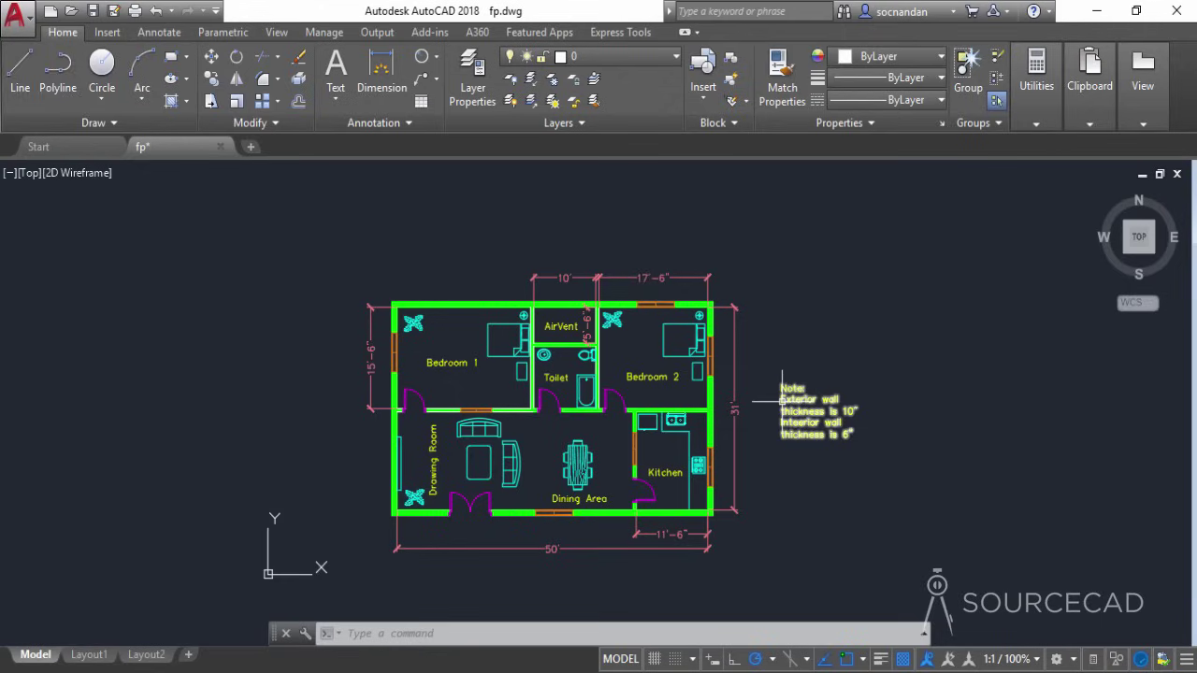
Turn off the Dim and Text layers to hide the floor plan's dimensions and labels
{"action": "left_click", "coordinate": [645, 57]}
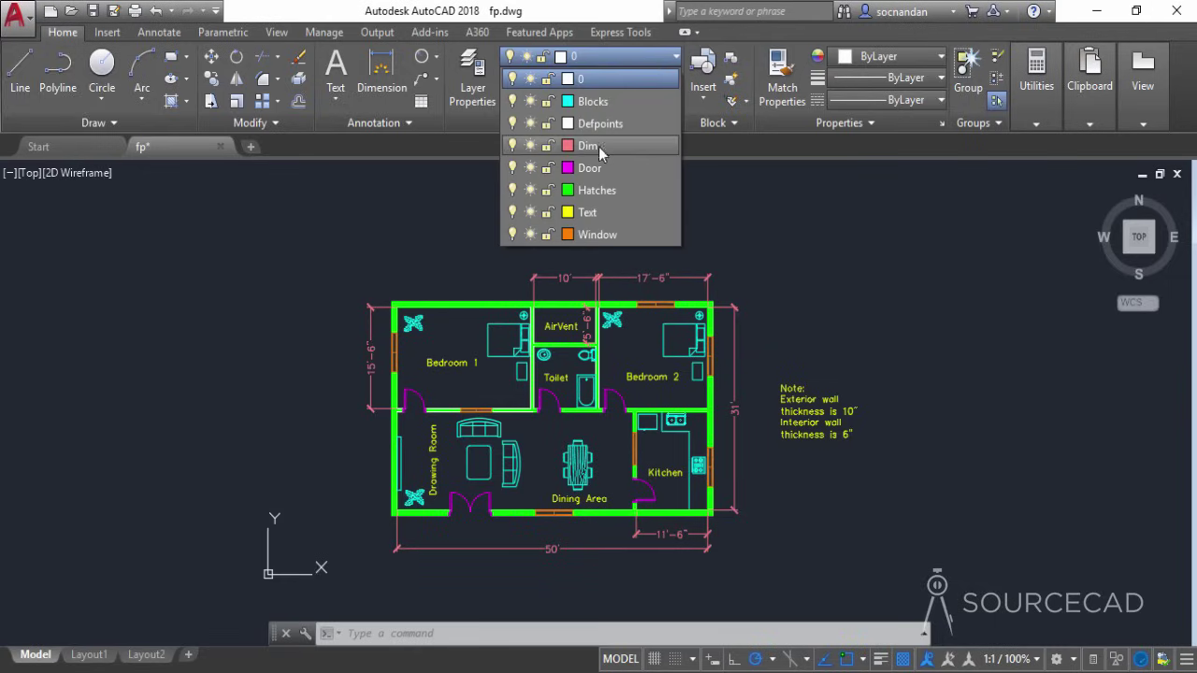
{"action": "left_click", "coordinate": [513, 146]}
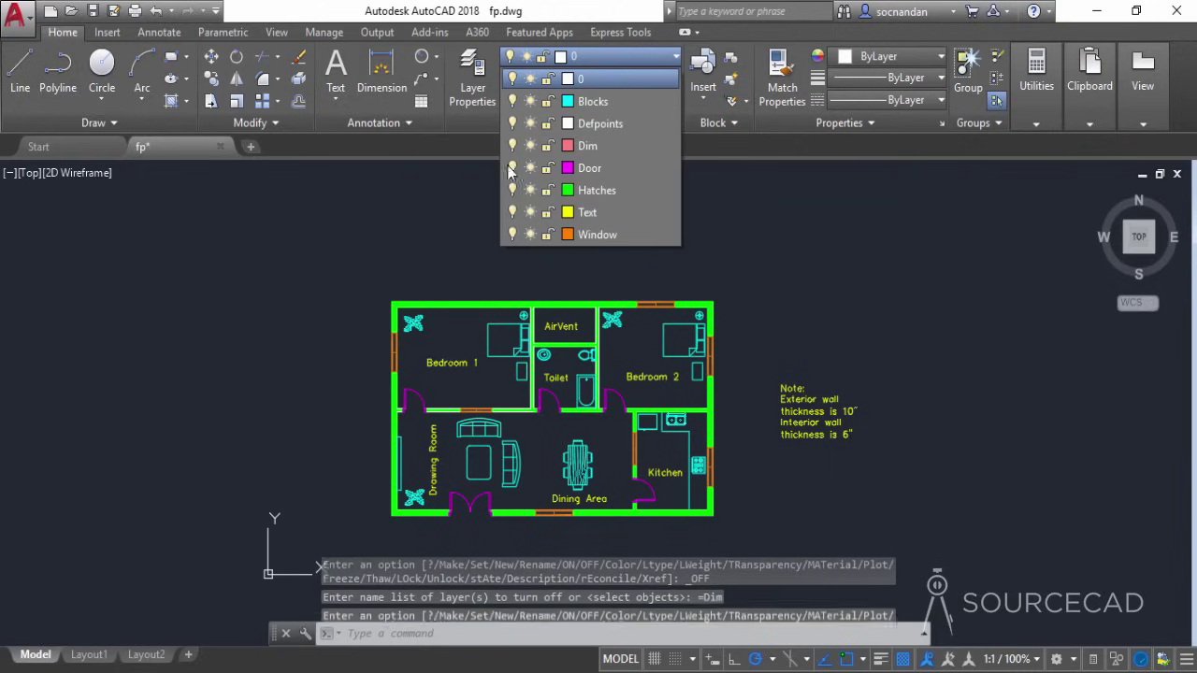
{"action": "left_click", "coordinate": [512, 213]}
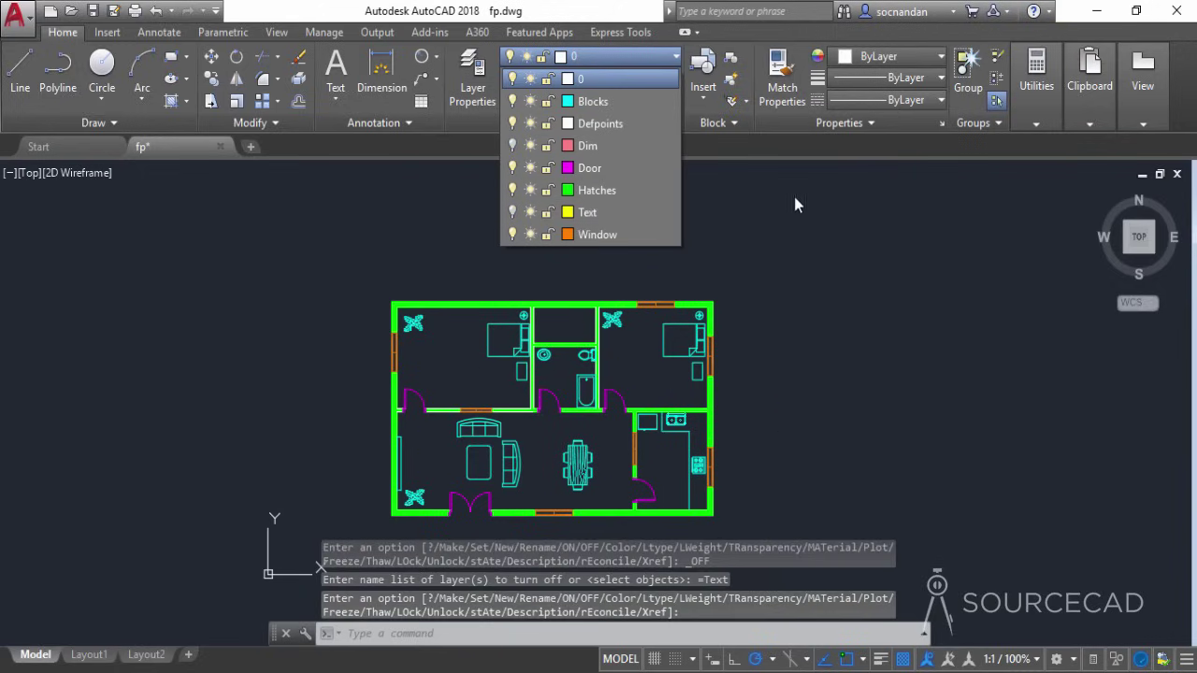
{"action": "left_click", "coordinate": [765, 244]}
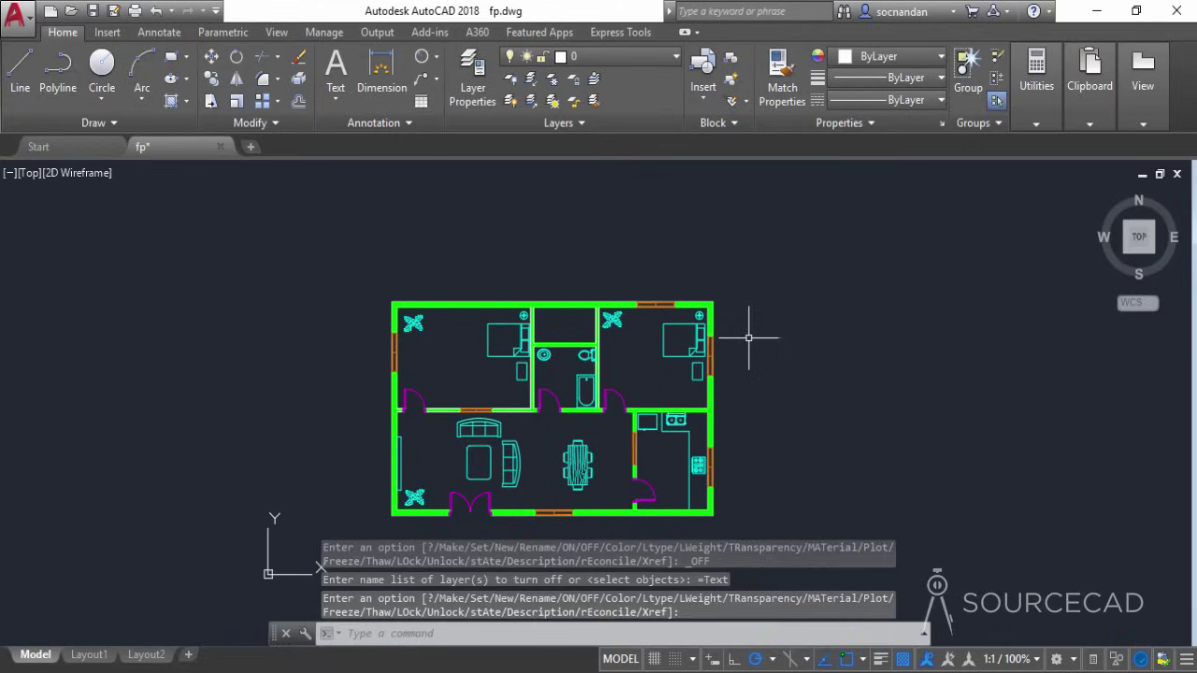
Draw a vertical projection line upward from the floor plan's upper-left exterior wall corner, extending well above the plan
{"action": "scroll", "coordinate": [759, 341], "scroll_direction": "down", "scroll_amount": 2}
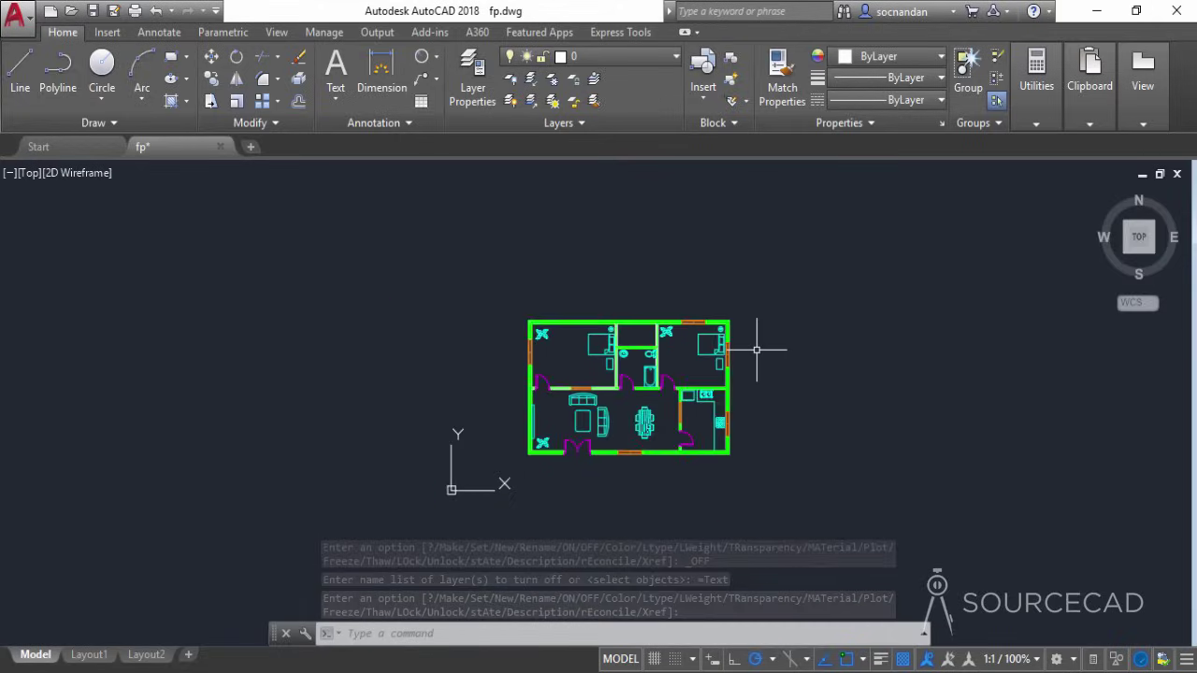
{"action": "middle_click_drag", "start_coordinate": [769, 328], "coordinate": [713, 415]}
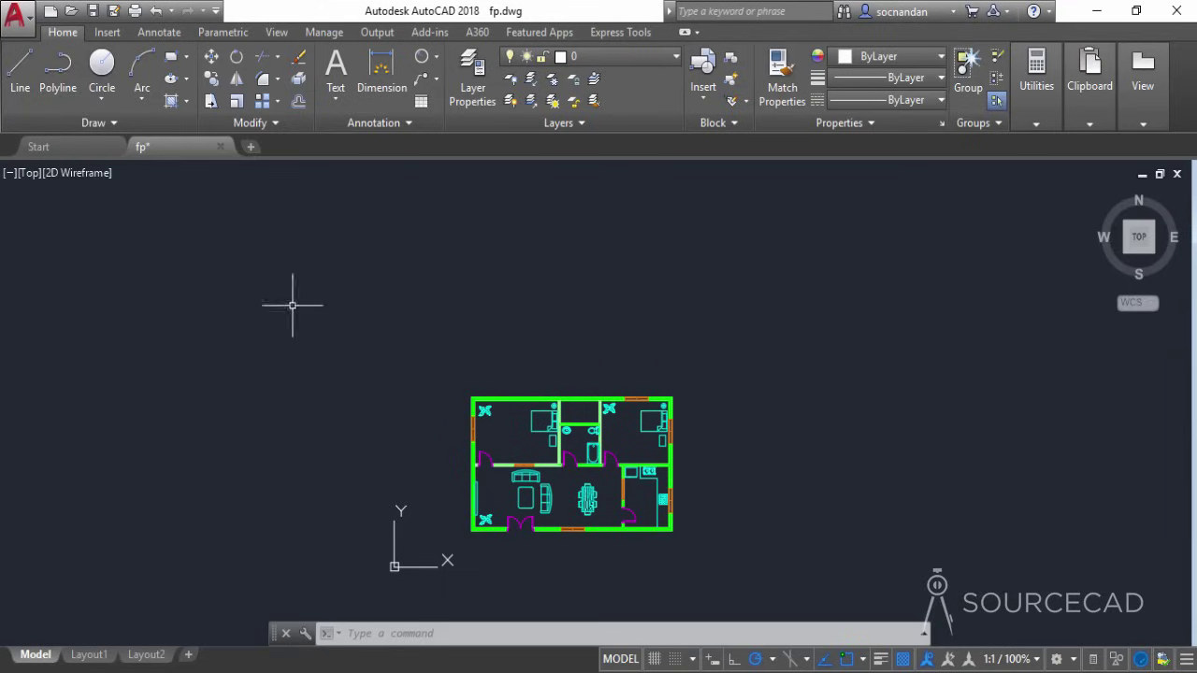
{"action": "left_click", "coordinate": [29, 78]}
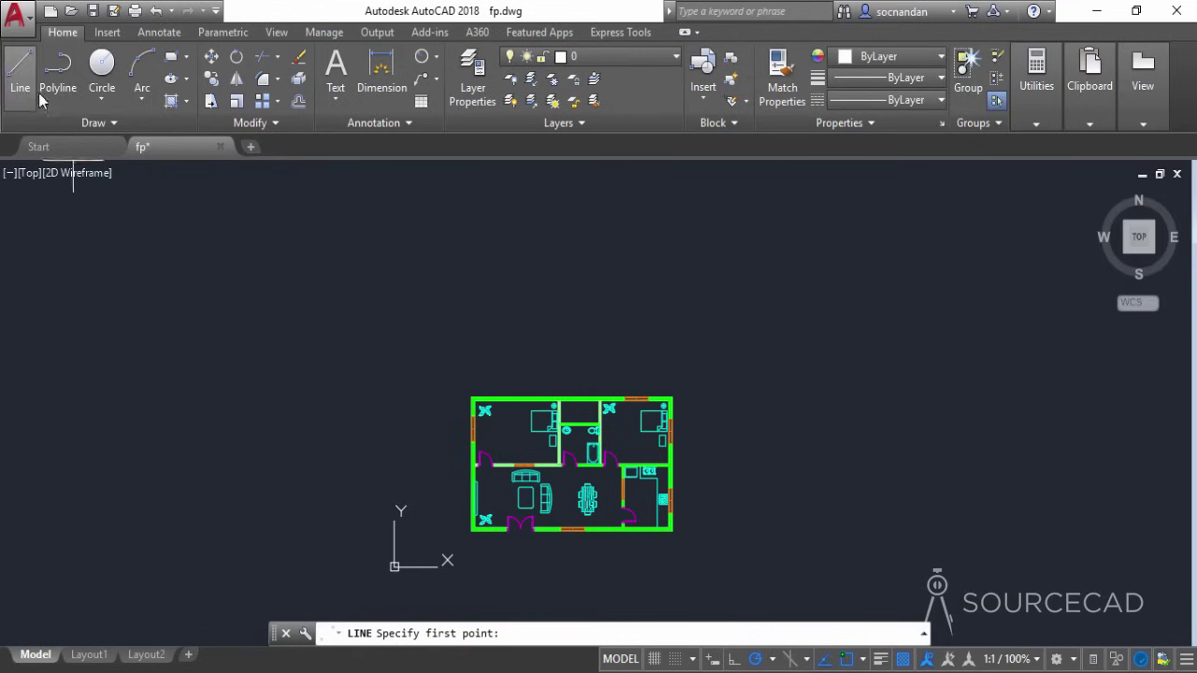
{"action": "left_click", "coordinate": [471, 399]}
{"action": "middle_click_drag", "start_coordinate": [472, 180], "coordinate": [485, 273]}
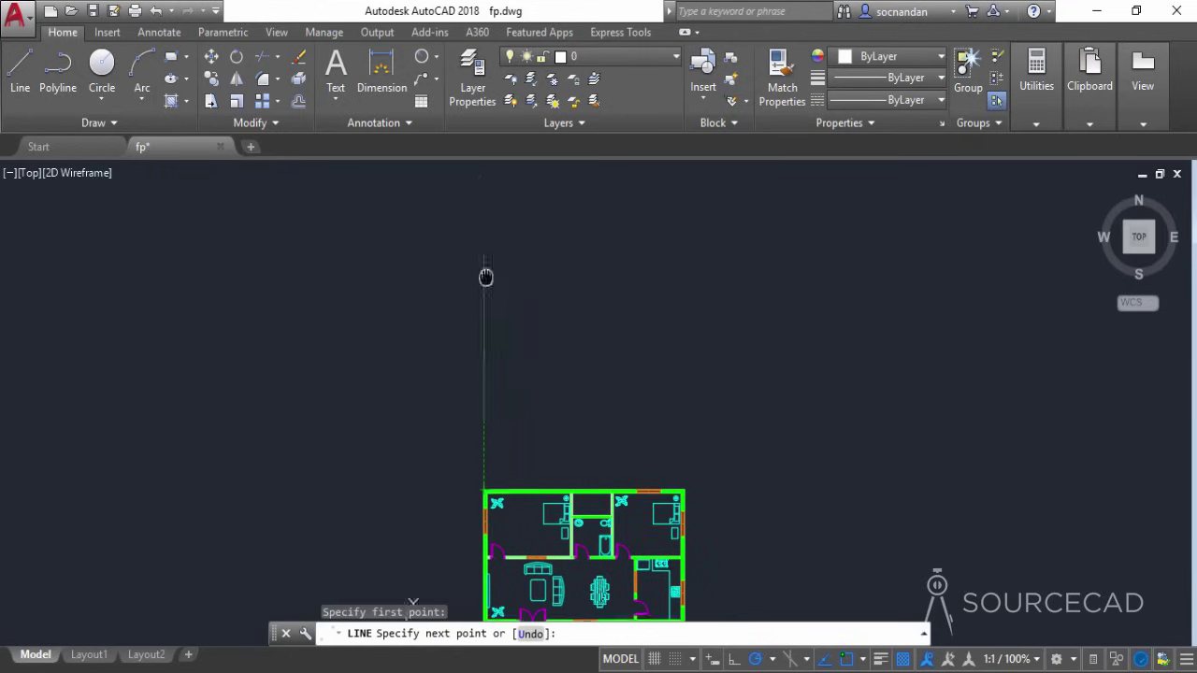
{"action": "left_click", "coordinate": [484, 233]}
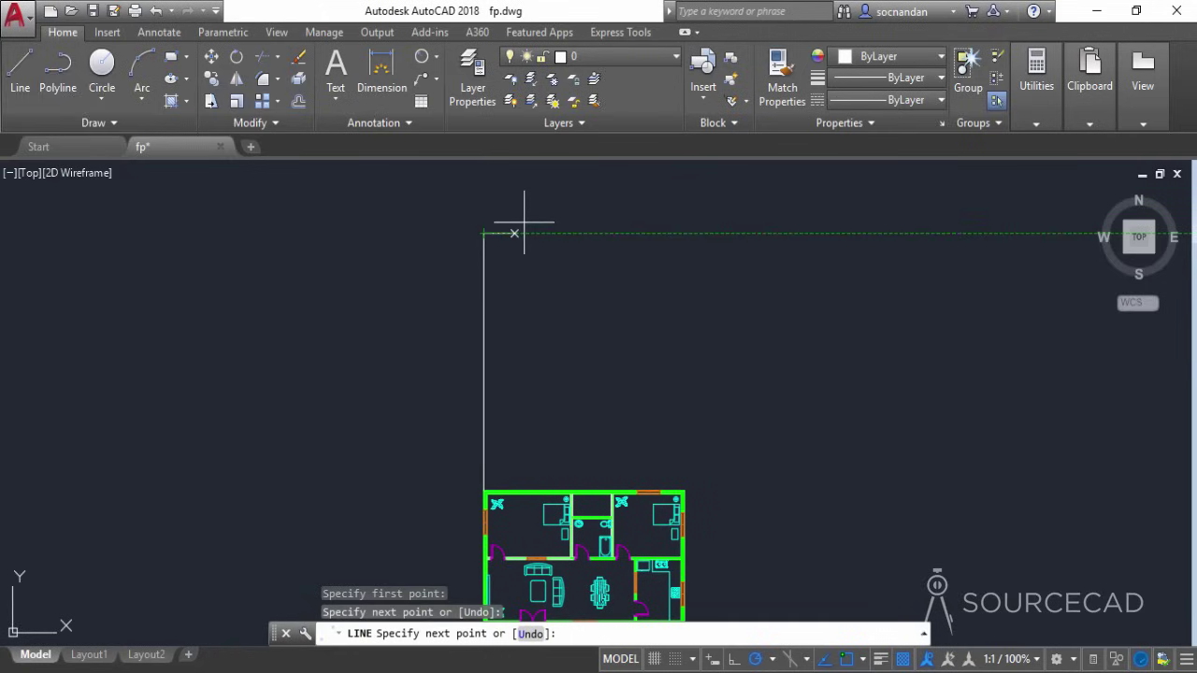
{"action": "key", "text": "Return"}
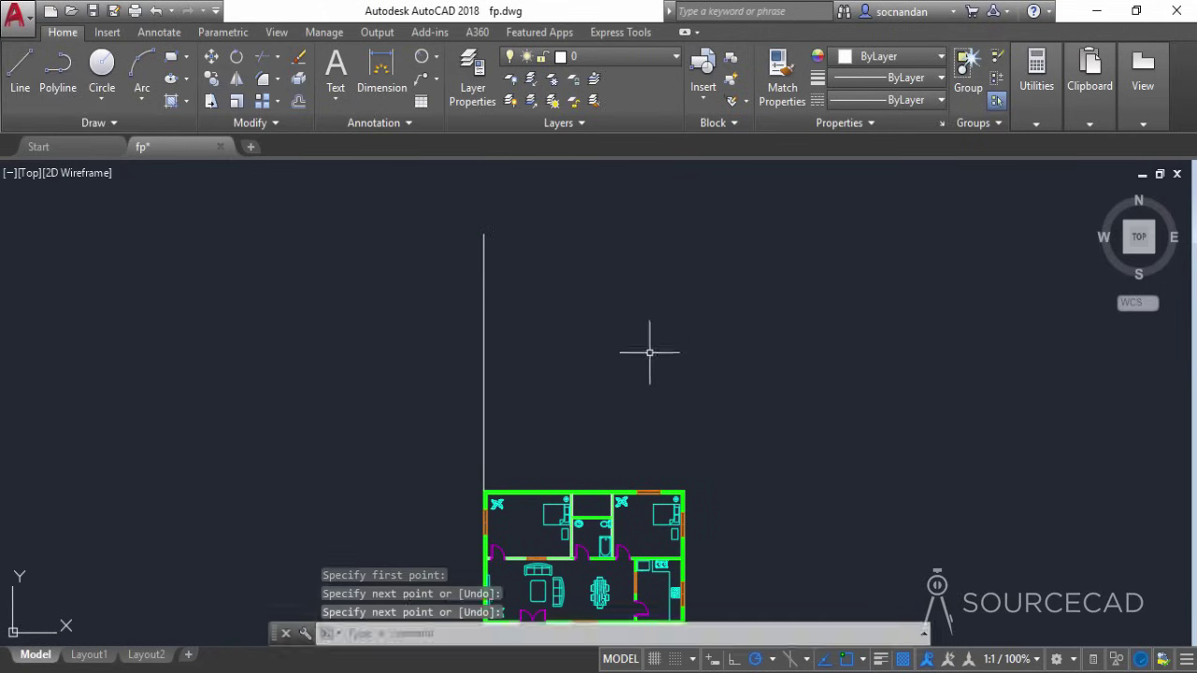
Draw a matching vertical projection line upward from the floor plan's upper-right exterior wall corner
{"action": "key", "text": "Return"}
{"action": "left_click", "coordinate": [685, 488]}
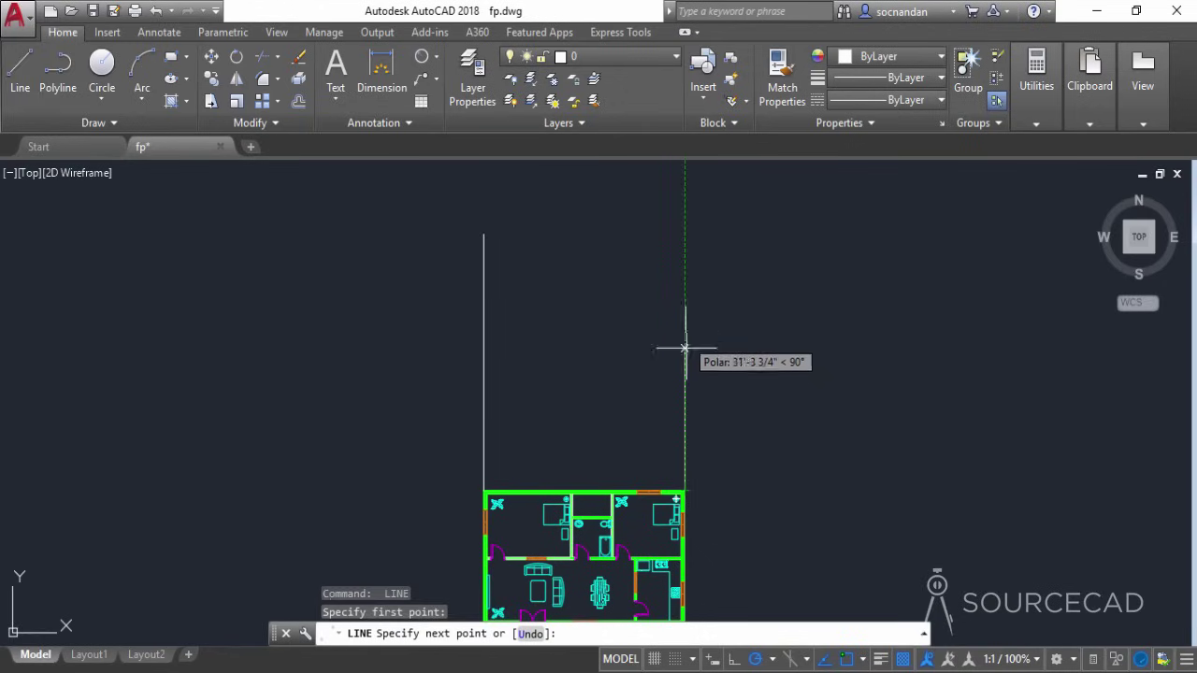
{"action": "left_click", "coordinate": [685, 222]}
{"action": "key", "text": "Return"}
Draw a vertical projection line from the wall corner at the left jamb of the double entrance door to above the plan
{"action": "key", "text": "Return"}
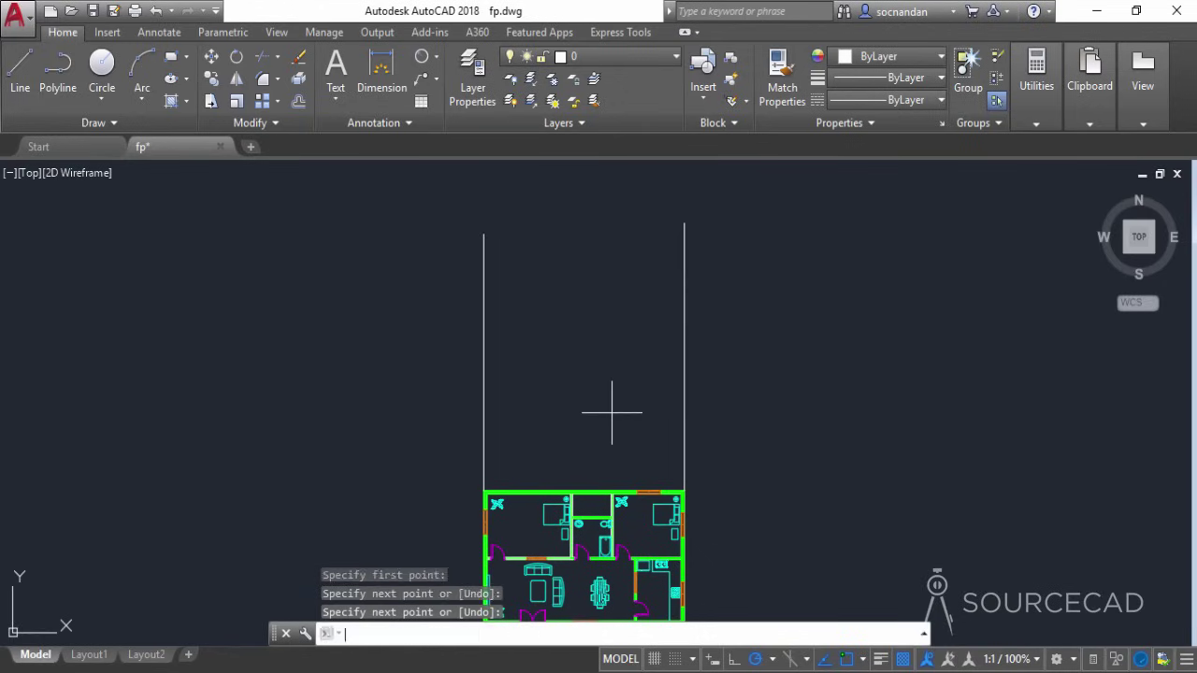
{"action": "middle_click_drag", "start_coordinate": [603, 406], "coordinate": [602, 328]}
{"action": "scroll", "coordinate": [523, 505], "scroll_direction": "up", "scroll_amount": 8}
{"action": "mouse_move", "coordinate": [524, 507]}
{"action": "middle_mouse_down"}
{"action": "mouse_move", "coordinate": [513, 526]}
{"action": "mouse_move", "coordinate": [534, 406]}
{"action": "middle_mouse_up"}
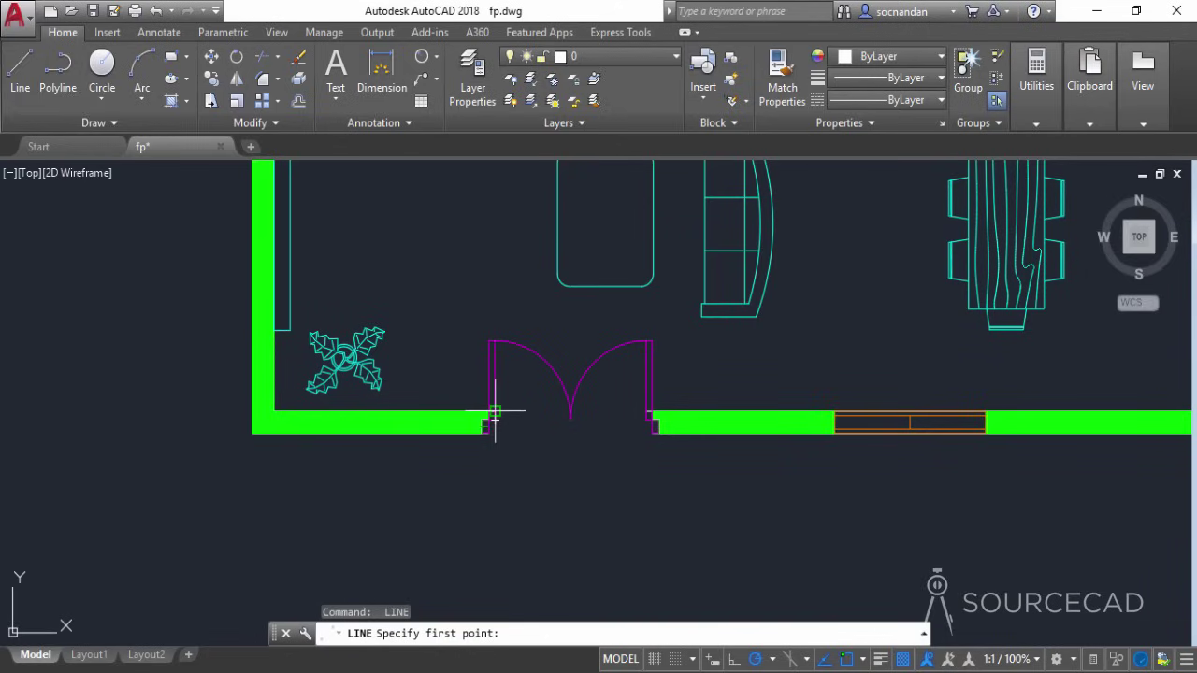
{"action": "scroll", "coordinate": [486, 423], "scroll_direction": "up", "scroll_amount": 5}
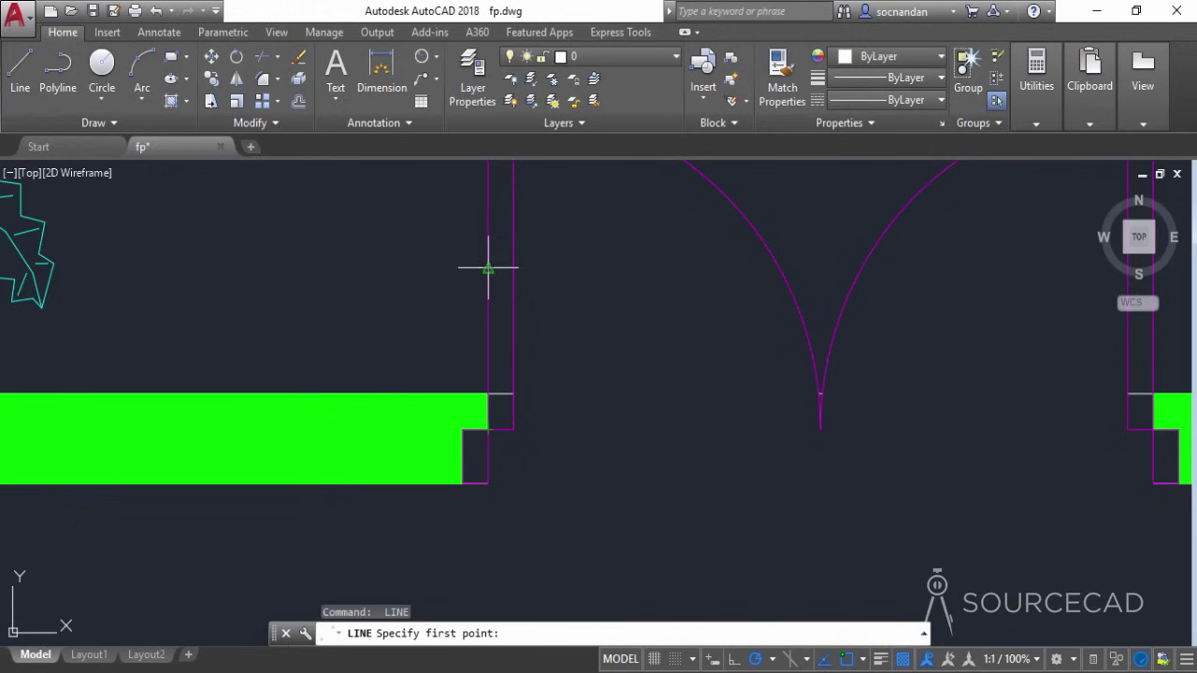
{"action": "left_click", "coordinate": [489, 397]}
{"action": "scroll", "coordinate": [490, 398], "scroll_direction": "down", "scroll_amount": 5}
{"action": "scroll", "coordinate": [495, 303], "scroll_direction": "down", "scroll_amount": 8}
{"action": "key", "text": "Return"}
Draw a vertical projection line from the wall corner at the right jamb of the double entrance door to above the plan
{"action": "key", "text": "Return"}
{"action": "scroll", "coordinate": [496, 501], "scroll_direction": "up", "scroll_amount": 8}
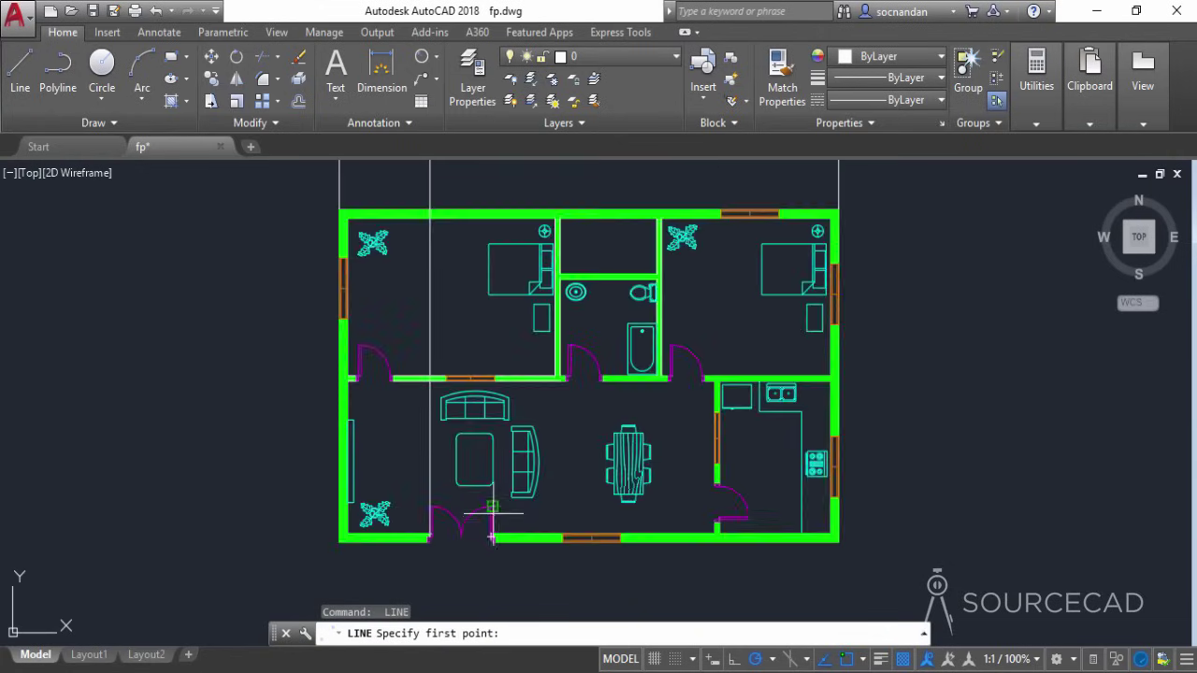
{"action": "scroll", "coordinate": [493, 512], "scroll_direction": "up", "scroll_amount": 8}
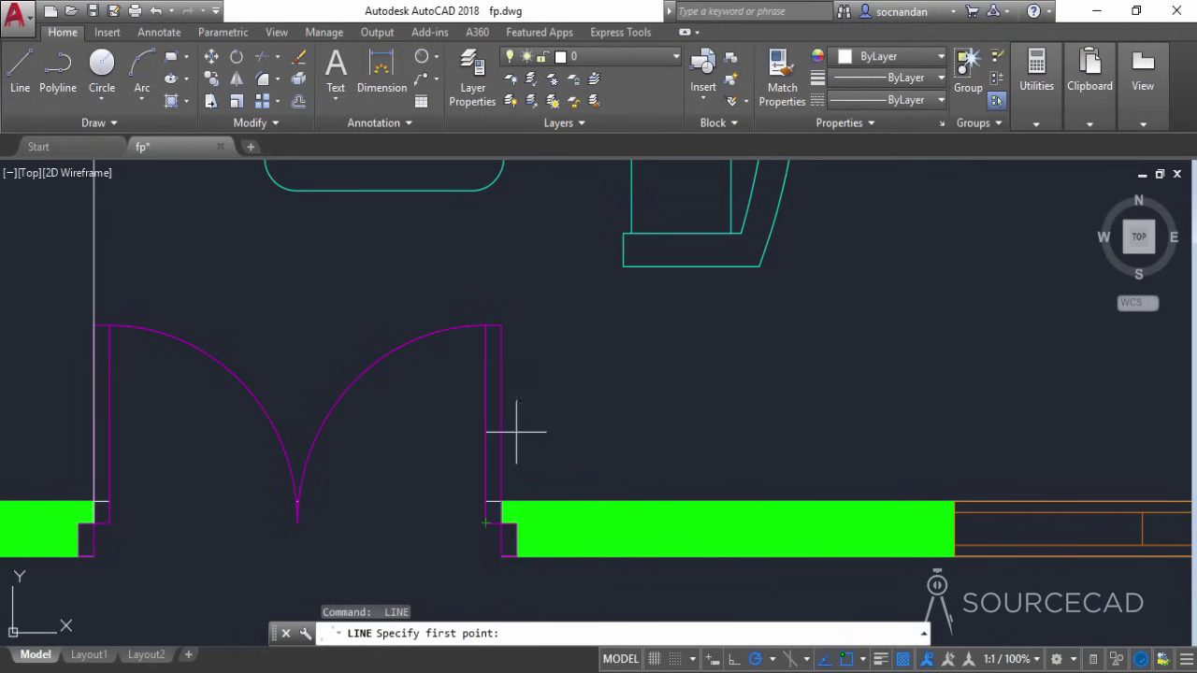
{"action": "left_click", "coordinate": [499, 503]}
{"action": "scroll", "coordinate": [522, 342], "scroll_direction": "down", "scroll_amount": 5}
{"action": "scroll", "coordinate": [522, 341], "scroll_direction": "down", "scroll_amount": 5}
{"action": "middle_click_drag", "start_coordinate": [523, 320], "coordinate": [514, 473]}
{"action": "middle_click_drag", "start_coordinate": [527, 222], "coordinate": [509, 249]}
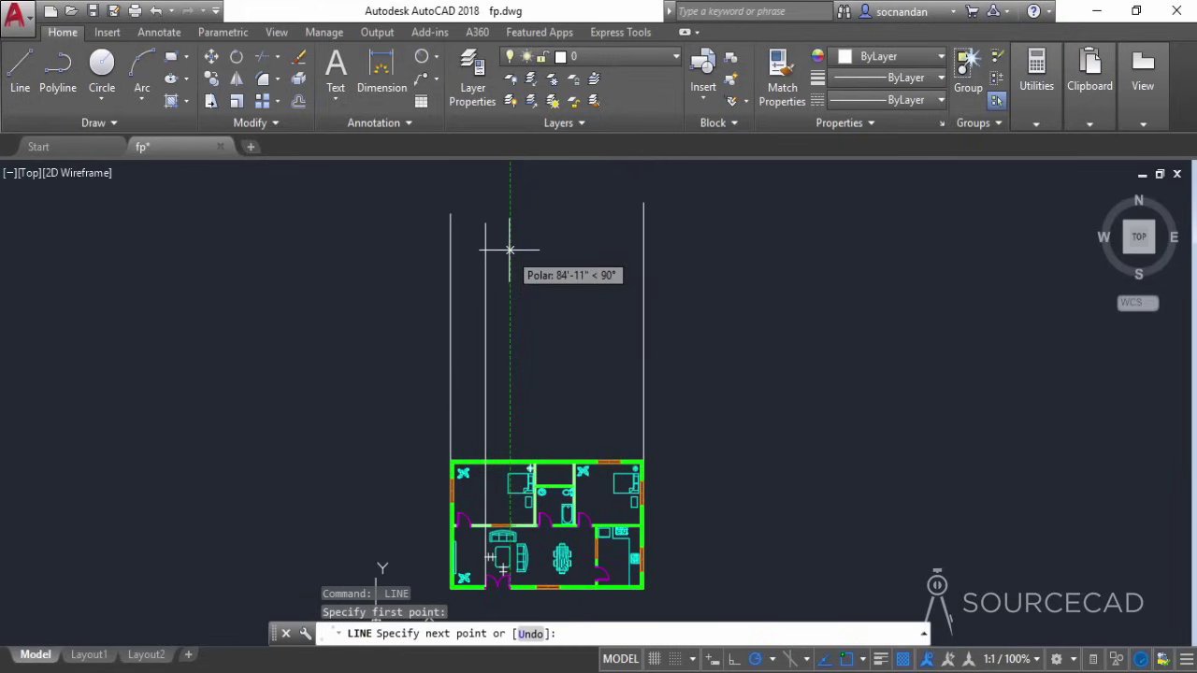
{"action": "left_click", "coordinate": [509, 226]}
{"action": "key", "text": "Return"}
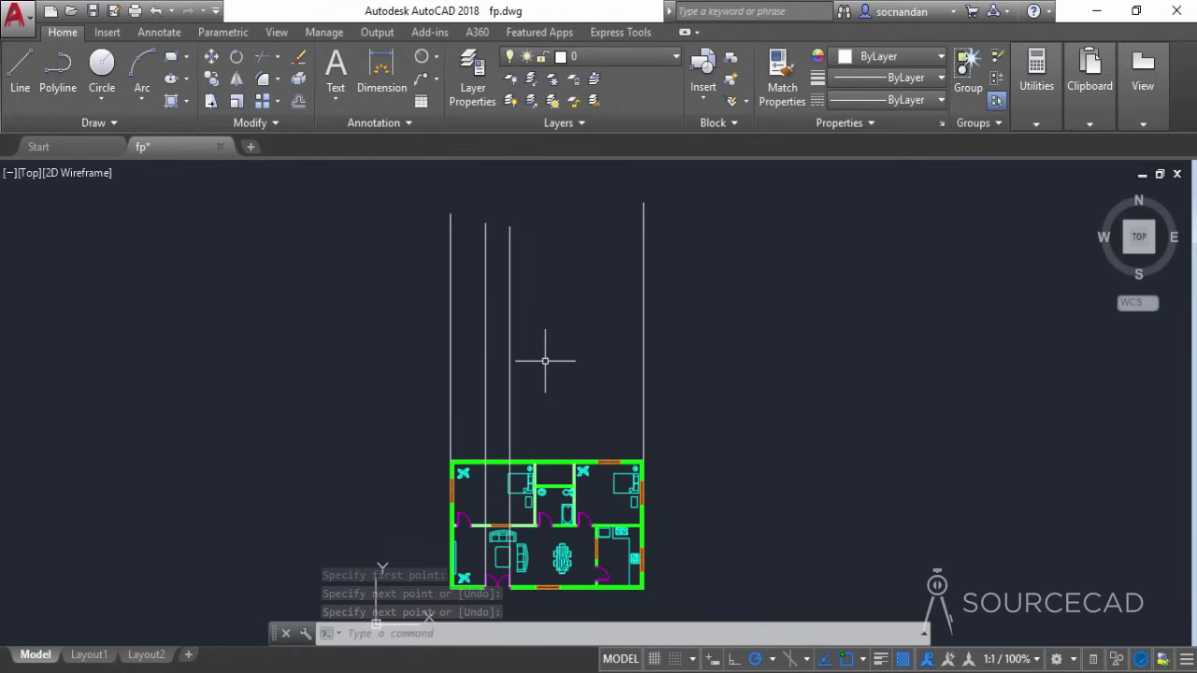
Turn on Ortho mode and draw a vertical projection line upward from the left edge of the dining area's bottom-wall window
{"action": "left_click", "coordinate": [728, 659]}
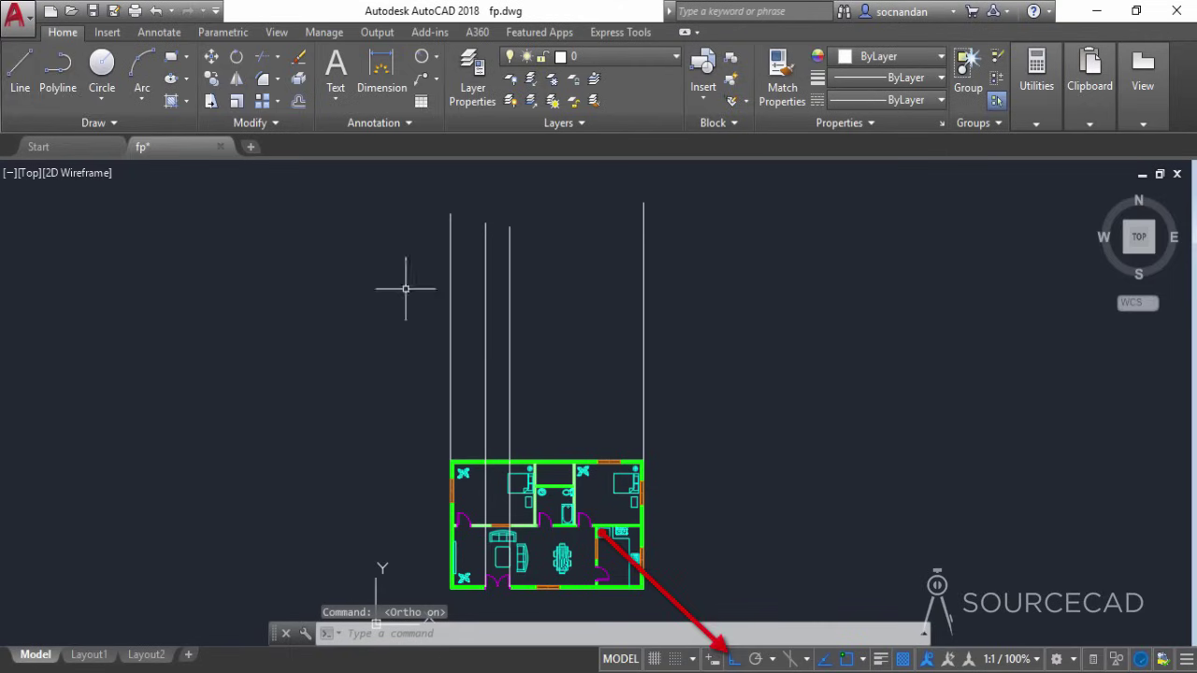
{"action": "left_click", "coordinate": [22, 79]}
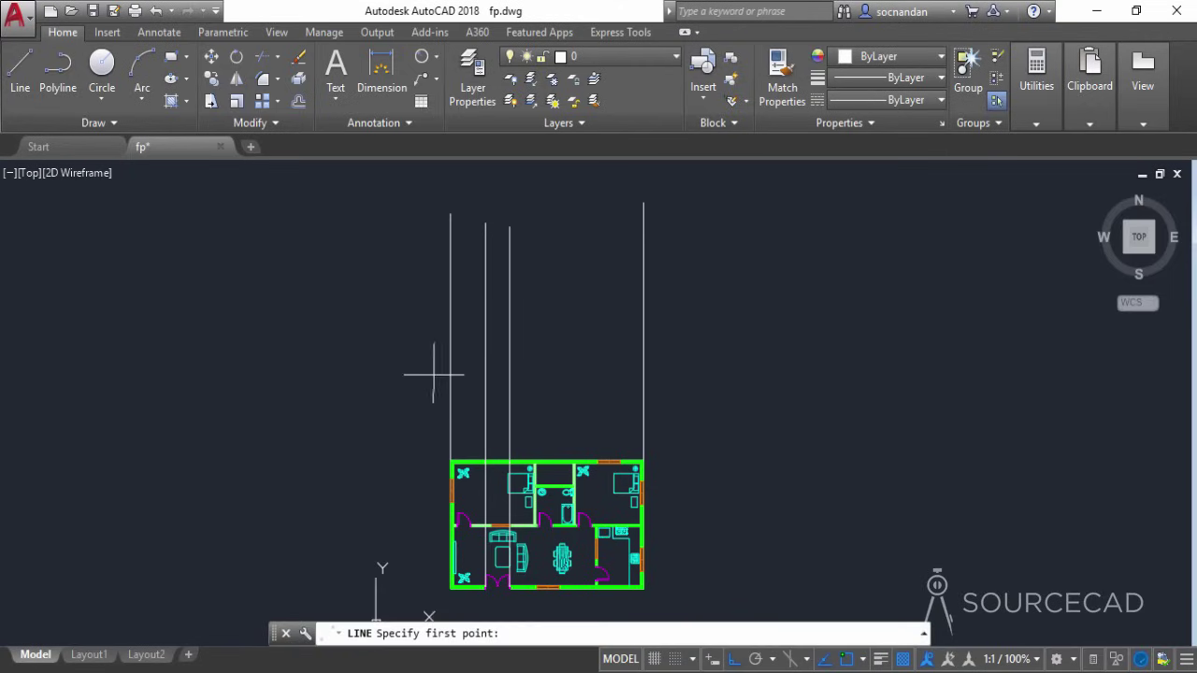
{"action": "scroll", "coordinate": [547, 585], "scroll_direction": "up", "scroll_amount": 9}
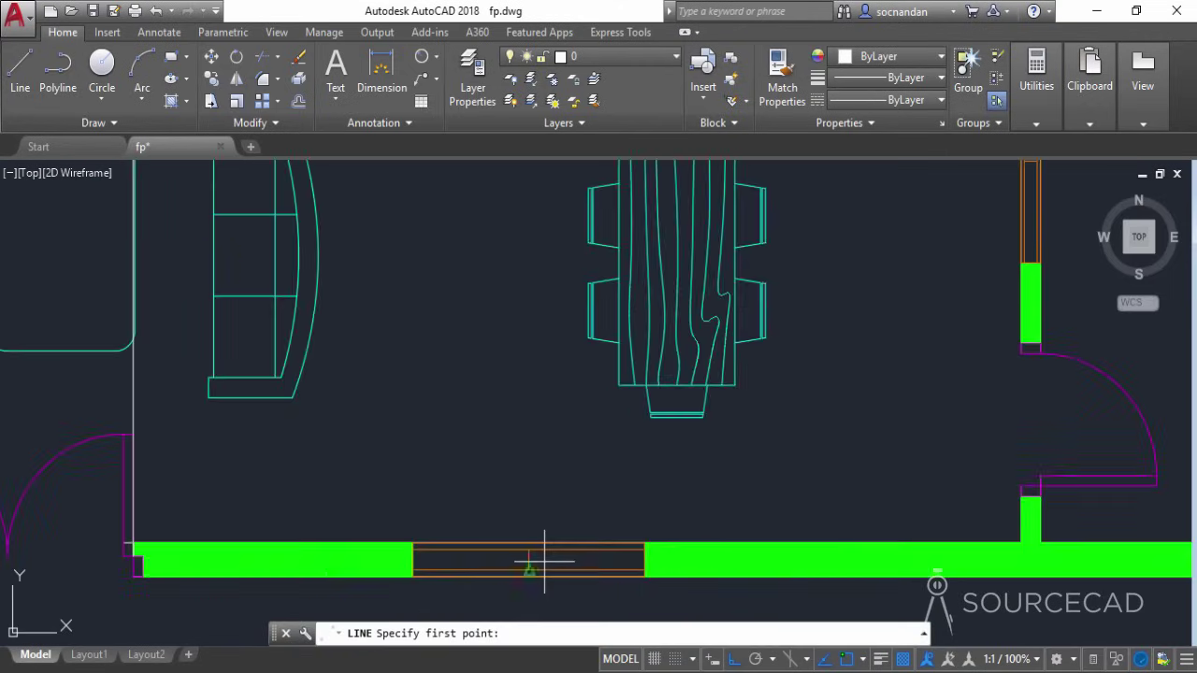
{"action": "left_click", "coordinate": [414, 552]}
{"action": "scroll", "coordinate": [414, 552], "scroll_direction": "down", "scroll_amount": 6}
{"action": "scroll", "coordinate": [418, 537], "scroll_direction": "down", "scroll_amount": 5}
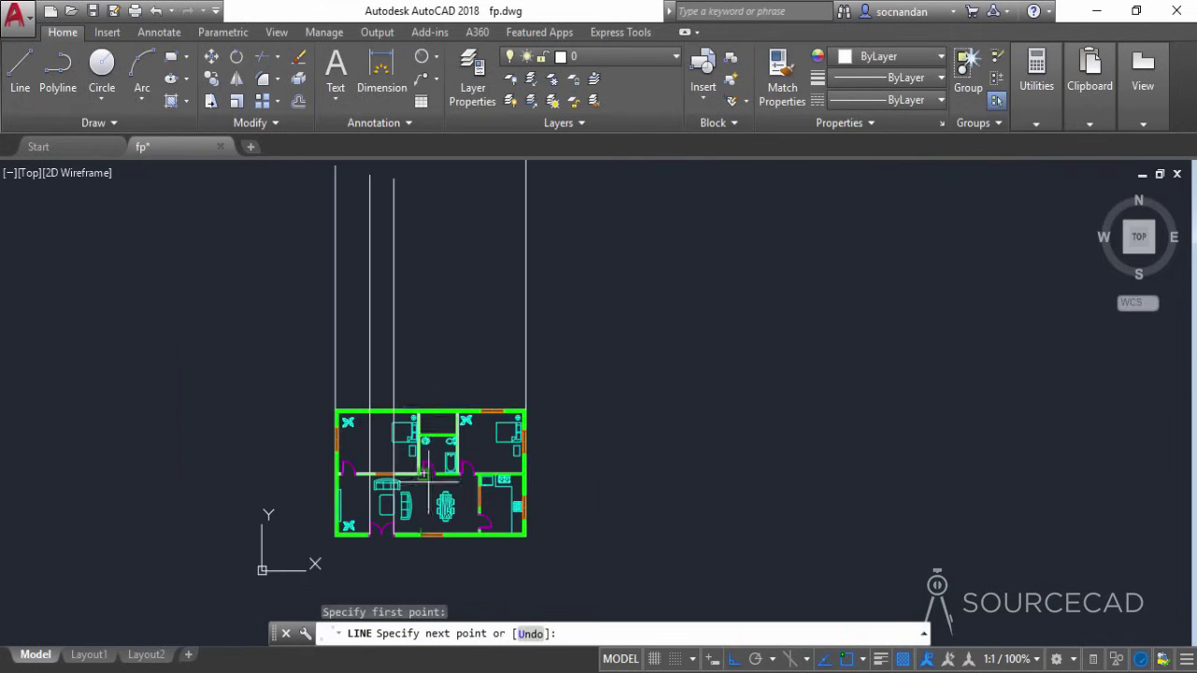
{"action": "left_click", "coordinate": [421, 175]}
{"action": "key", "text": "Return"}
Draw a vertical projection line upward from the right edge of the dining area's bottom-wall window
{"action": "key", "text": "Return"}
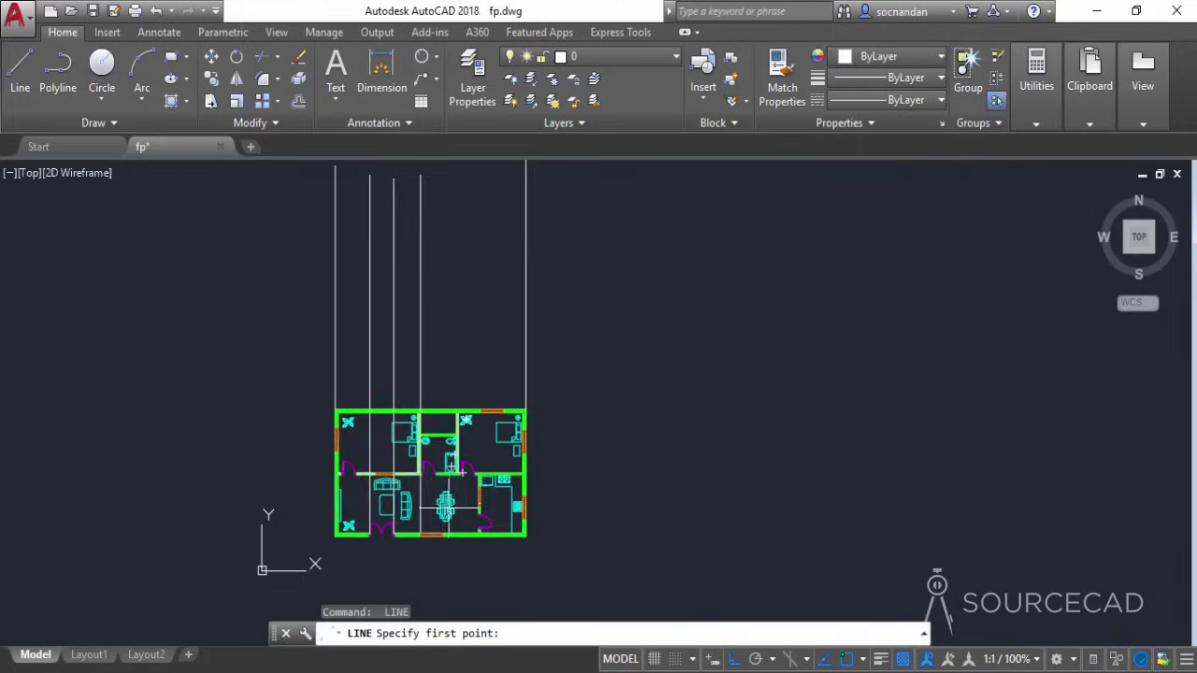
{"action": "scroll", "coordinate": [435, 557], "scroll_direction": "up", "scroll_amount": 8}
{"action": "middle_click_drag", "start_coordinate": [435, 556], "coordinate": [492, 405]}
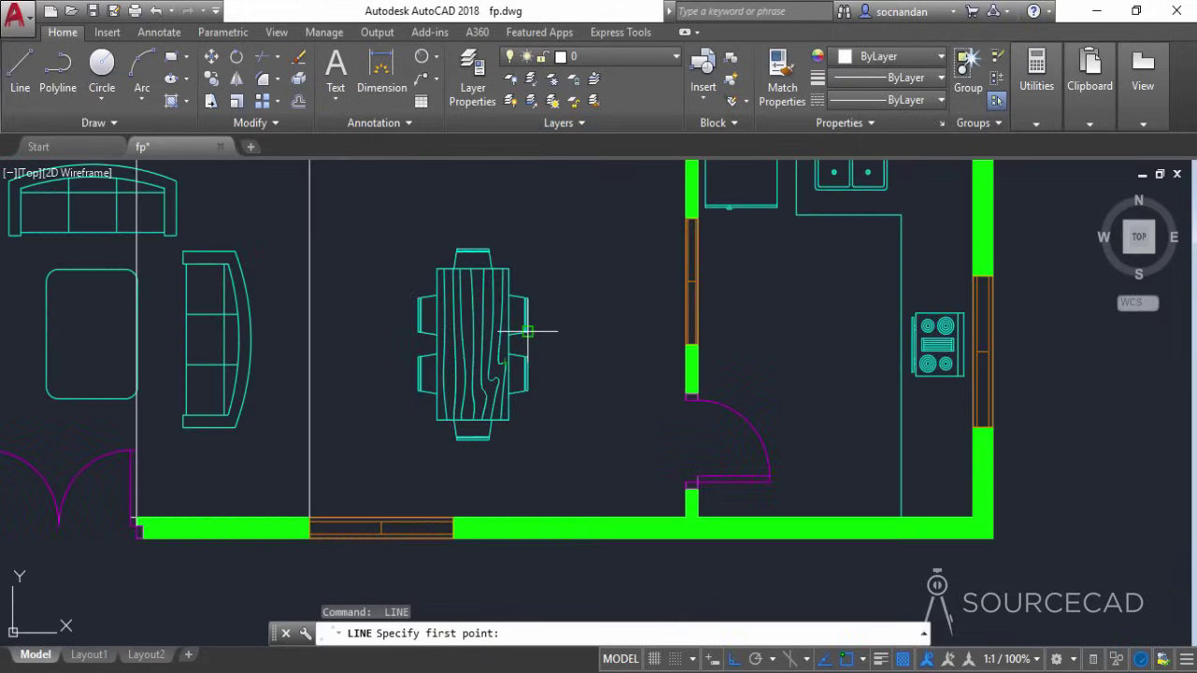
{"action": "left_click", "coordinate": [453, 516]}
{"action": "scroll", "coordinate": [452, 516], "scroll_direction": "down", "scroll_amount": 5}
{"action": "left_click", "coordinate": [473, 196]}
{"action": "key", "text": "Return"}
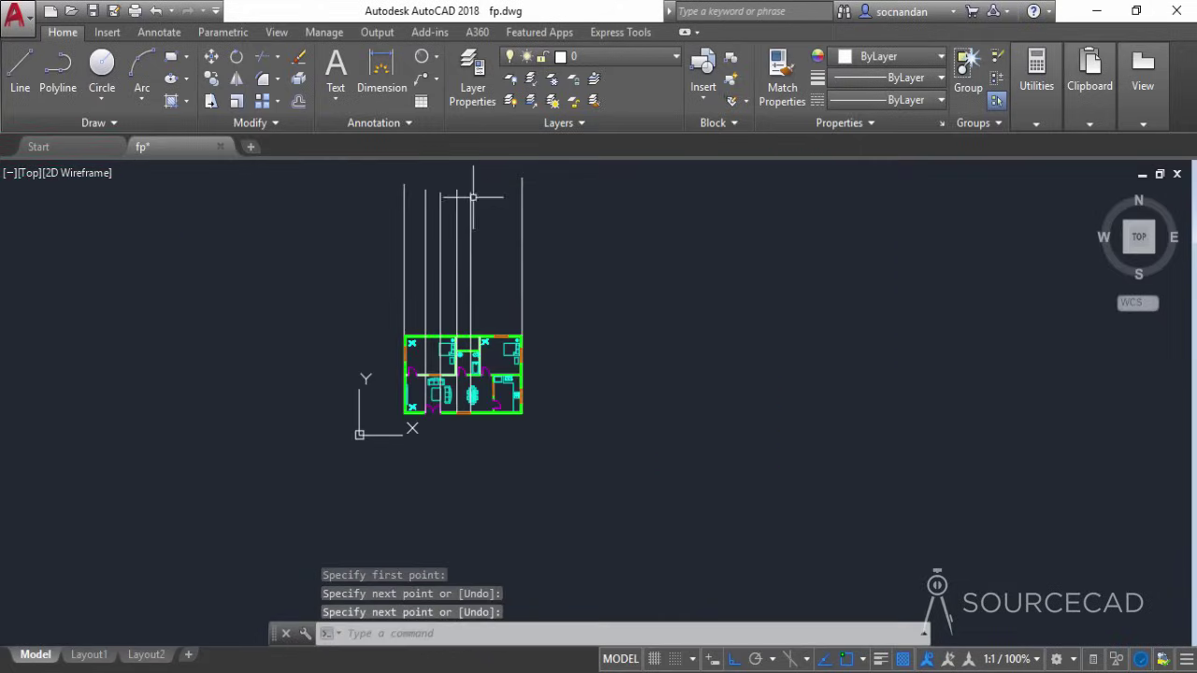
Draw a vertical projection line upward from the corner where the kitchen partition's left face meets the bottom exterior wall
{"action": "key", "text": "Return"}
{"action": "scroll", "coordinate": [468, 412], "scroll_direction": "up", "scroll_amount": 8}
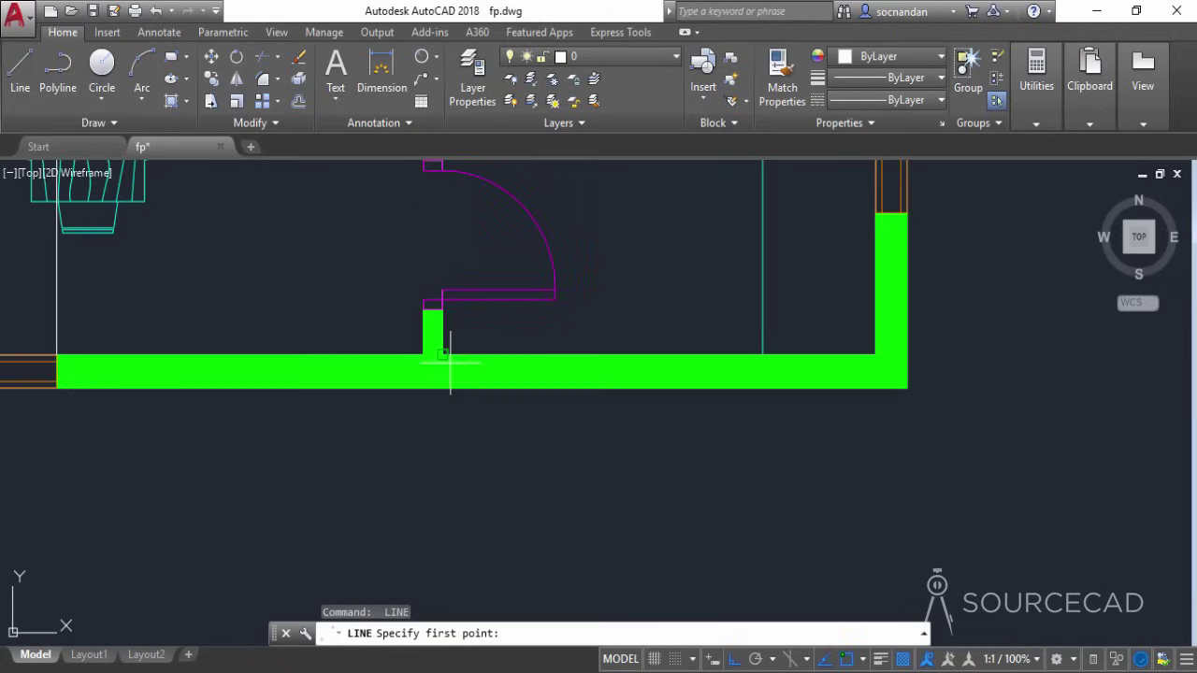
{"action": "left_click", "coordinate": [423, 355]}
{"action": "scroll", "coordinate": [423, 354], "scroll_direction": "down", "scroll_amount": 6}
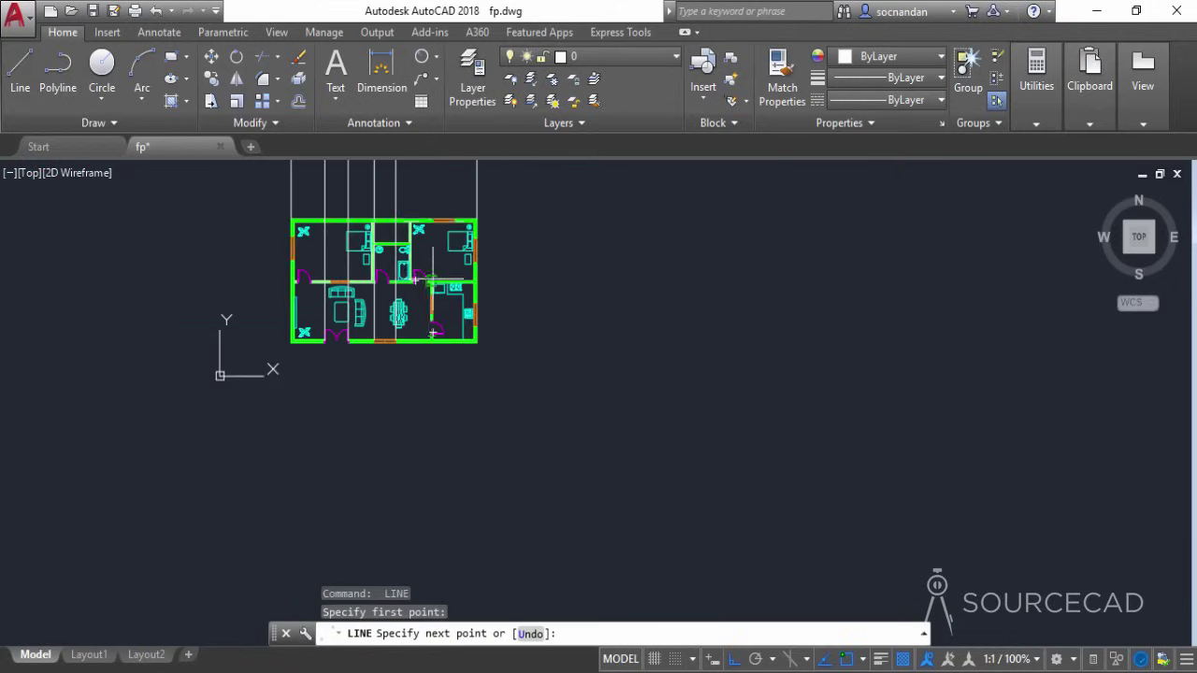
{"action": "middle_click_drag", "start_coordinate": [448, 257], "coordinate": [417, 489]}
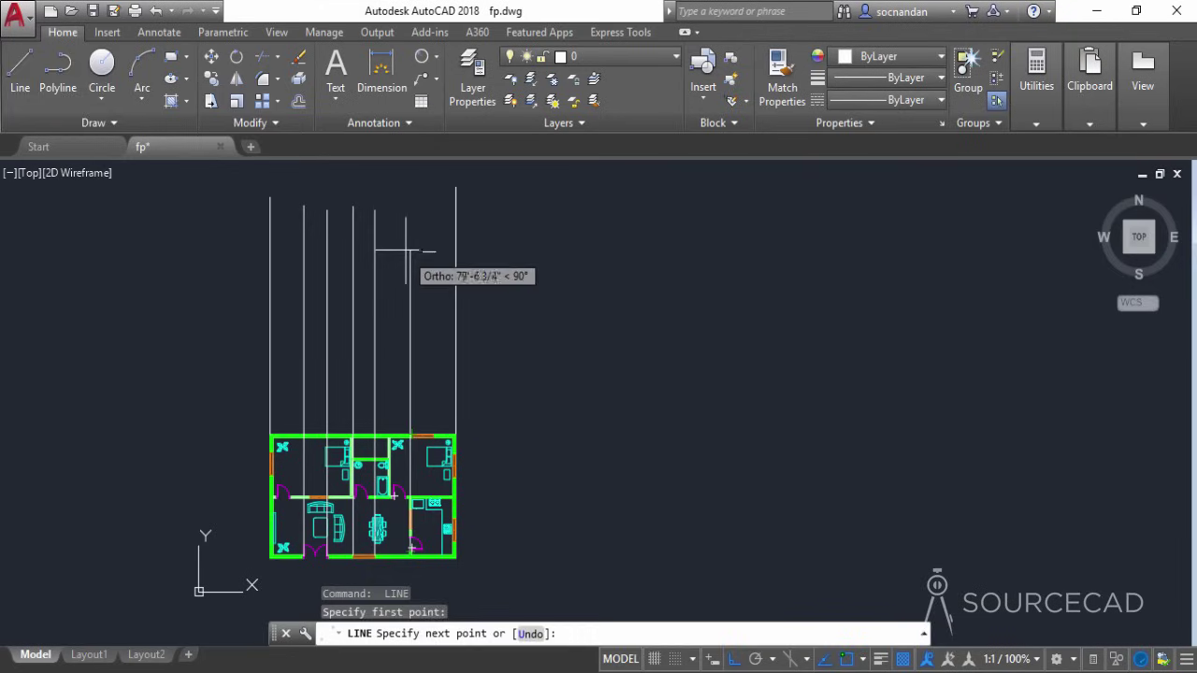
{"action": "left_click", "coordinate": [405, 213]}
{"action": "key", "text": "Return"}
Draw a horizontal base line above the floor plan, crossing all the vertical projection lines and extending past both outer ones
{"action": "mouse_move", "coordinate": [518, 378]}
{"action": "middle_mouse_down"}
{"action": "mouse_move", "coordinate": [722, 327]}
{"action": "mouse_move", "coordinate": [668, 421]}
{"action": "middle_mouse_up"}
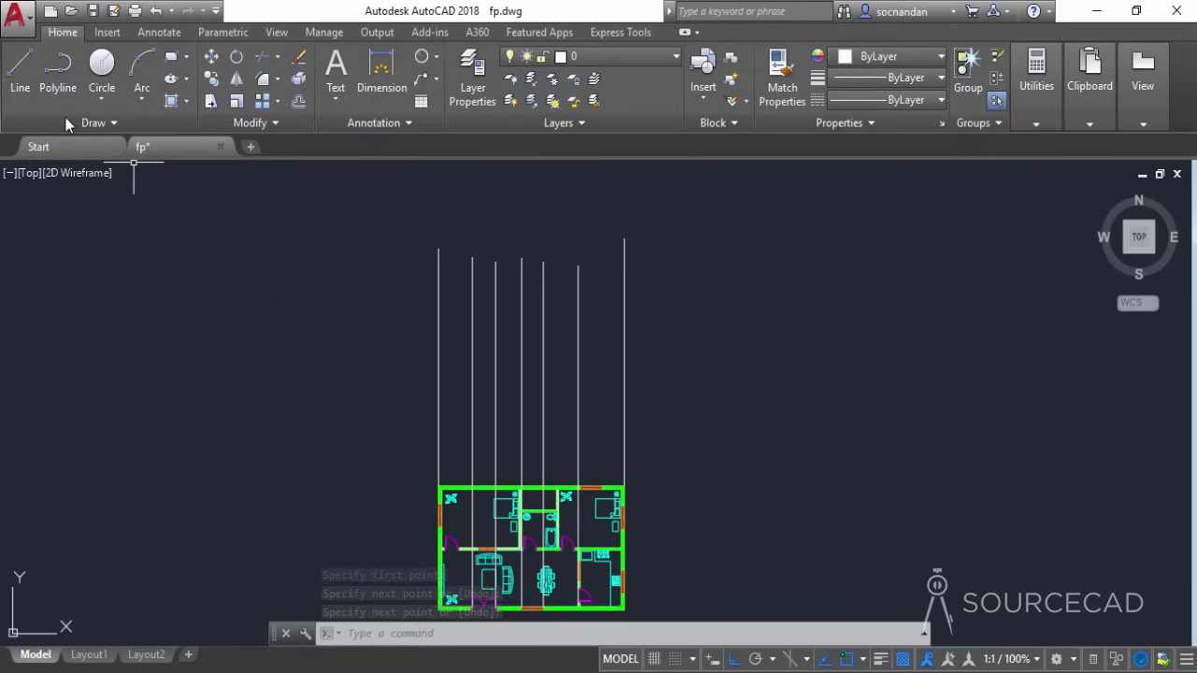
{"action": "left_click", "coordinate": [26, 77]}
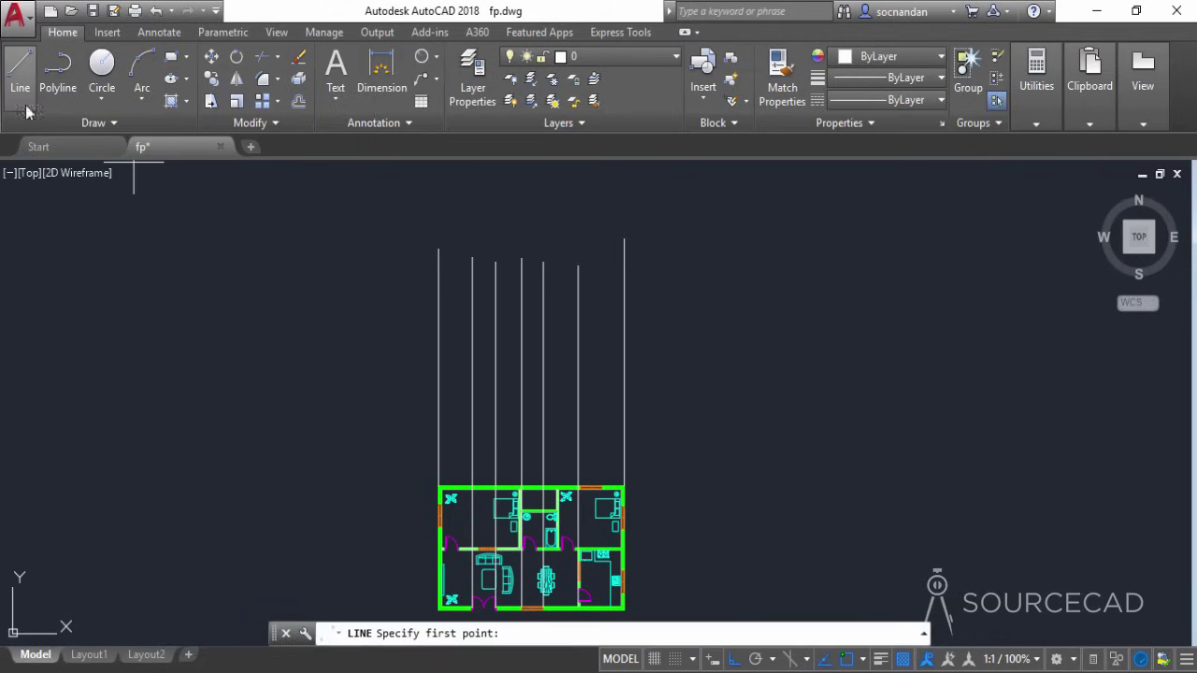
{"action": "left_click", "coordinate": [381, 391]}
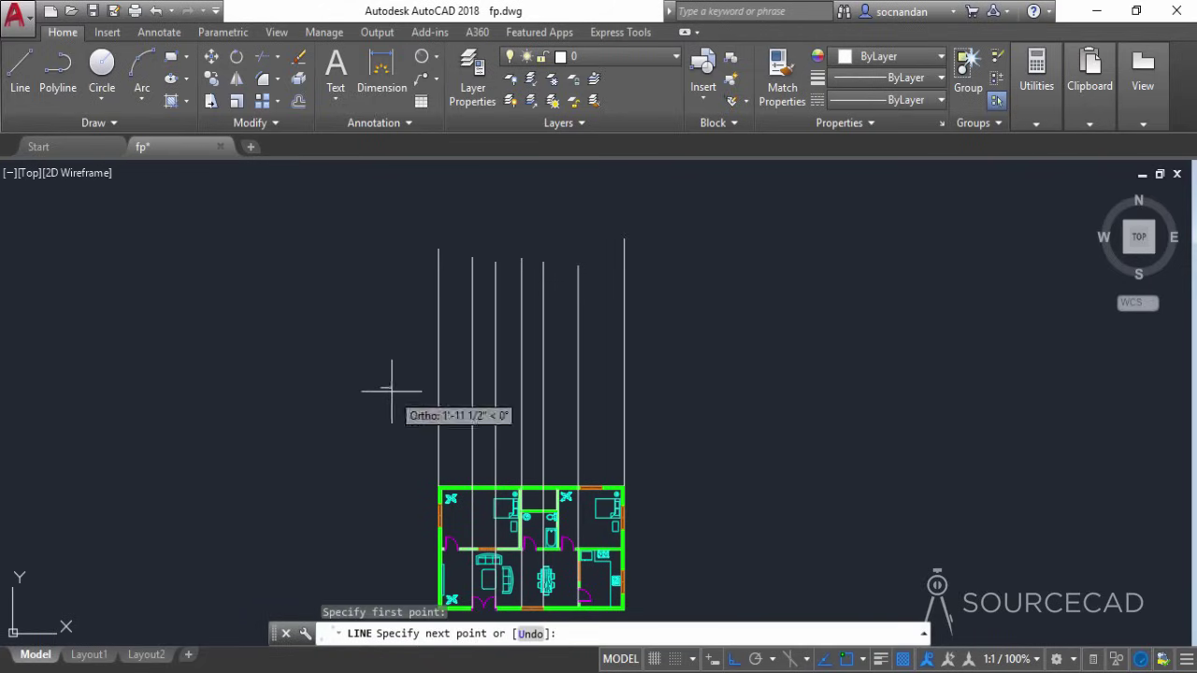
{"action": "left_click", "coordinate": [700, 387]}
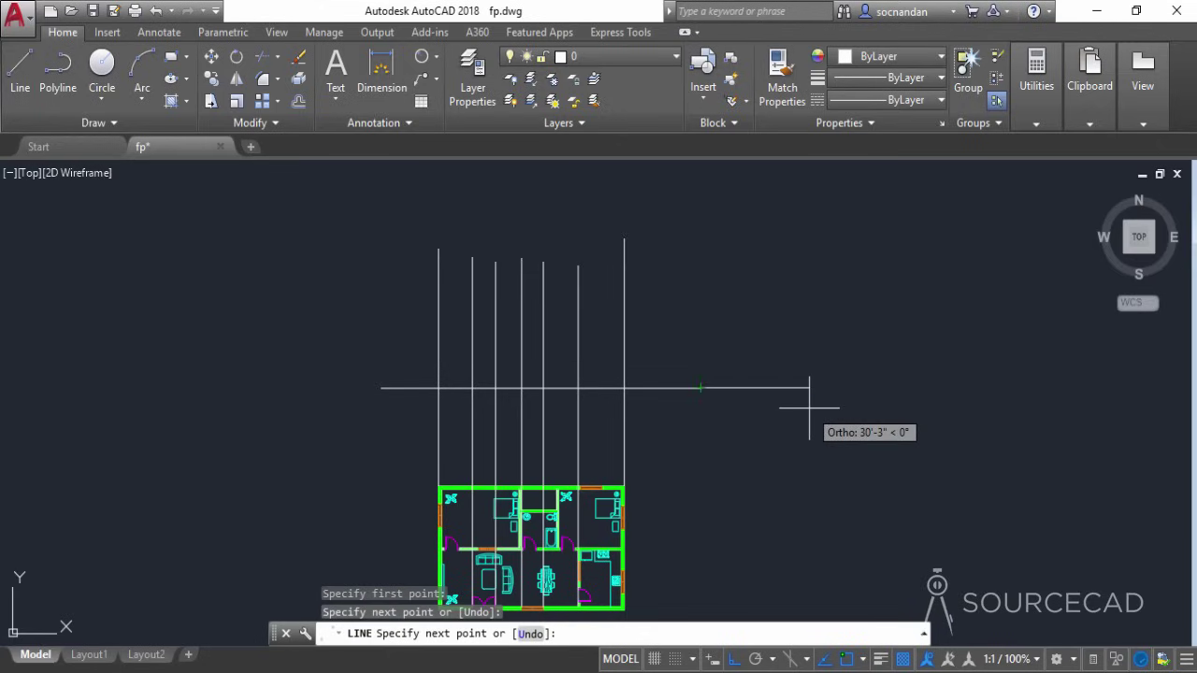
{"action": "key", "text": "Return"}
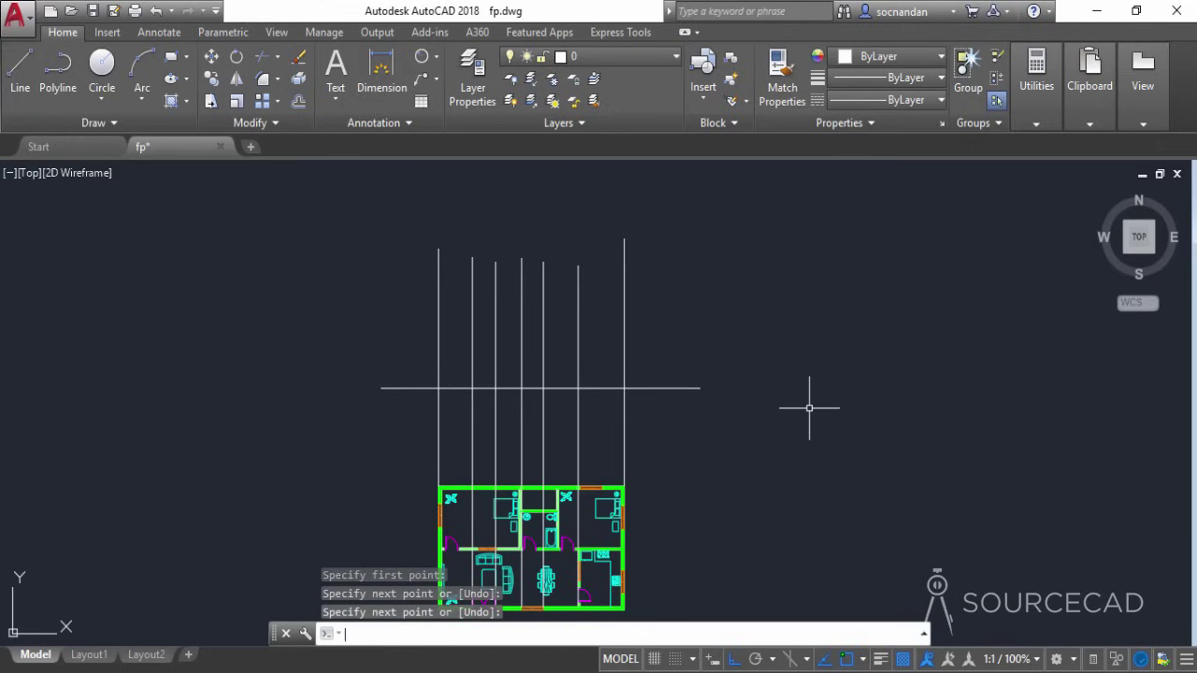
Turn polar tracking back on in place of Ortho mode
{"action": "left_click", "coordinate": [756, 661]}
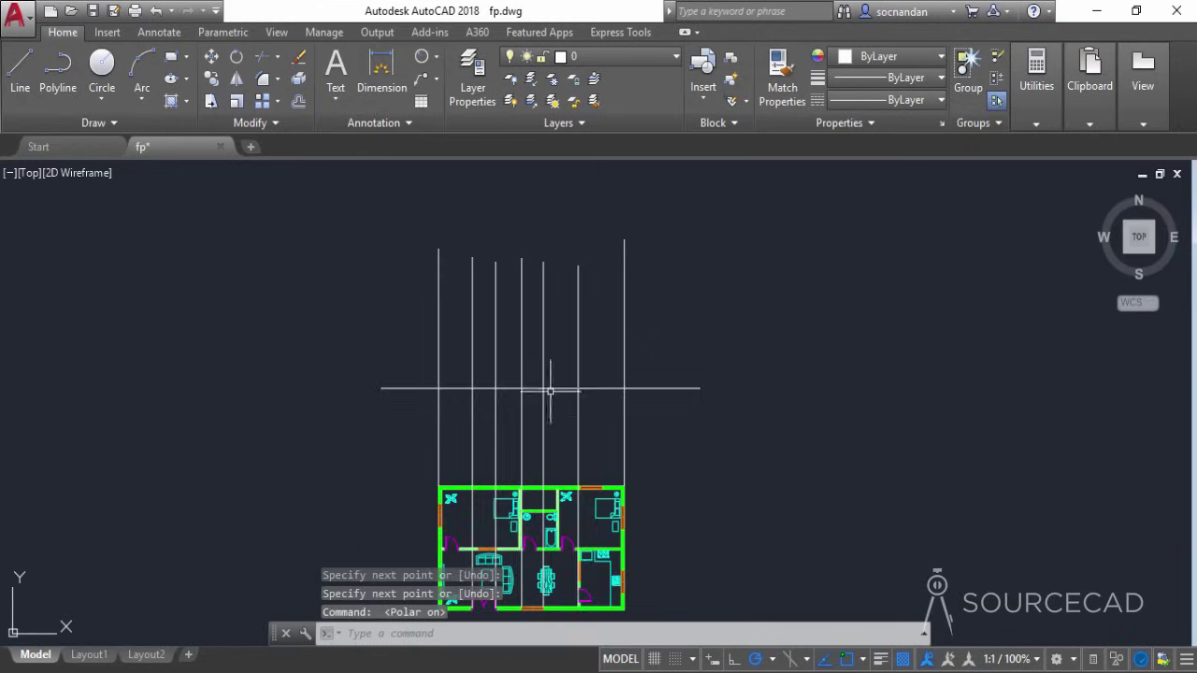
{"action": "scroll", "coordinate": [550, 369], "scroll_direction": "up", "scroll_amount": 4}
{"action": "middle_click_drag", "start_coordinate": [553, 344], "coordinate": [599, 470]}
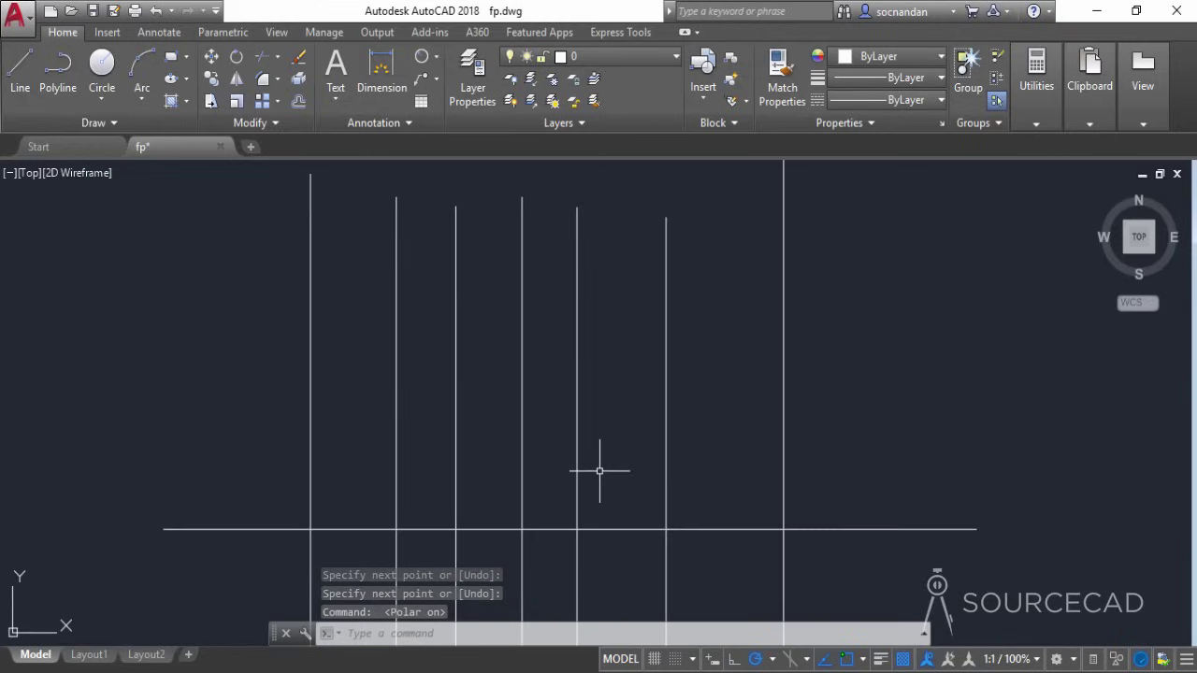
Offset the two outermost vertical projection lines 2' outward, one to each side of the elevation
{"action": "left_click", "coordinate": [298, 101]}
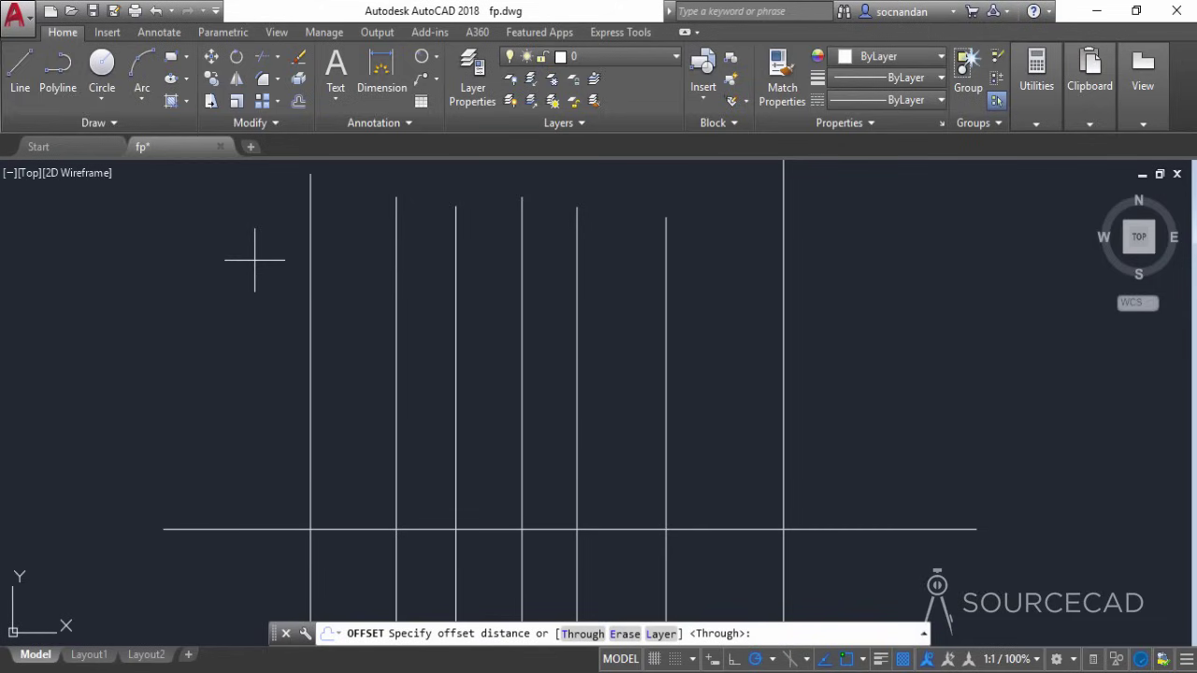
{"action": "type", "text": "2'"}
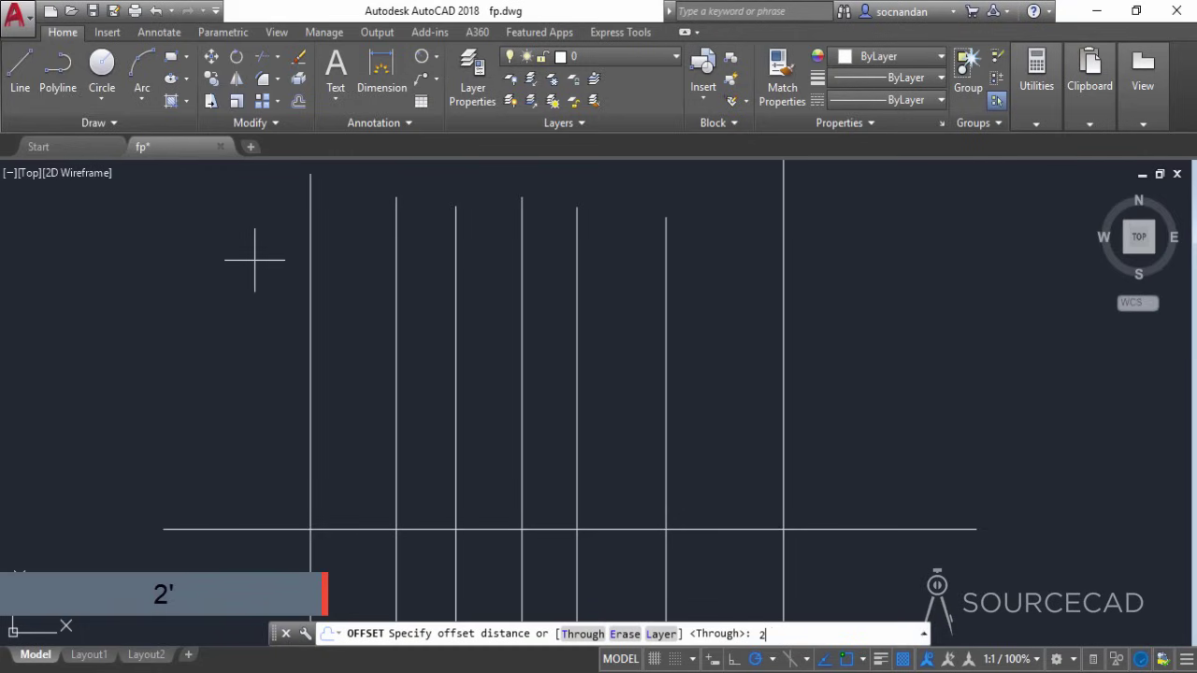
{"action": "key", "text": "Return"}
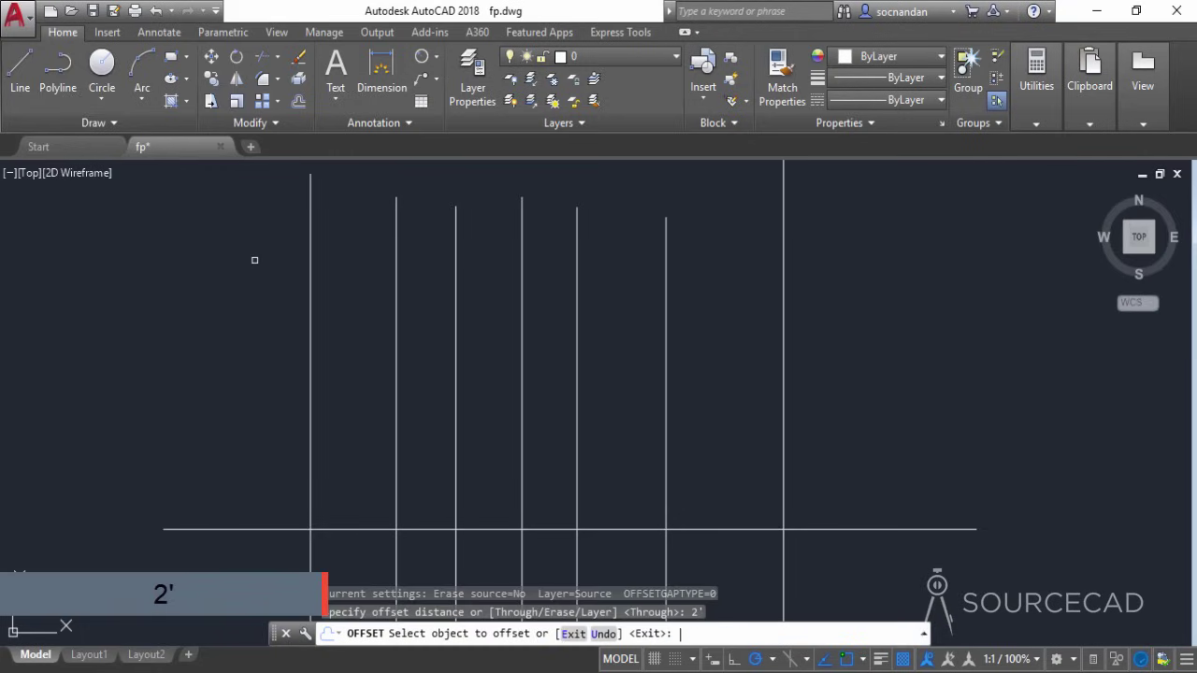
{"action": "left_click", "coordinate": [311, 277]}
{"action": "left_click", "coordinate": [202, 301]}
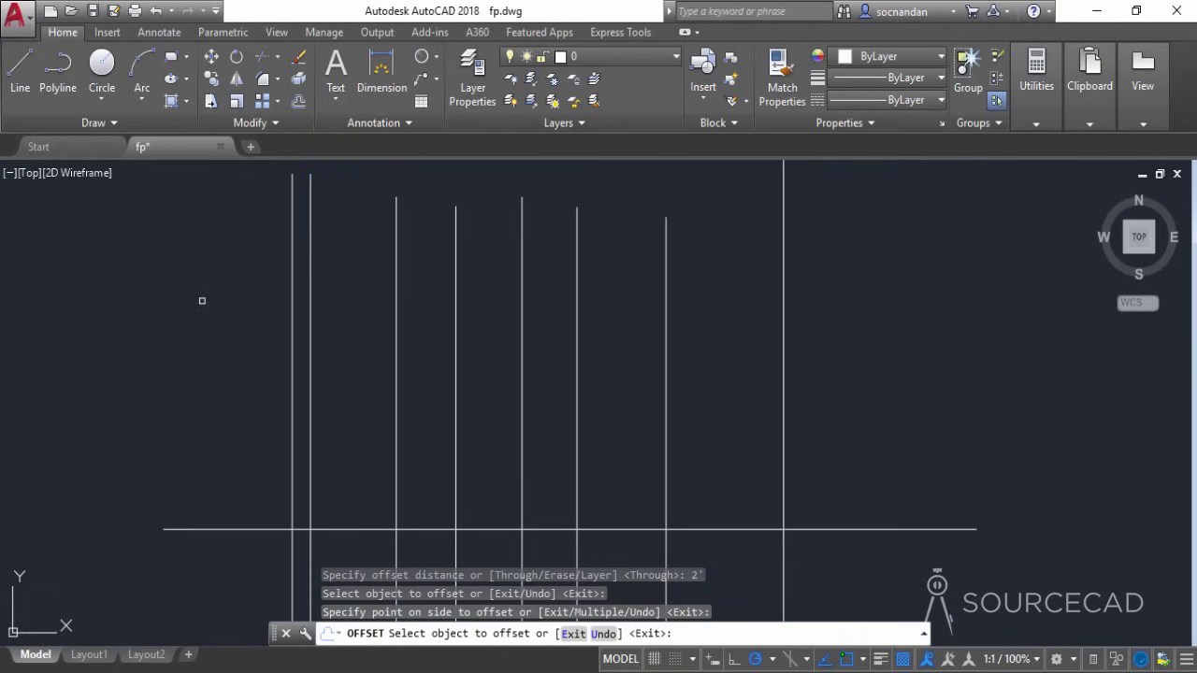
{"action": "left_click", "coordinate": [782, 299]}
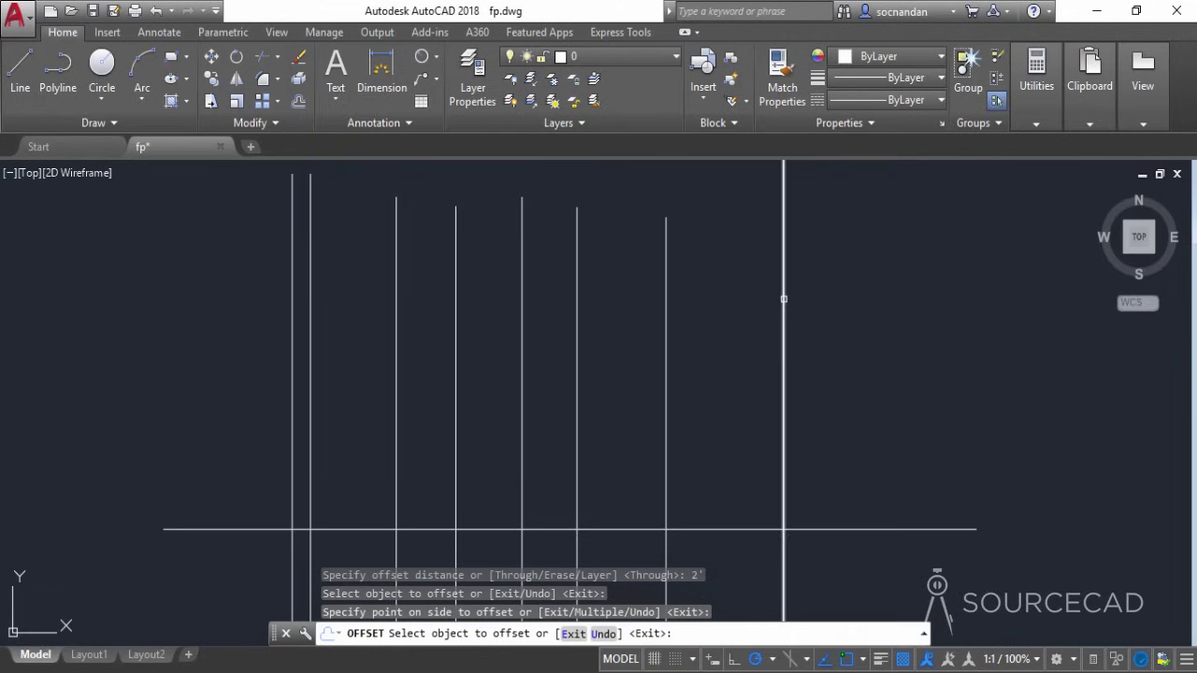
{"action": "left_click", "coordinate": [895, 331]}
{"action": "right_click", "coordinate": [908, 264]}
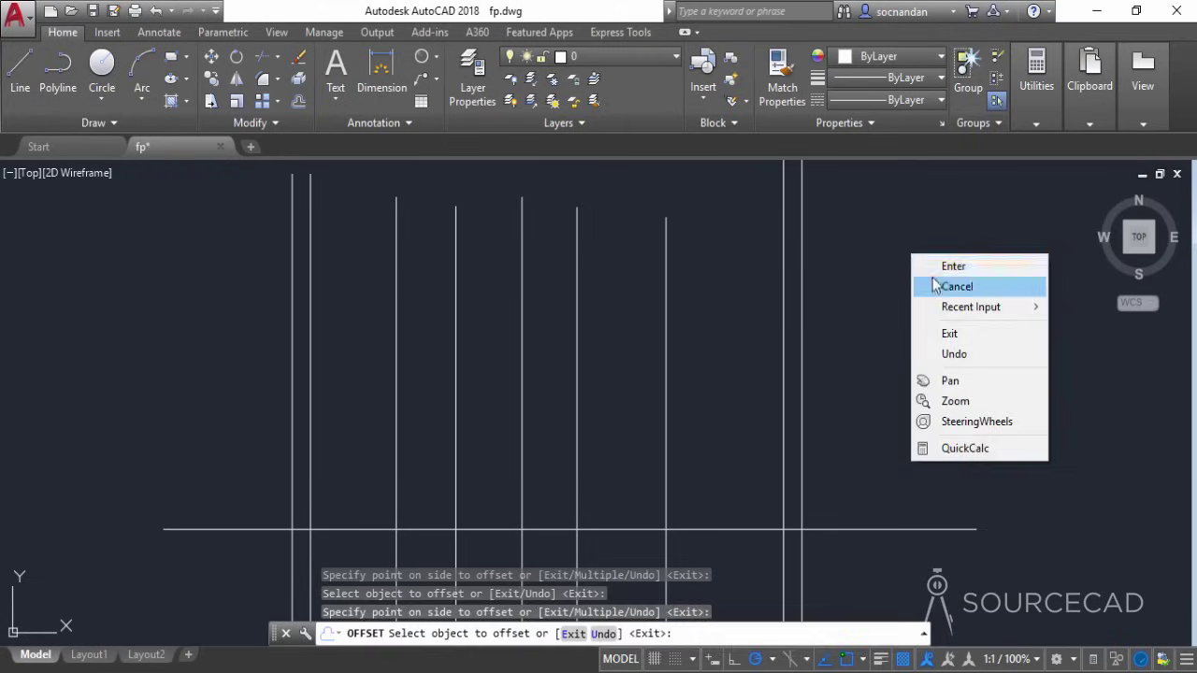
{"action": "left_click", "coordinate": [921, 284]}
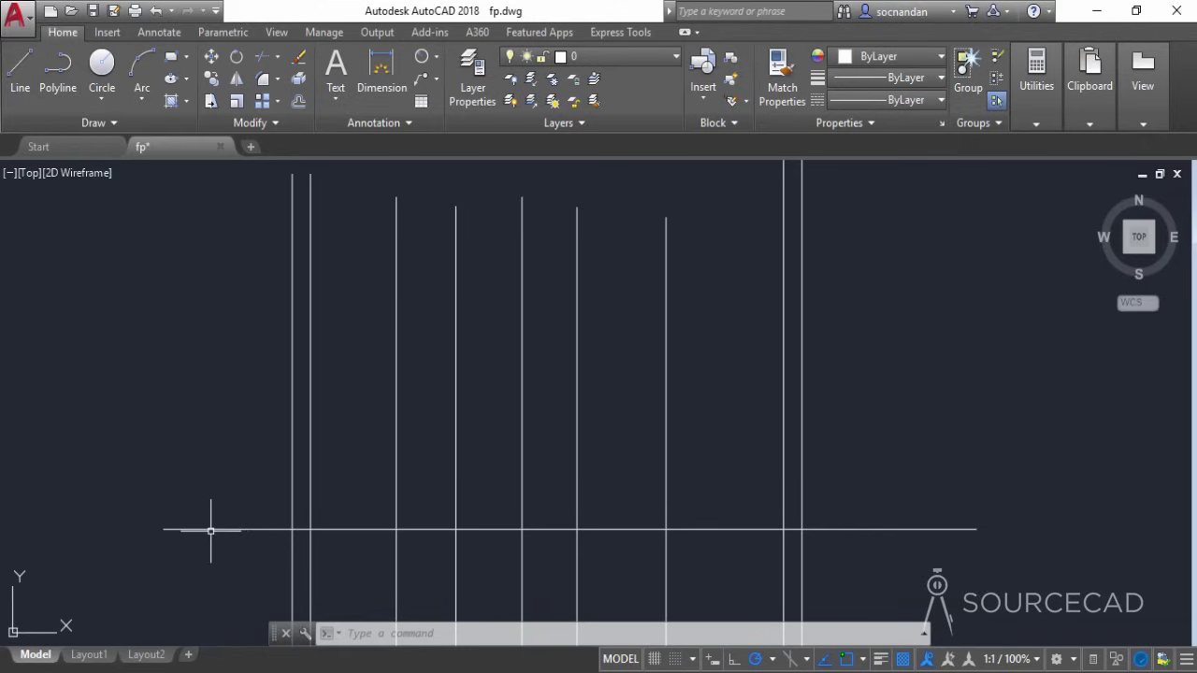
Offset the horizontal base line 1'6" upward
{"action": "left_click", "coordinate": [298, 101]}
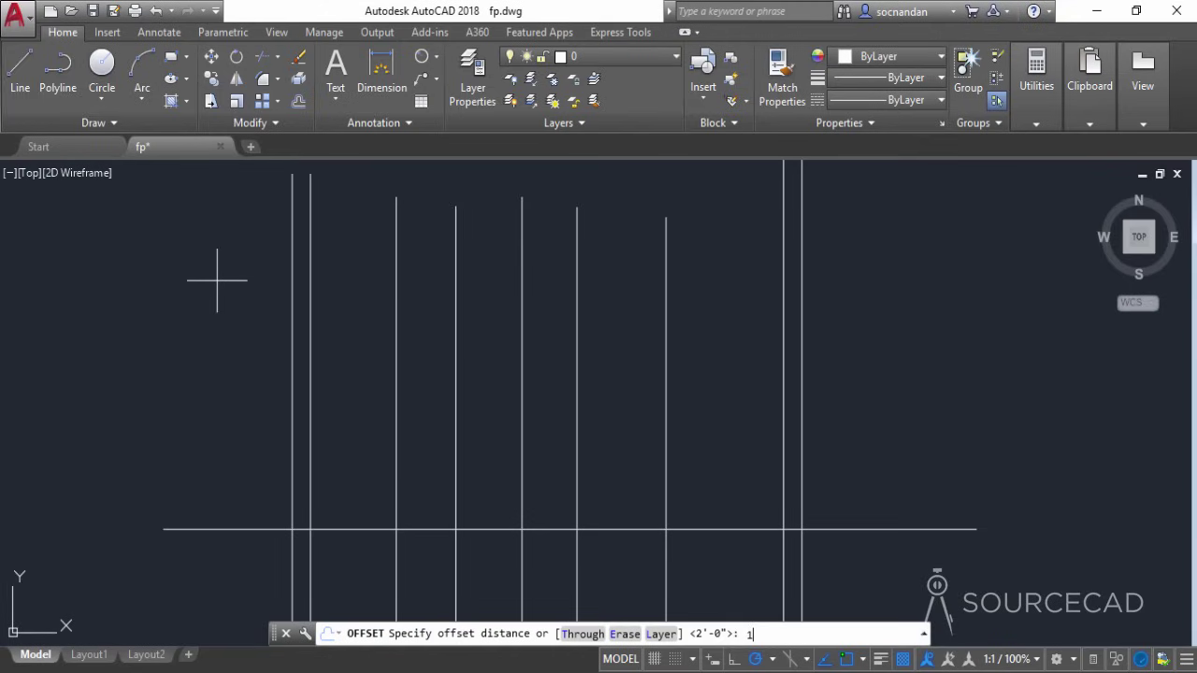
{"action": "type", "text": "'6\""}
{"action": "key", "text": "Return"}
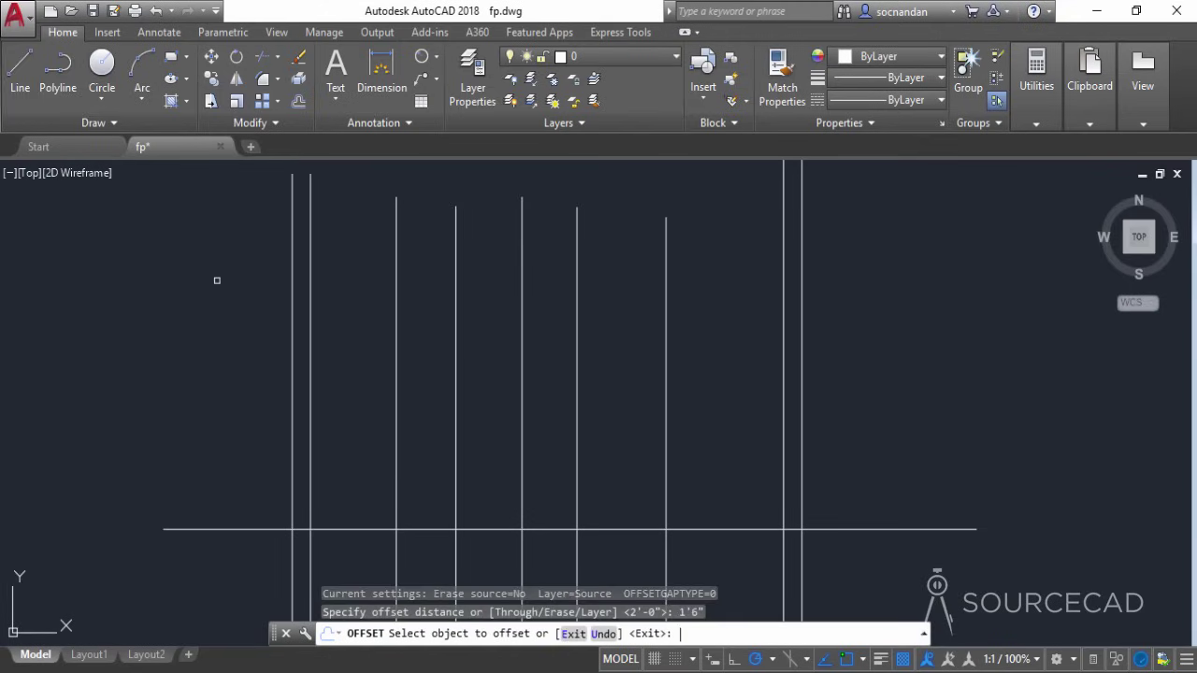
{"action": "left_click", "coordinate": [242, 528]}
{"action": "left_click", "coordinate": [249, 410]}
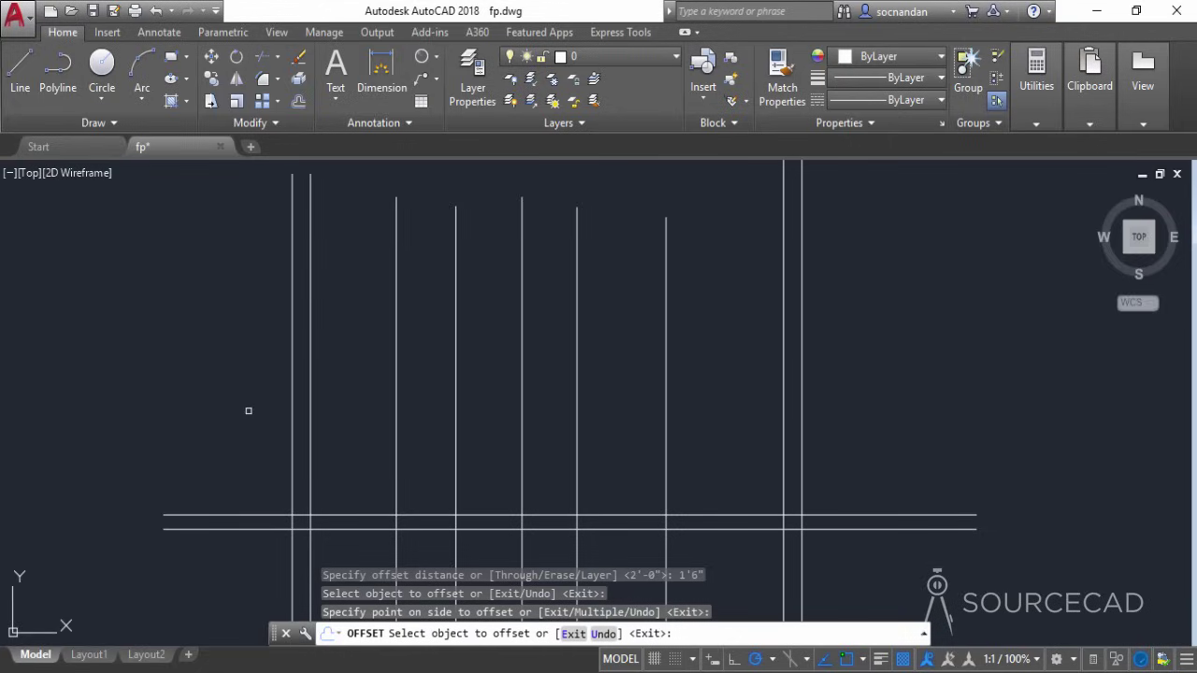
{"action": "key", "text": "Return"}
Offset the horizontal base line 2' upward
{"action": "key", "text": "Return"}
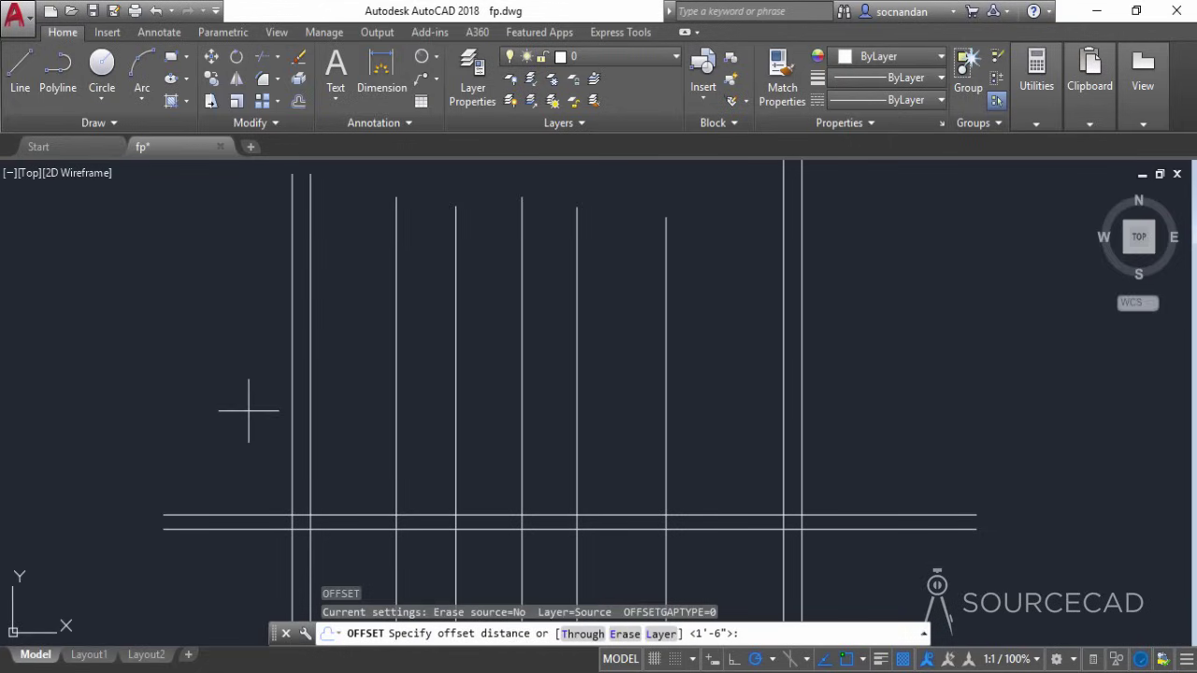
{"action": "type", "text": "2'"}
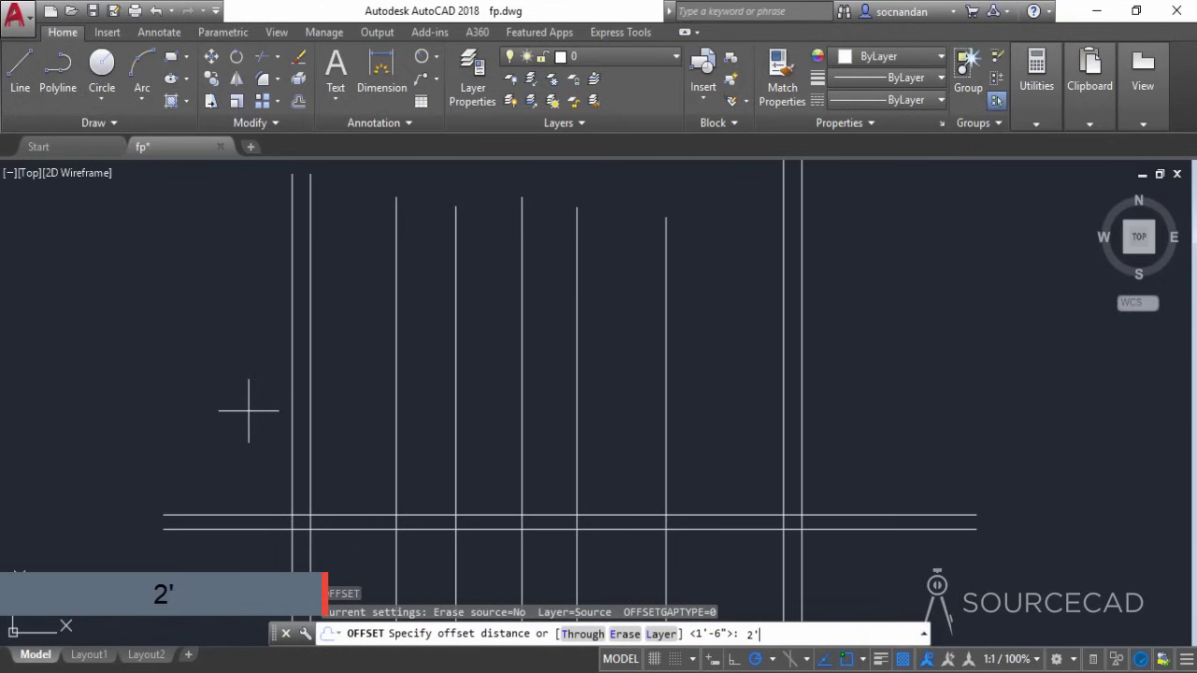
{"action": "key", "text": "Return"}
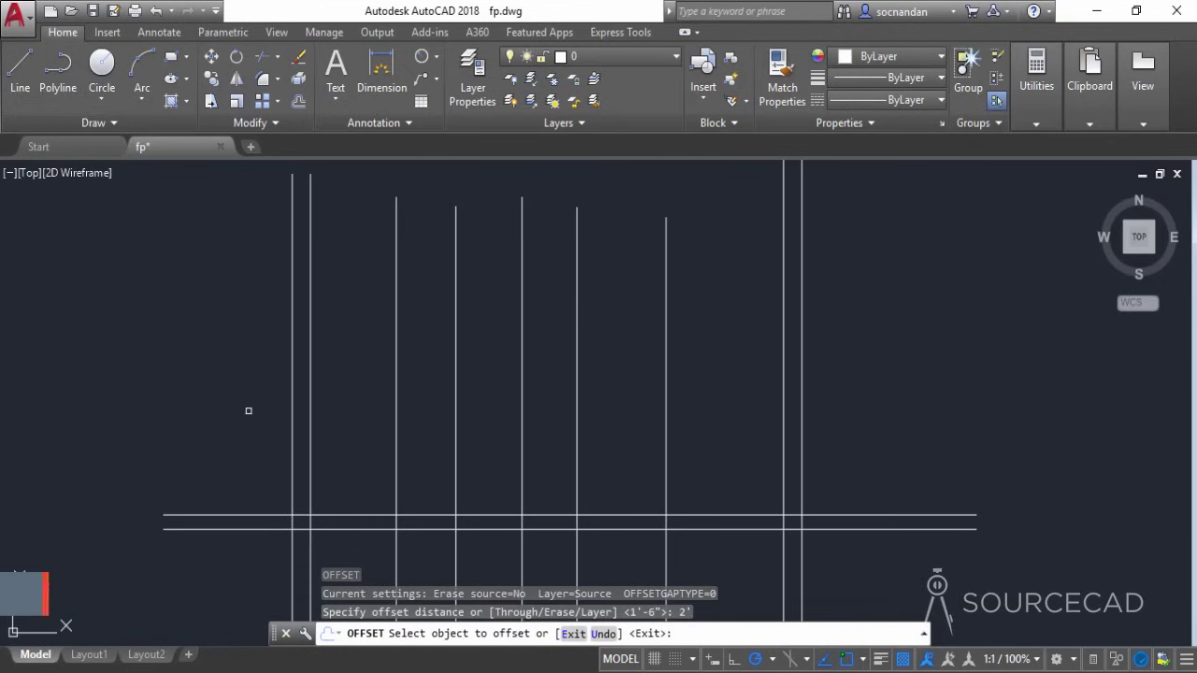
{"action": "left_click", "coordinate": [259, 529]}
{"action": "left_click", "coordinate": [265, 441]}
{"action": "right_click", "coordinate": [265, 444]}
{"action": "left_click", "coordinate": [275, 453]}
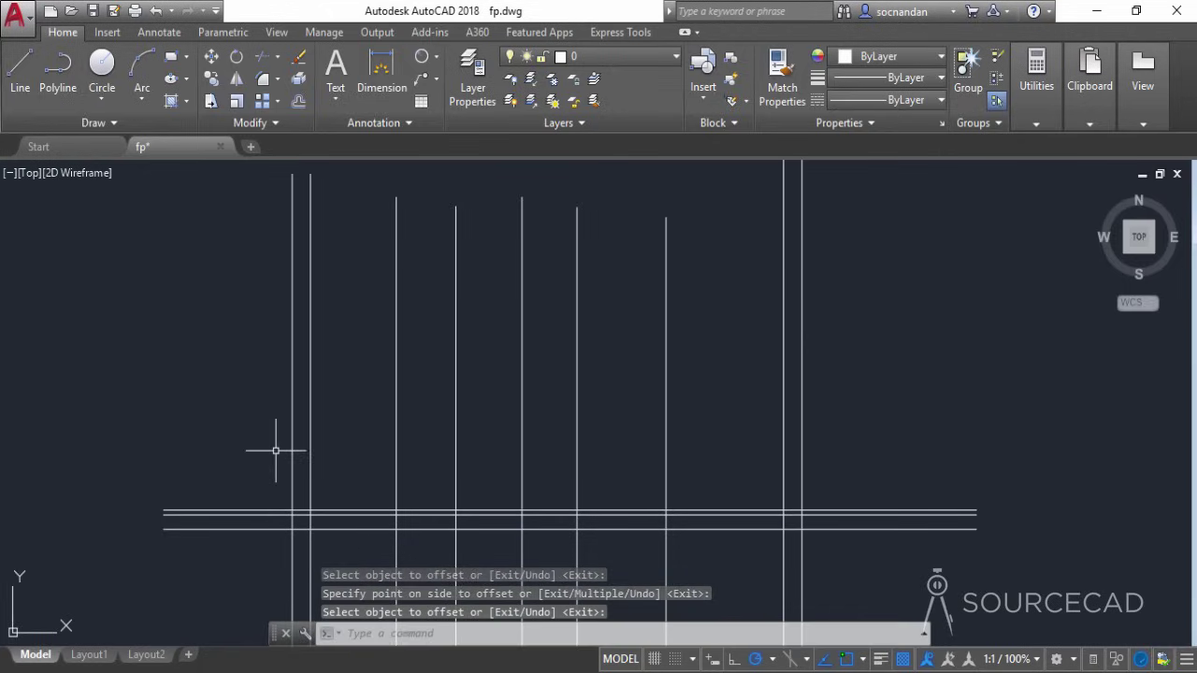
Offset the horizontal base line 11' upward
{"action": "key", "text": "Return"}
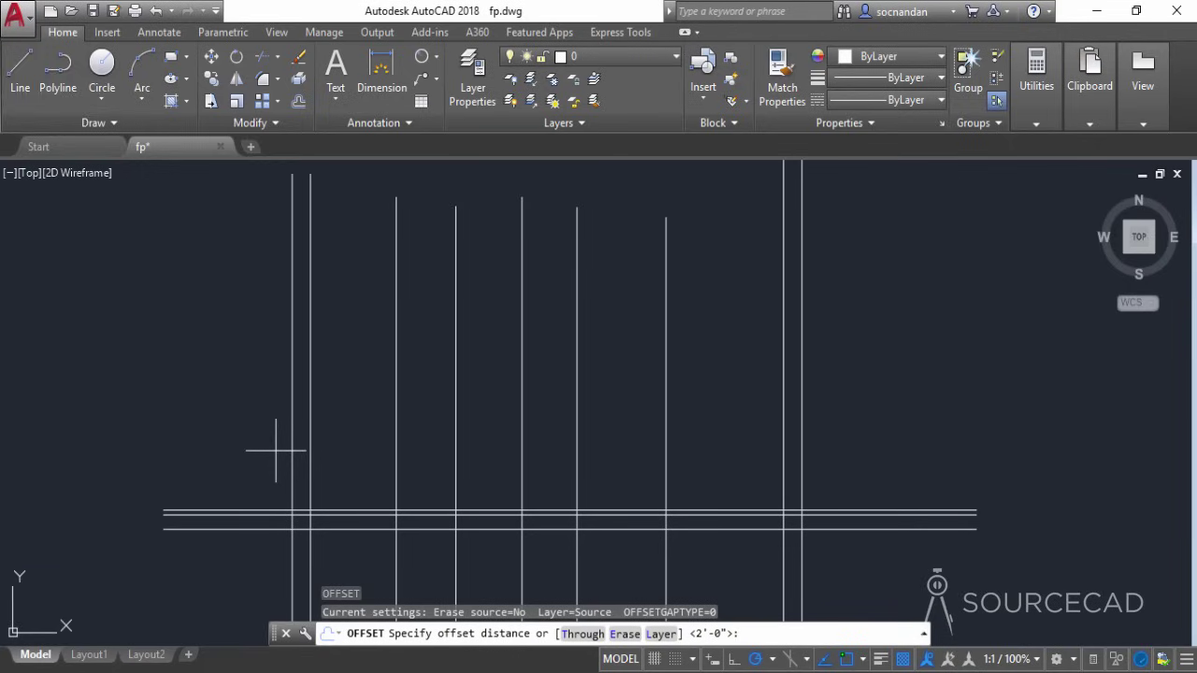
{"action": "type", "text": "11'"}
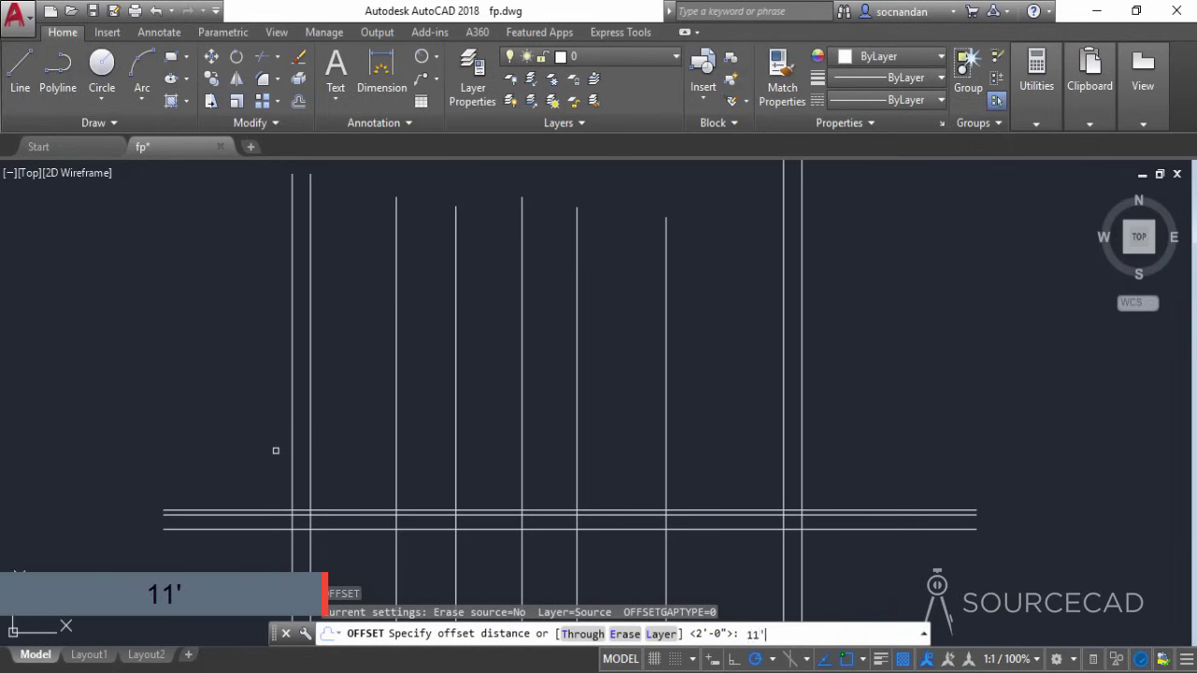
{"action": "key", "text": "Return"}
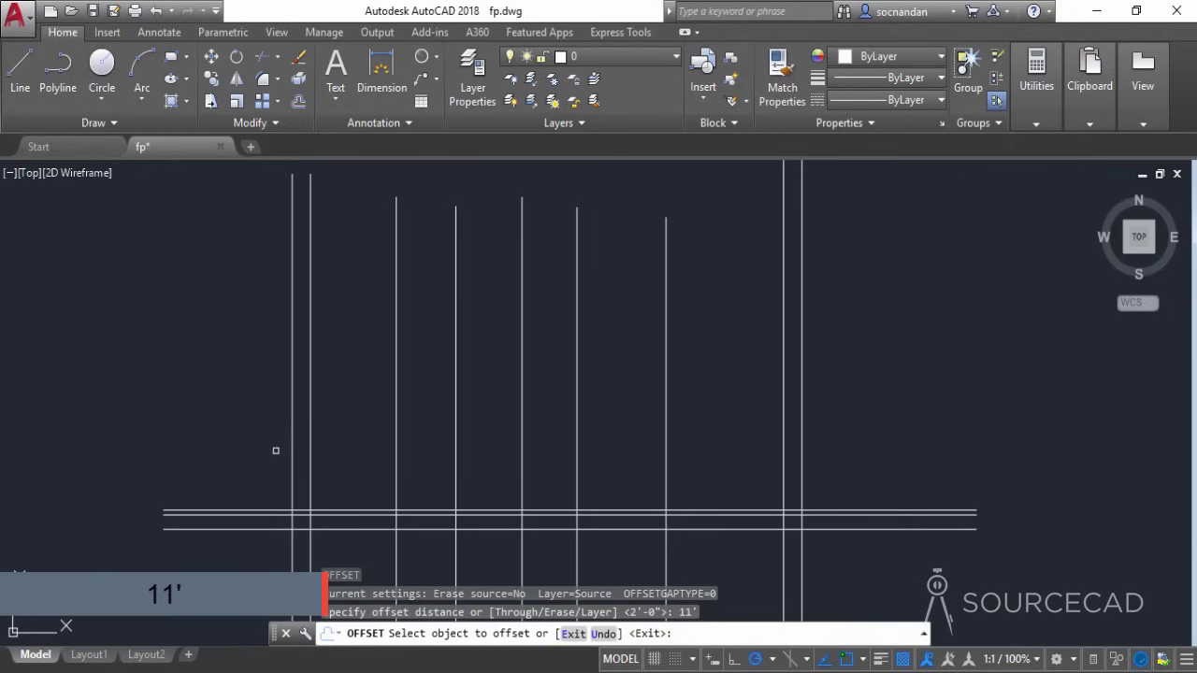
{"action": "left_click", "coordinate": [259, 515]}
{"action": "left_click", "coordinate": [256, 425]}
{"action": "right_click", "coordinate": [254, 399]}
{"action": "left_click", "coordinate": [268, 398]}
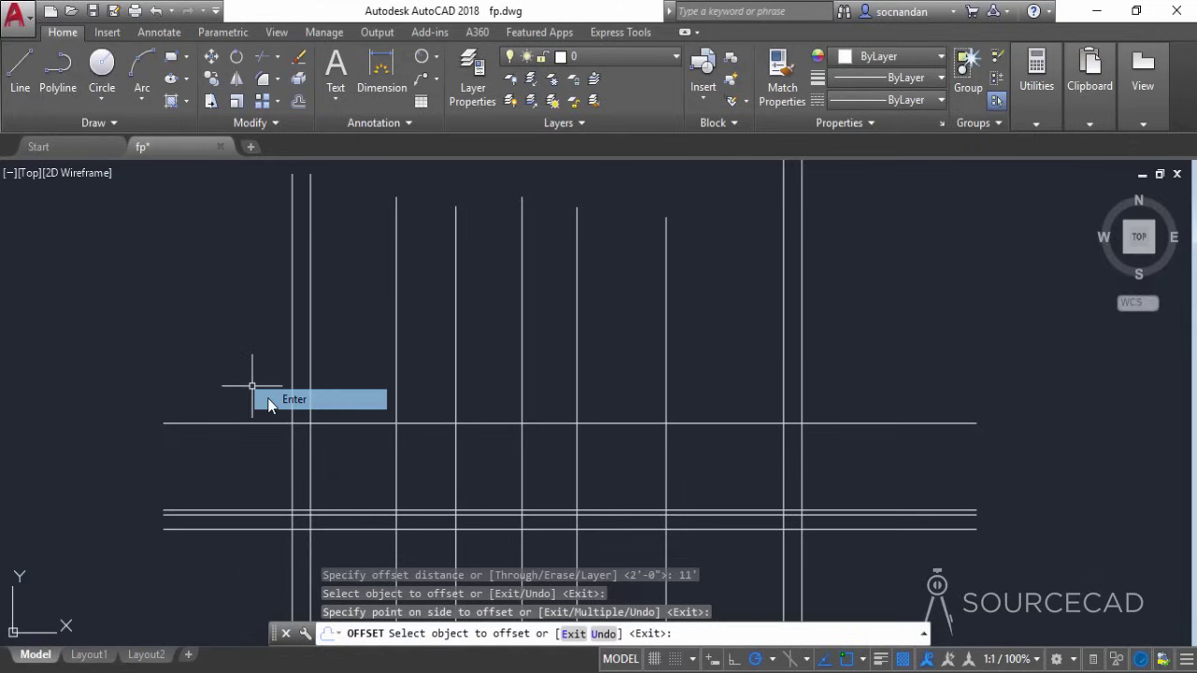
Offset the horizontal base line 16' upward
{"action": "key", "text": "Return"}
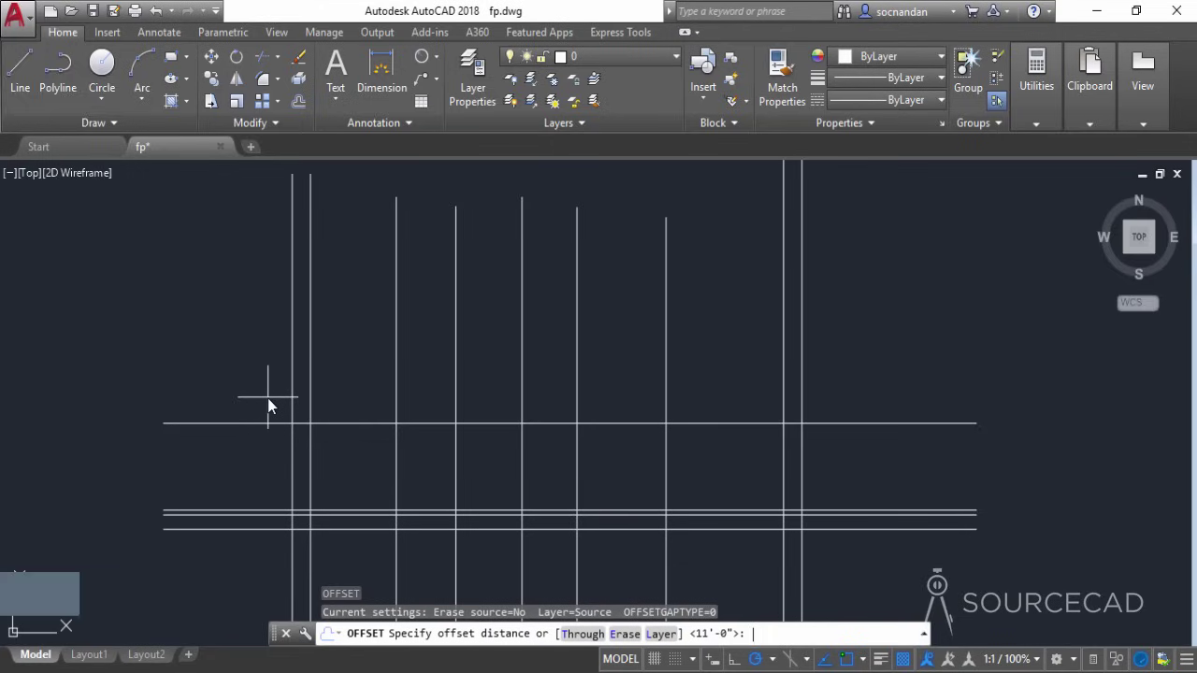
{"action": "type", "text": "16'"}
{"action": "key", "text": "Return"}
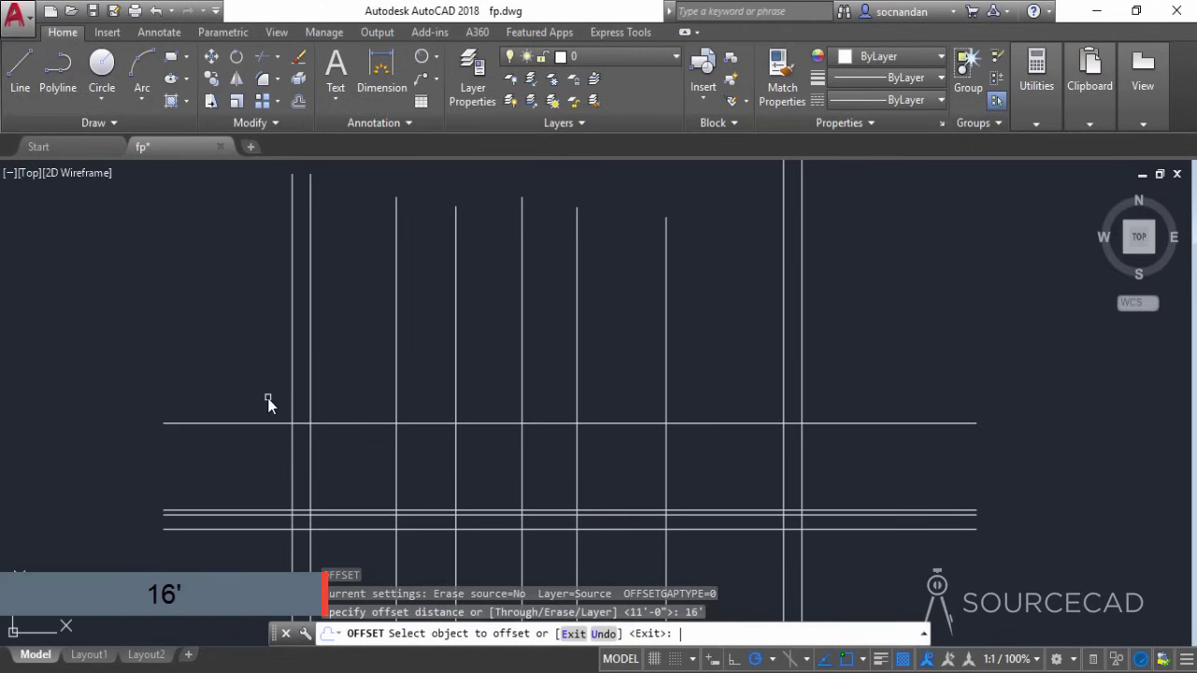
{"action": "left_click", "coordinate": [262, 529]}
{"action": "left_click", "coordinate": [264, 328]}
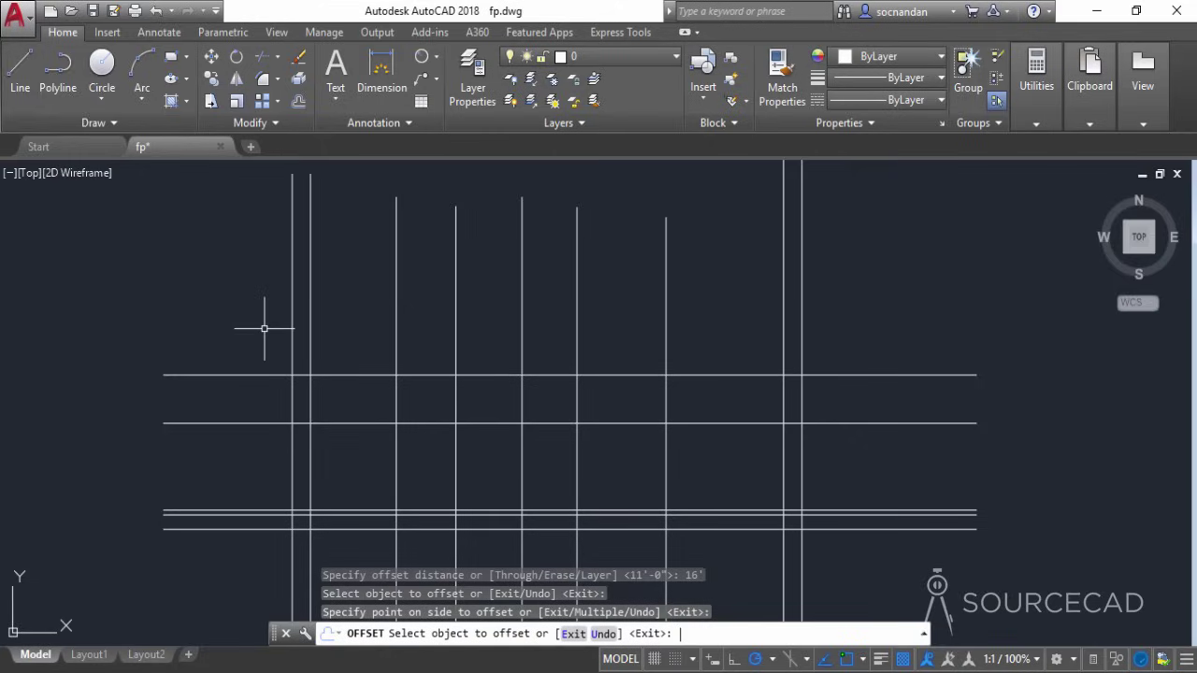
{"action": "key", "text": "Return"}
Offset the horizontal base line 19'3" upward
{"action": "key", "text": "Return"}
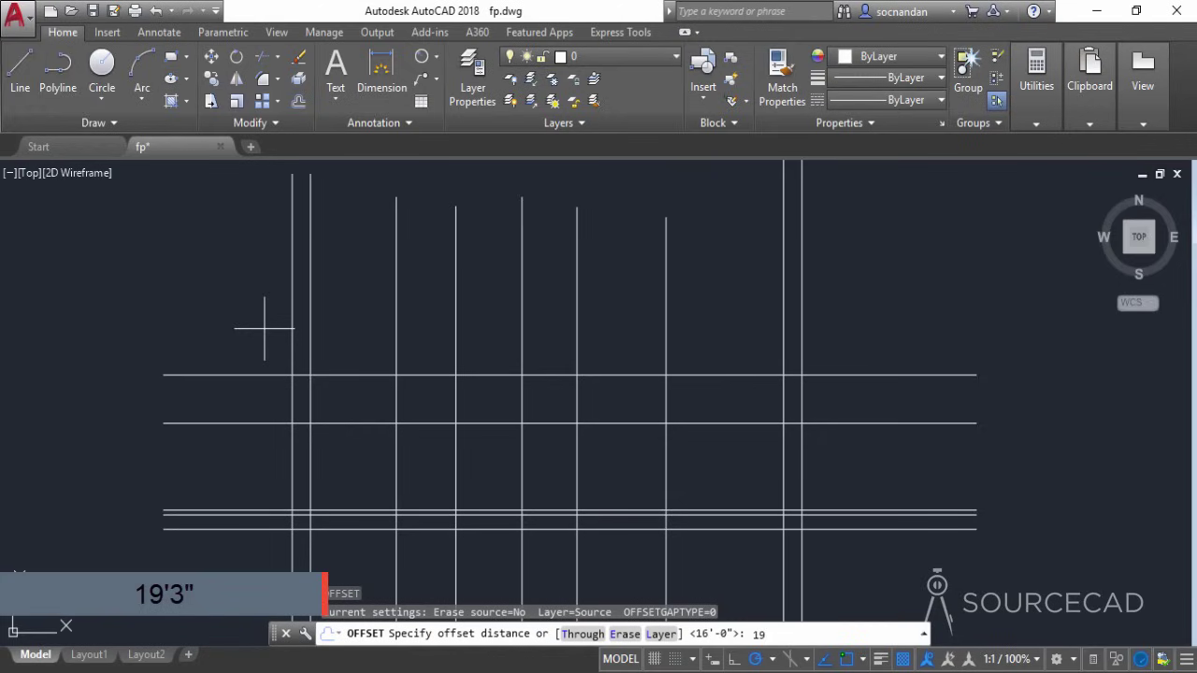
{"action": "type", "text": "19'3\""}
{"action": "key", "text": "Return"}
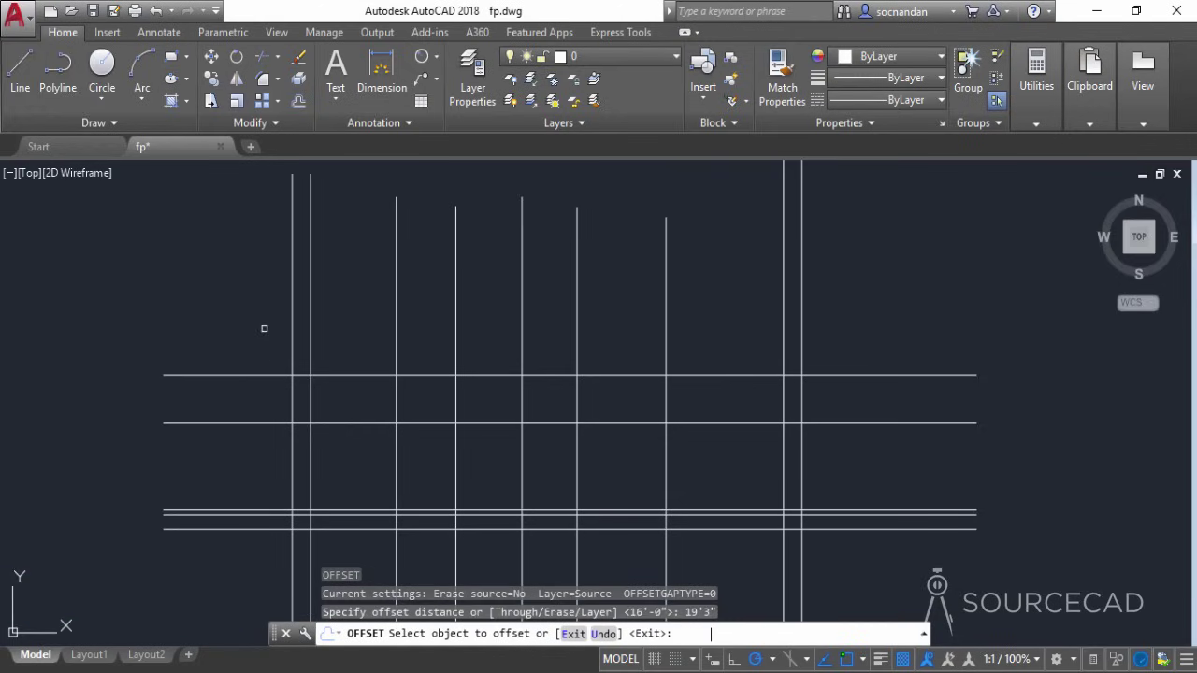
{"action": "left_click", "coordinate": [249, 529]}
{"action": "left_click", "coordinate": [266, 270]}
{"action": "right_click", "coordinate": [266, 270]}
{"action": "left_click", "coordinate": [280, 280]}
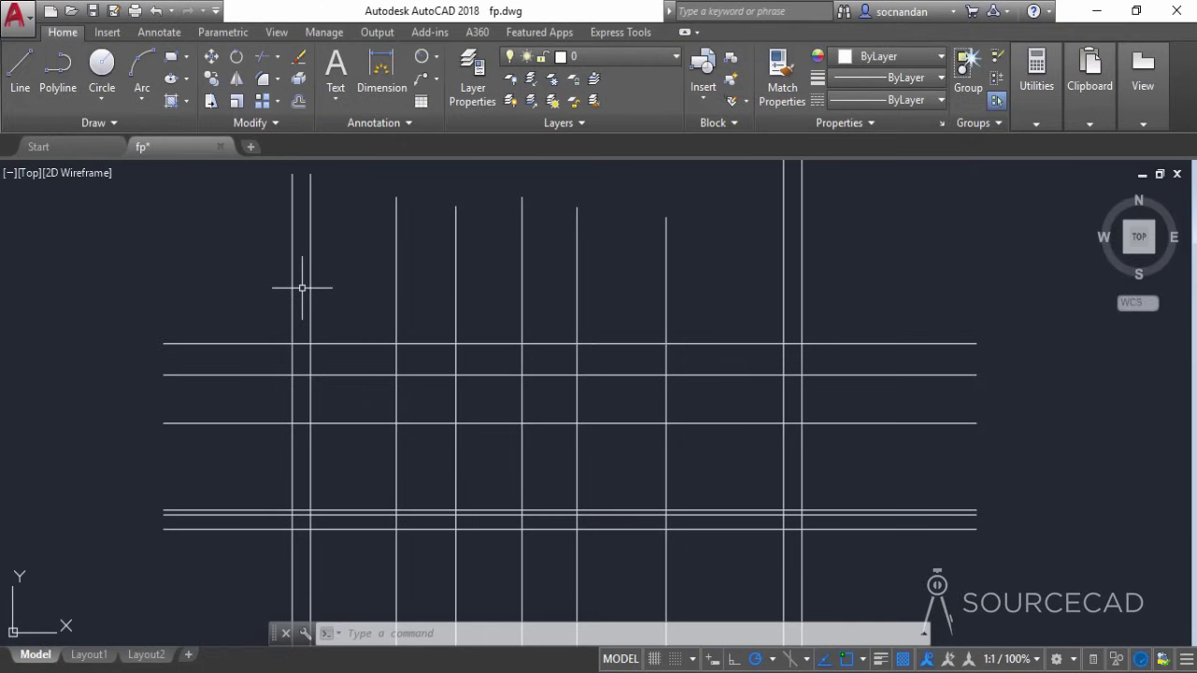
{"action": "scroll", "coordinate": [420, 408], "scroll_direction": "up", "scroll_amount": 2}
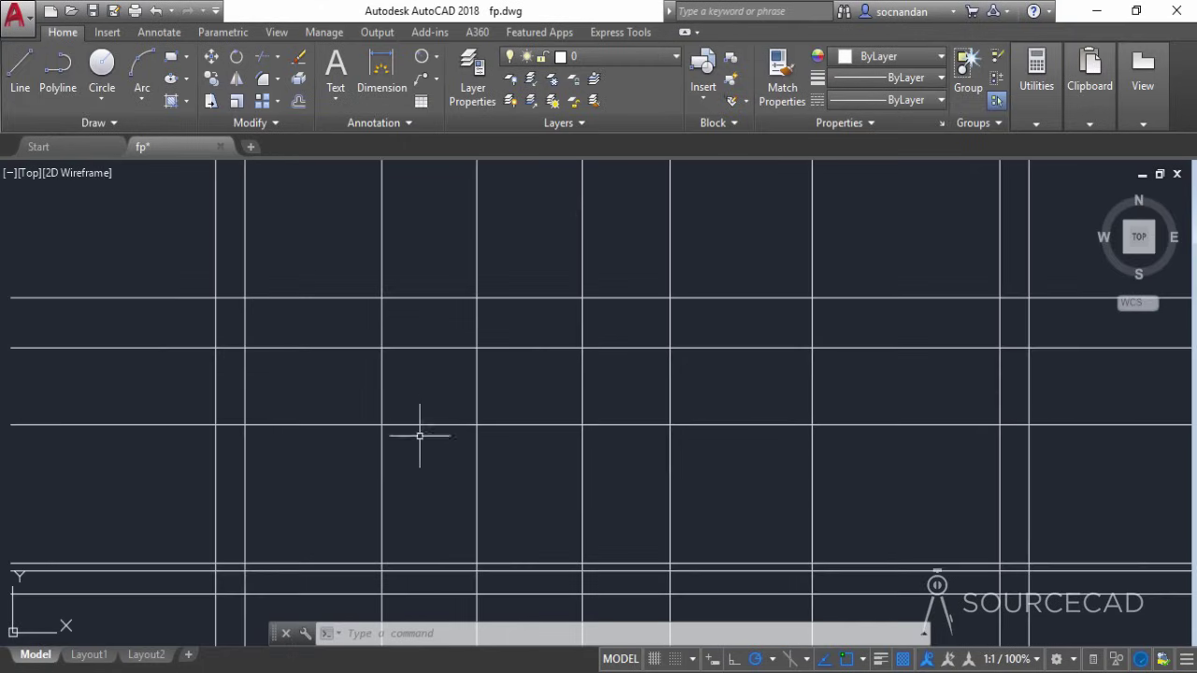
{"action": "scroll", "coordinate": [459, 508], "scroll_direction": "down", "scroll_amount": 6}
{"action": "middle_click_drag", "start_coordinate": [465, 548], "coordinate": [471, 220]}
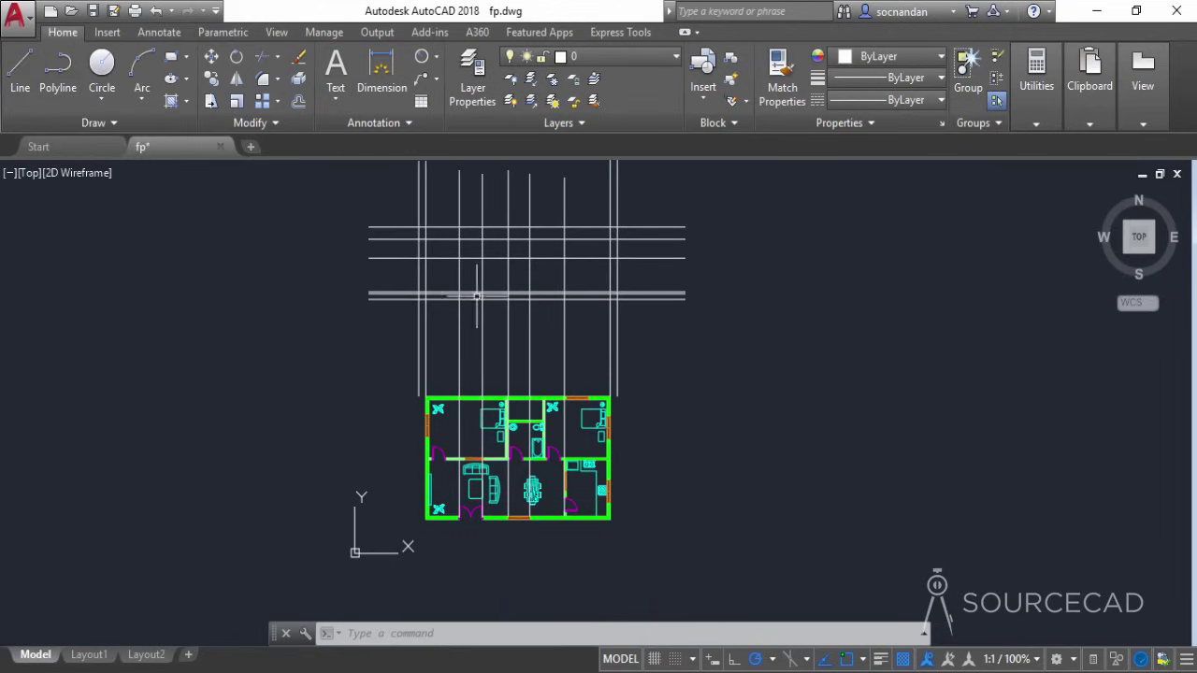
{"action": "middle_click_drag", "start_coordinate": [473, 289], "coordinate": [454, 395]}
{"action": "scroll", "coordinate": [452, 379], "scroll_direction": "up", "scroll_amount": 2}
{"action": "scroll", "coordinate": [451, 378], "scroll_direction": "up", "scroll_amount": 2}
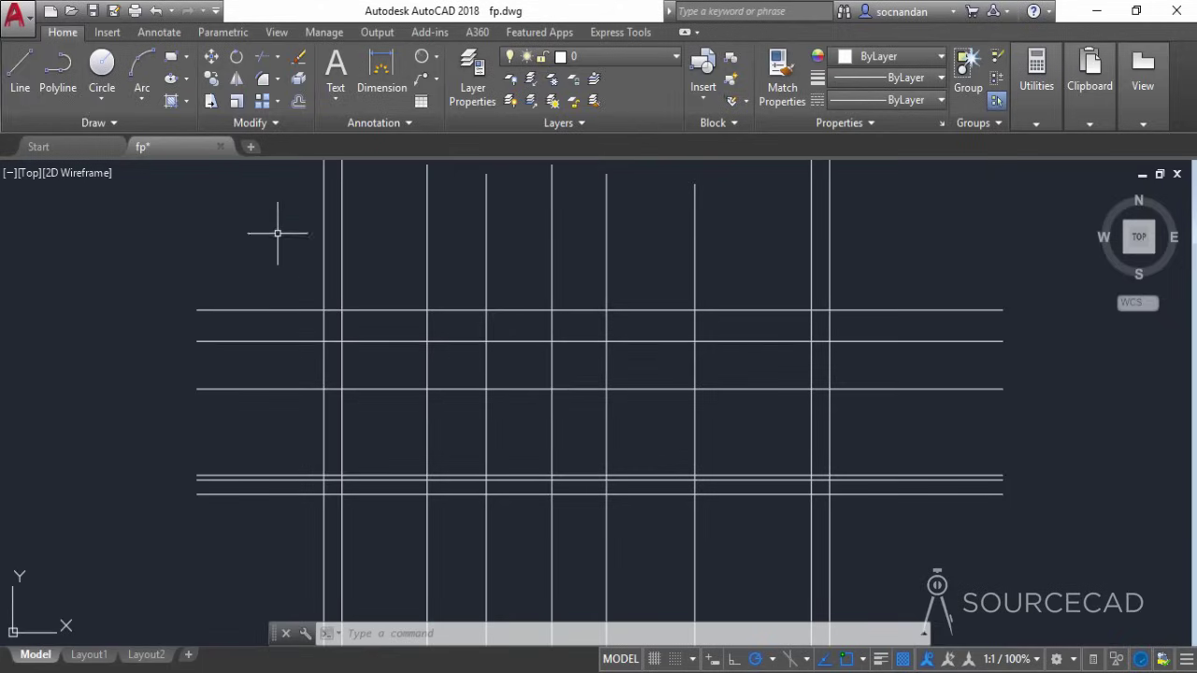
{"action": "left_click", "coordinate": [28, 77]}
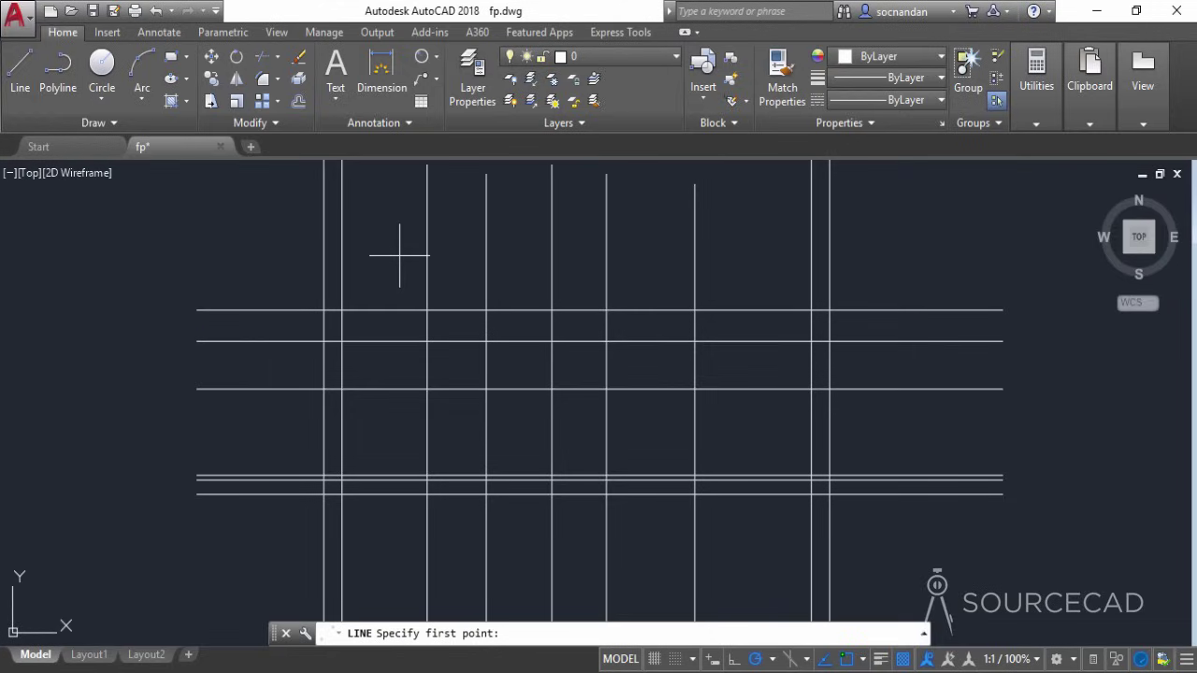
{"action": "key", "text": "Escape"}
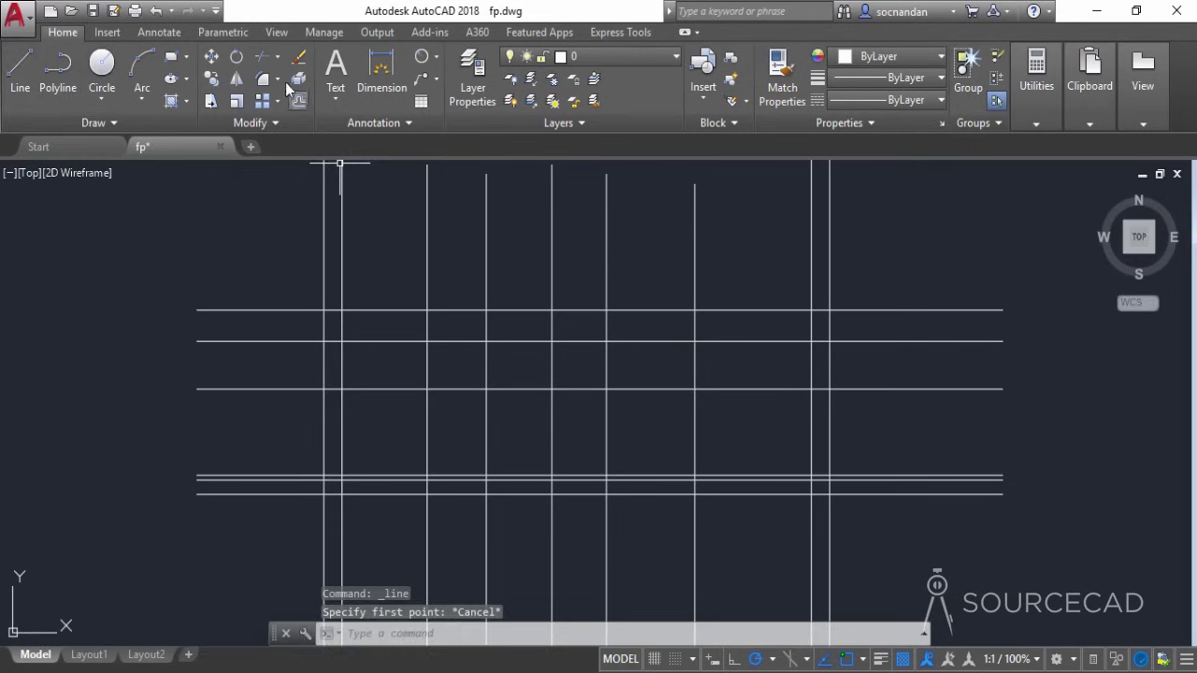
Trim the topmost horizontal line on both sides of the entrance door's projection lines, up to the left wall line and the window's left edge line
{"action": "left_click", "coordinate": [264, 56]}
{"action": "key", "text": "Return"}
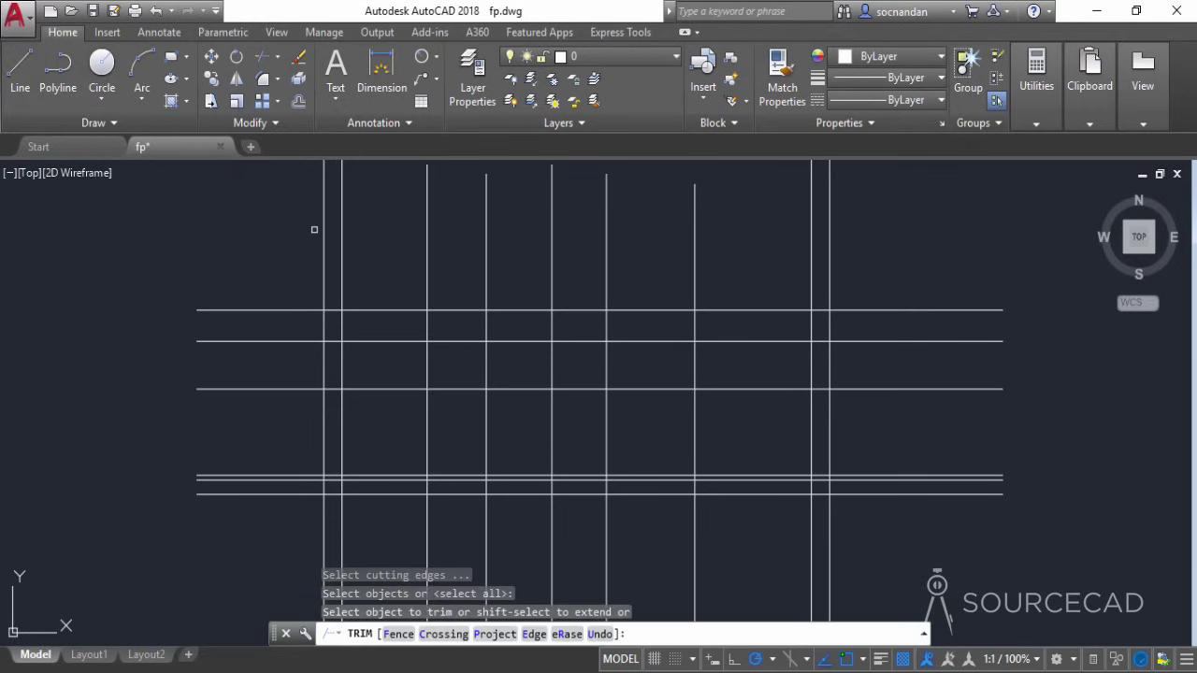
{"action": "left_click", "coordinate": [383, 309]}
{"action": "left_click", "coordinate": [502, 309]}
{"action": "right_click", "coordinate": [512, 285]}
{"action": "left_click", "coordinate": [543, 295]}
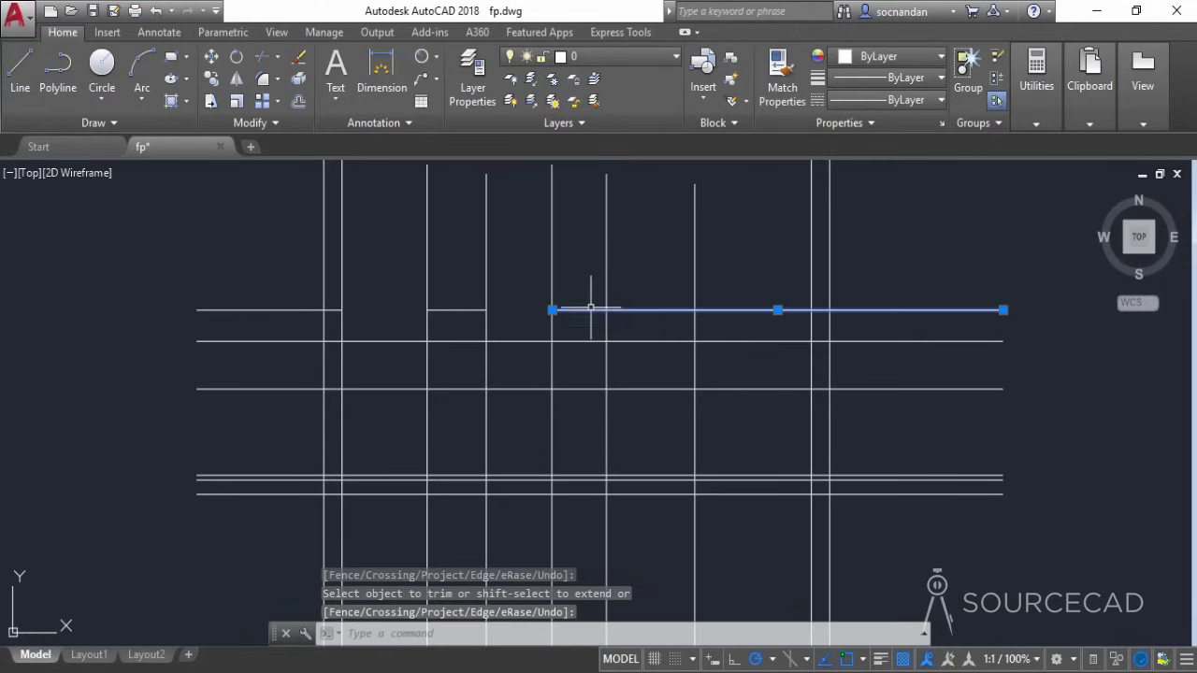
Erase the two leftover outer pieces of the topmost horizontal line, keeping only the short segment between the door's projection lines
{"action": "left_click", "coordinate": [592, 310]}
{"action": "left_click", "coordinate": [301, 308]}
{"action": "right_click", "coordinate": [285, 249]}
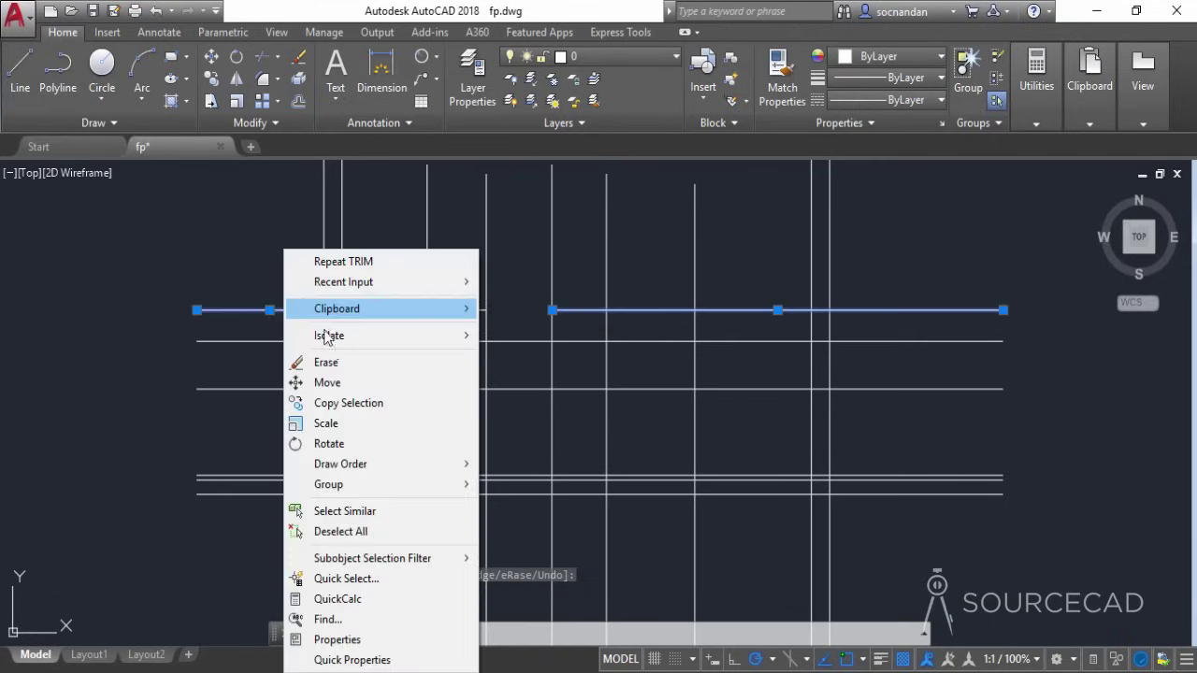
{"action": "left_click", "coordinate": [327, 363]}
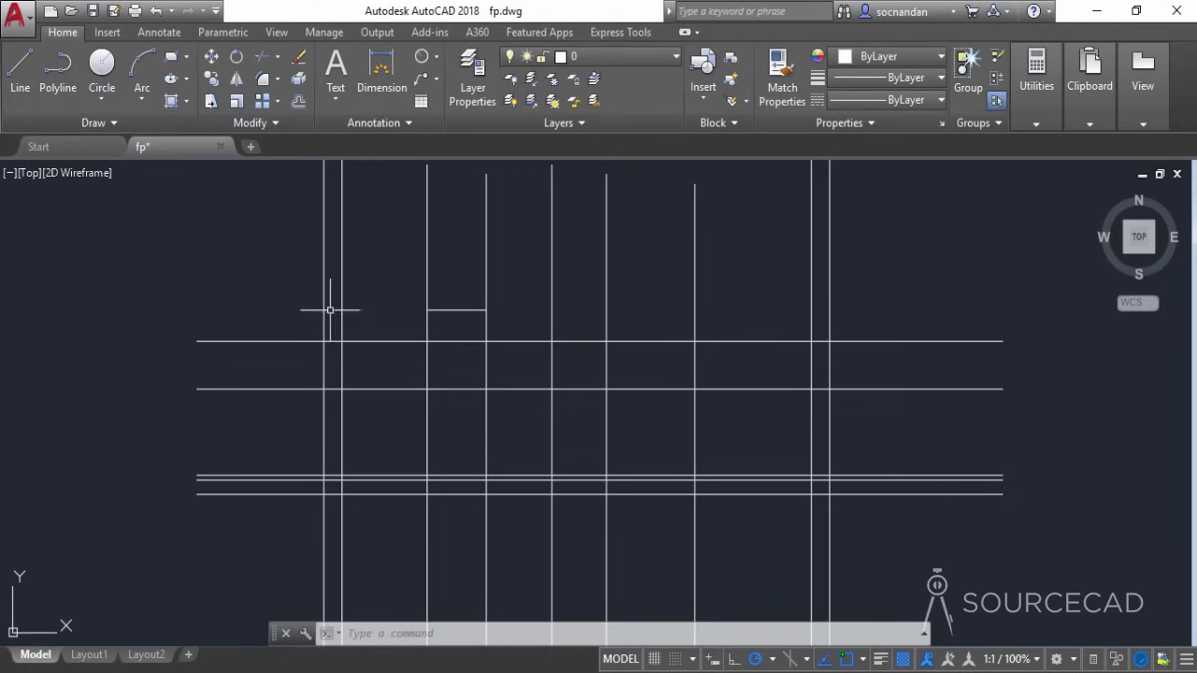
Draw a vertical guide line from the midpoint of the short top segment down past the two upper horizontal lines
{"action": "left_click", "coordinate": [28, 74]}
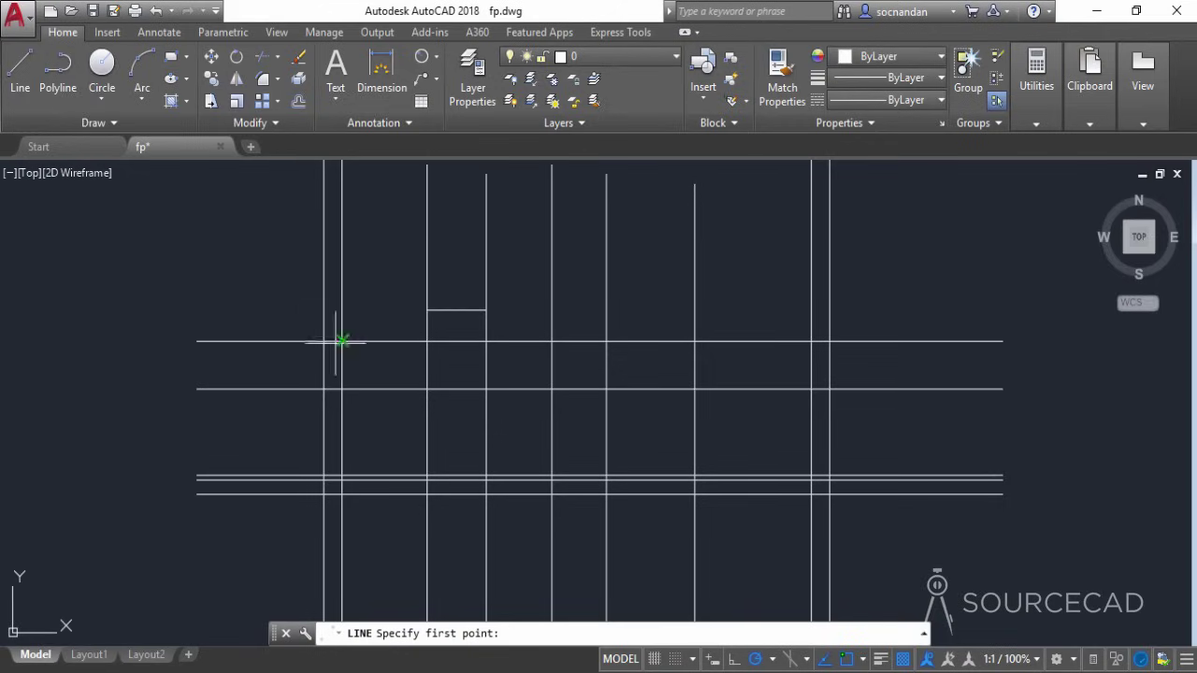
{"action": "left_click", "coordinate": [456, 309]}
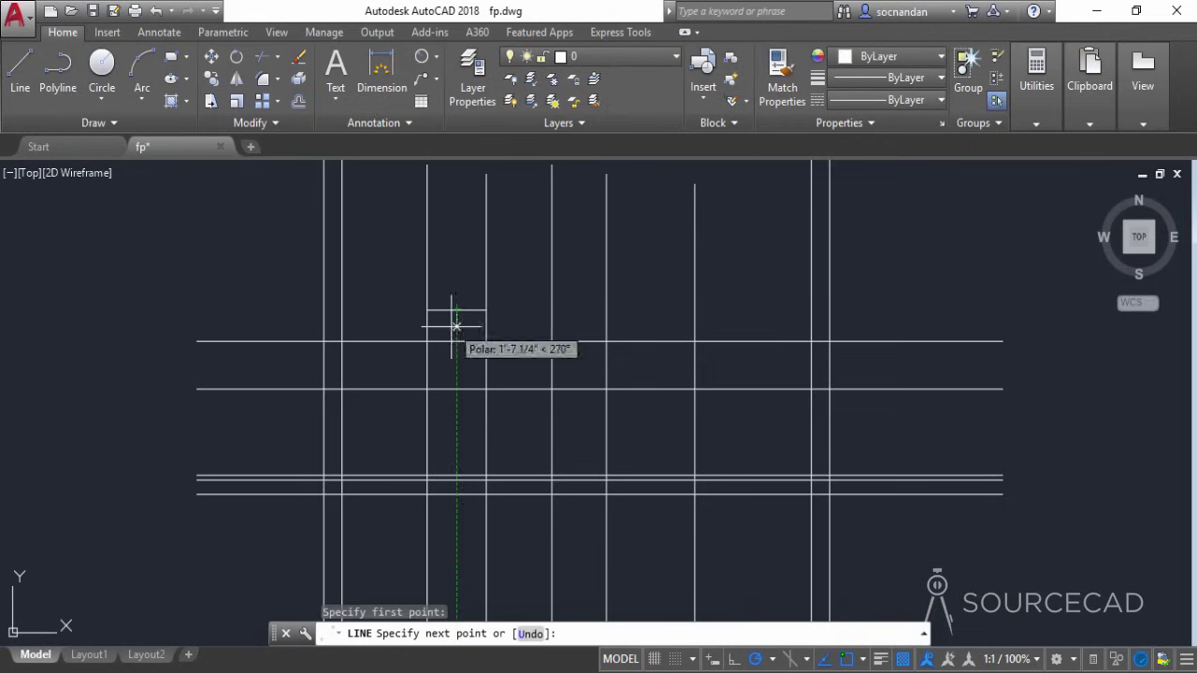
{"action": "left_click", "coordinate": [457, 445]}
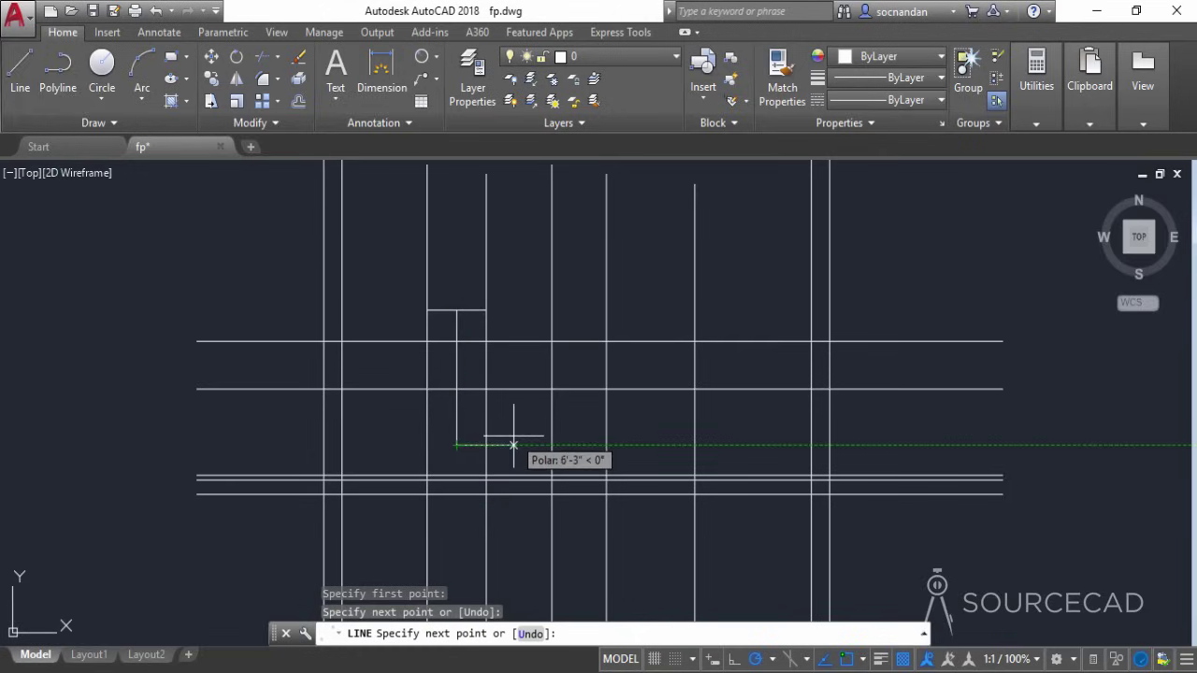
{"action": "key", "text": "Return"}
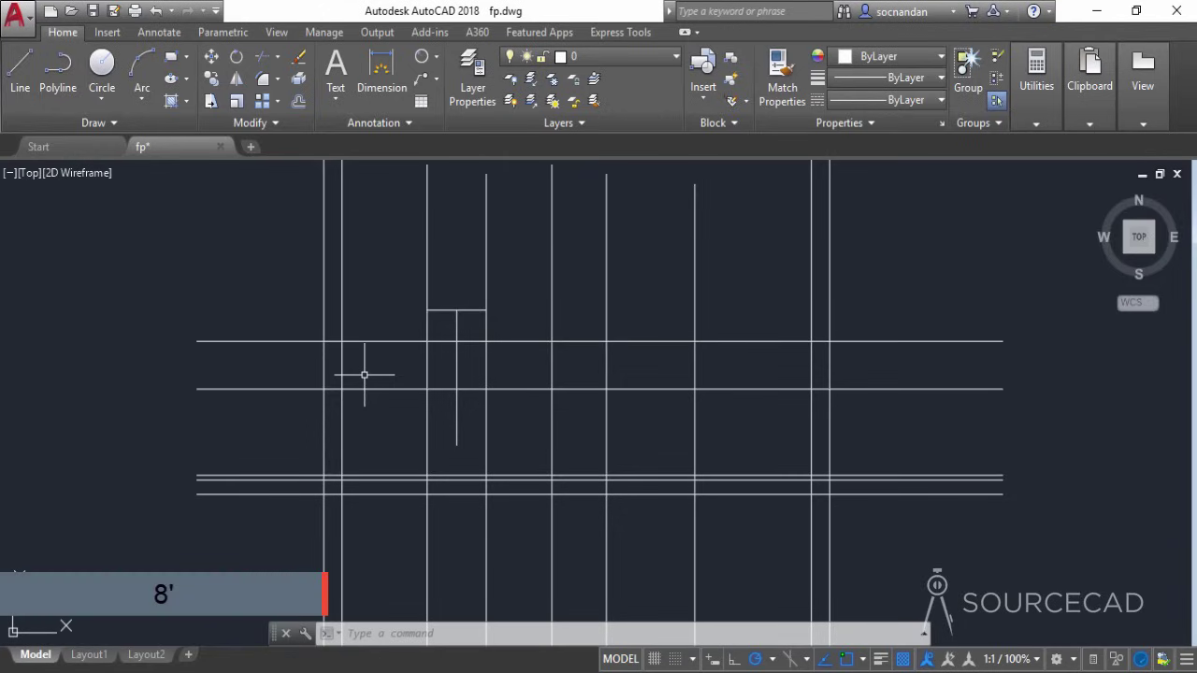
Offset the vertical guide line under the short top segment 8' to the left
{"action": "left_click", "coordinate": [298, 100]}
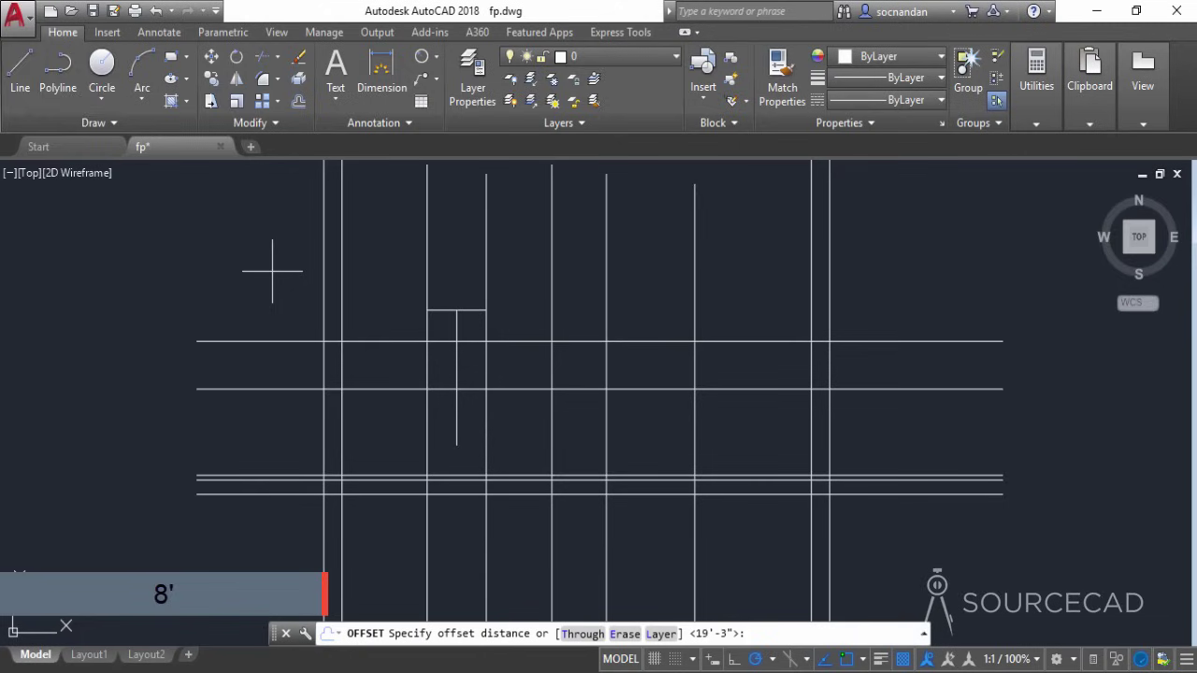
{"action": "type", "text": "8'"}
{"action": "key", "text": "Return"}
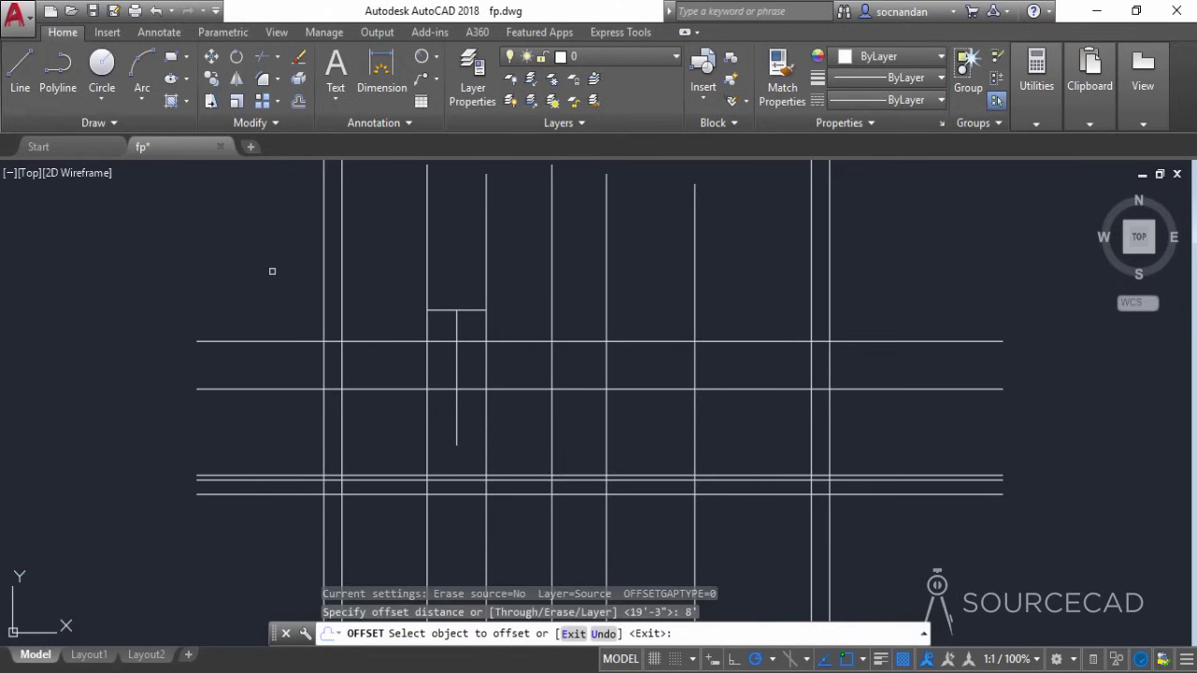
{"action": "left_click", "coordinate": [454, 366]}
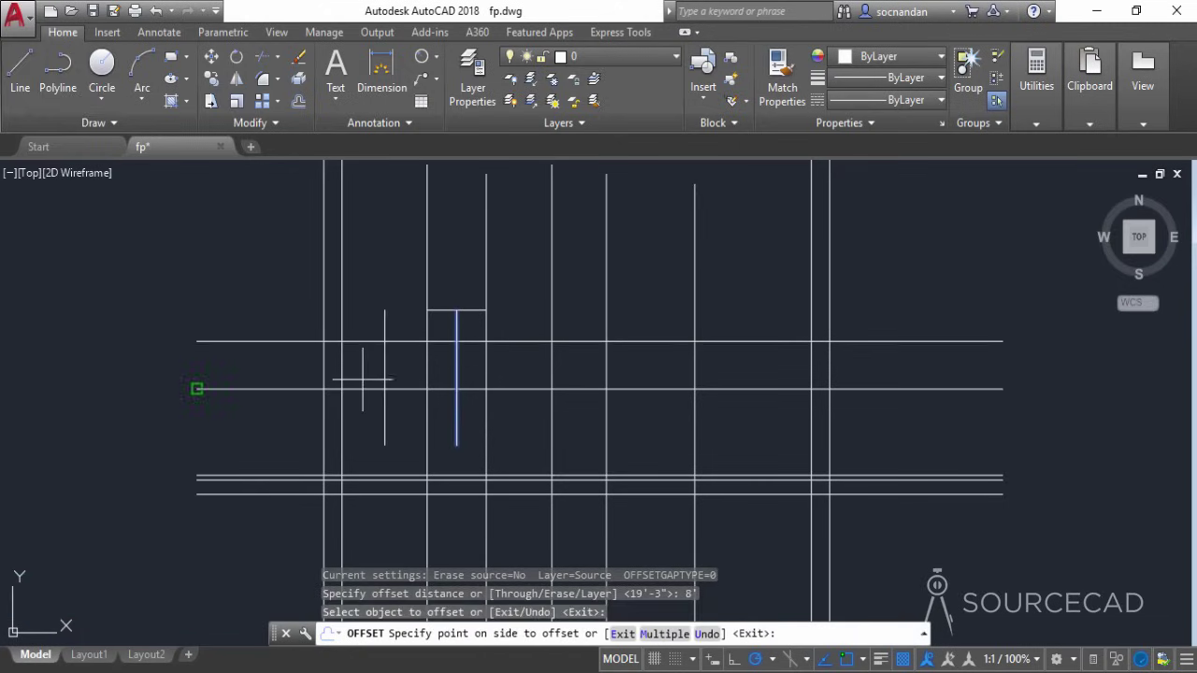
{"action": "left_click", "coordinate": [366, 376]}
{"action": "right_click", "coordinate": [400, 271]}
{"action": "left_click", "coordinate": [410, 278]}
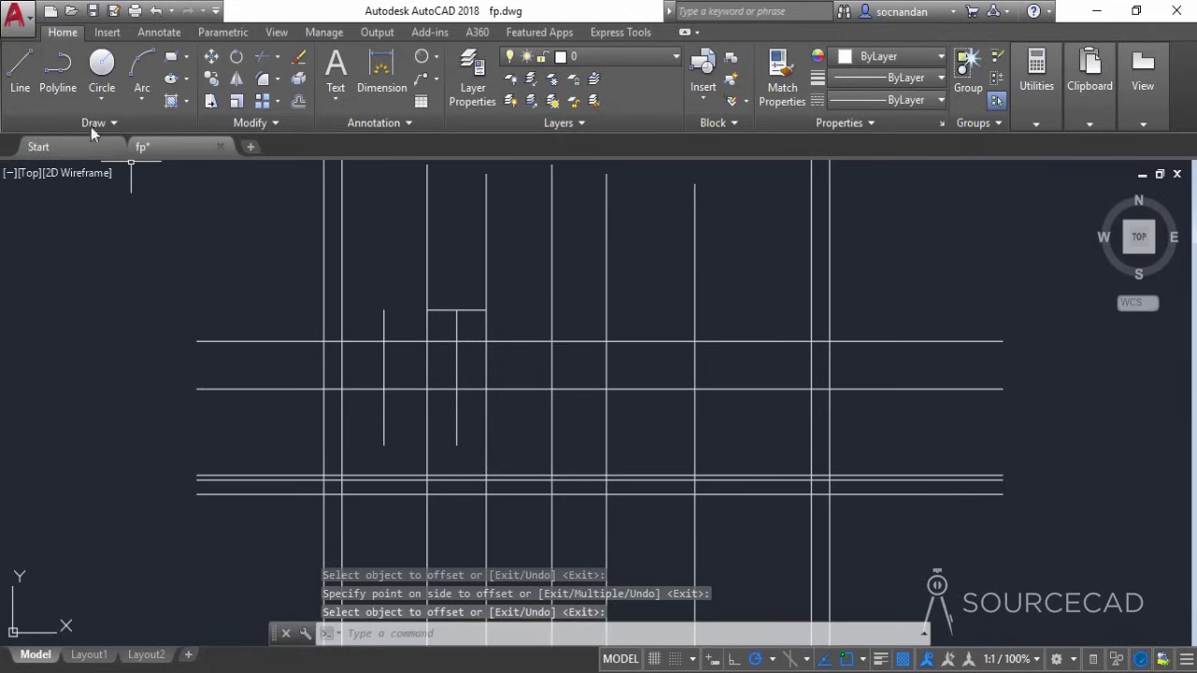
Draw the sloping roof line from the short top segment's midpoint to where the offset guide meets the lower of the two upper horizontal lines
{"action": "left_click", "coordinate": [19, 73]}
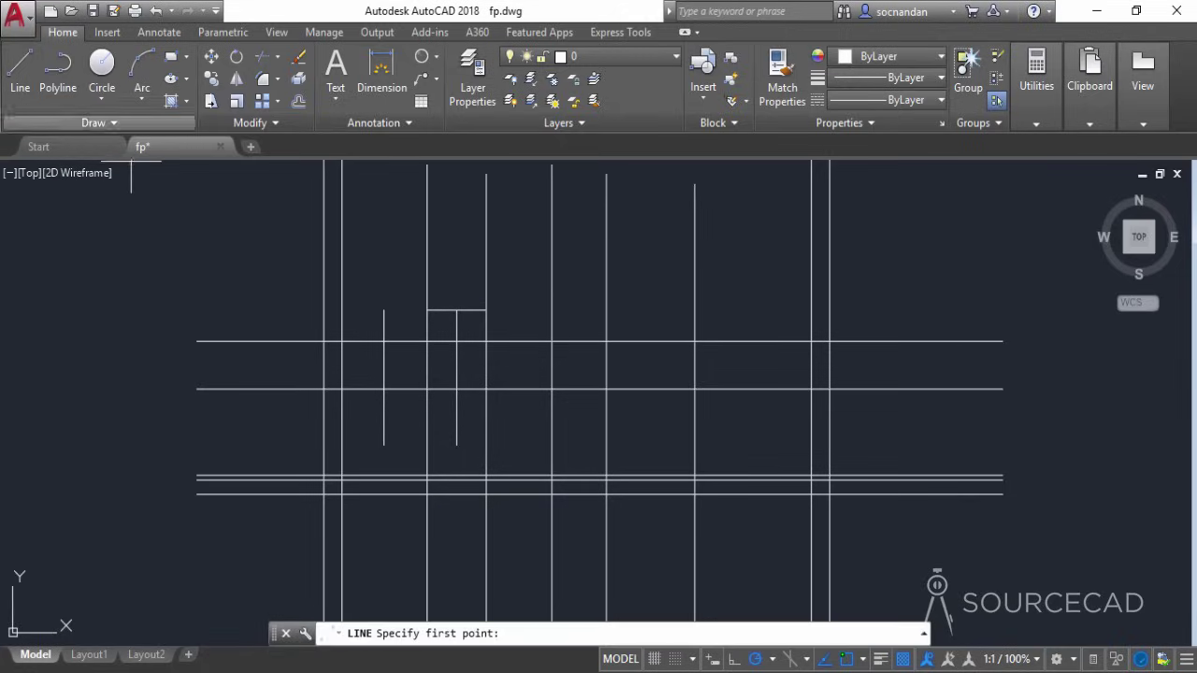
{"action": "left_click", "coordinate": [456, 309]}
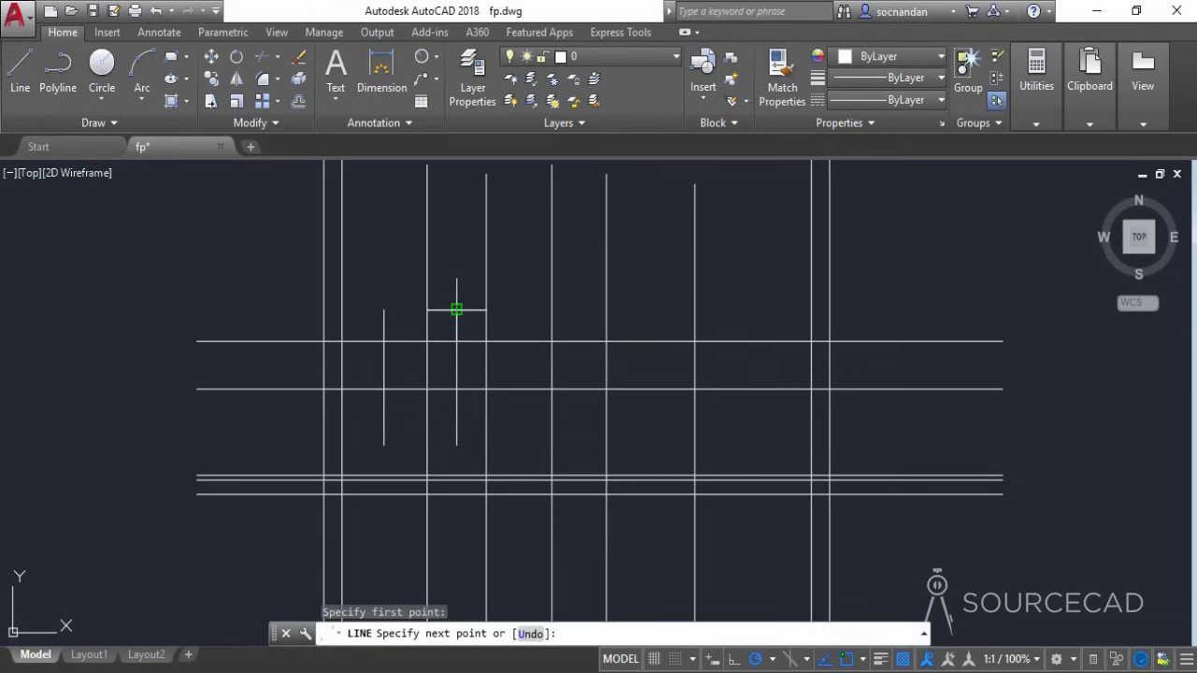
{"action": "left_click", "coordinate": [383, 389]}
{"action": "right_click", "coordinate": [351, 301]}
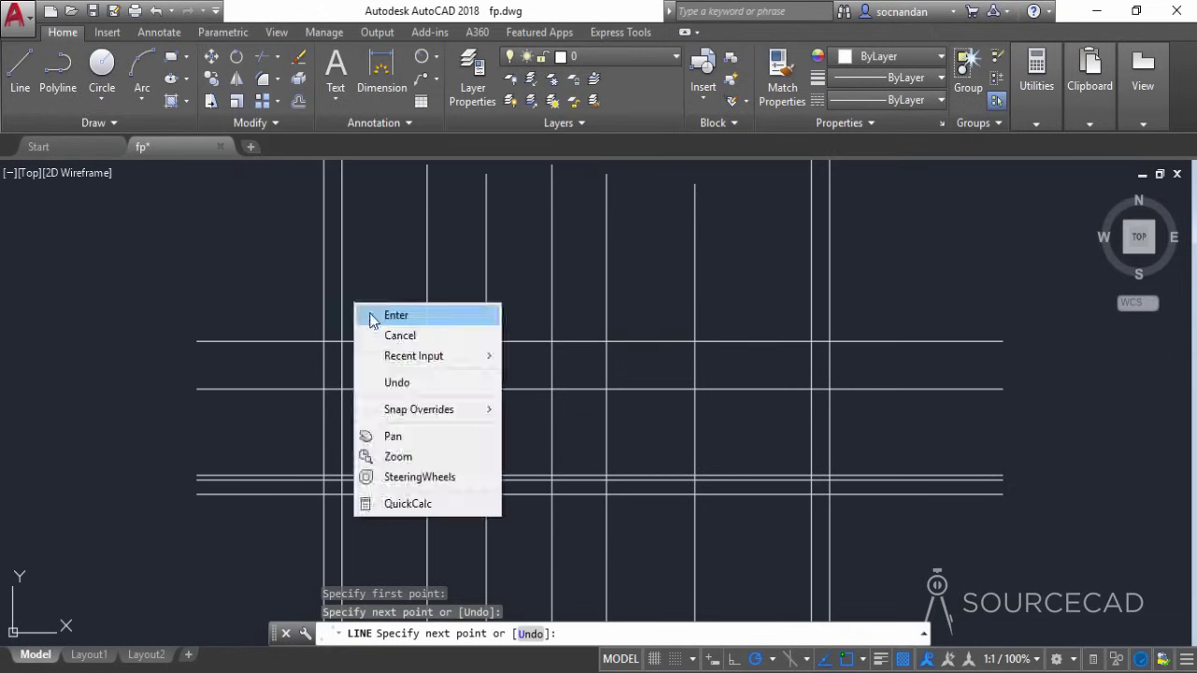
{"action": "left_click", "coordinate": [384, 315]}
Erase both vertical guide lines and the short top segment, keeping the sloping roof line
{"action": "left_click", "coordinate": [383, 359]}
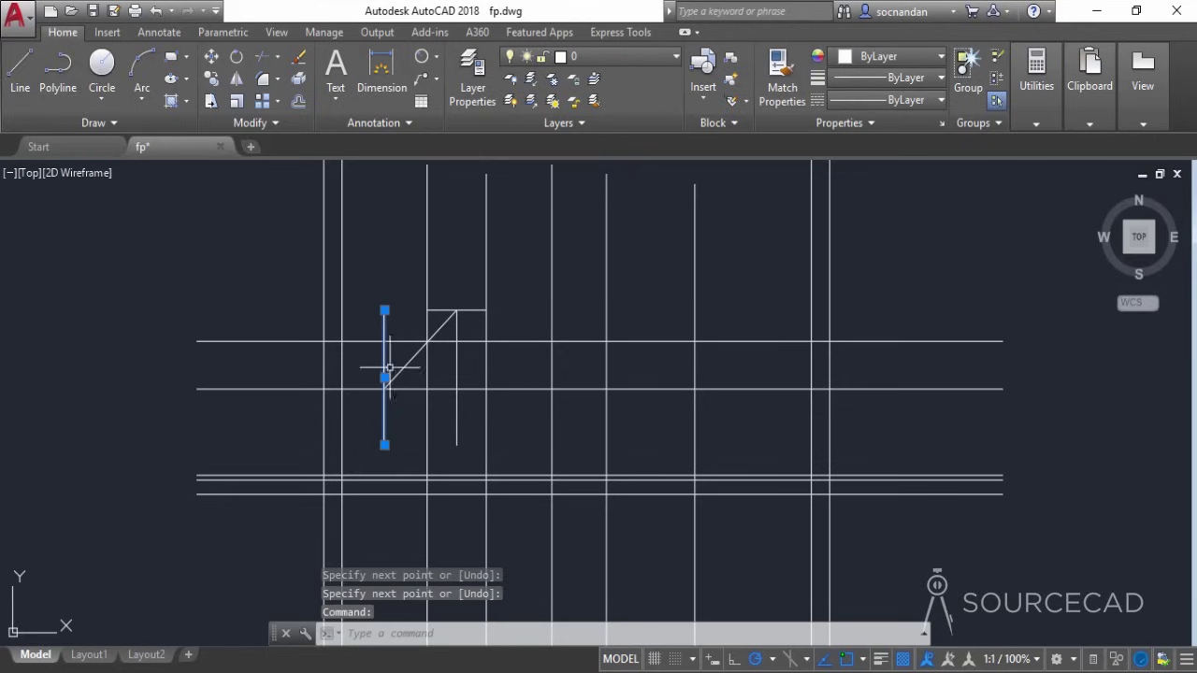
{"action": "left_click", "coordinate": [457, 362]}
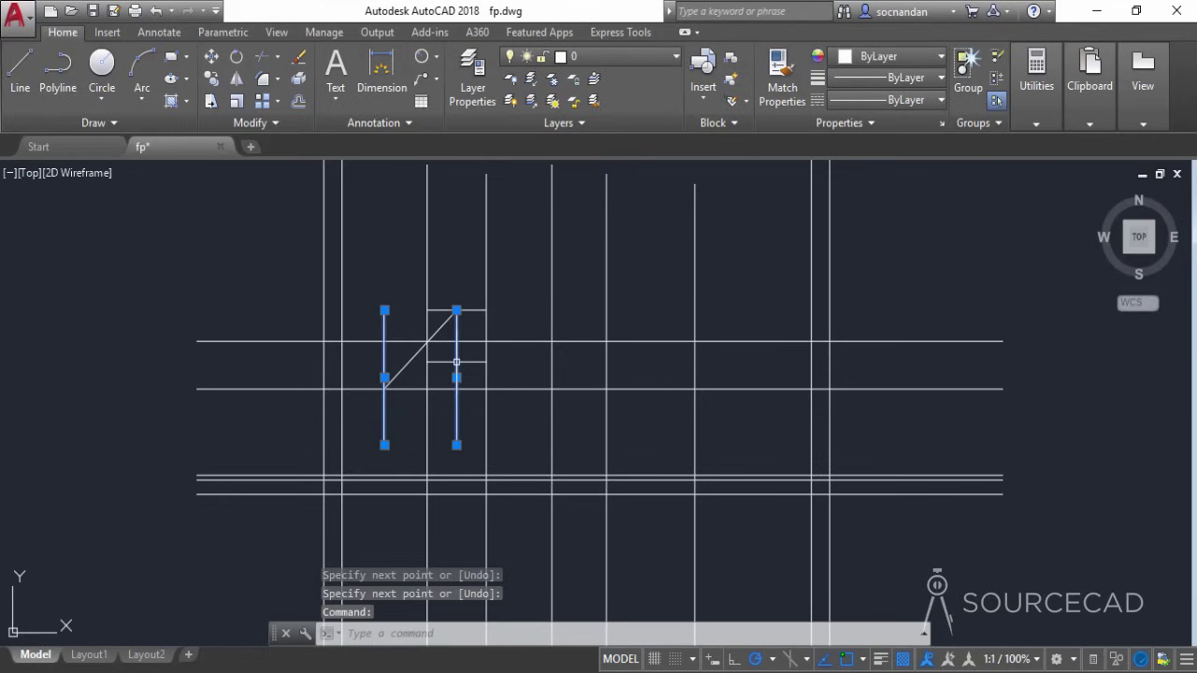
{"action": "left_click", "coordinate": [468, 309]}
{"action": "right_click", "coordinate": [464, 282]}
{"action": "left_click", "coordinate": [473, 358]}
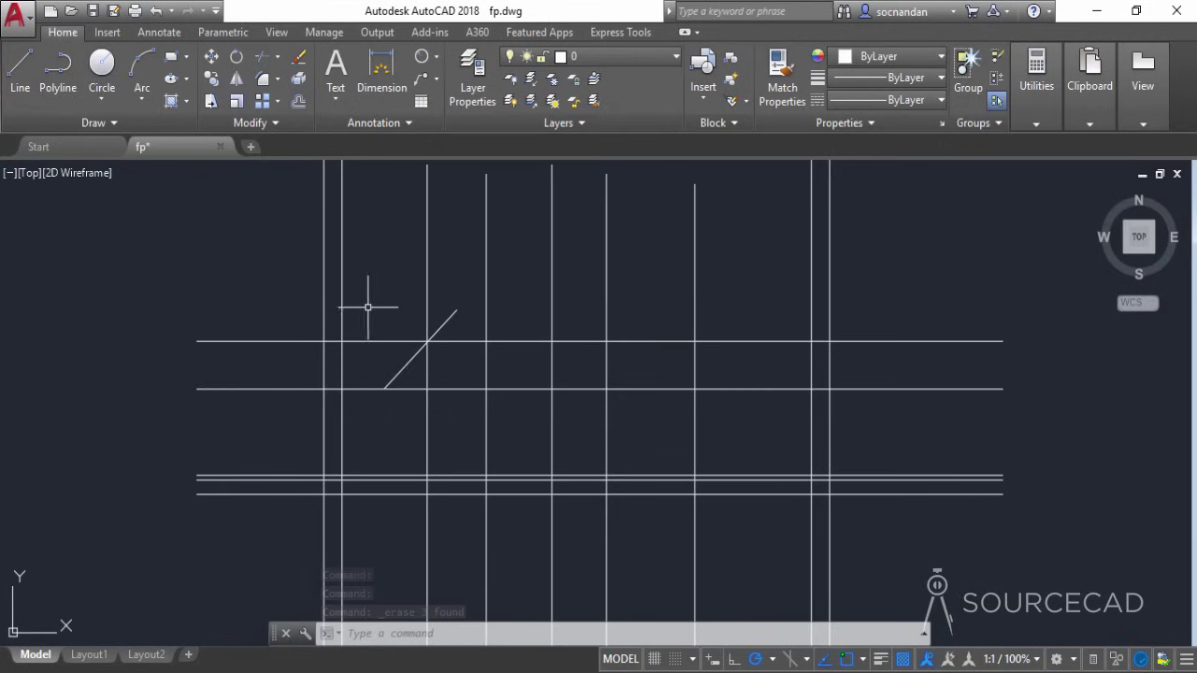
Trim the ends of all five horizontal lines that extend left beyond the outermost left vertical line
{"action": "left_click", "coordinate": [263, 61]}
{"action": "key", "text": "Return"}
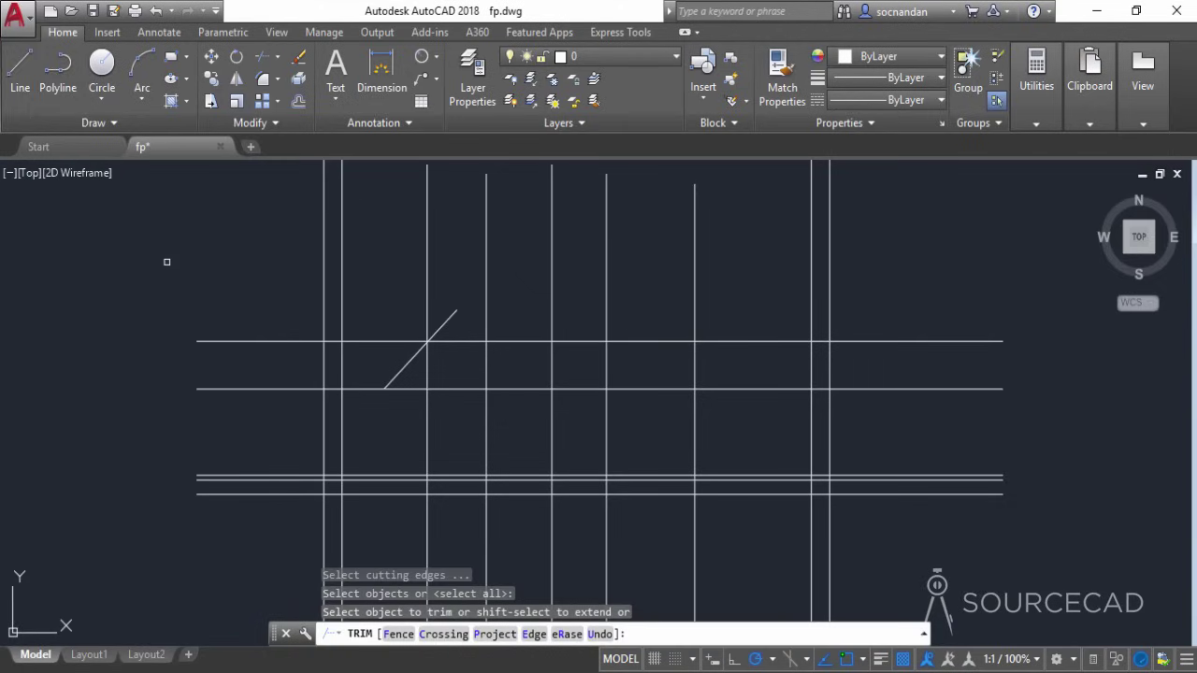
{"action": "left_click", "coordinate": [277, 403]}
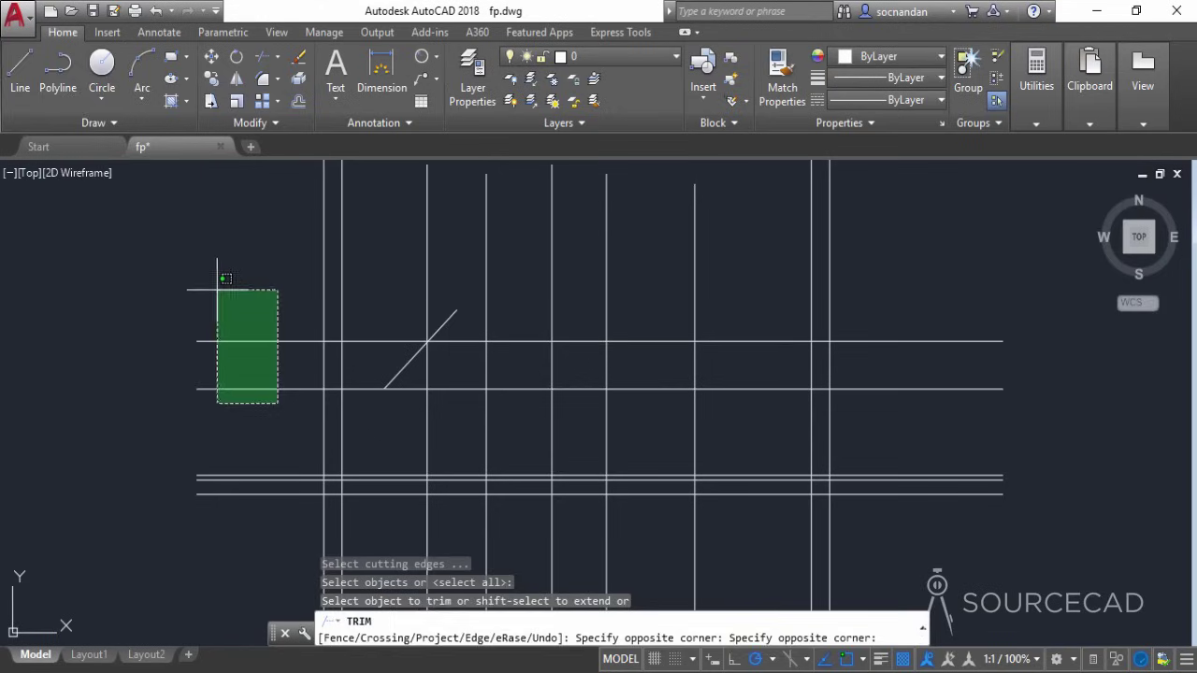
{"action": "left_click", "coordinate": [229, 288]}
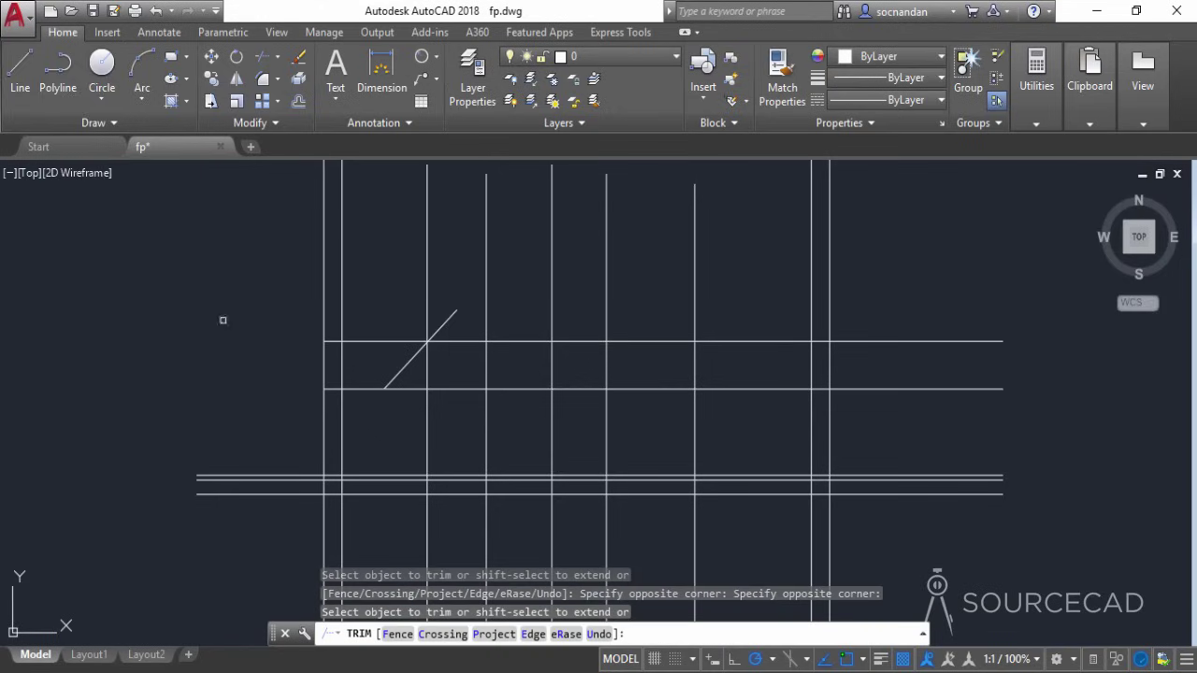
{"action": "left_click", "coordinate": [267, 509]}
{"action": "left_click", "coordinate": [219, 402]}
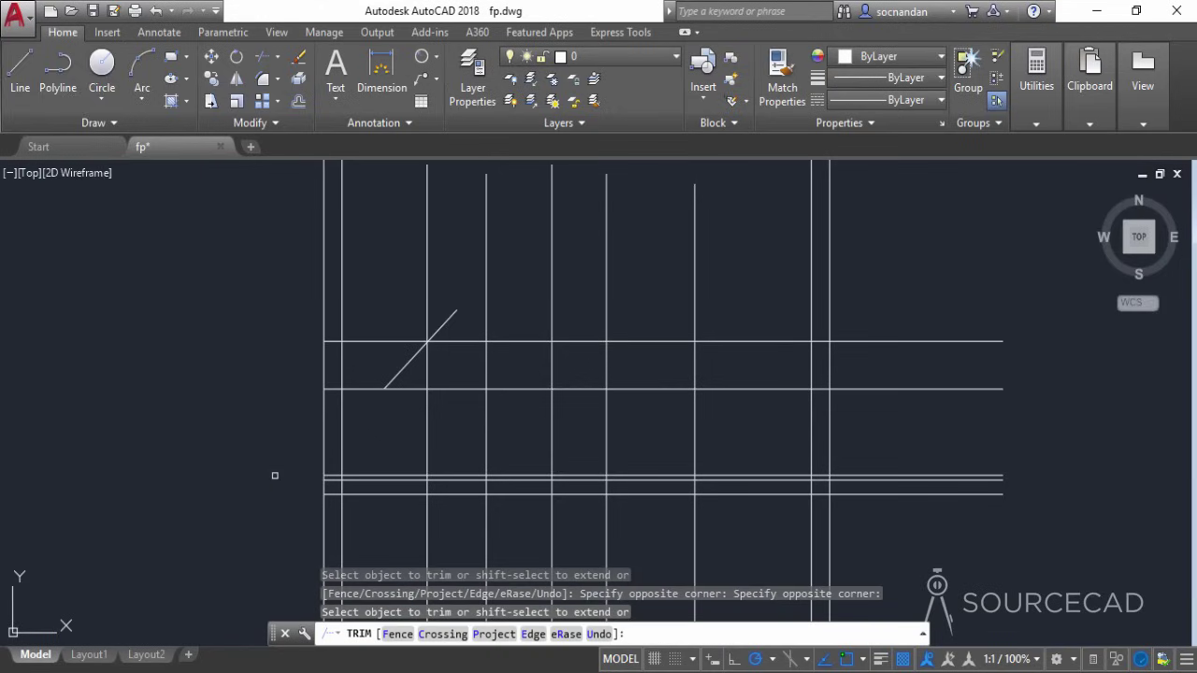
{"action": "middle_click_drag", "start_coordinate": [279, 483], "coordinate": [233, 402]}
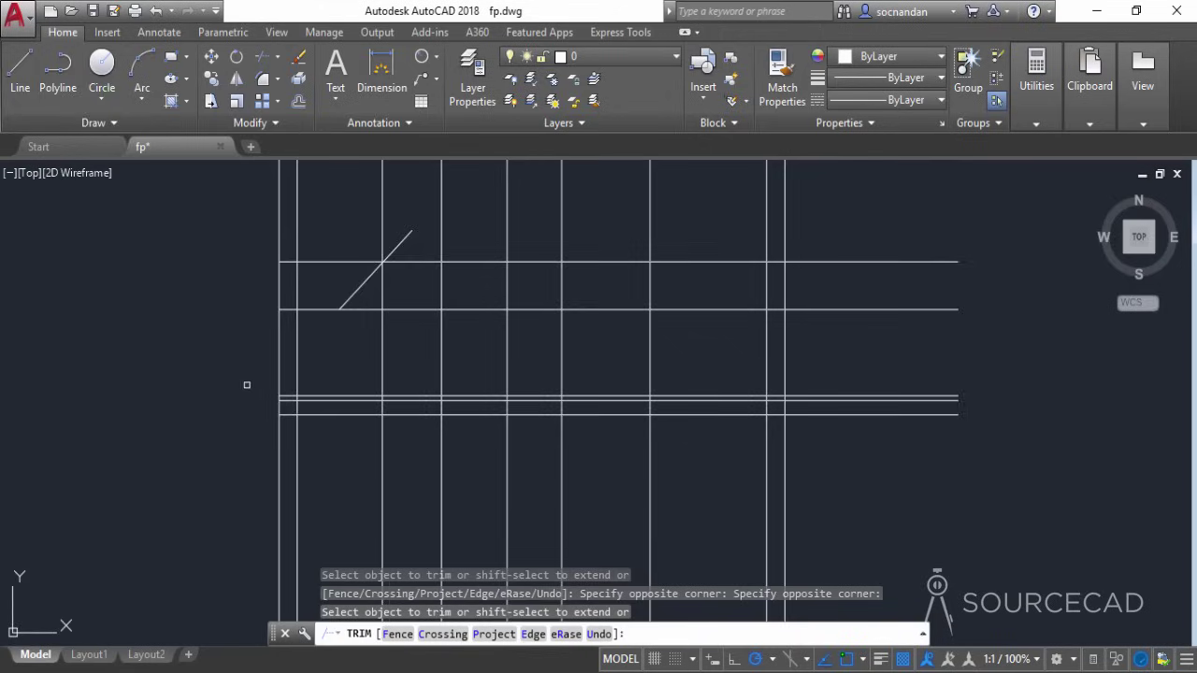
{"action": "middle_click_drag", "start_coordinate": [265, 420], "coordinate": [273, 507]}
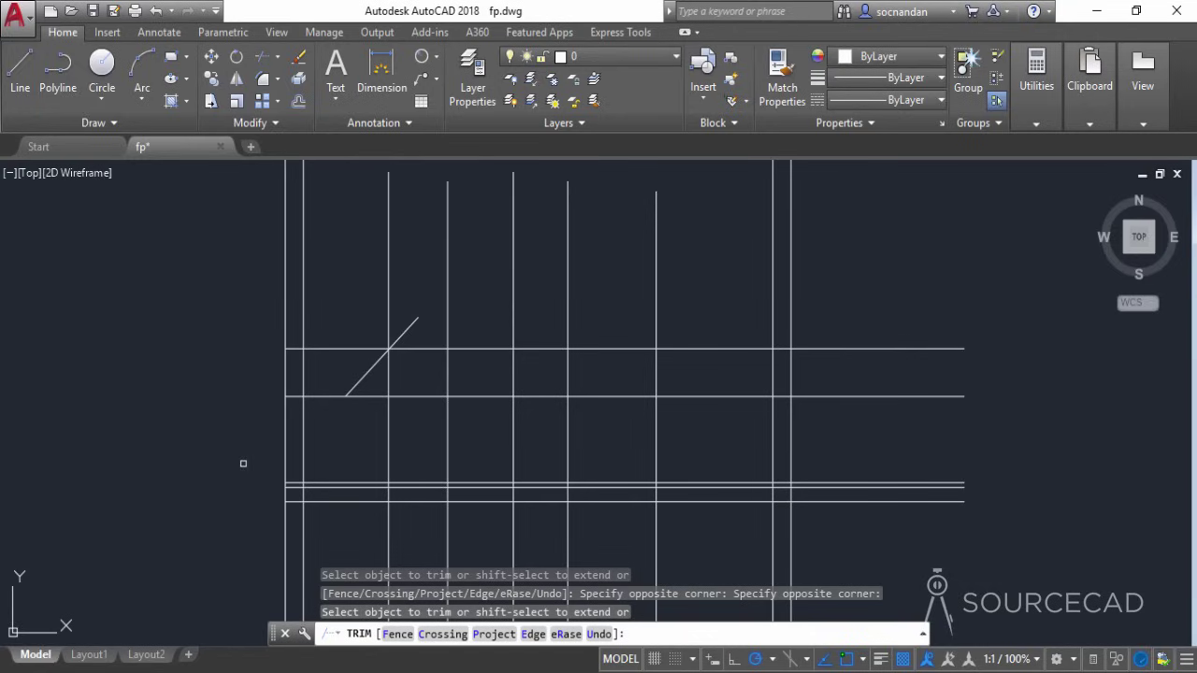
{"action": "right_click", "coordinate": [214, 417]}
{"action": "left_click", "coordinate": [280, 155]}
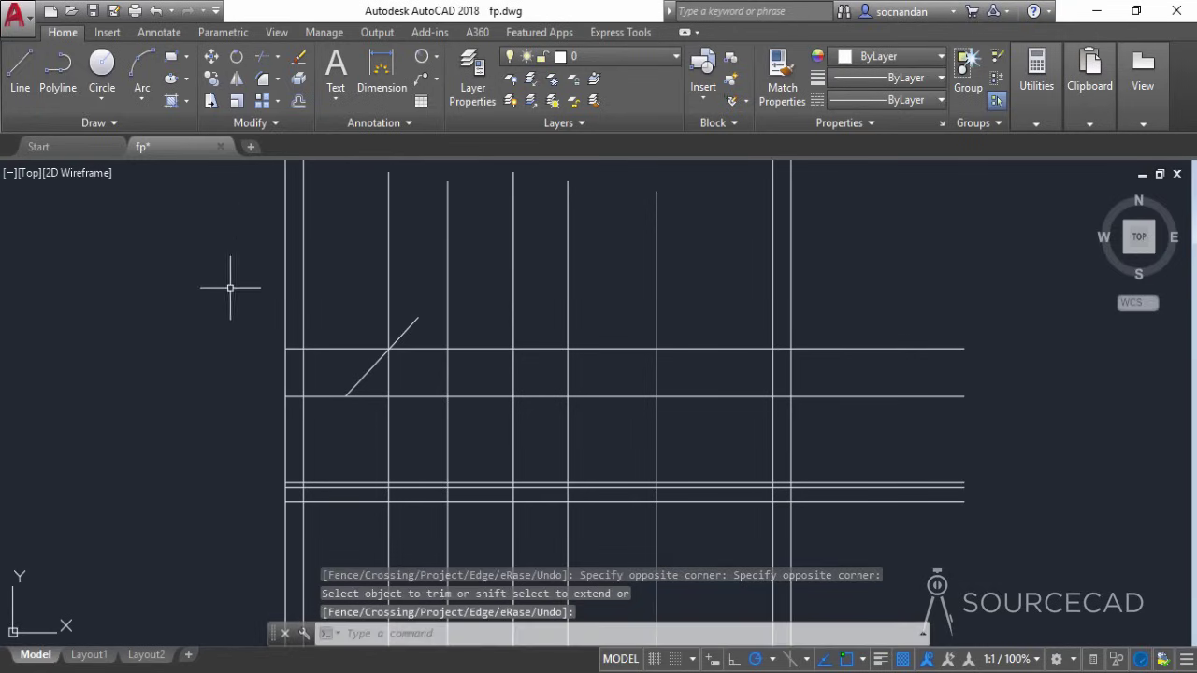
Offset the horizontal line at the foot of the sloping roof line 2' upward
{"action": "left_click", "coordinate": [298, 101]}
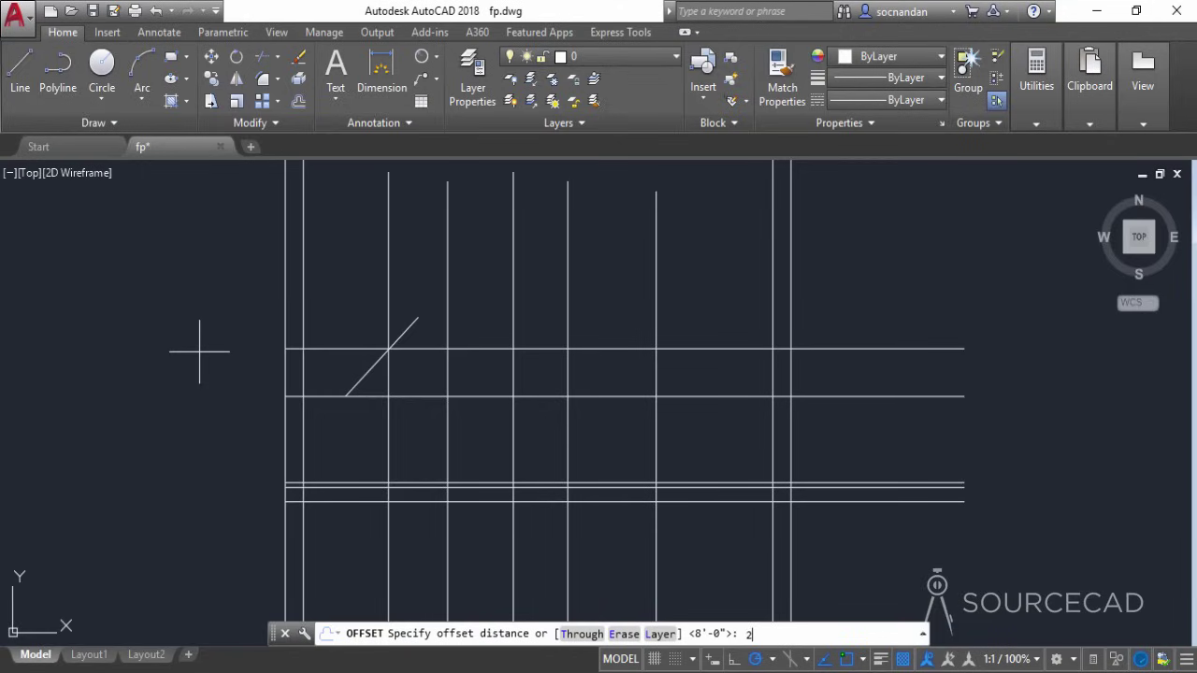
{"action": "type", "text": "2'"}
{"action": "key", "text": "Return"}
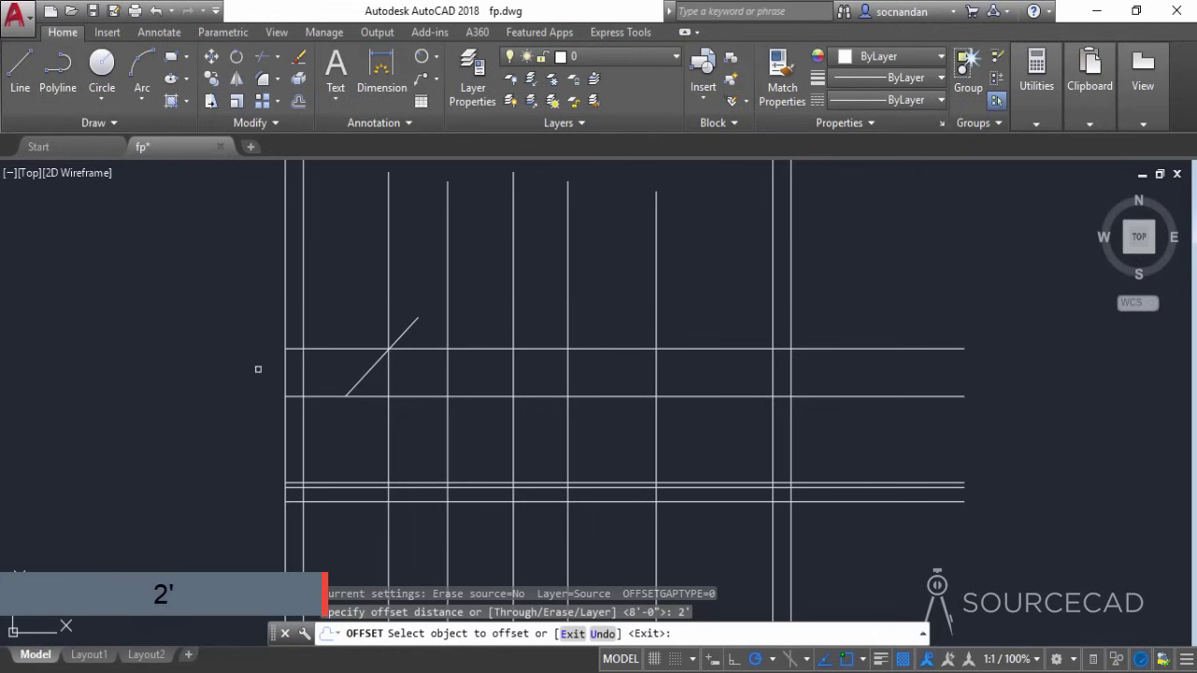
{"action": "left_click", "coordinate": [408, 396]}
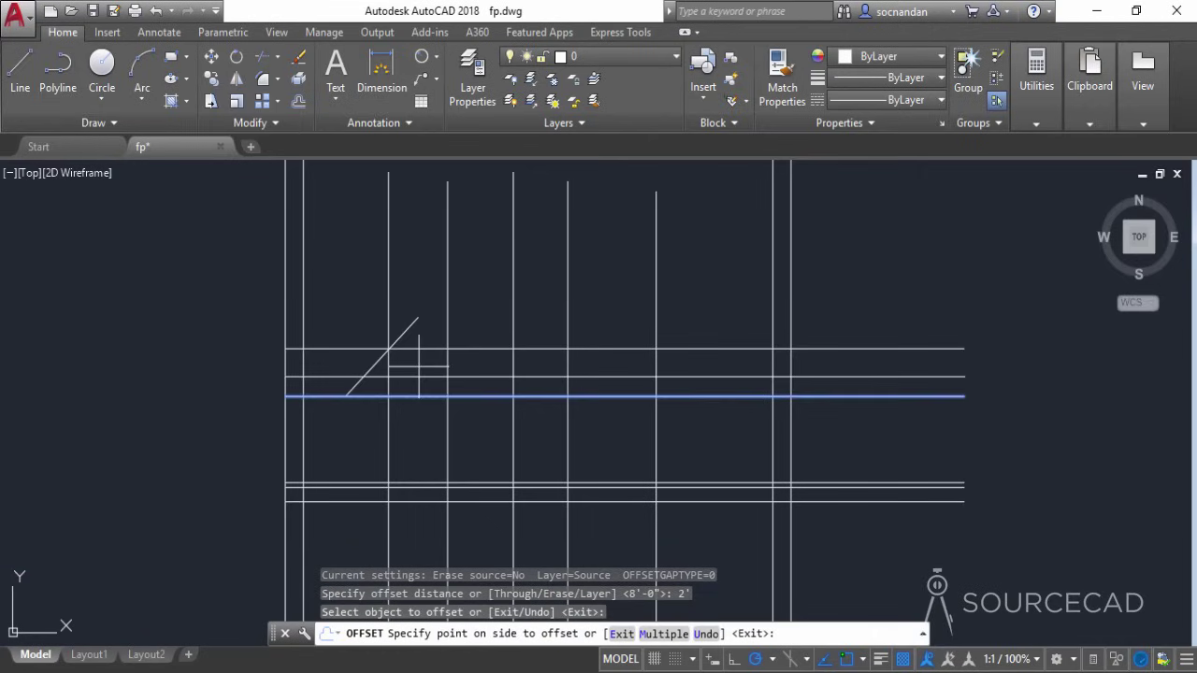
{"action": "left_click", "coordinate": [418, 366]}
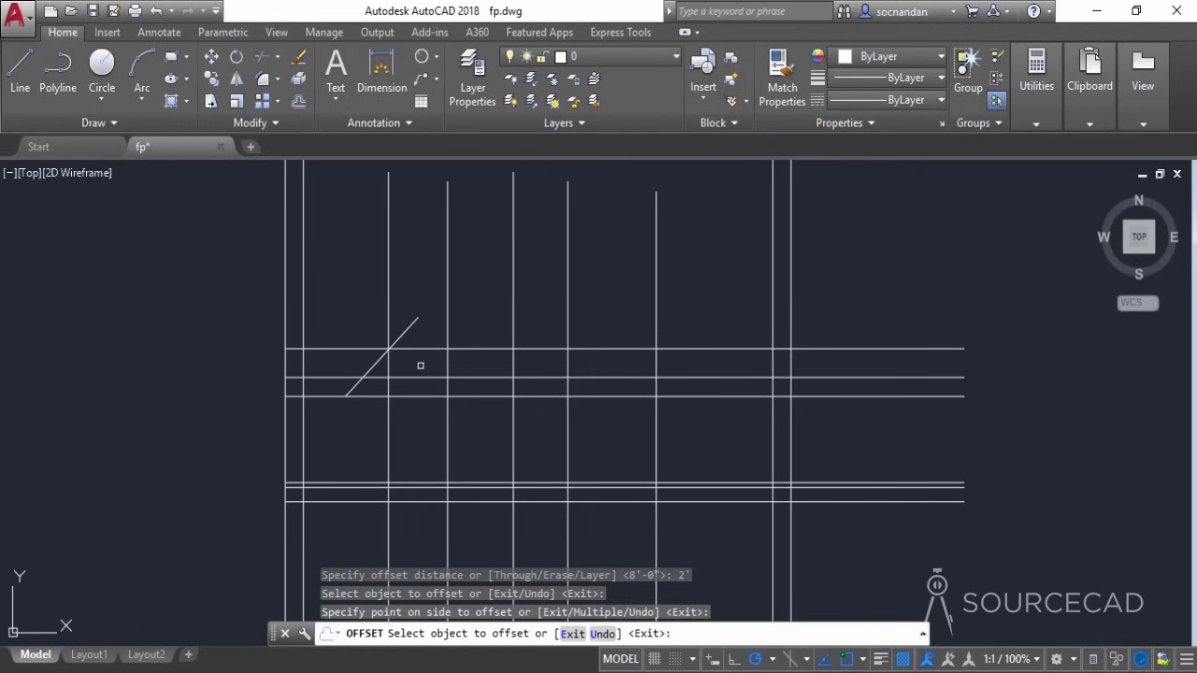
{"action": "key", "text": "Return"}
Offset the sloping roof line 1' to its upper-left side
{"action": "key", "text": "Return"}
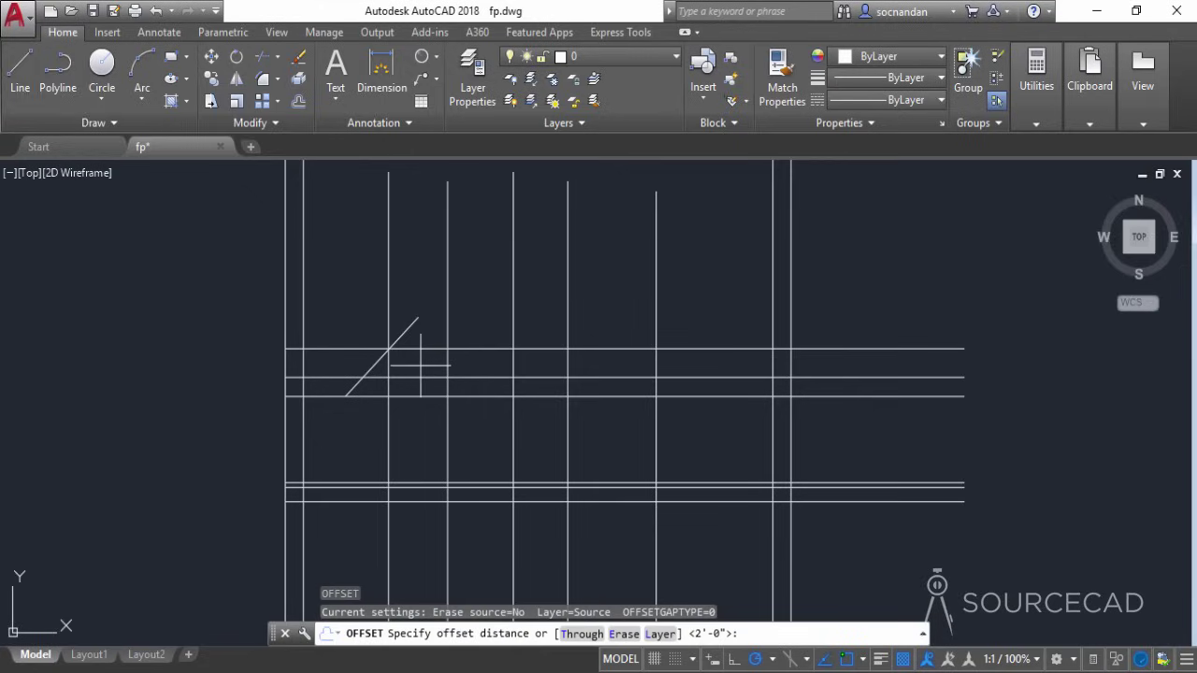
{"action": "type", "text": "1'"}
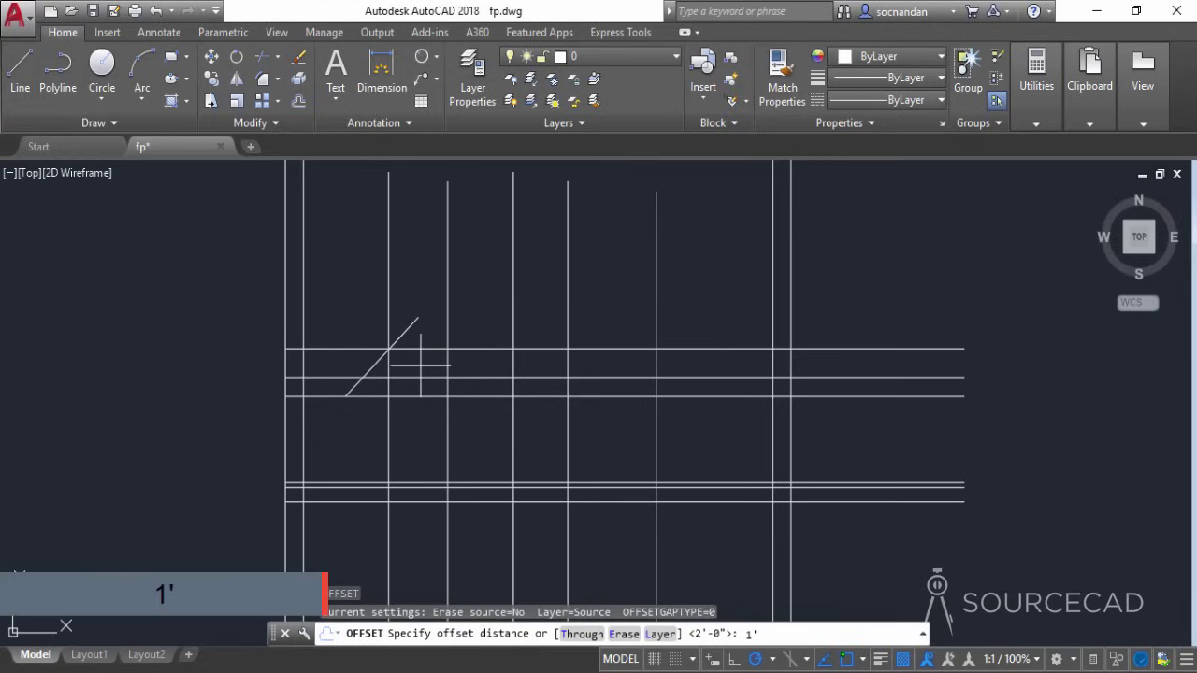
{"action": "key", "text": "Return"}
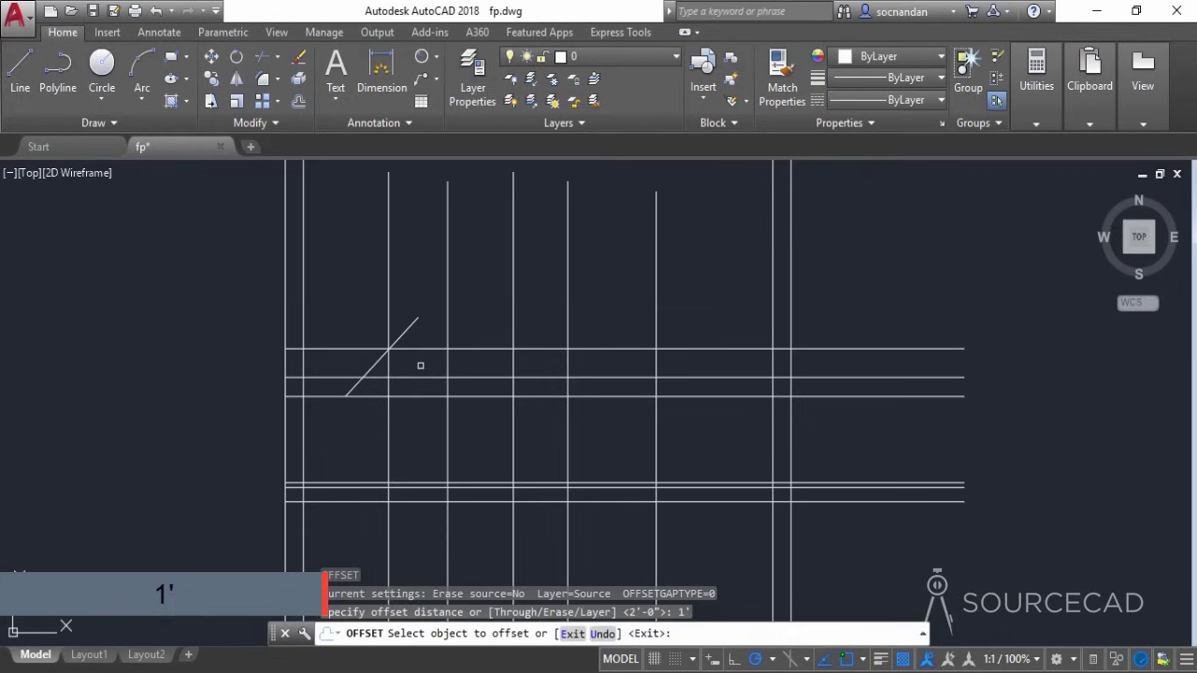
{"action": "left_click", "coordinate": [416, 333]}
{"action": "left_click", "coordinate": [347, 278]}
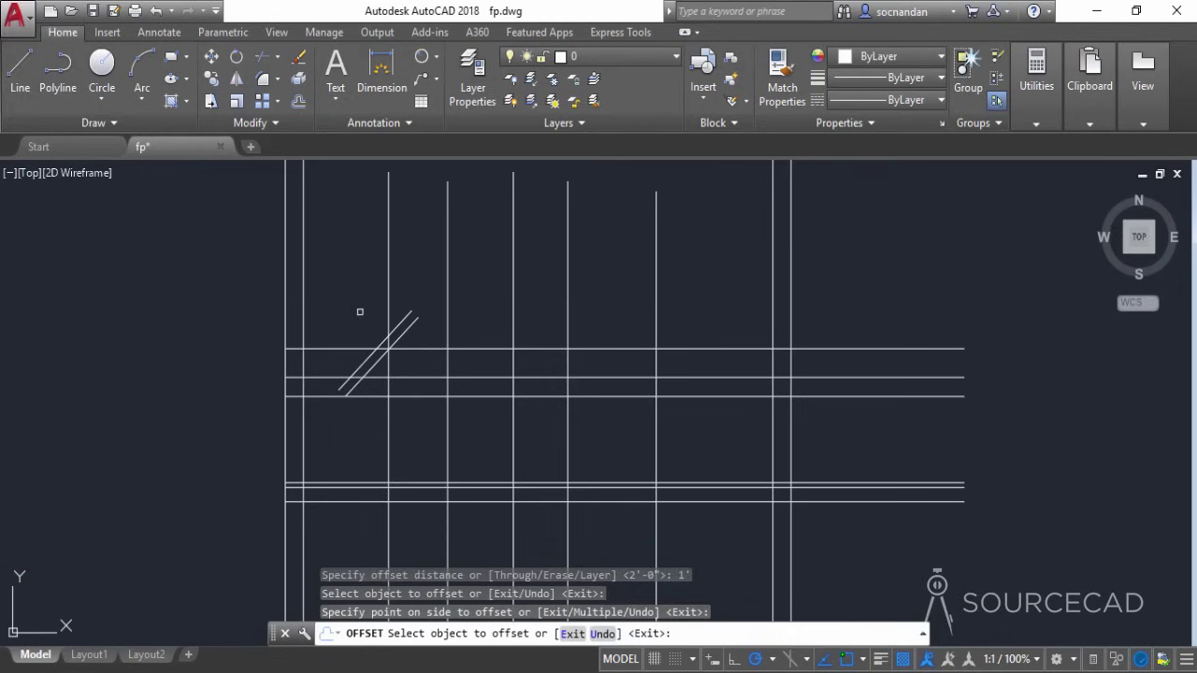
{"action": "scroll", "coordinate": [359, 311], "scroll_direction": "up", "scroll_amount": 2}
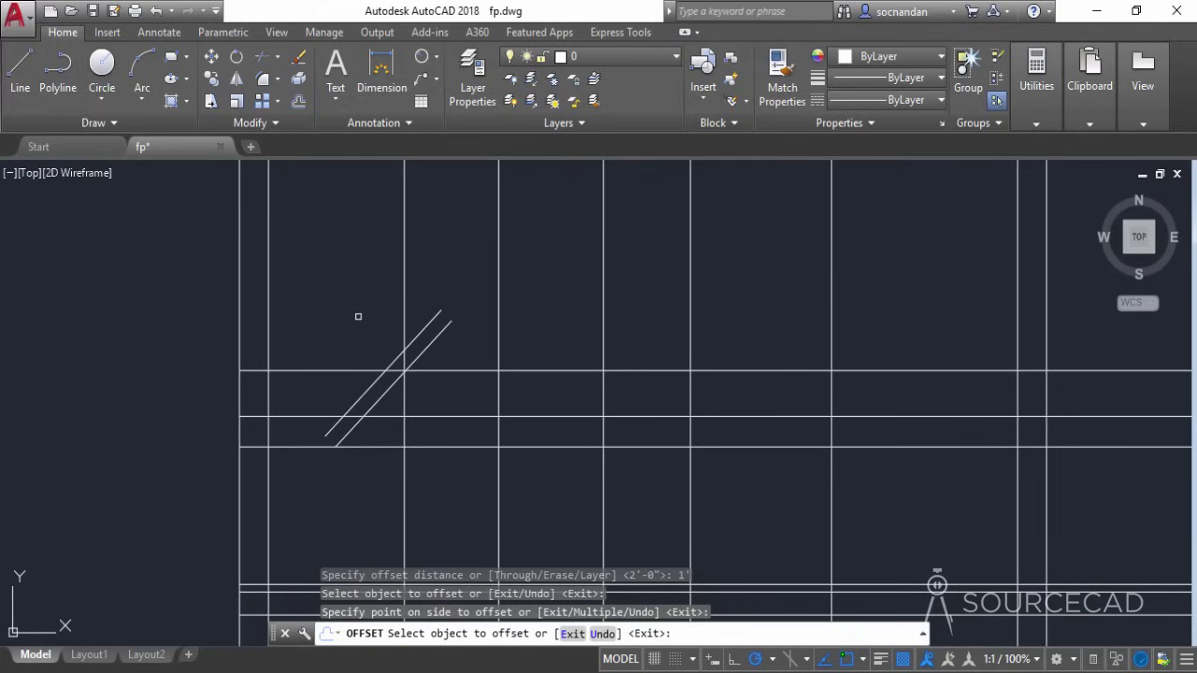
{"action": "key", "text": "Return"}
Offset the new outer sloping line 2" inward, toward the original roof line
{"action": "key", "text": "Return"}
{"action": "type", "text": "2"}
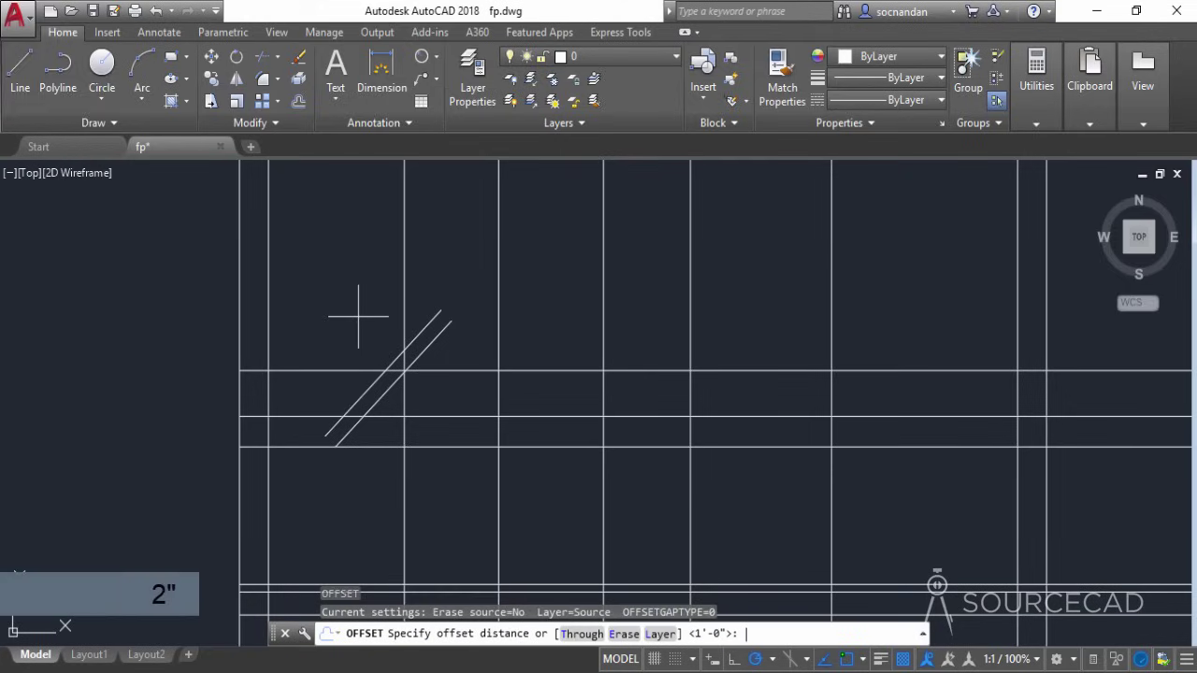
{"action": "type", "text": "\""}
{"action": "key", "text": "Return"}
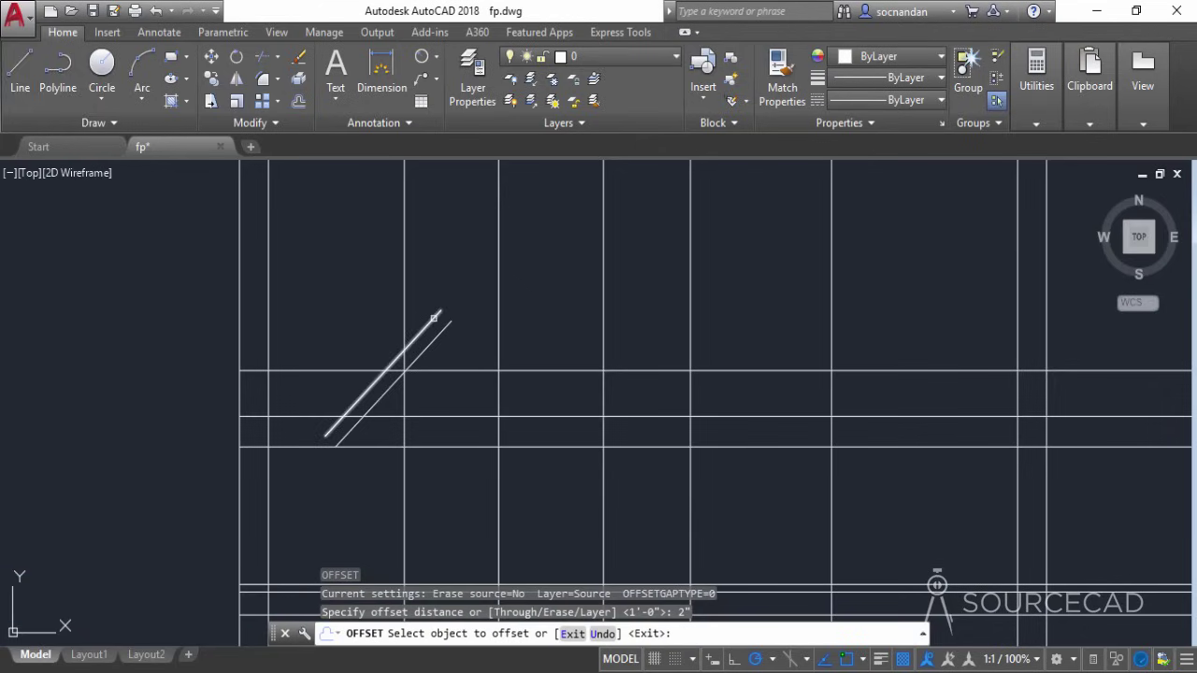
{"action": "left_click", "coordinate": [433, 318]}
{"action": "left_click", "coordinate": [467, 303]}
{"action": "right_click", "coordinate": [464, 291]}
{"action": "left_click", "coordinate": [475, 303]}
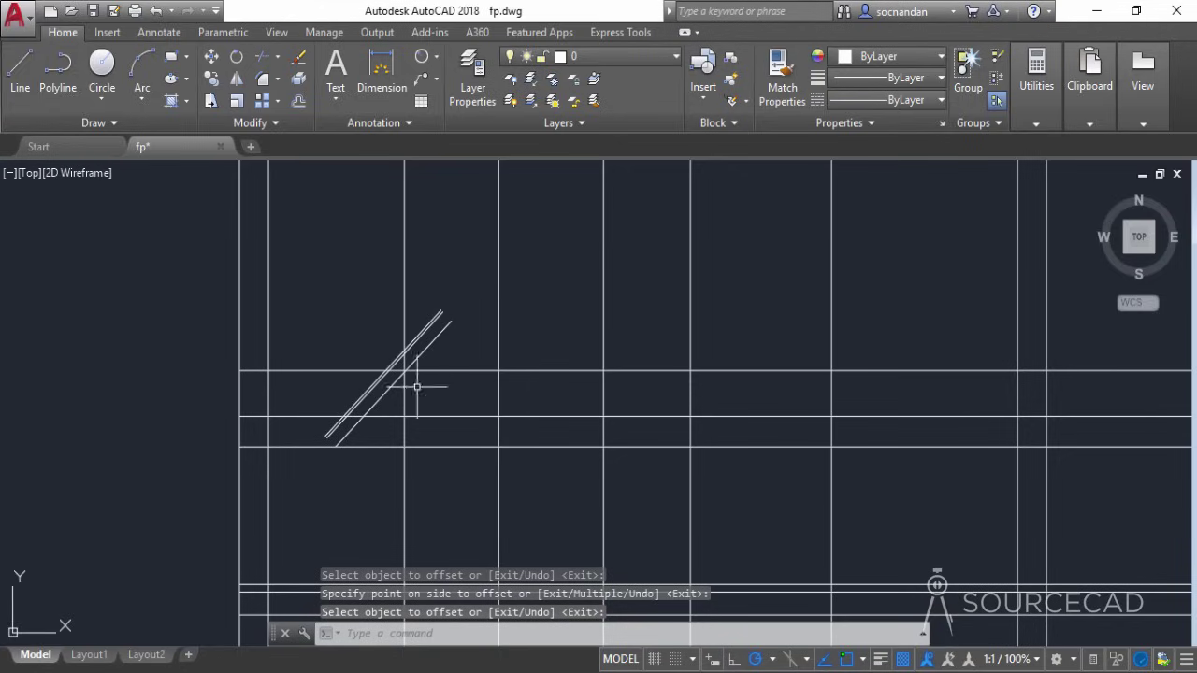
Stretch the lower end of the original sloping roof line down along its slope, past the horizontal line at its foot
{"action": "scroll", "coordinate": [354, 444], "scroll_direction": "up", "scroll_amount": 4}
{"action": "left_click", "coordinate": [328, 430]}
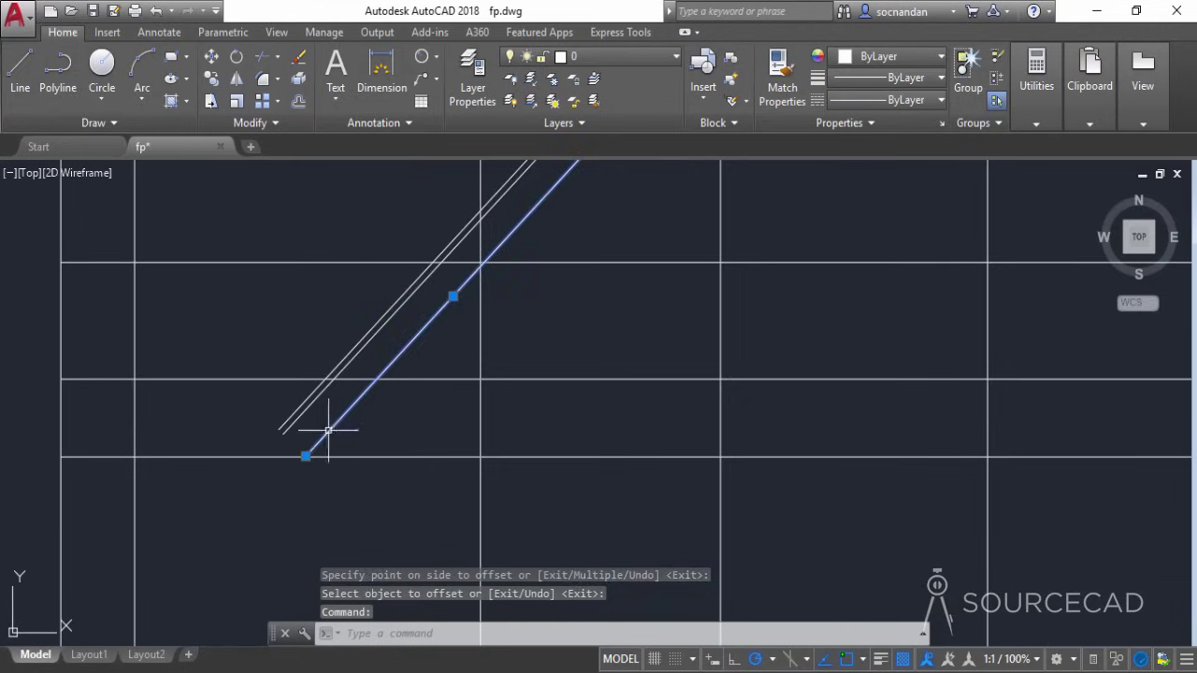
{"action": "left_click", "coordinate": [306, 455]}
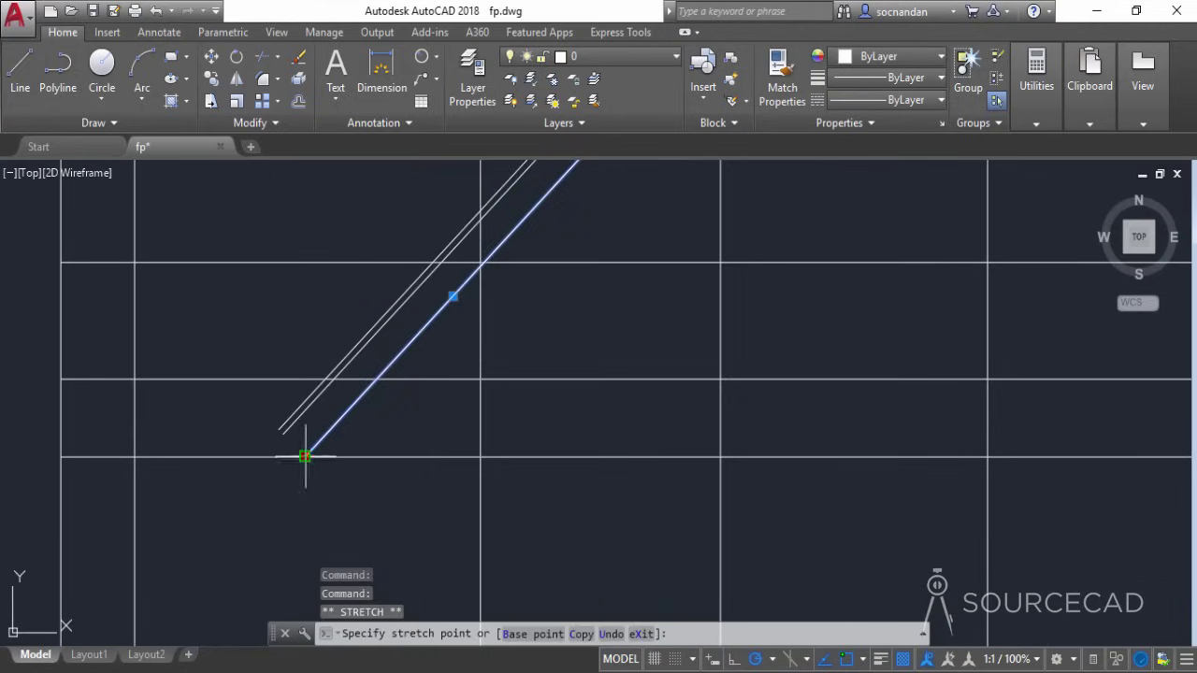
{"action": "left_click", "coordinate": [269, 494]}
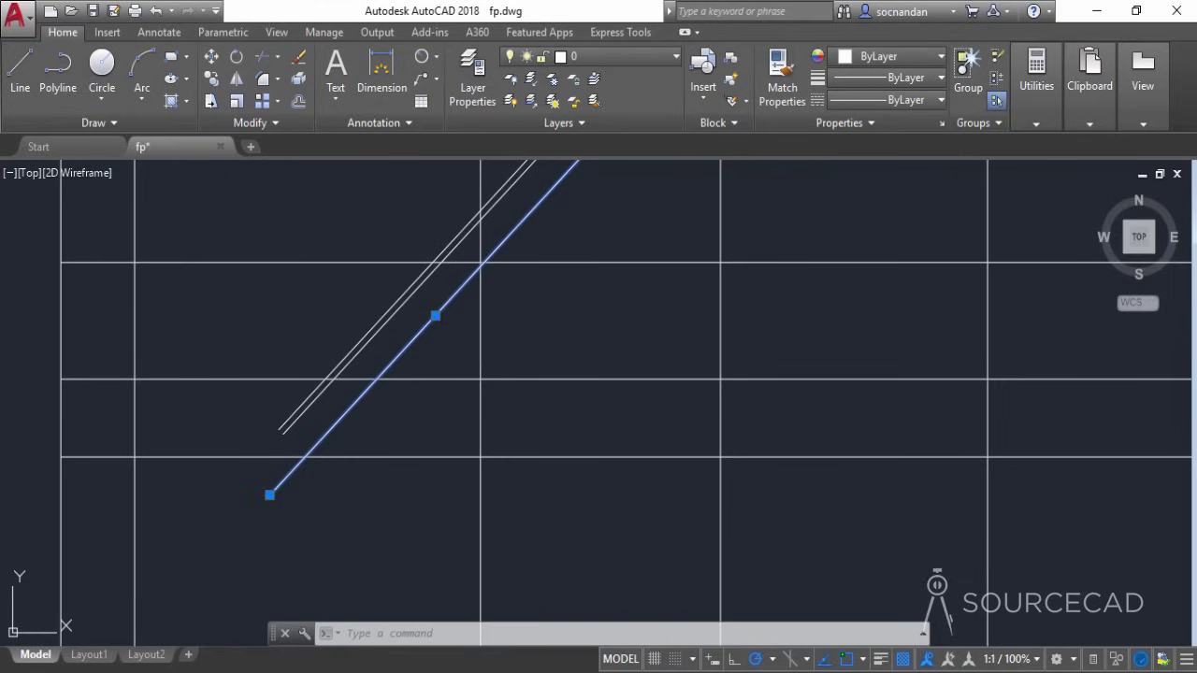
{"action": "key", "text": "Escape"}
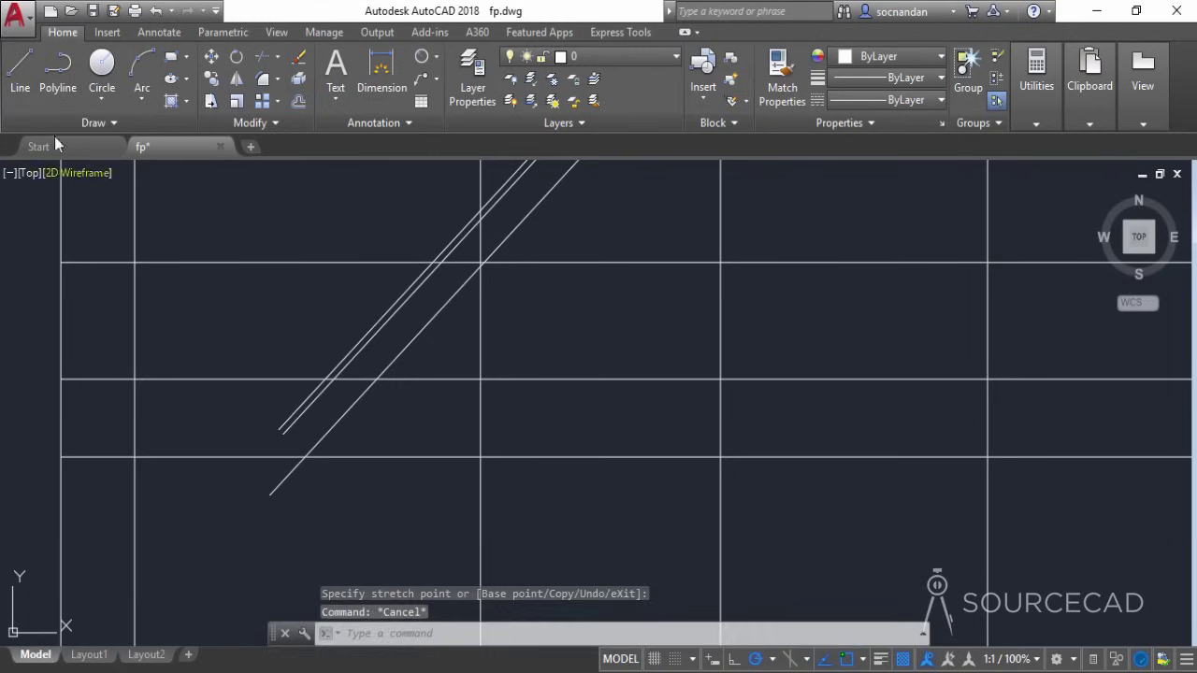
Draw a vertical line from the lower end of the original sloping line upward past the two outer sloping lines
{"action": "left_click", "coordinate": [19, 73]}
{"action": "left_click", "coordinate": [269, 494]}
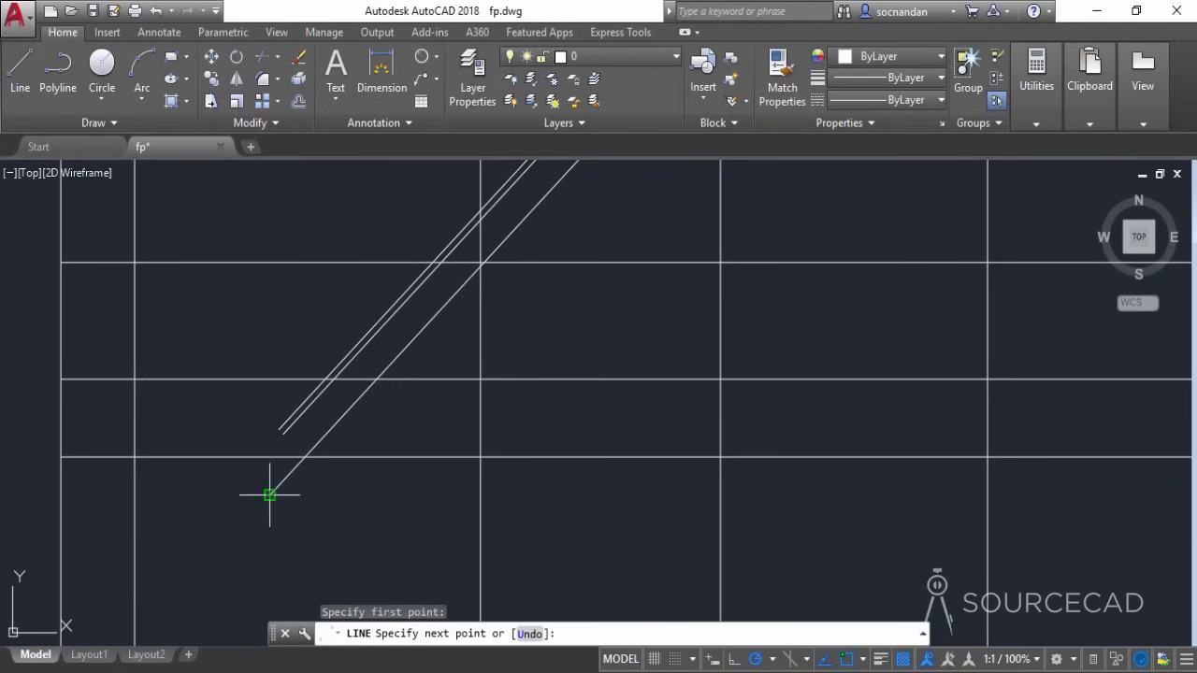
{"action": "left_click", "coordinate": [269, 343]}
{"action": "right_click", "coordinate": [269, 343]}
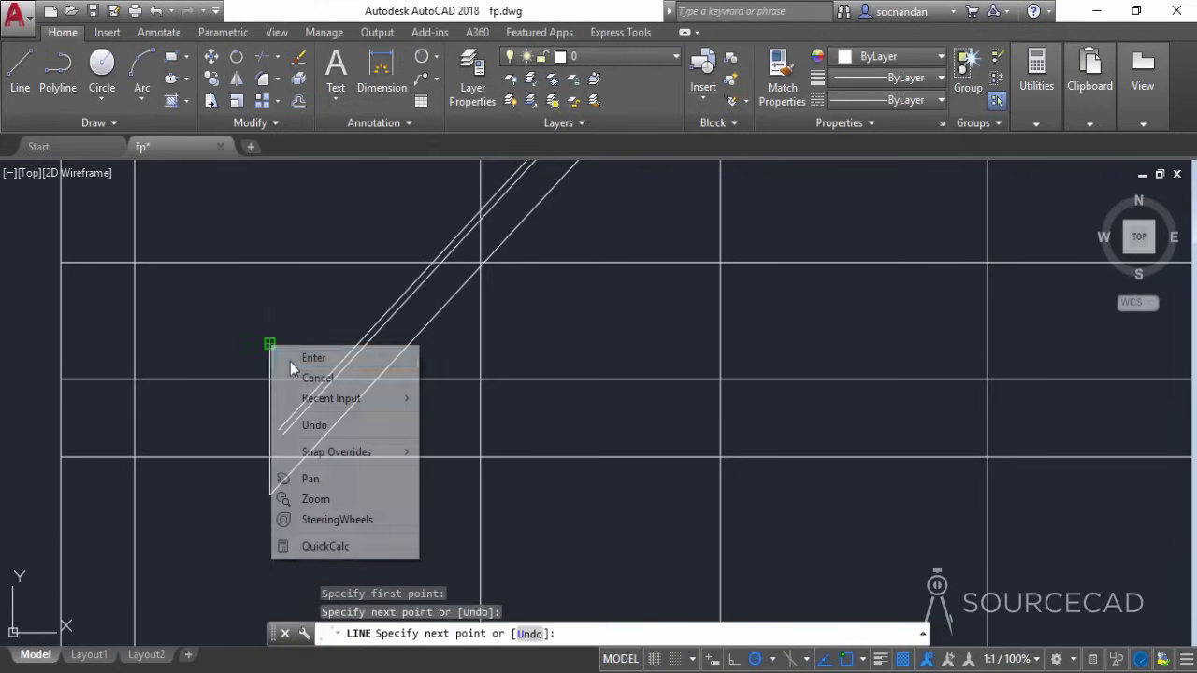
{"action": "left_click", "coordinate": [279, 353]}
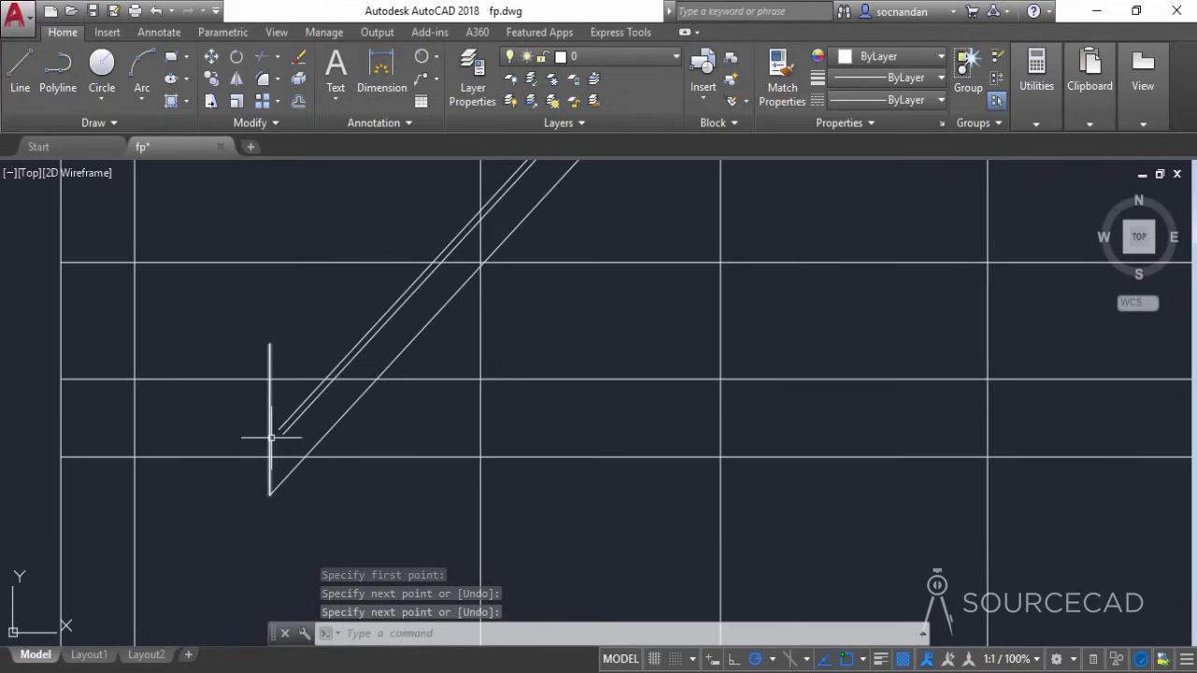
Extend the lower ends of the two outer sloping lines to the short vertical line at the eave
{"action": "left_click", "coordinate": [279, 58]}
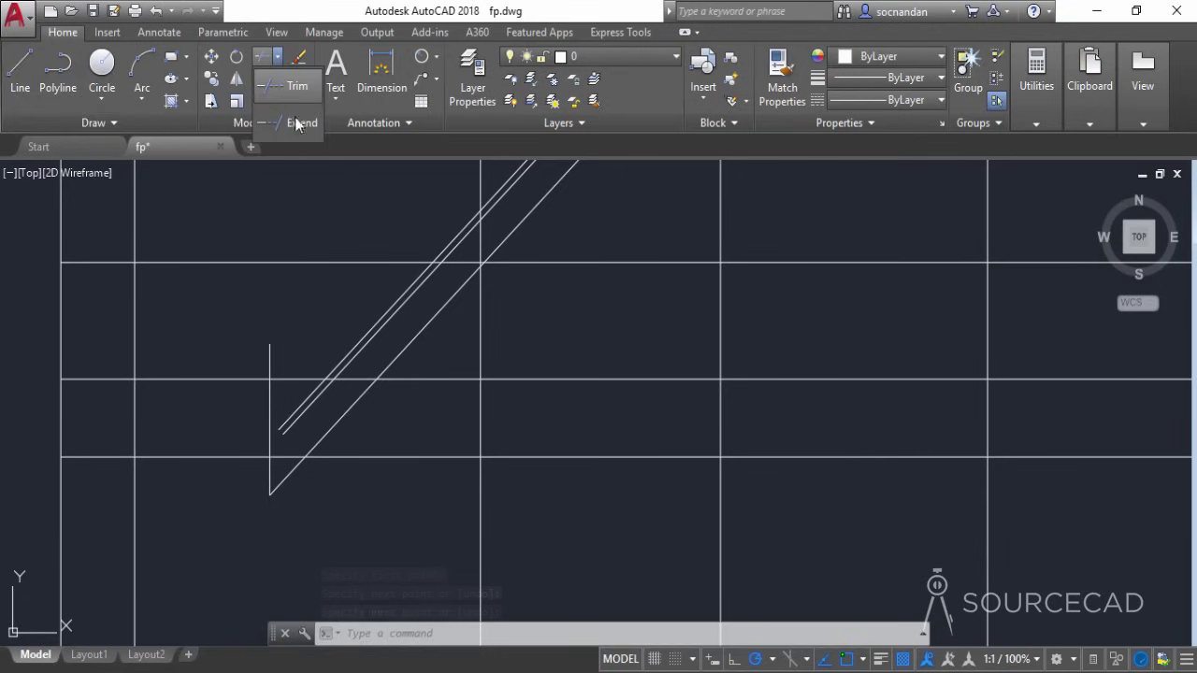
{"action": "left_click", "coordinate": [296, 128]}
{"action": "key", "text": "Return"}
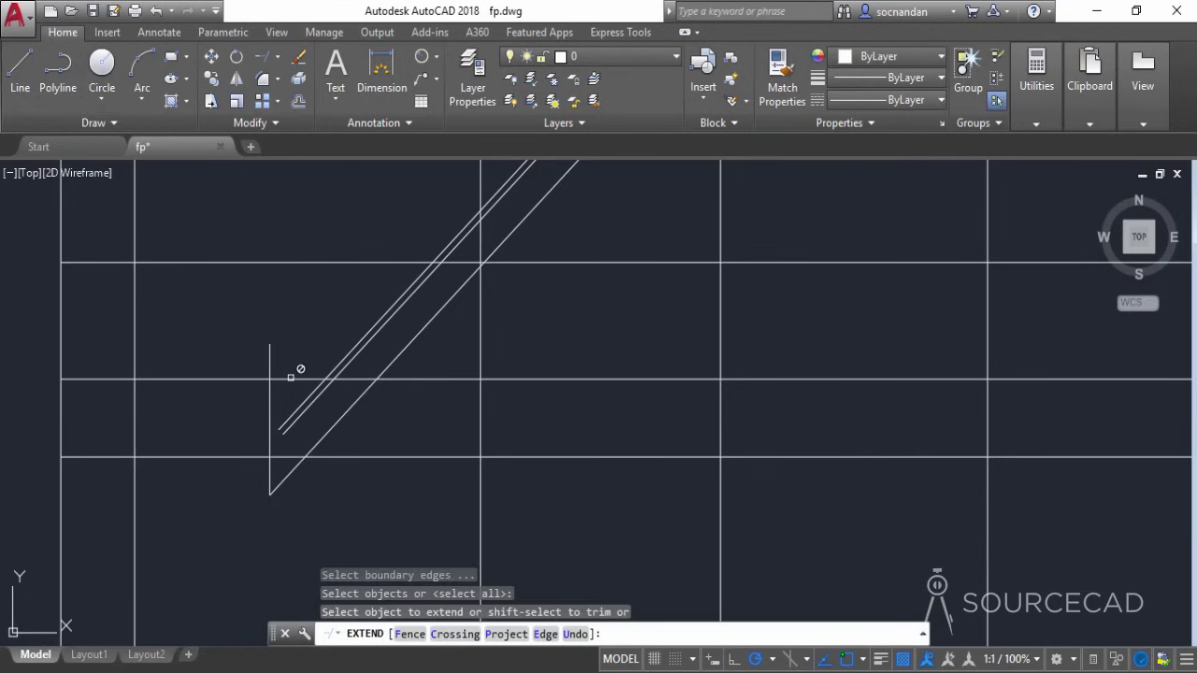
{"action": "left_click", "coordinate": [291, 381]}
{"action": "left_click", "coordinate": [290, 428]}
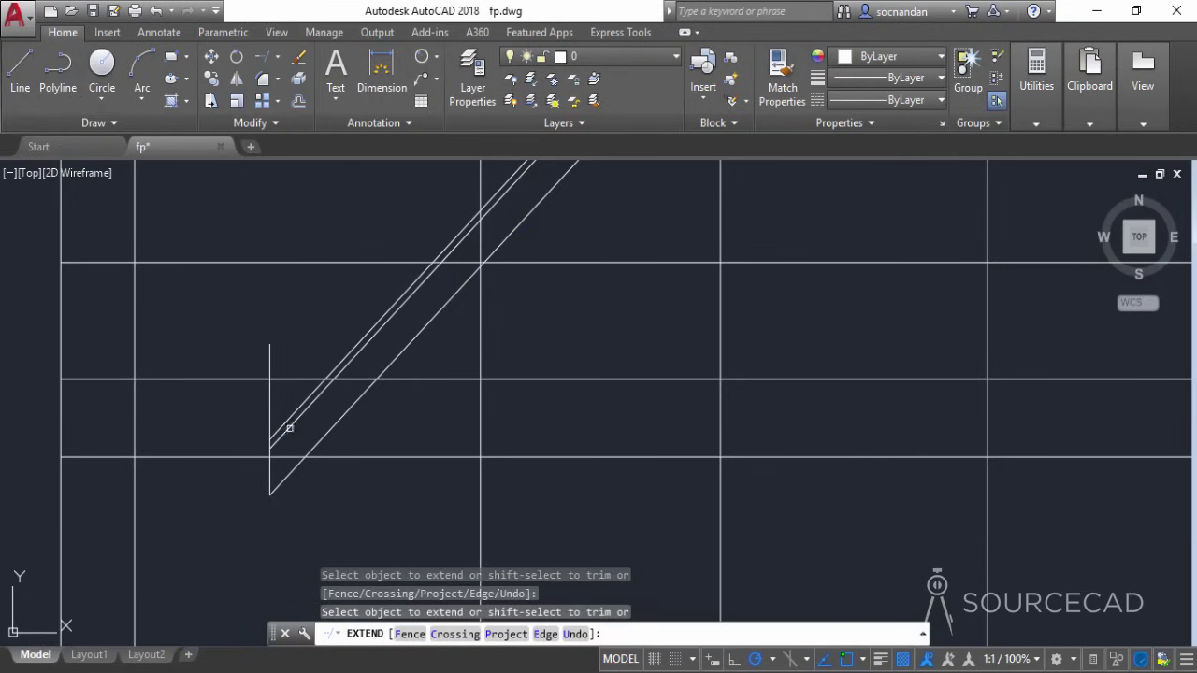
{"action": "right_click", "coordinate": [307, 329]}
{"action": "left_click", "coordinate": [323, 343]}
Trim the part of the short eave line that projects above the outermost sloping line
{"action": "left_click", "coordinate": [279, 58]}
{"action": "left_click", "coordinate": [279, 87]}
{"action": "key", "text": "Return"}
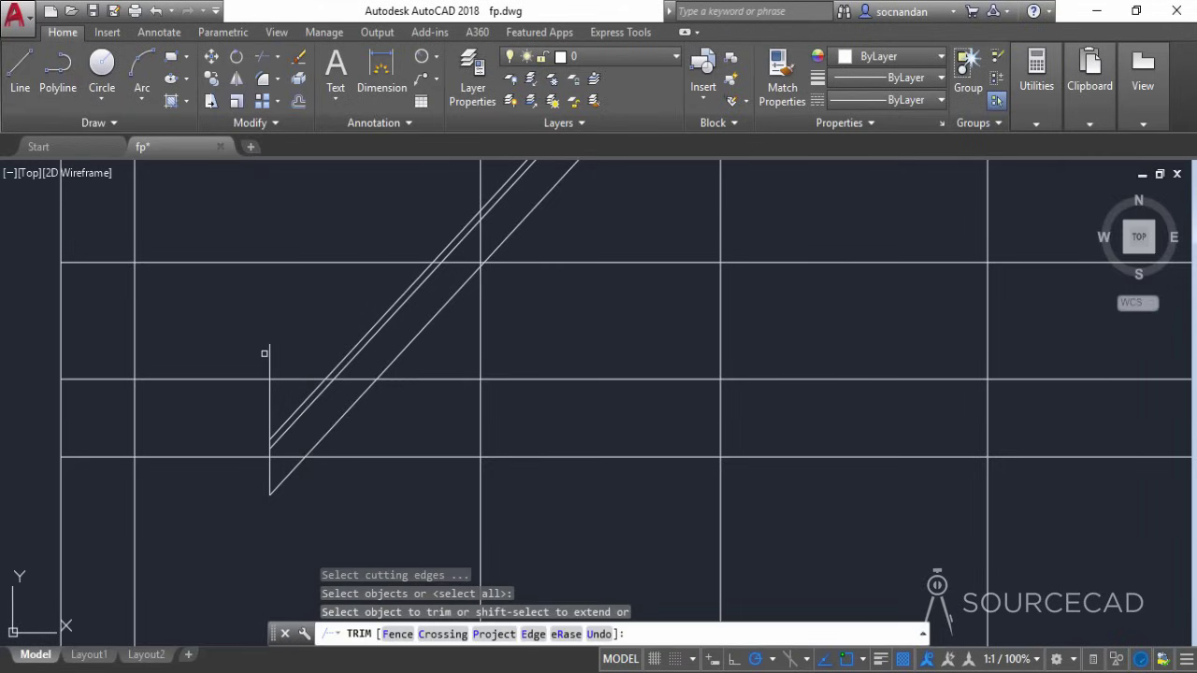
{"action": "left_click", "coordinate": [268, 395]}
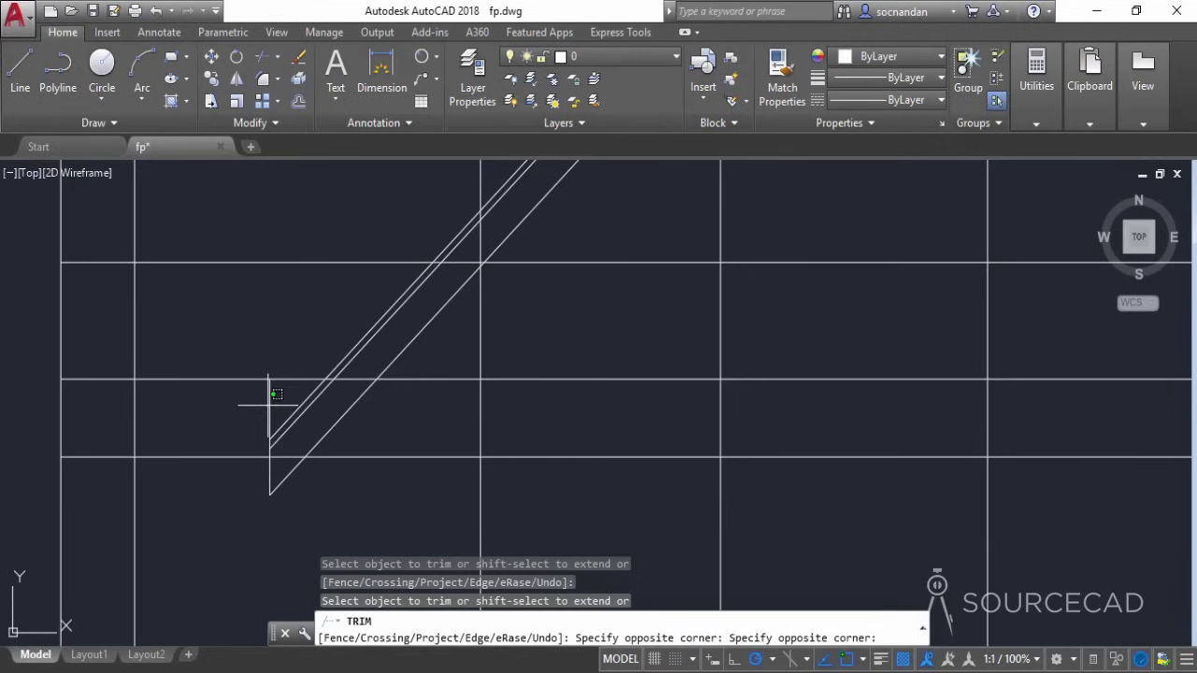
{"action": "right_click", "coordinate": [278, 312]}
{"action": "left_click", "coordinate": [299, 327]}
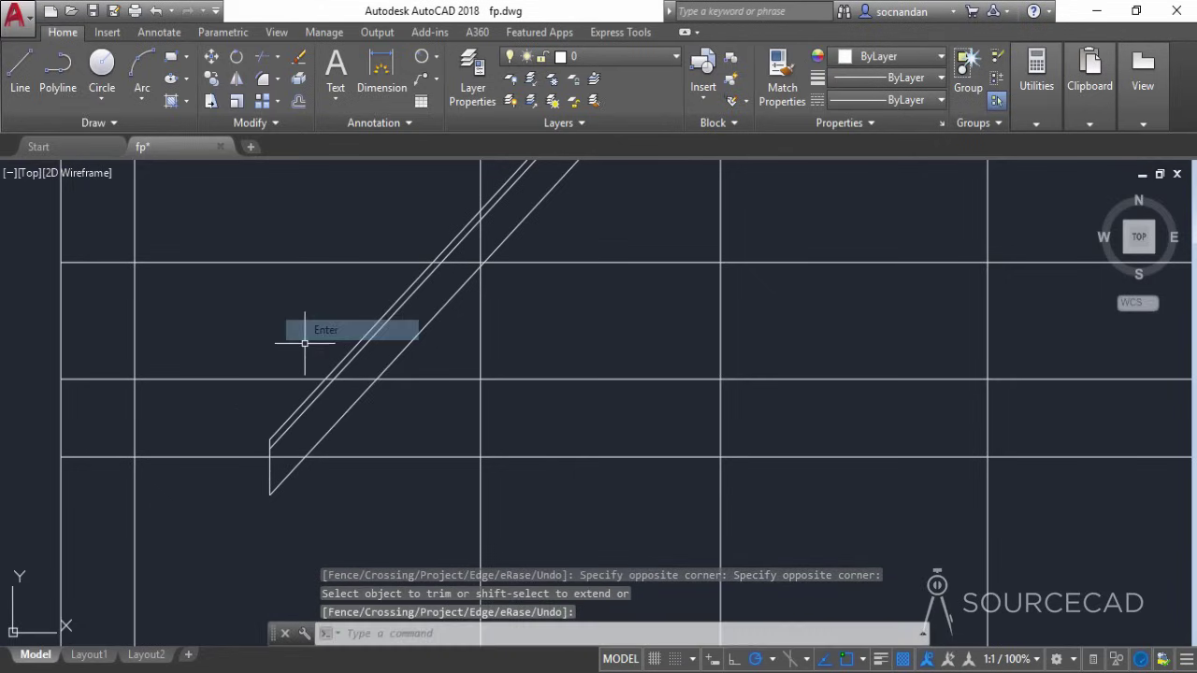
Mirror the three sloping lines and the short eave line about a vertical axis through the original line's upper end, keeping the source objects
{"action": "scroll", "coordinate": [305, 347], "scroll_direction": "down", "scroll_amount": 2}
{"action": "scroll", "coordinate": [417, 380], "scroll_direction": "down", "scroll_amount": 2}
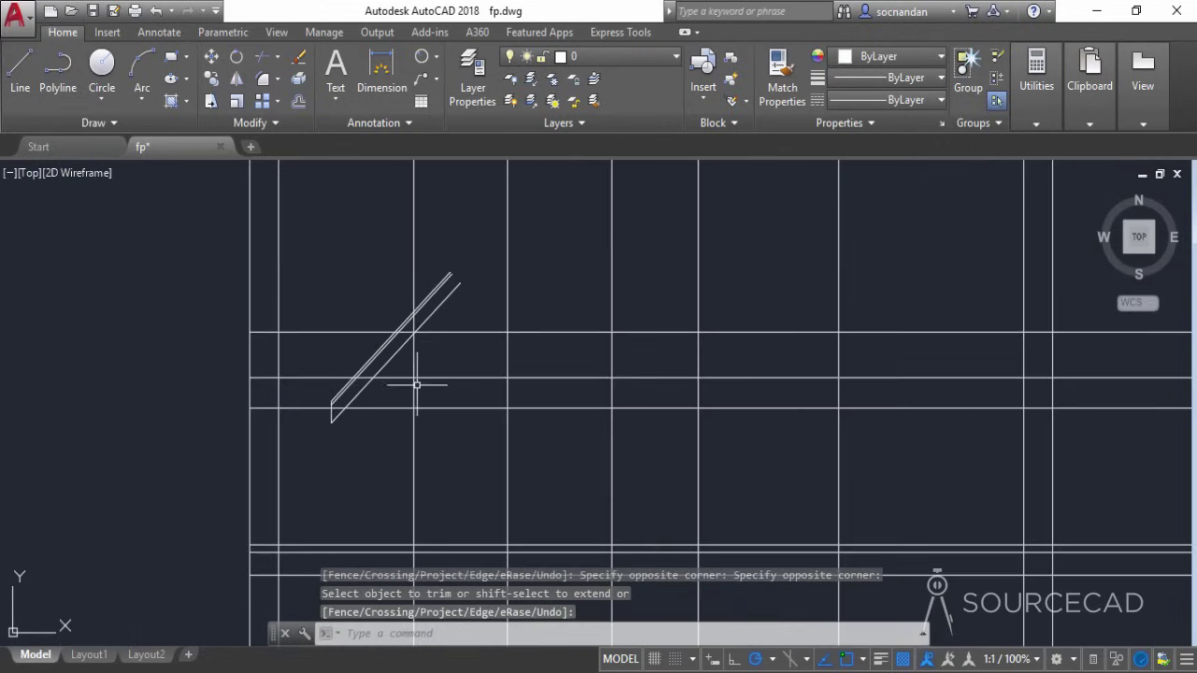
{"action": "left_click", "coordinate": [468, 283]}
{"action": "left_click", "coordinate": [436, 247]}
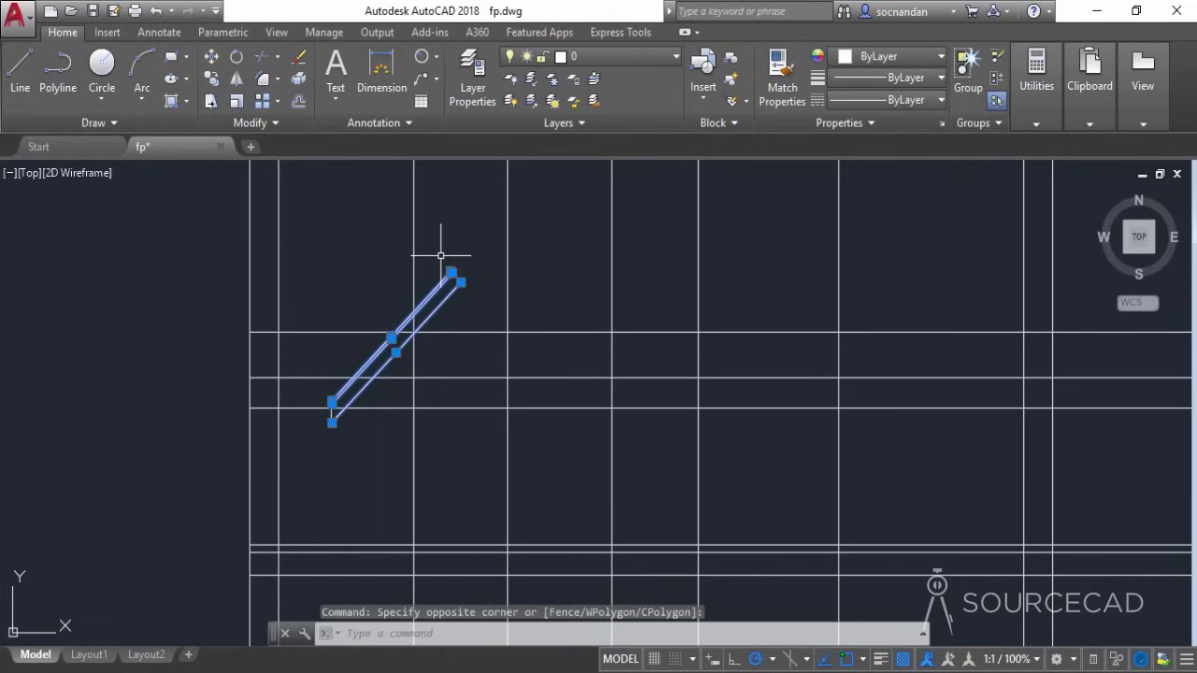
{"action": "scroll", "coordinate": [326, 416], "scroll_direction": "up", "scroll_amount": 5}
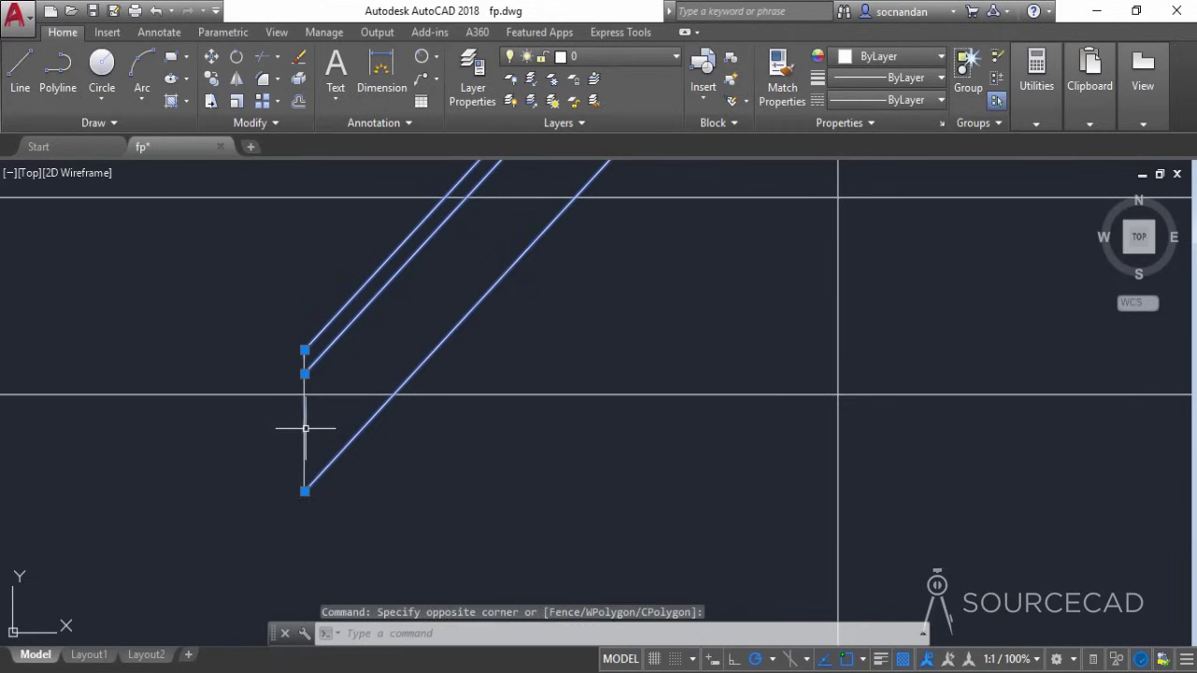
{"action": "scroll", "coordinate": [337, 423], "scroll_direction": "down", "scroll_amount": 5}
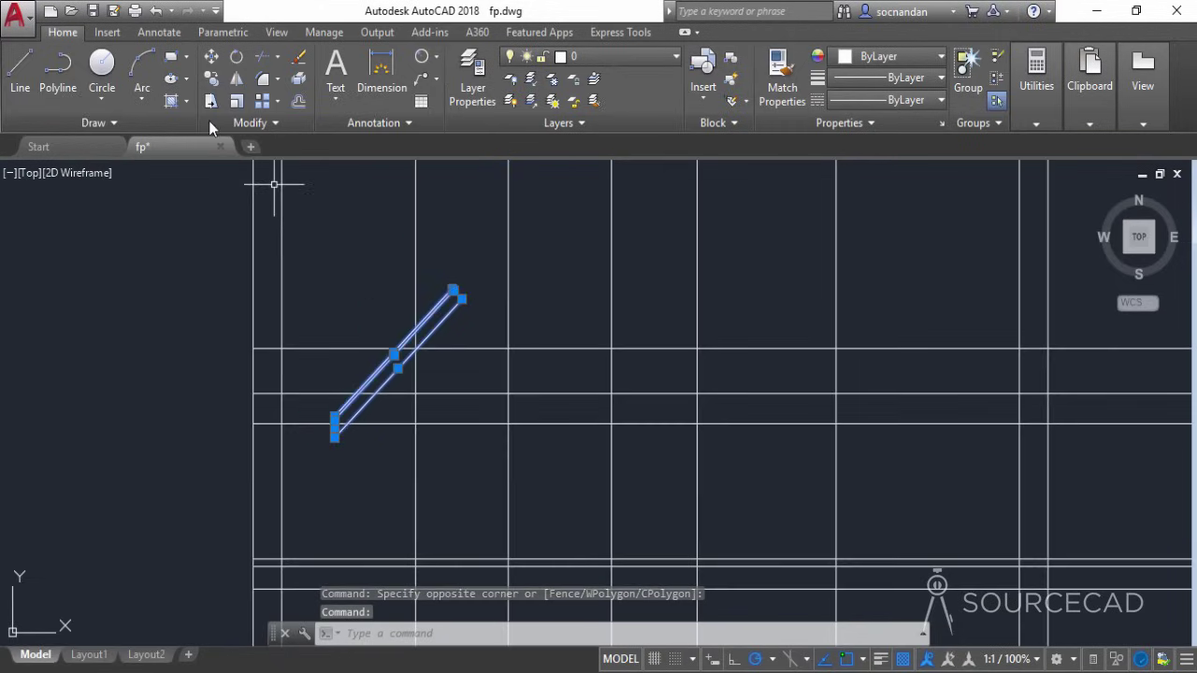
{"action": "left_click", "coordinate": [237, 79]}
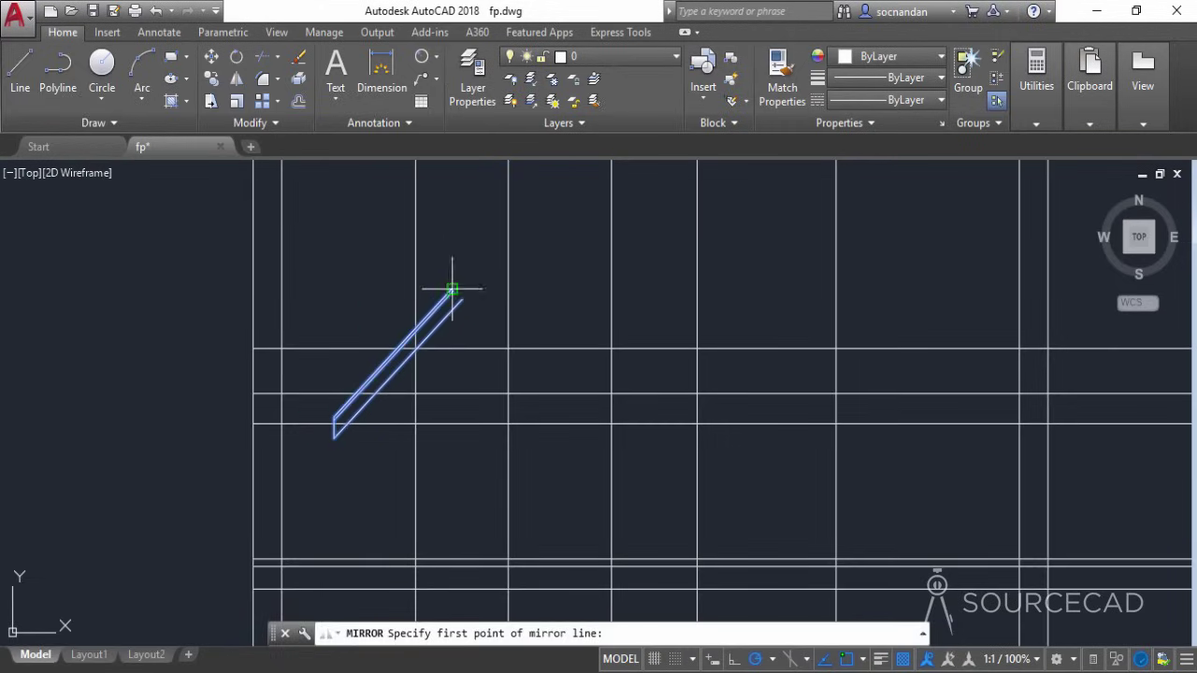
{"action": "scroll", "coordinate": [461, 298], "scroll_direction": "up", "scroll_amount": 4}
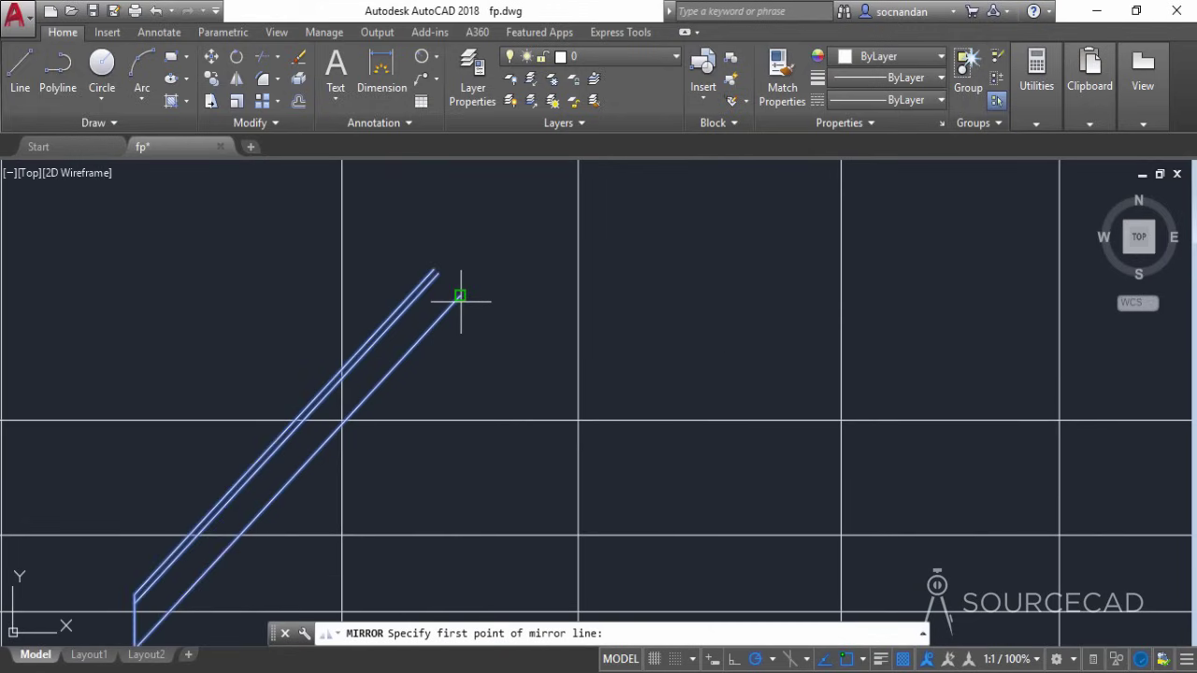
{"action": "left_click", "coordinate": [460, 298]}
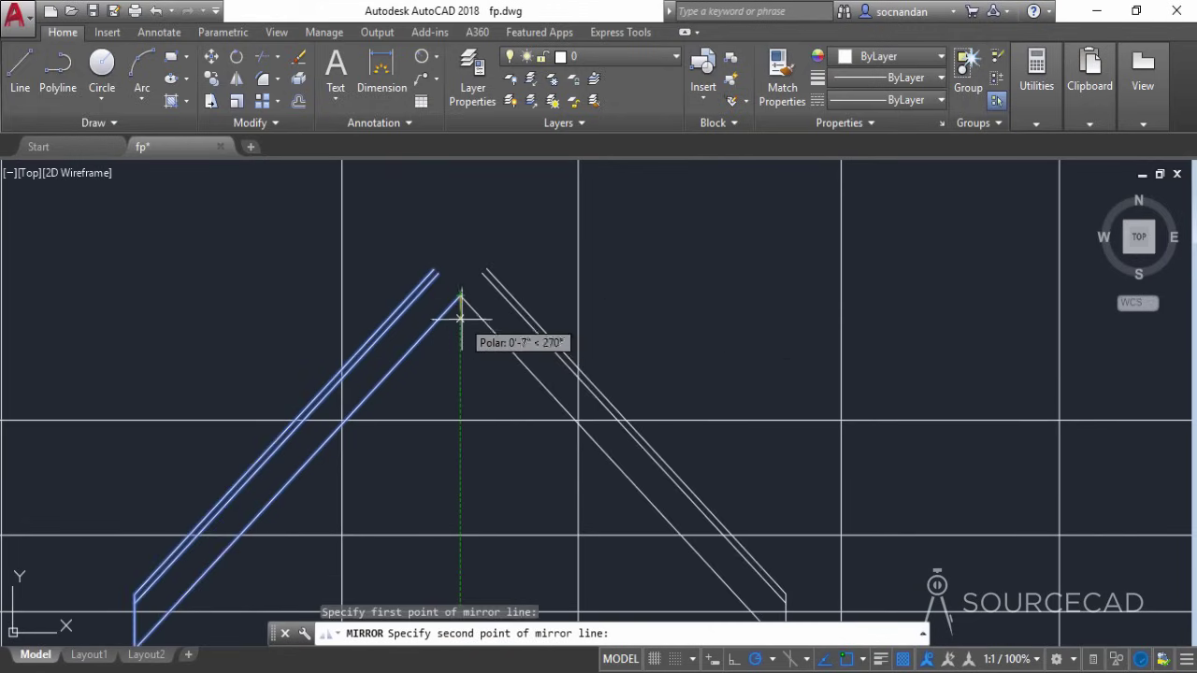
{"action": "left_click", "coordinate": [460, 478]}
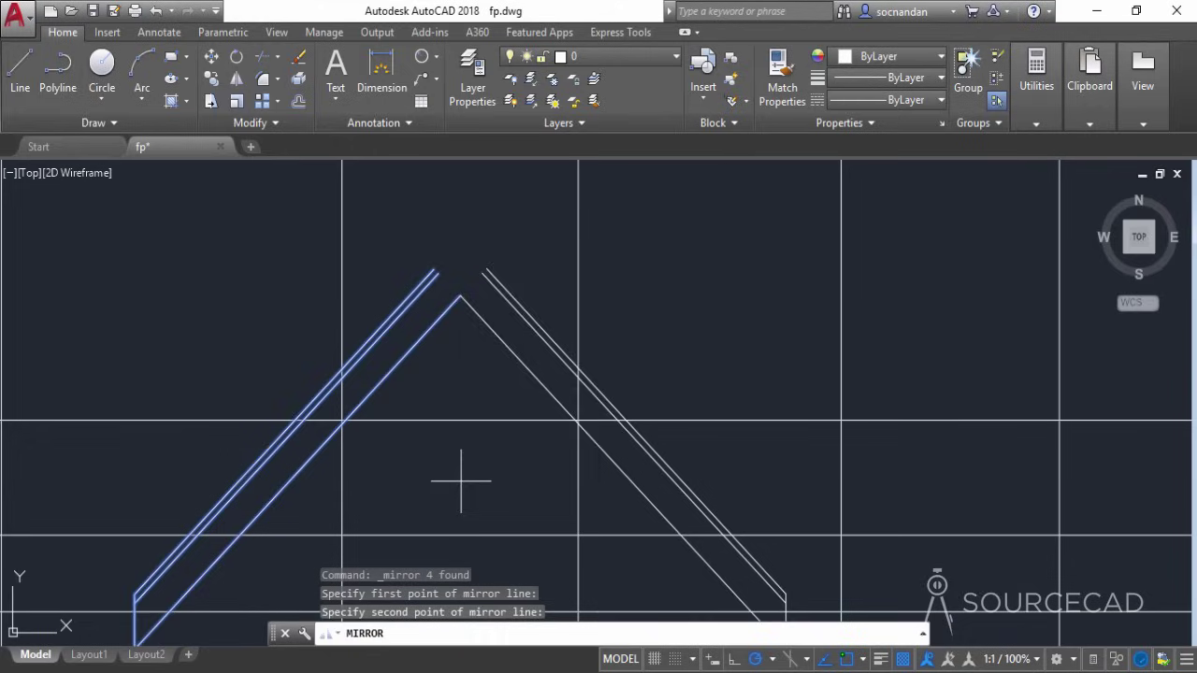
{"action": "right_click", "coordinate": [468, 273]}
{"action": "left_click", "coordinate": [505, 286]}
Fillet the middle pair of sloping roof lines with radius 0 so they meet at the ridge
{"action": "scroll", "coordinate": [495, 321], "scroll_direction": "down", "scroll_amount": 5}
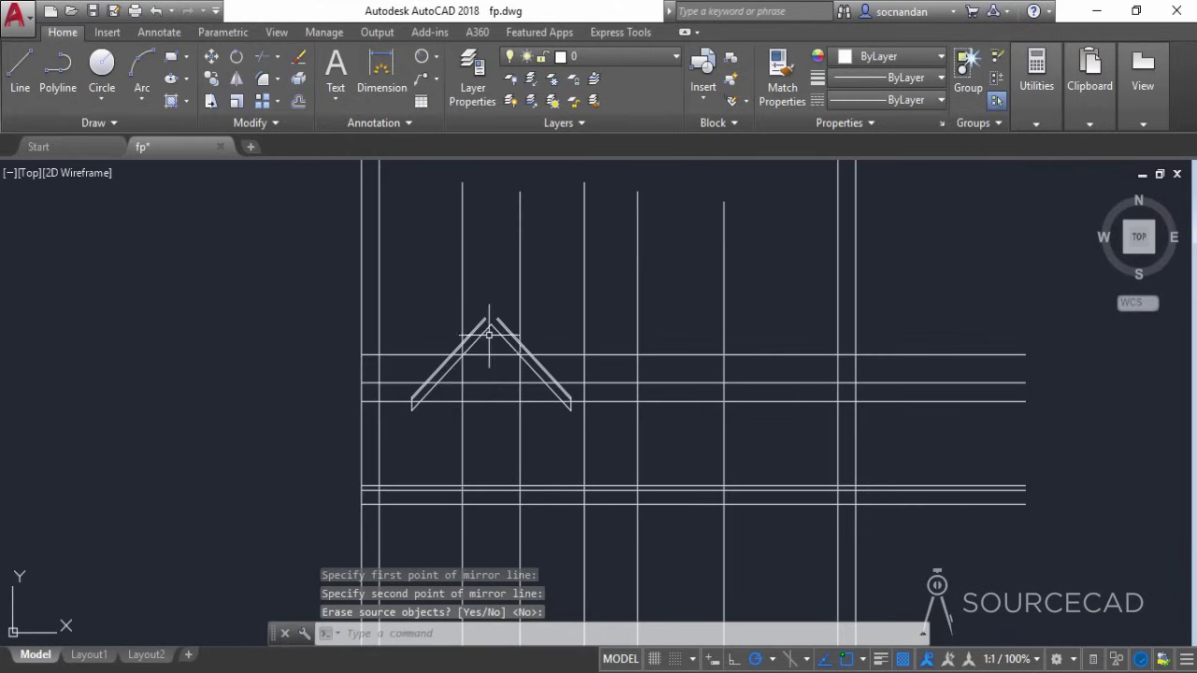
{"action": "scroll", "coordinate": [489, 333], "scroll_direction": "up", "scroll_amount": 4}
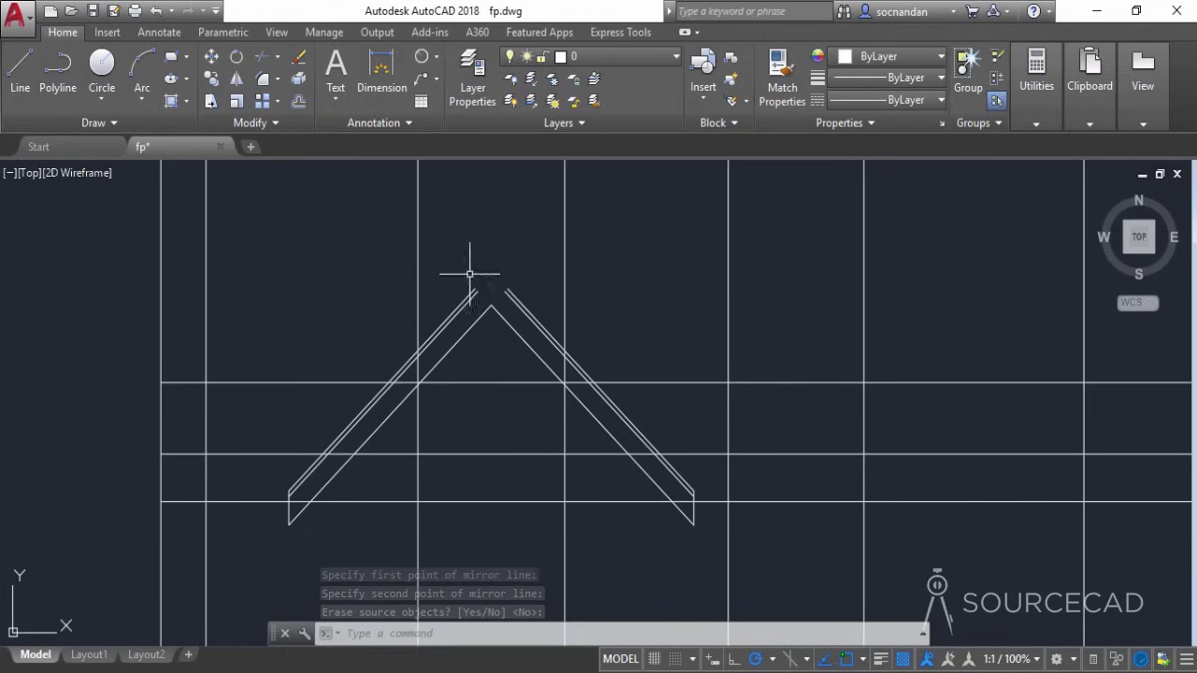
{"action": "left_click", "coordinate": [265, 83]}
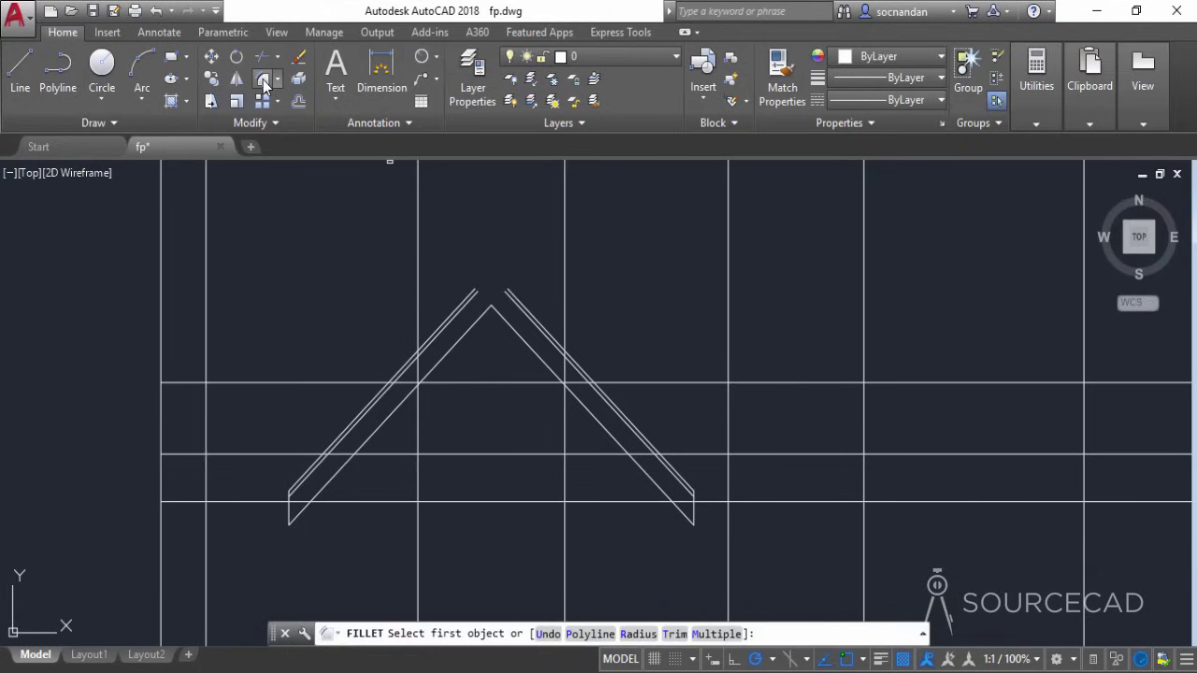
{"action": "left_click", "coordinate": [638, 633]}
{"action": "key", "text": "Return"}
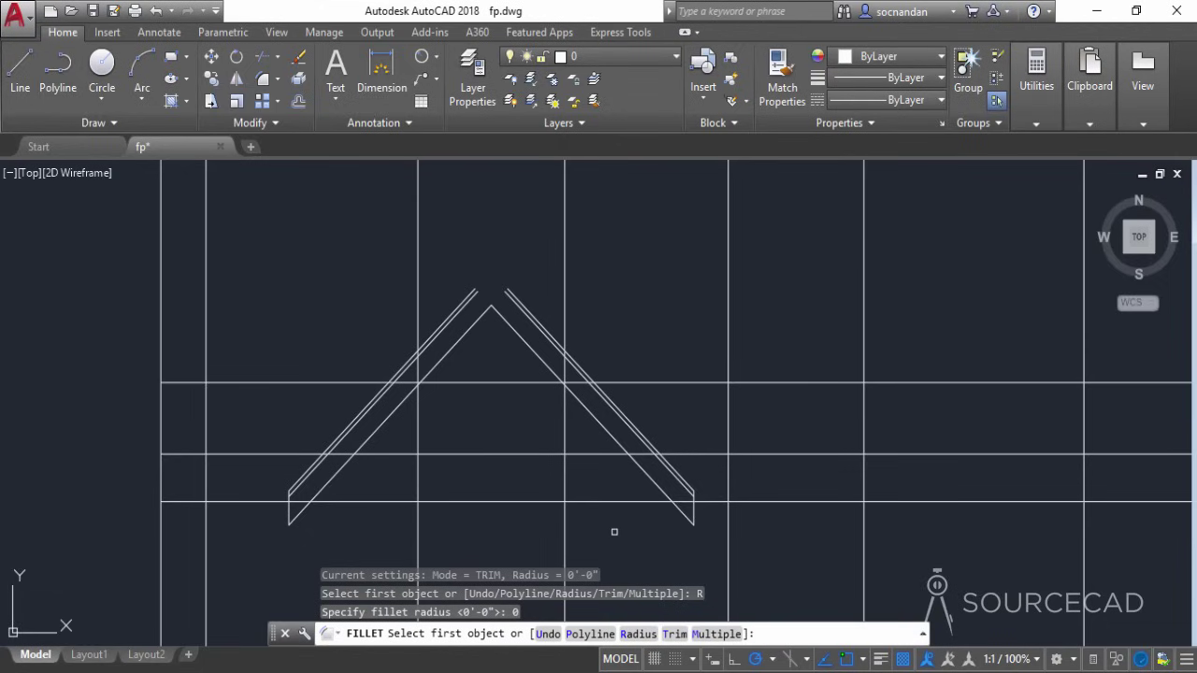
{"action": "scroll", "coordinate": [489, 318], "scroll_direction": "up", "scroll_amount": 2}
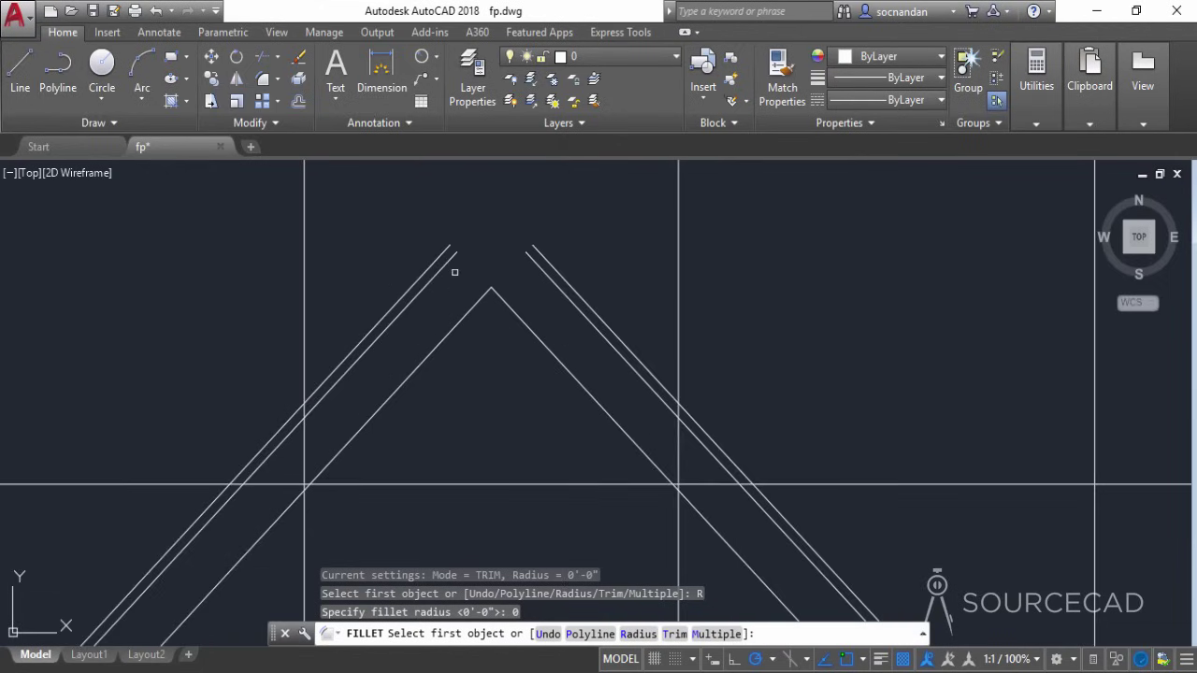
{"action": "left_click", "coordinate": [452, 260]}
{"action": "left_click", "coordinate": [538, 265]}
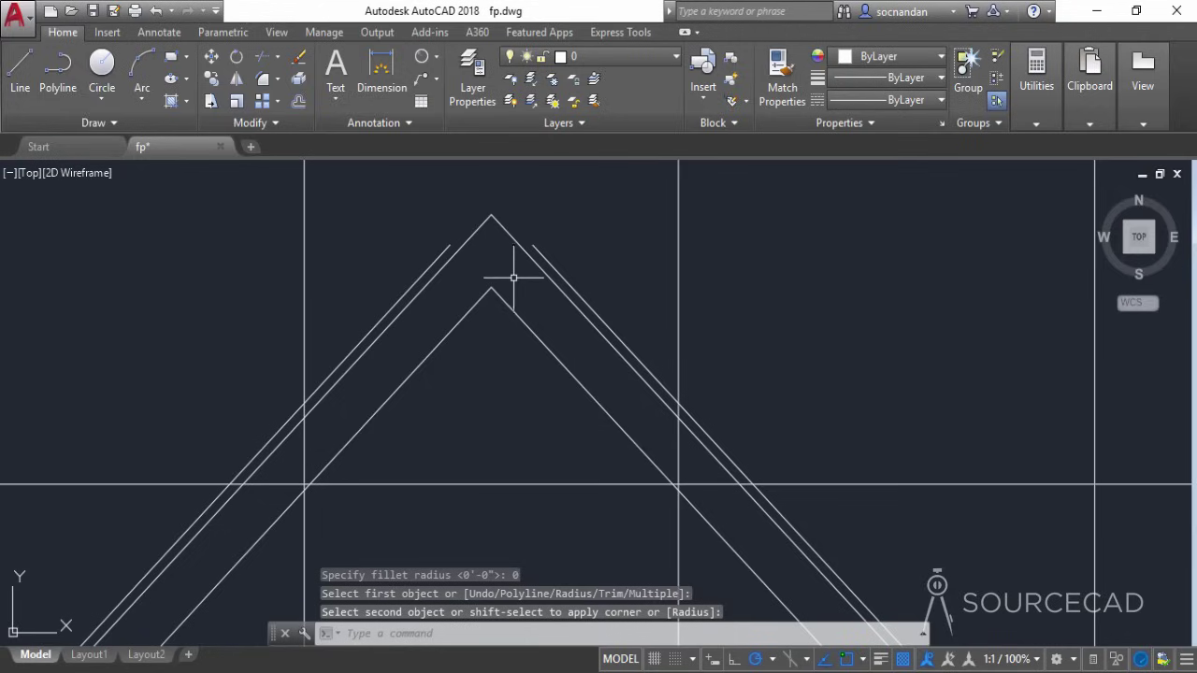
Fillet the outermost pair of sloping roof lines with radius 0 into a sharp ridge corner
{"action": "key", "text": "Return"}
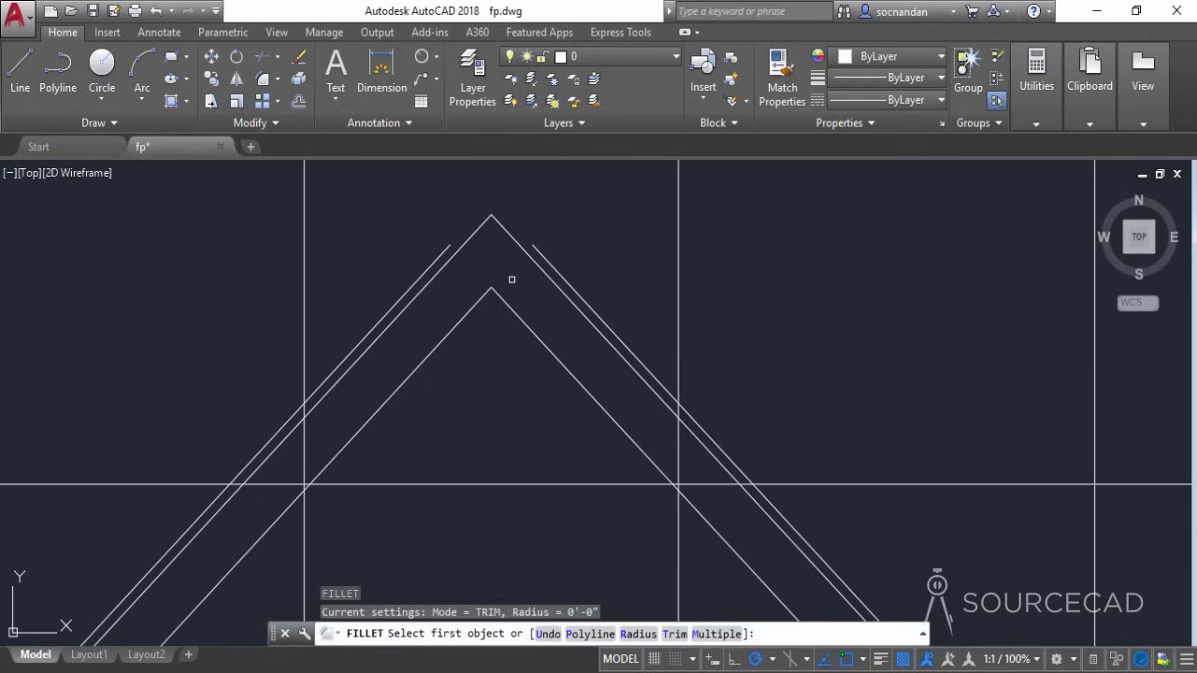
{"action": "left_click", "coordinate": [444, 245]}
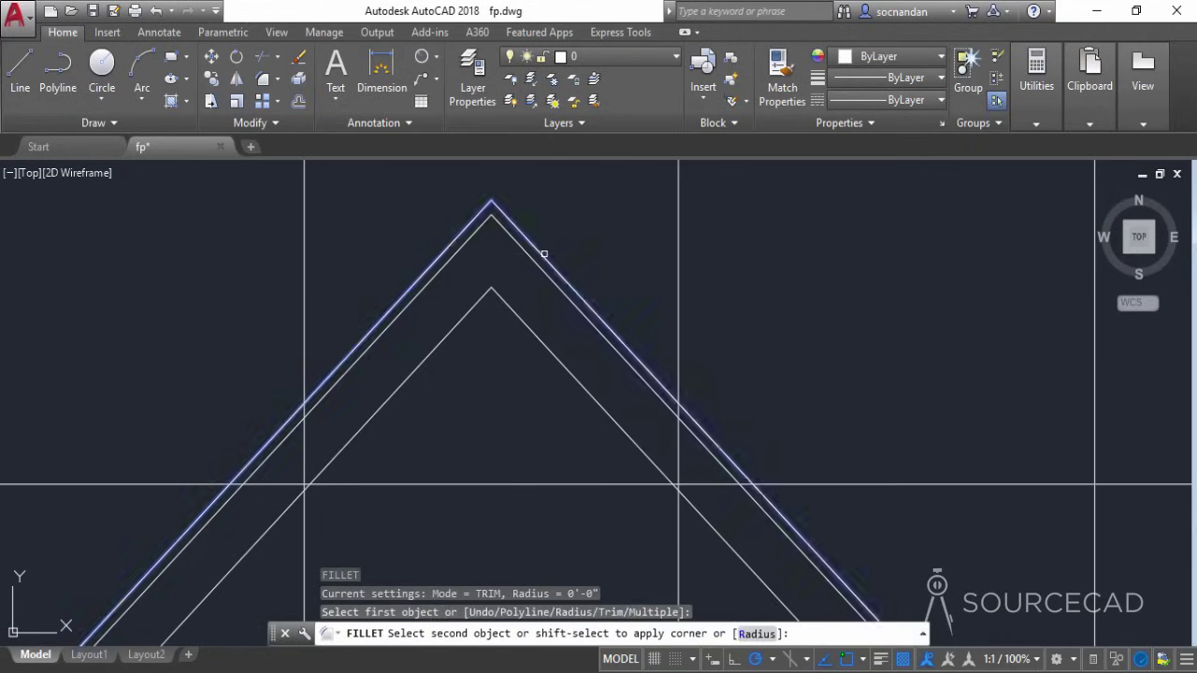
{"action": "left_click", "coordinate": [540, 253]}
Trim the ends of all horizontal lines that extend right beyond the outermost right vertical line
{"action": "scroll", "coordinate": [553, 233], "scroll_direction": "down", "scroll_amount": 4}
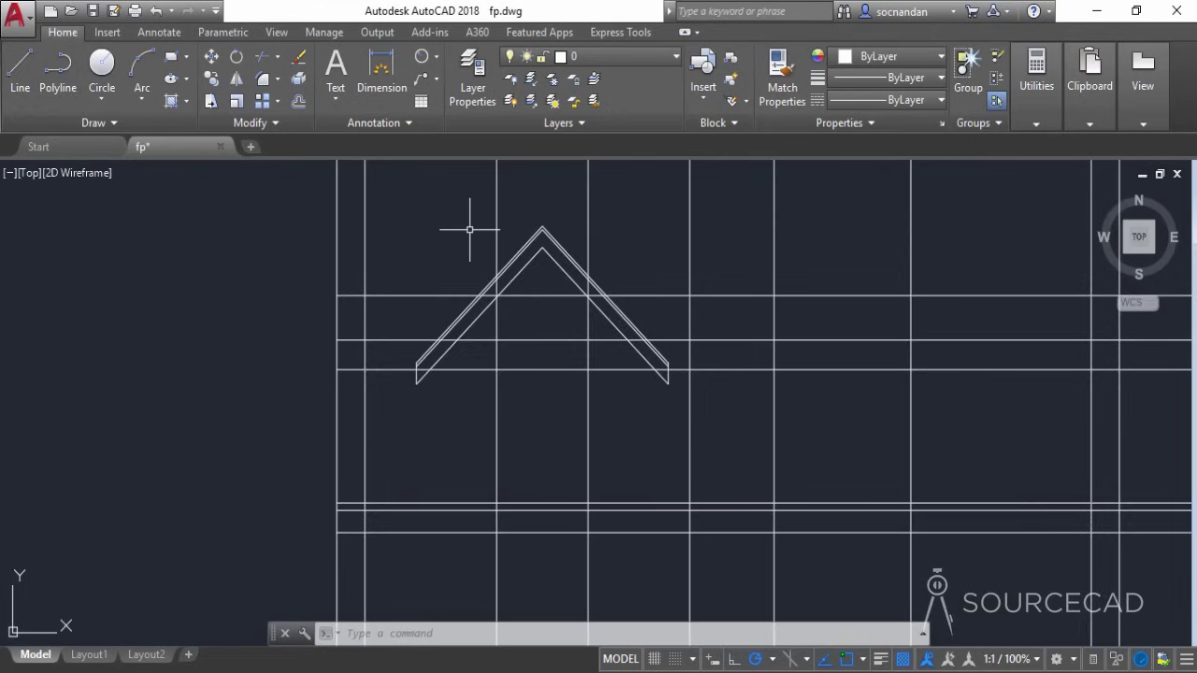
{"action": "scroll", "coordinate": [477, 248], "scroll_direction": "down", "scroll_amount": 4}
{"action": "middle_click_drag", "start_coordinate": [569, 316], "coordinate": [389, 372]}
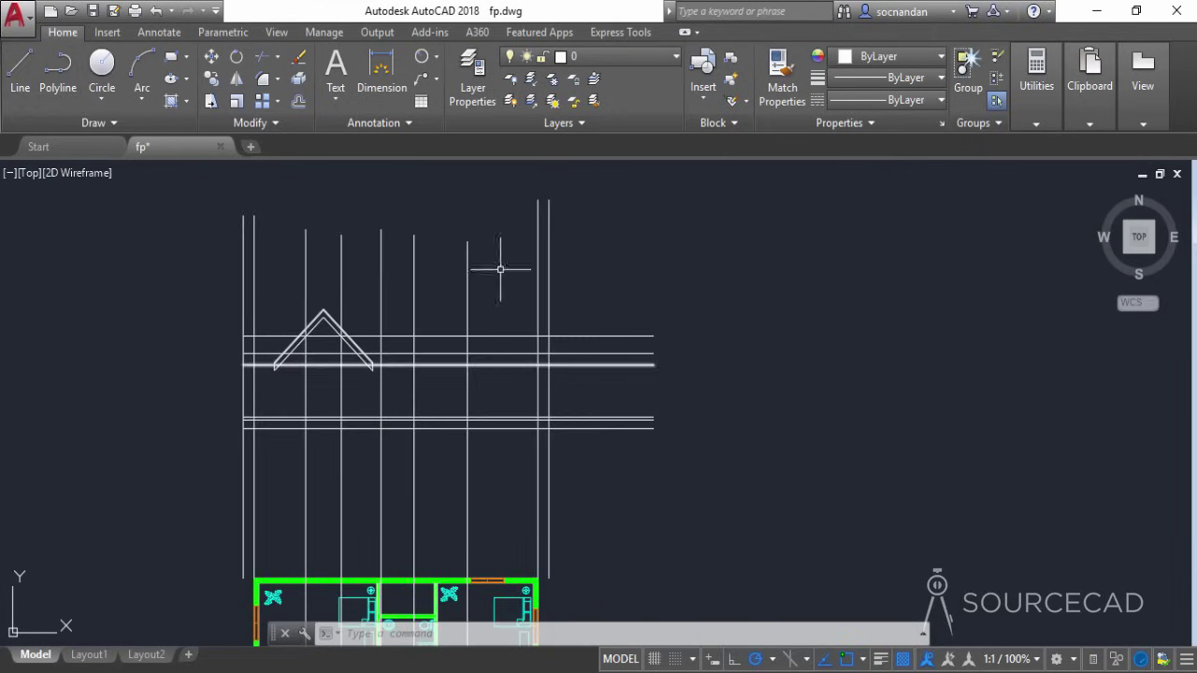
{"action": "left_click", "coordinate": [262, 57]}
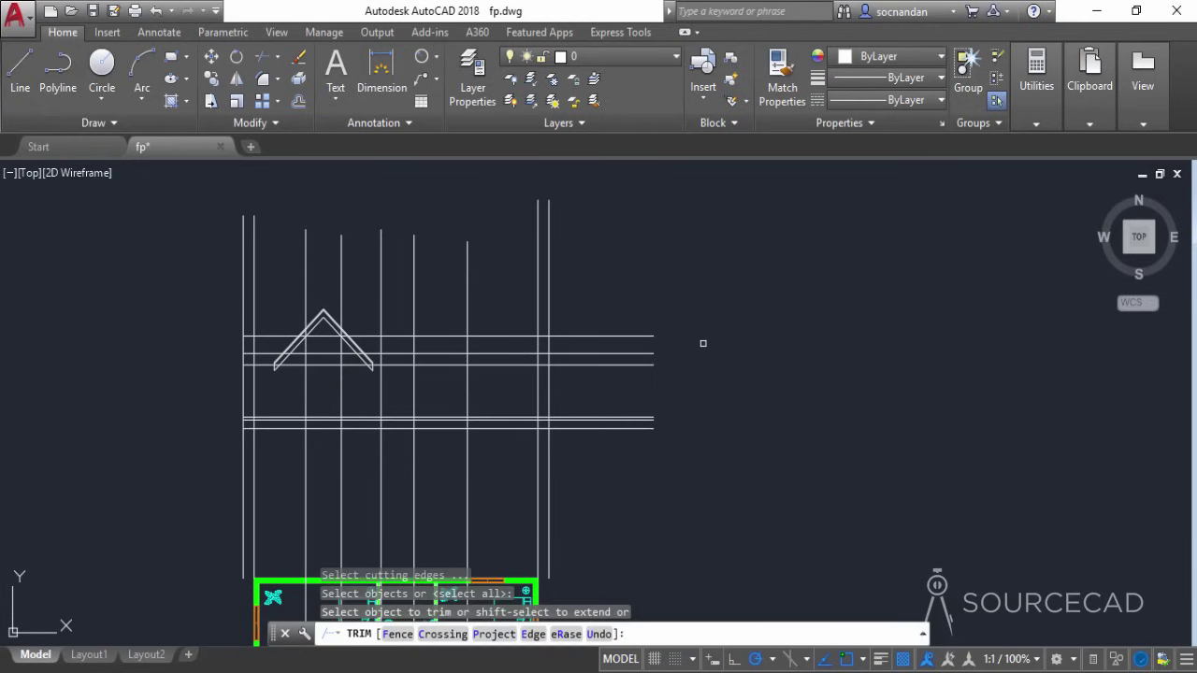
{"action": "left_click", "coordinate": [668, 481]}
{"action": "left_click", "coordinate": [620, 264]}
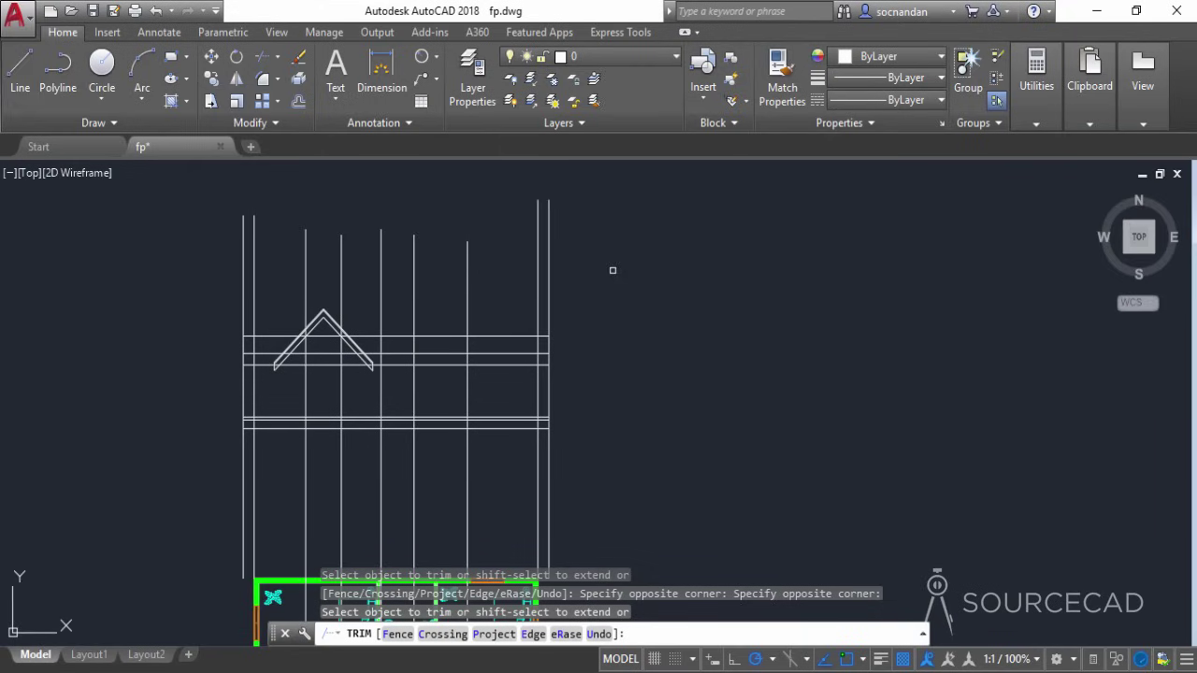
Trim the two outermost vertical lines below the lowest horizontal line of the elevation
{"action": "middle_click_drag", "start_coordinate": [586, 449], "coordinate": [585, 340]}
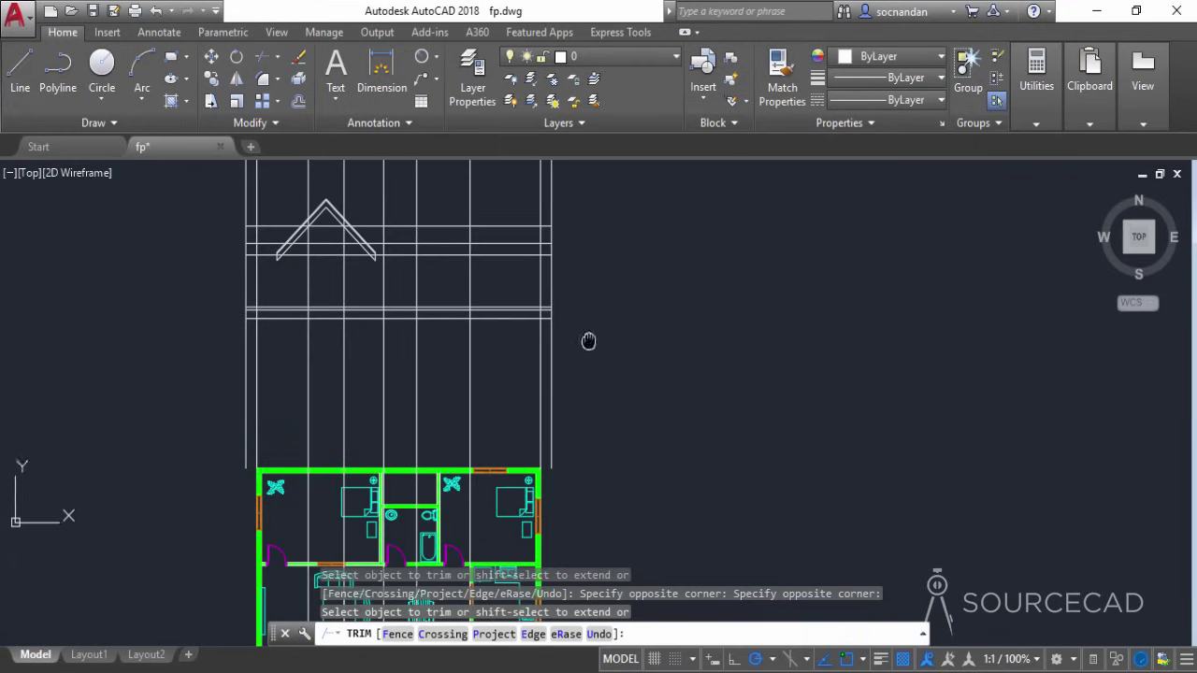
{"action": "left_click", "coordinate": [551, 333]}
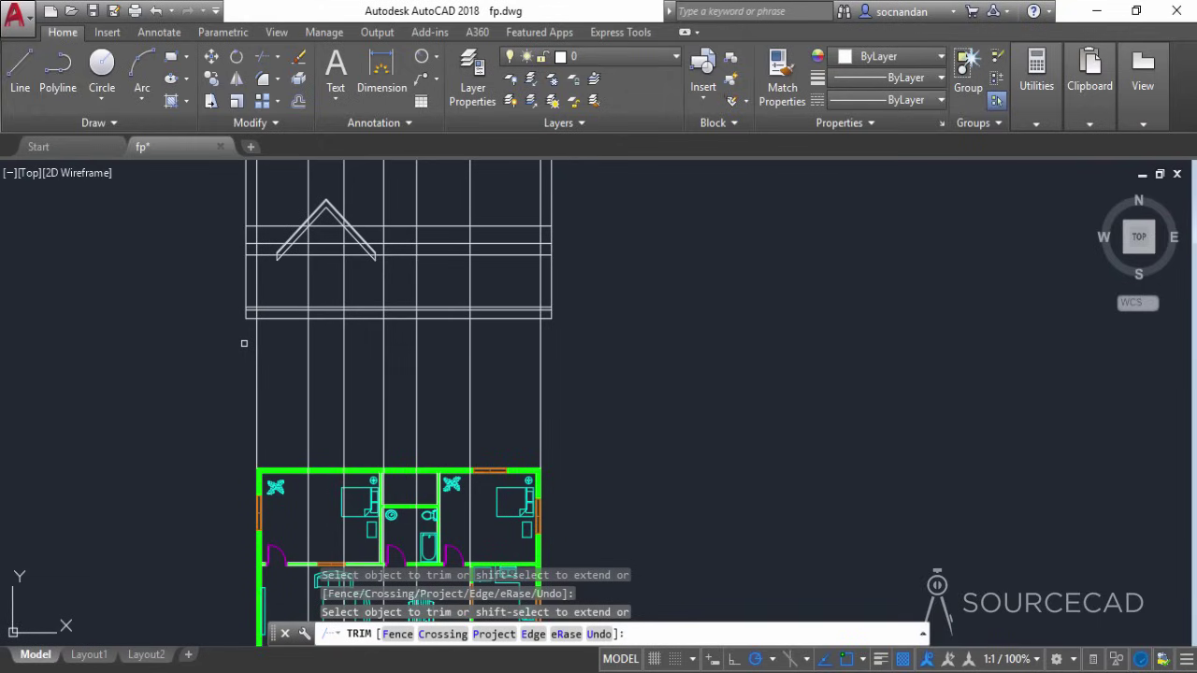
{"action": "right_click", "coordinate": [167, 290]}
{"action": "left_click", "coordinate": [193, 313]}
Erase the middle one of the three upper horizontal lines crossing the gable roof
{"action": "scroll", "coordinate": [199, 302], "scroll_direction": "up", "scroll_amount": 2}
{"action": "middle_click_drag", "start_coordinate": [198, 302], "coordinate": [159, 421]}
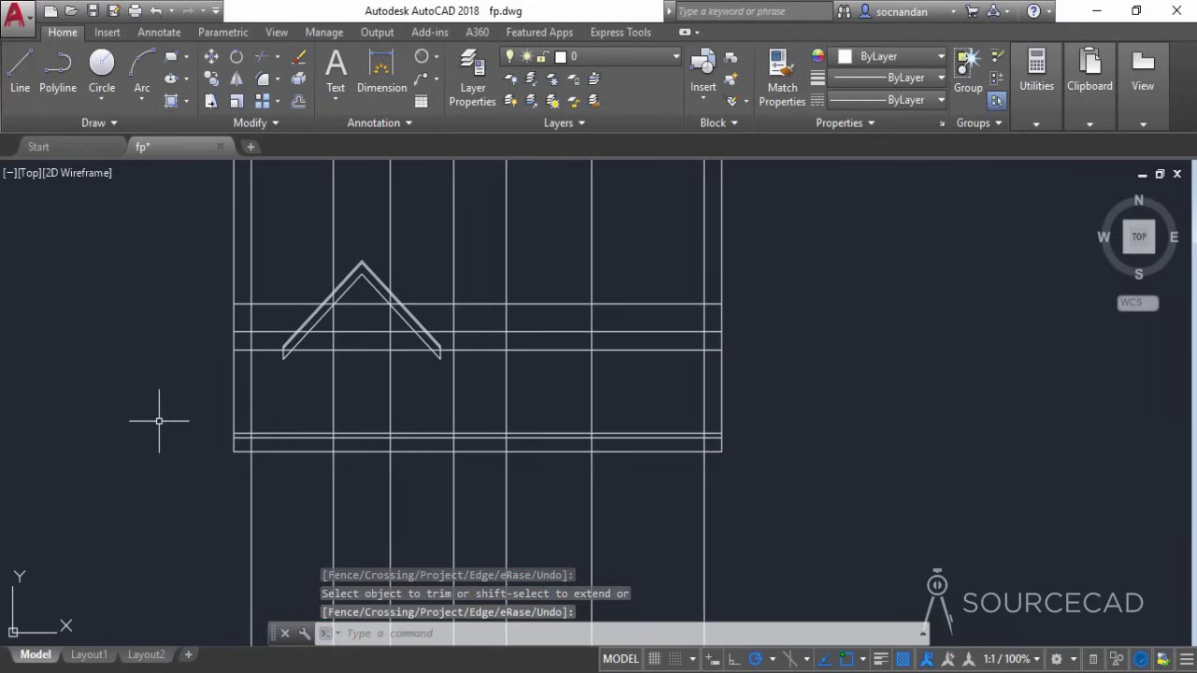
{"action": "left_click", "coordinate": [247, 332]}
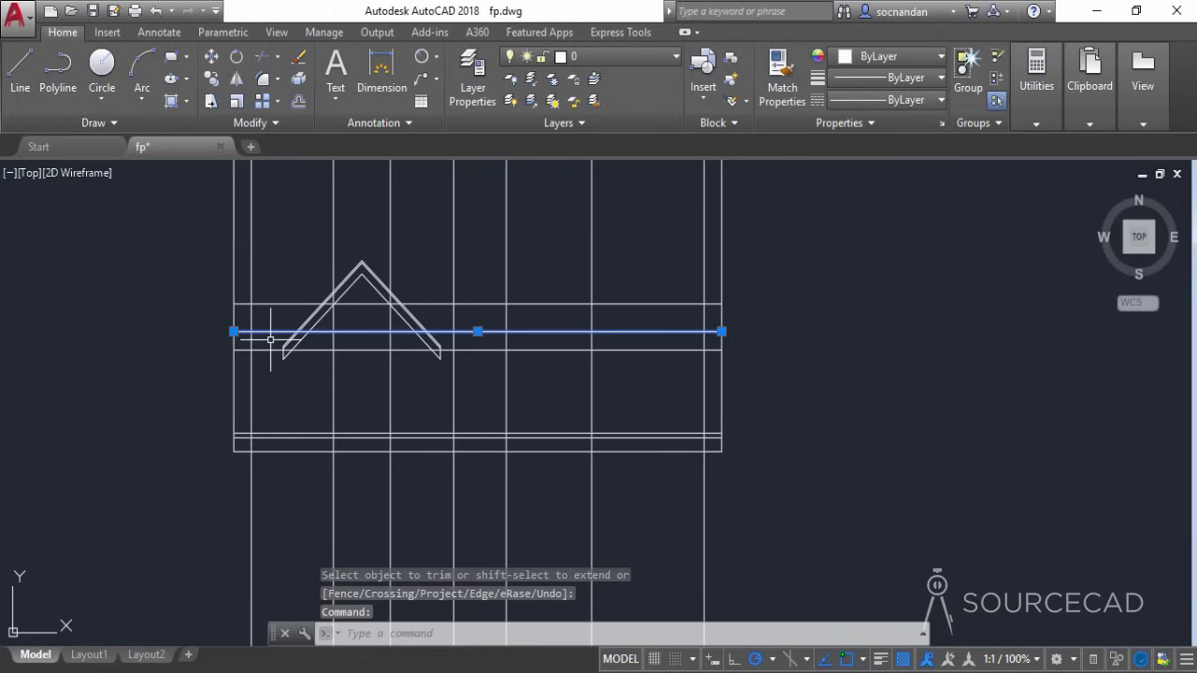
{"action": "right_click", "coordinate": [823, 270]}
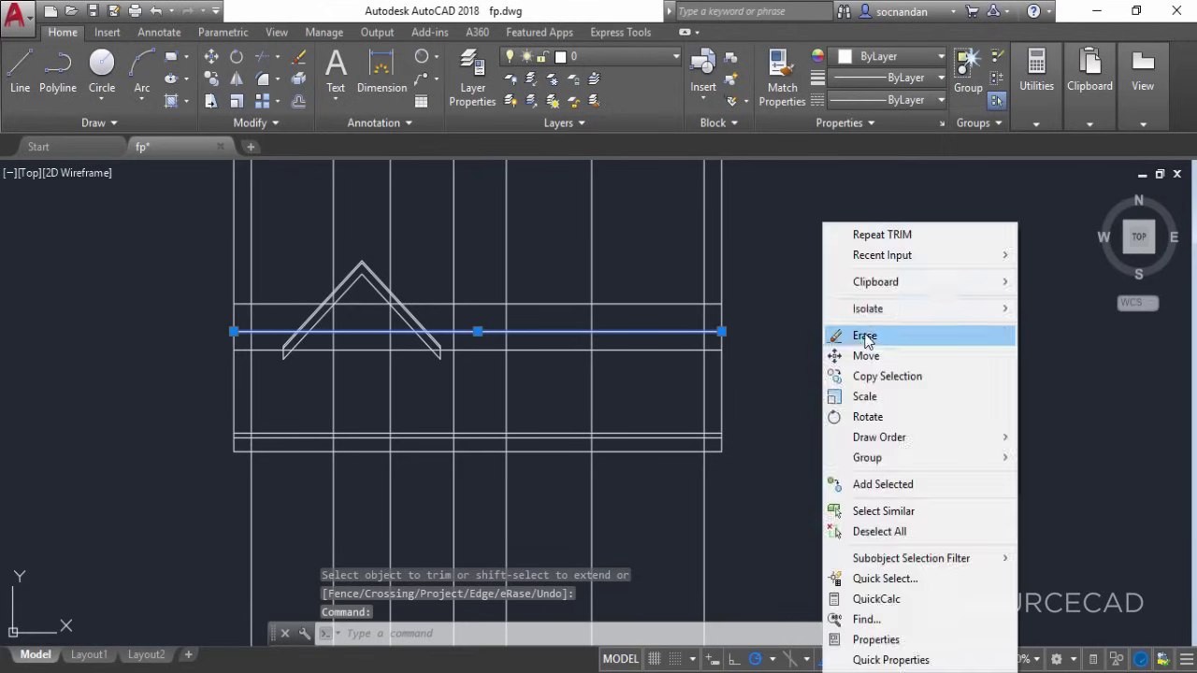
{"action": "left_click", "coordinate": [866, 339]}
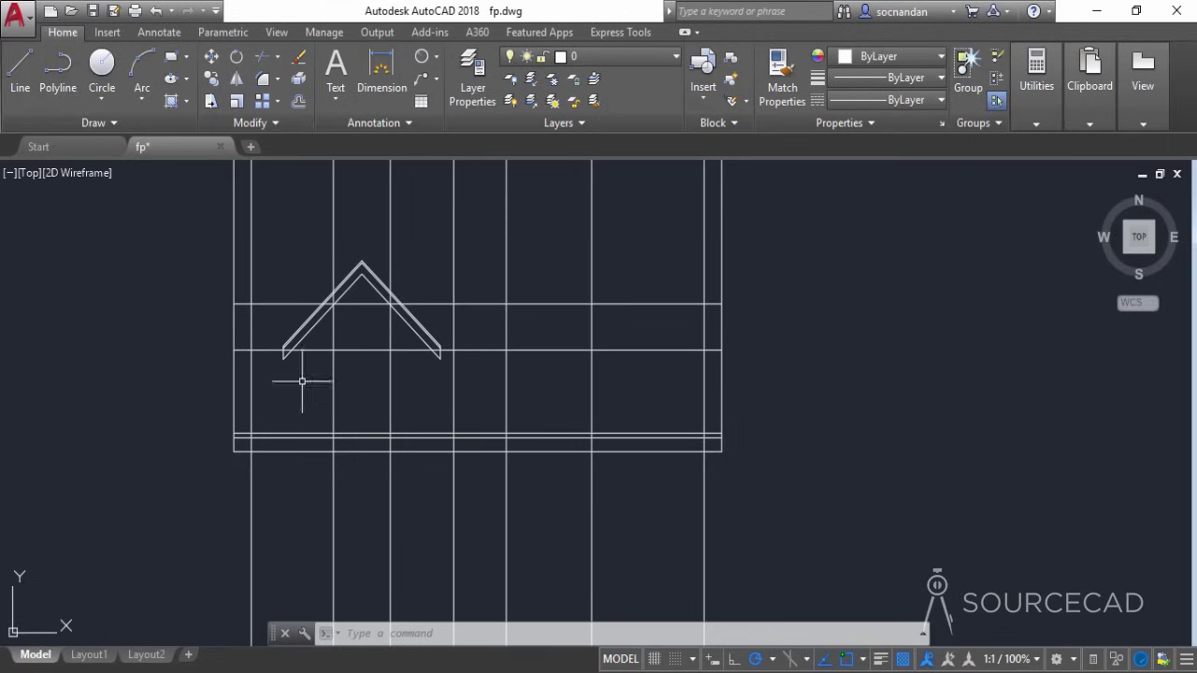
Draw a vertical line near the gable's left eave, from the lower roof-level horizontal line down to the uppermost base line
{"action": "left_click", "coordinate": [18, 82]}
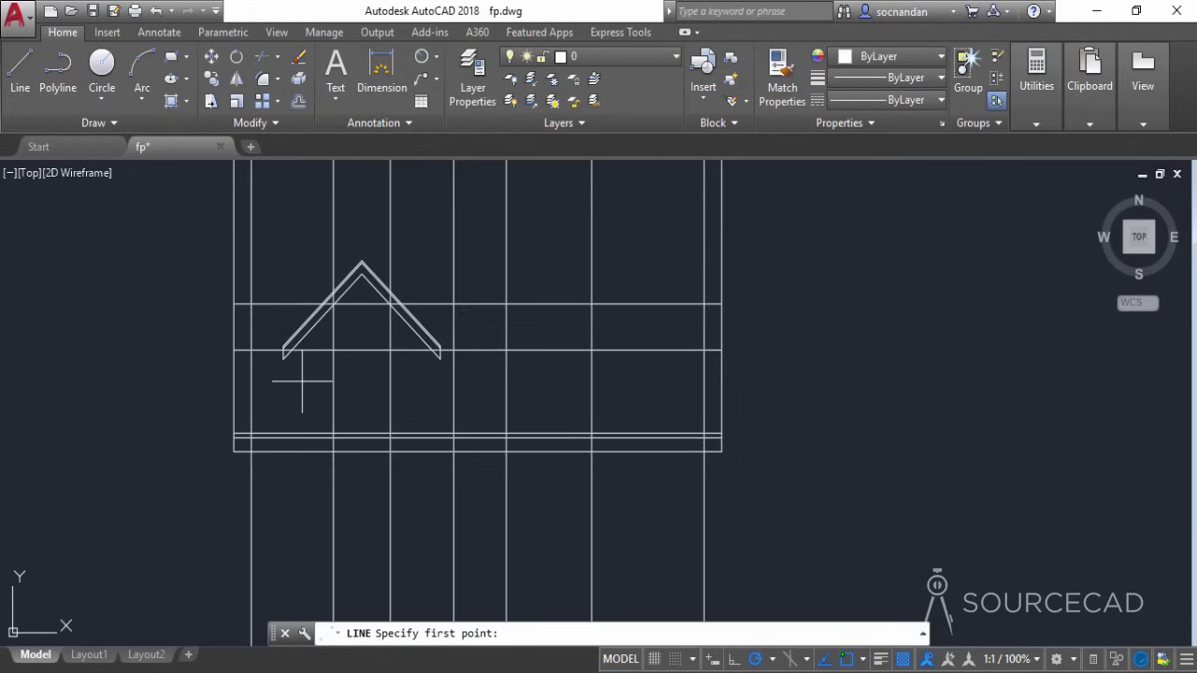
{"action": "scroll", "coordinate": [302, 381], "scroll_direction": "up", "scroll_amount": 2}
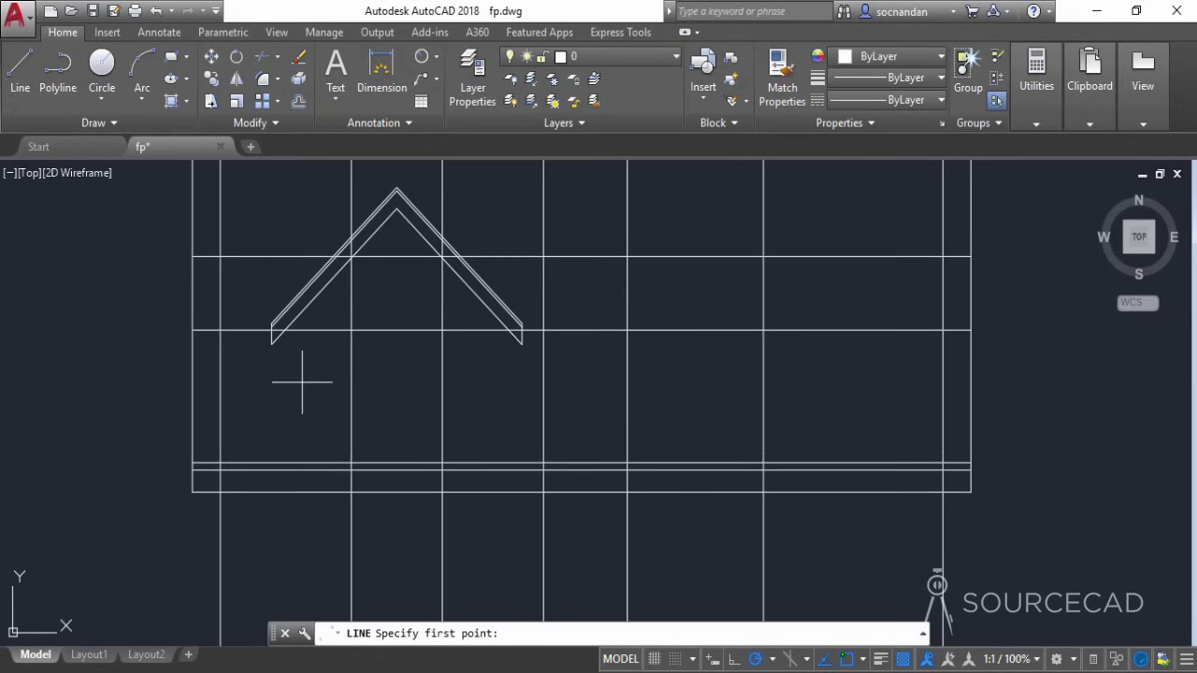
{"action": "left_click", "coordinate": [309, 330]}
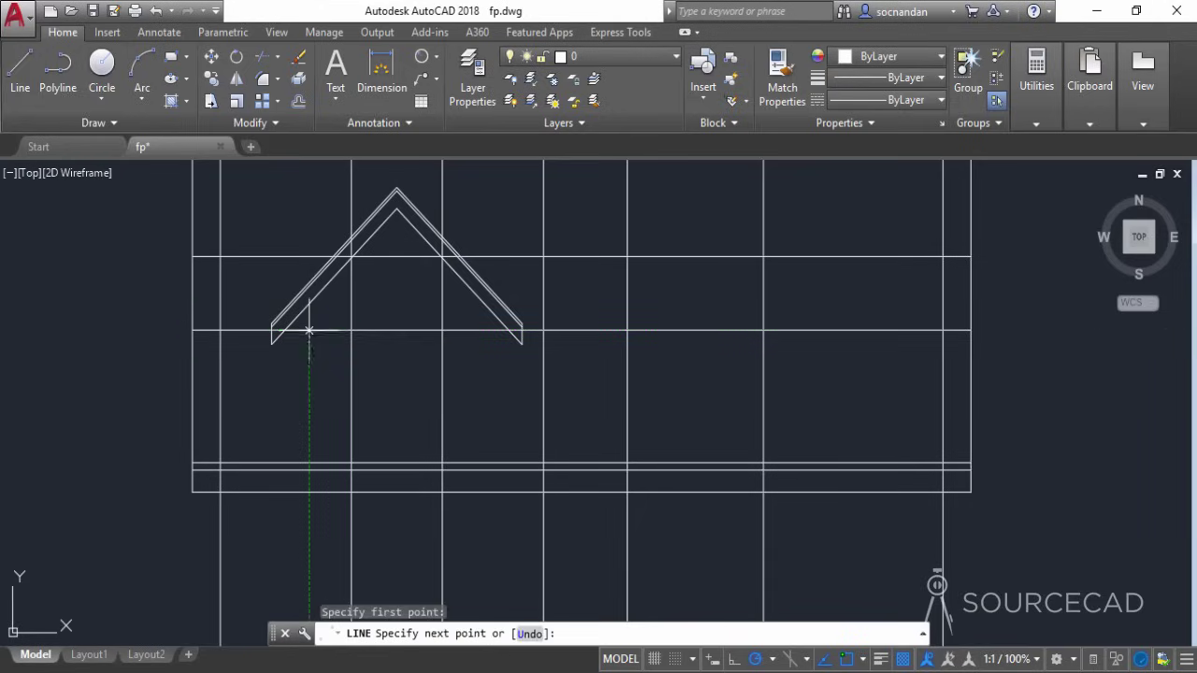
{"action": "left_click", "coordinate": [309, 462]}
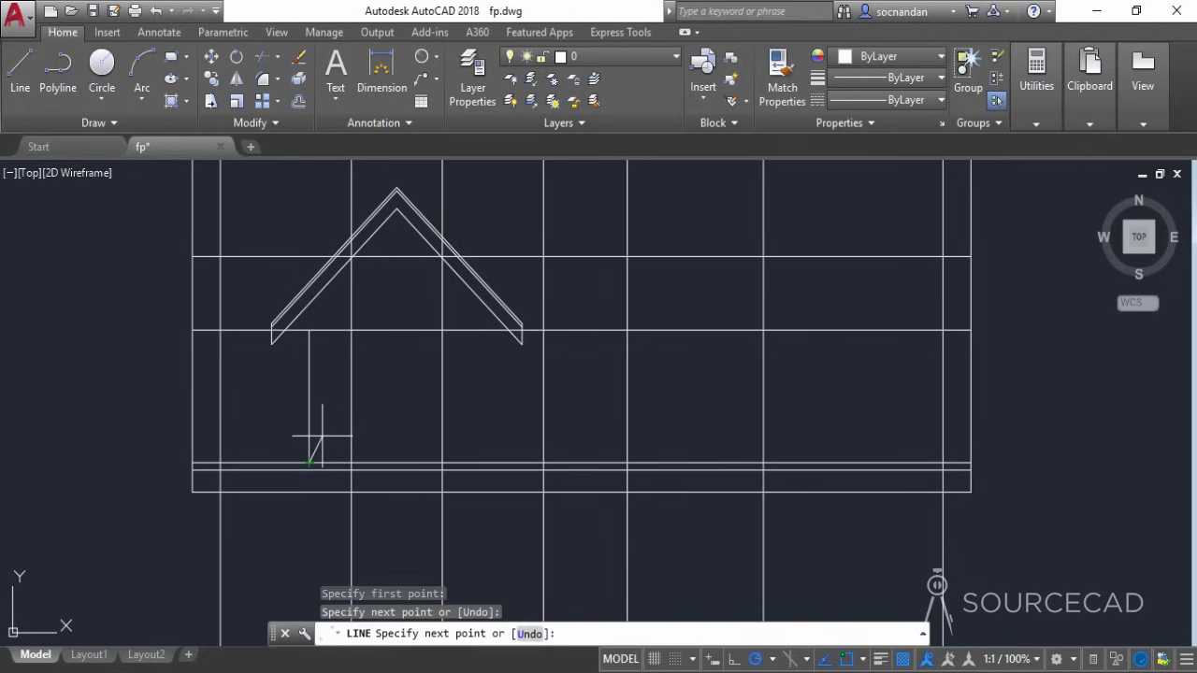
{"action": "key", "text": "Return"}
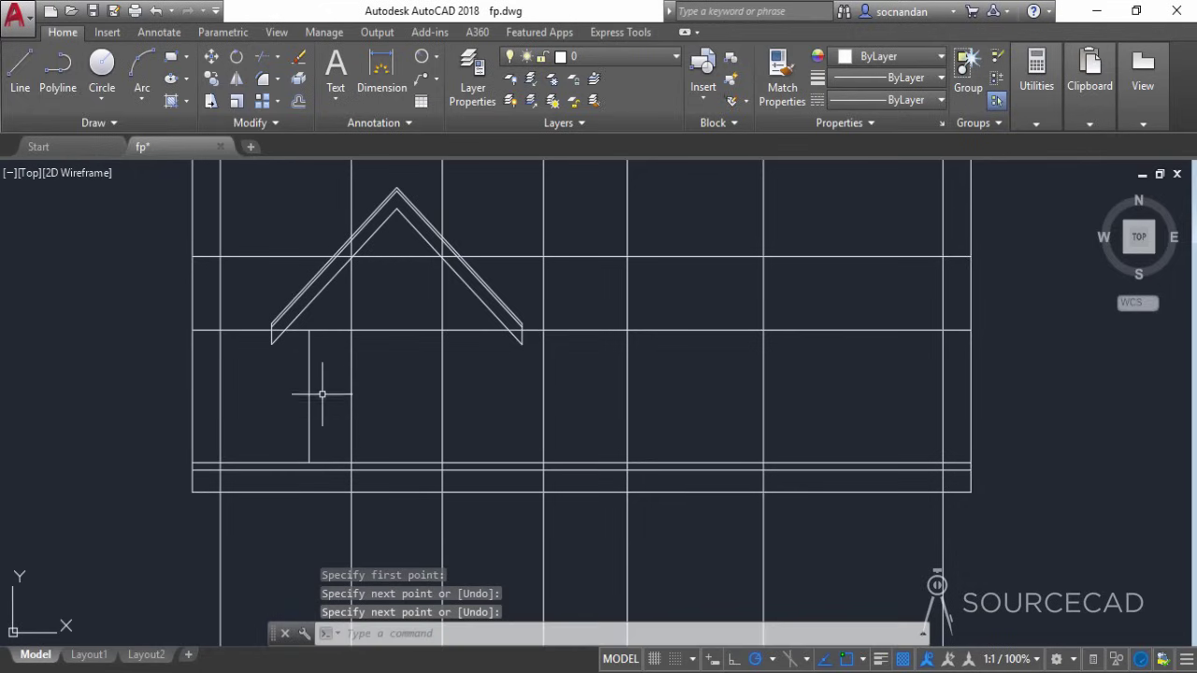
Offset the new vertical line 1' to the right to form the column's width
{"action": "left_click", "coordinate": [298, 100]}
{"action": "type", "text": "1'"}
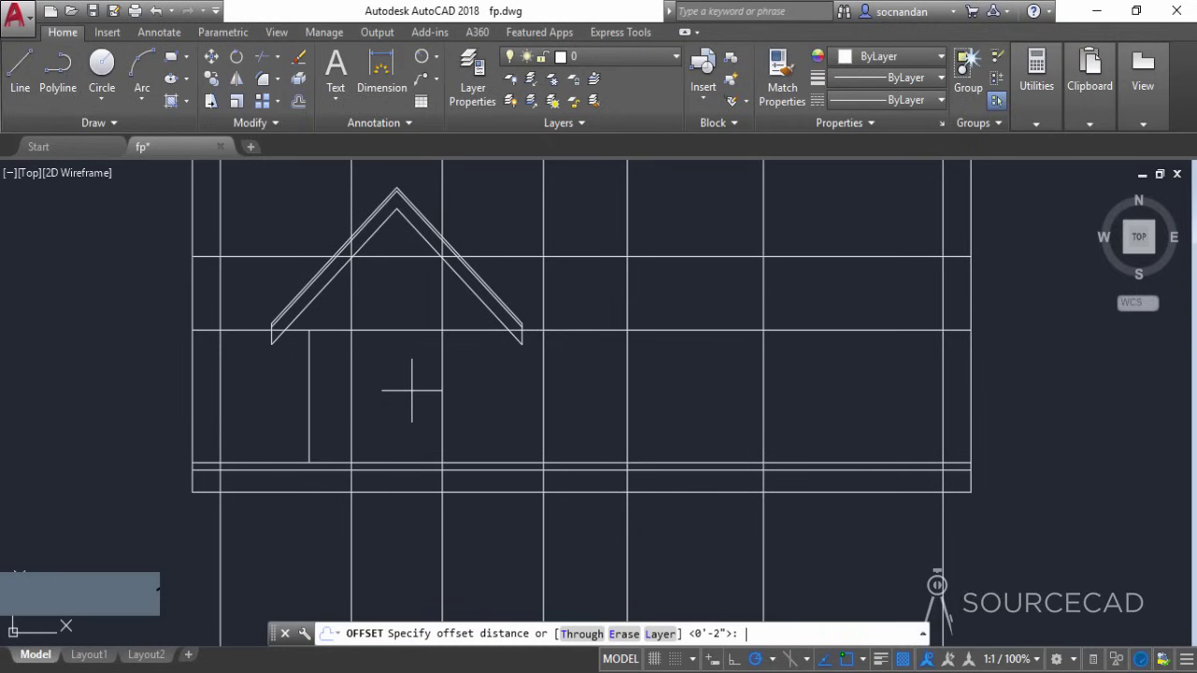
{"action": "key", "text": "Return"}
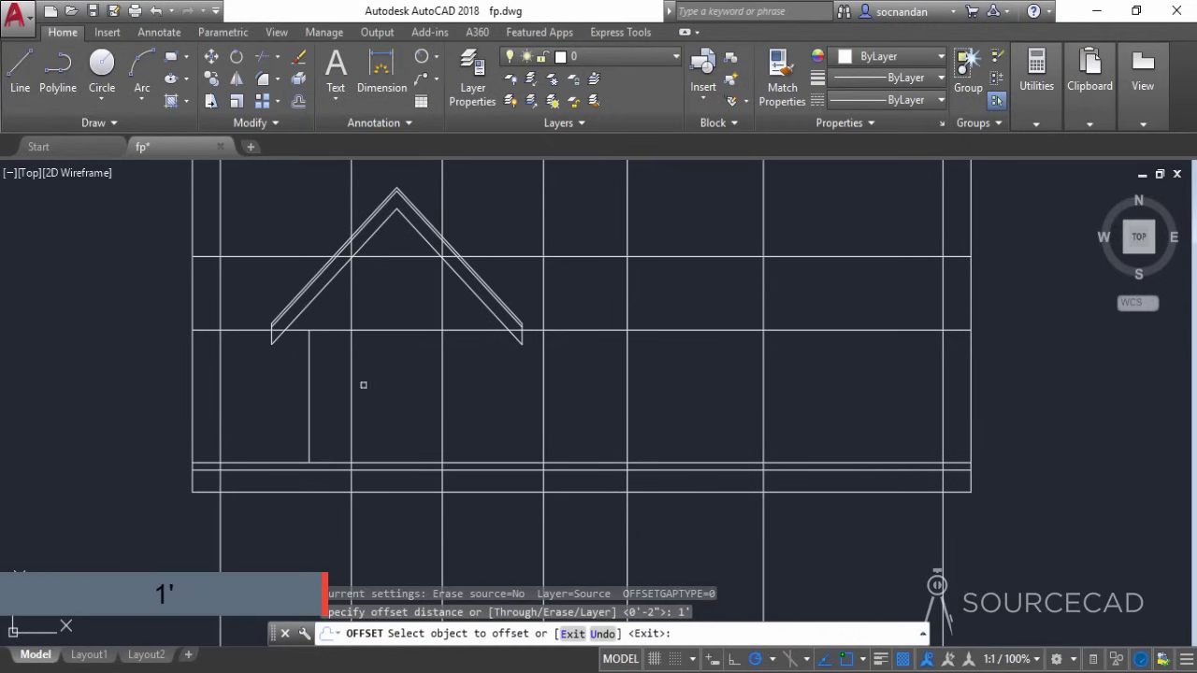
{"action": "left_click", "coordinate": [309, 401]}
{"action": "left_click", "coordinate": [333, 376]}
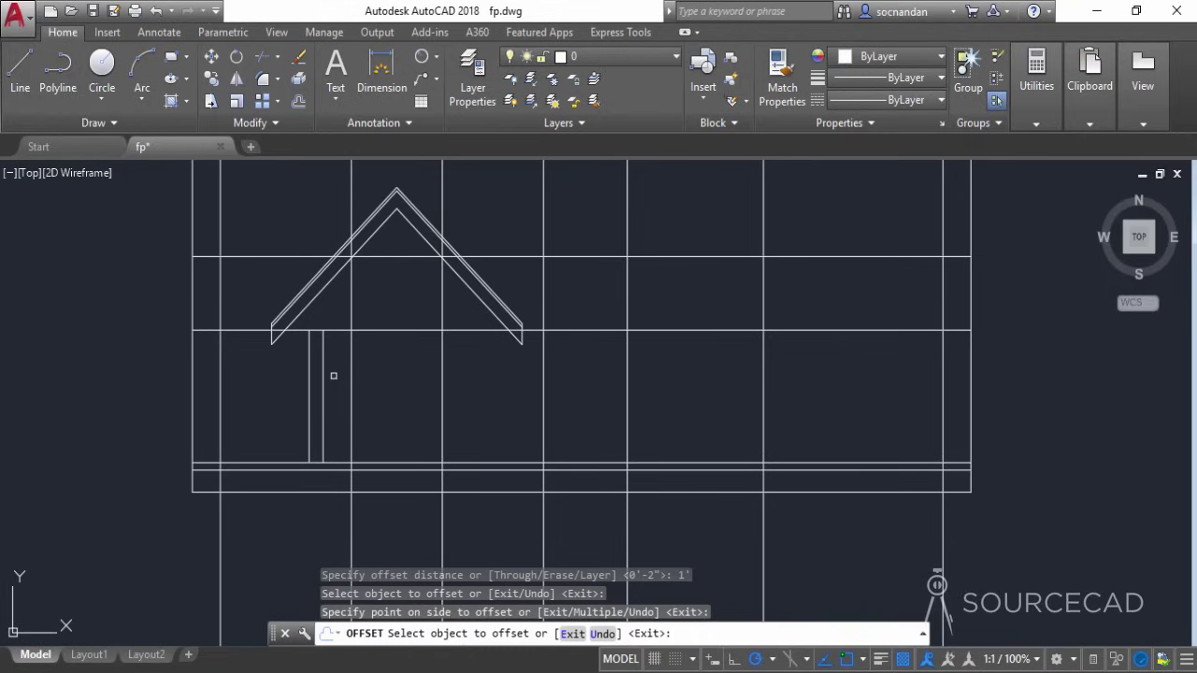
{"action": "right_click", "coordinate": [249, 378]}
{"action": "left_click", "coordinate": [281, 393]}
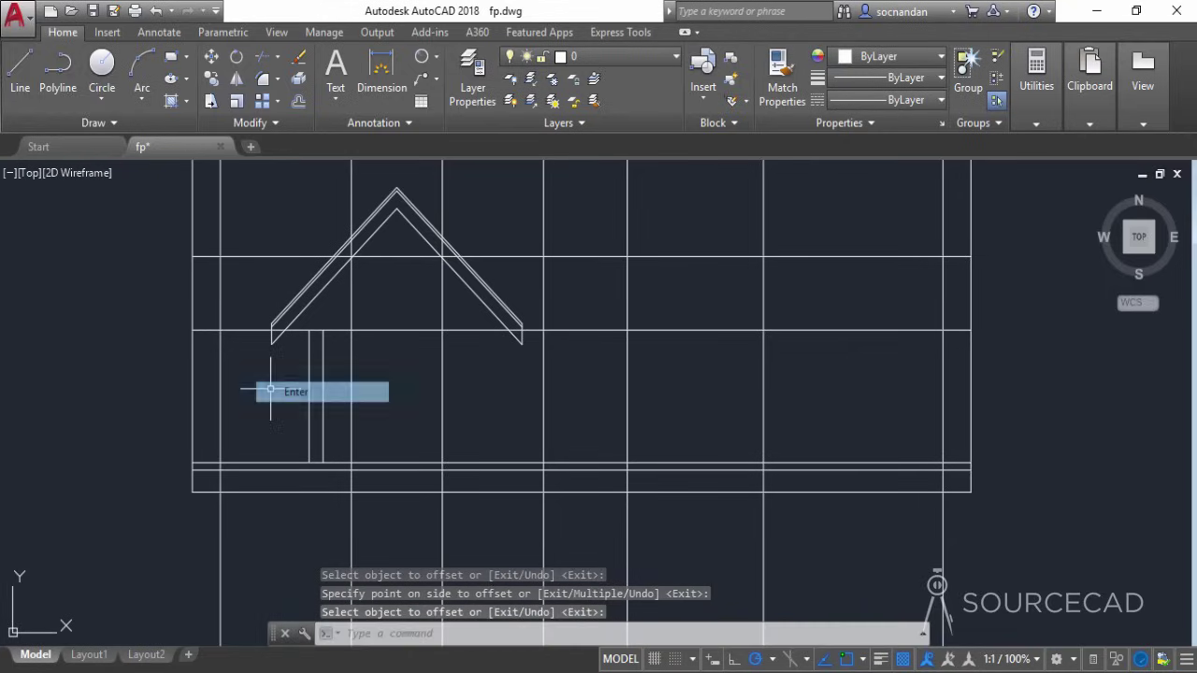
Draw a thin rectangle slightly wider than the column, starting at the column's top-left corner and extending up and right
{"action": "left_click", "coordinate": [175, 60]}
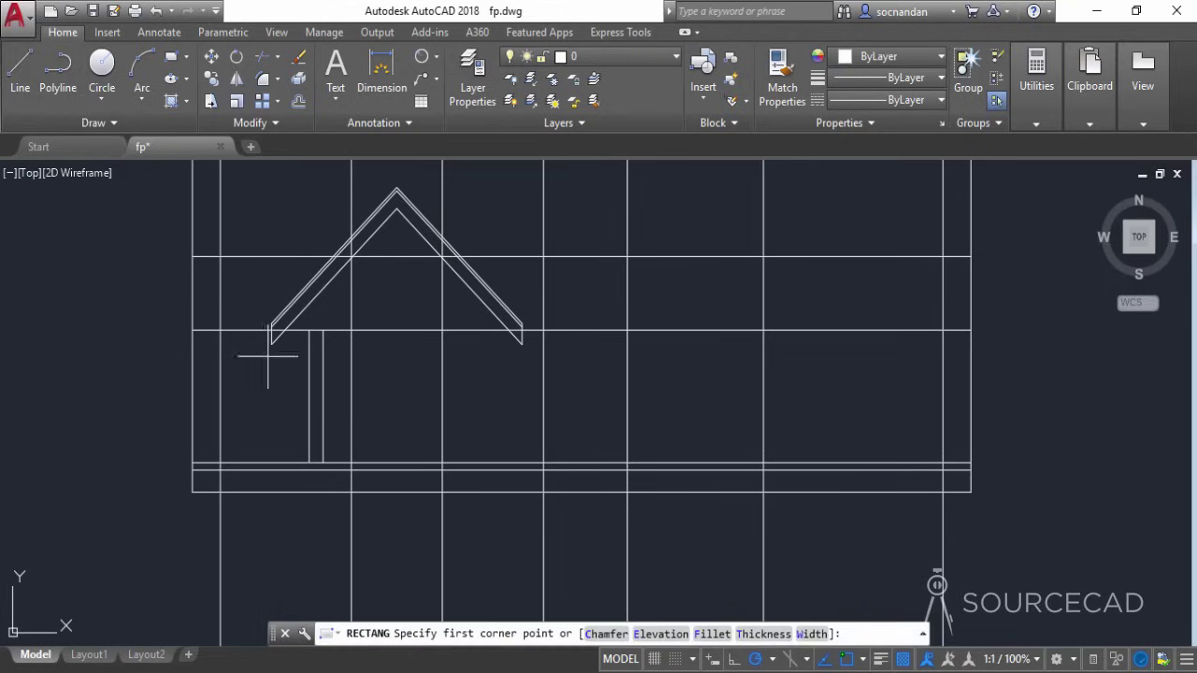
{"action": "scroll", "coordinate": [282, 350], "scroll_direction": "up", "scroll_amount": 5}
{"action": "middle_click_drag", "start_coordinate": [352, 329], "coordinate": [283, 390]}
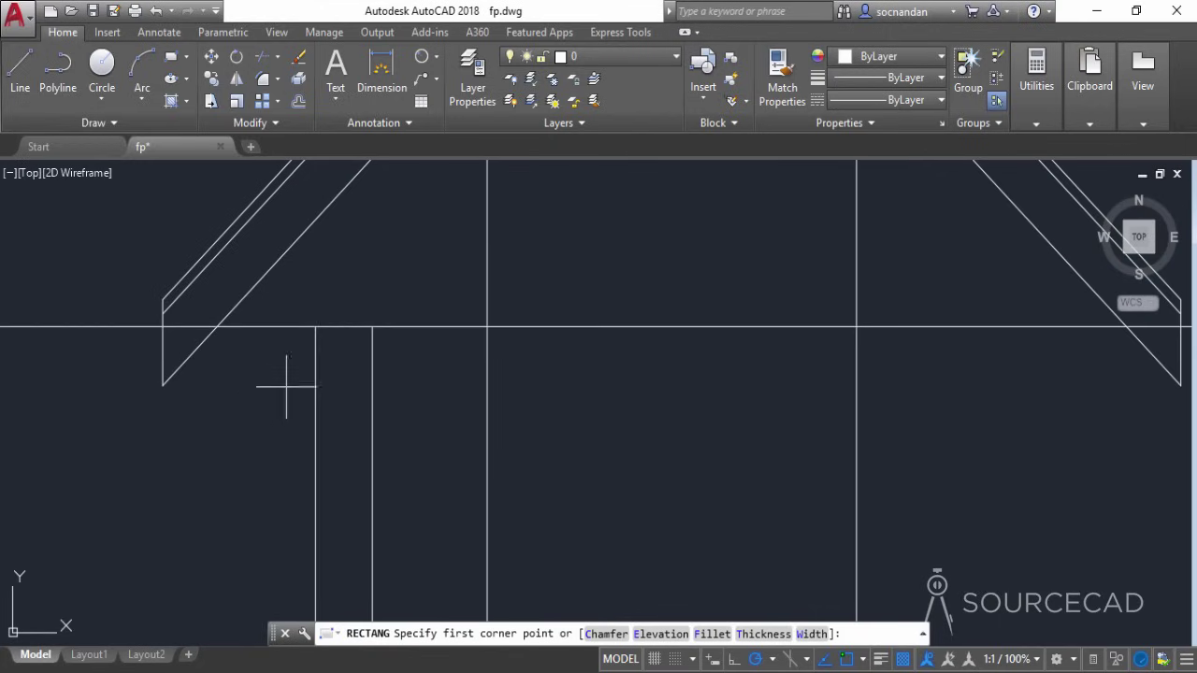
{"action": "left_click", "coordinate": [315, 326]}
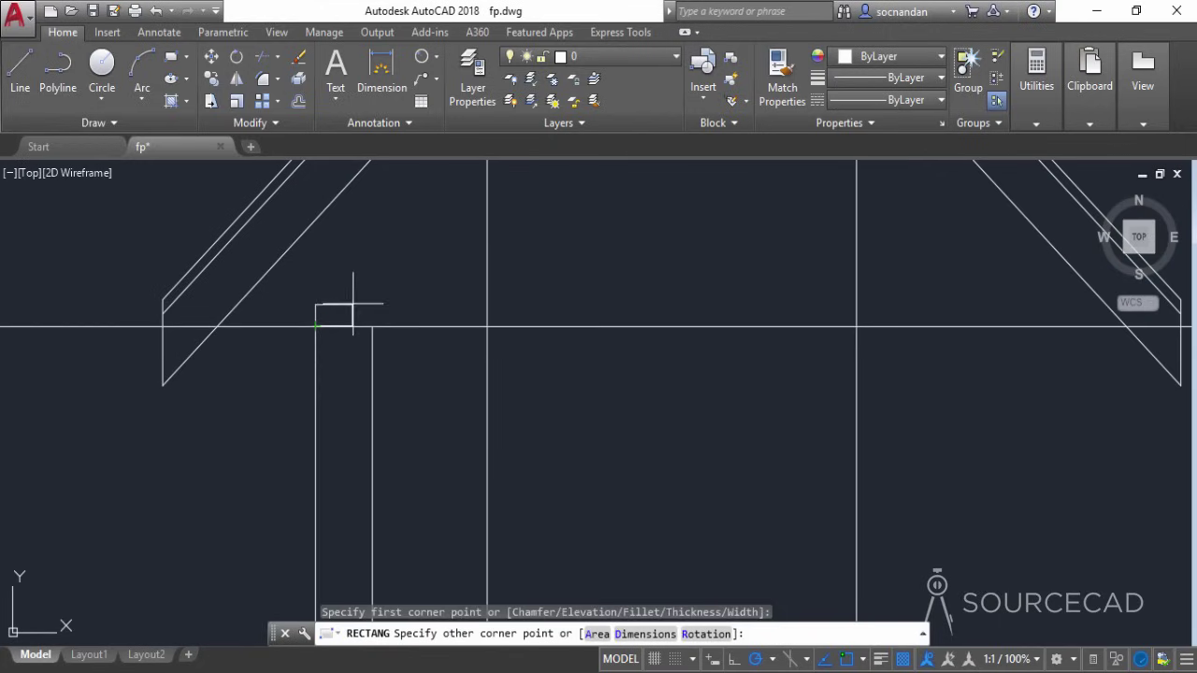
{"action": "left_click", "coordinate": [412, 300]}
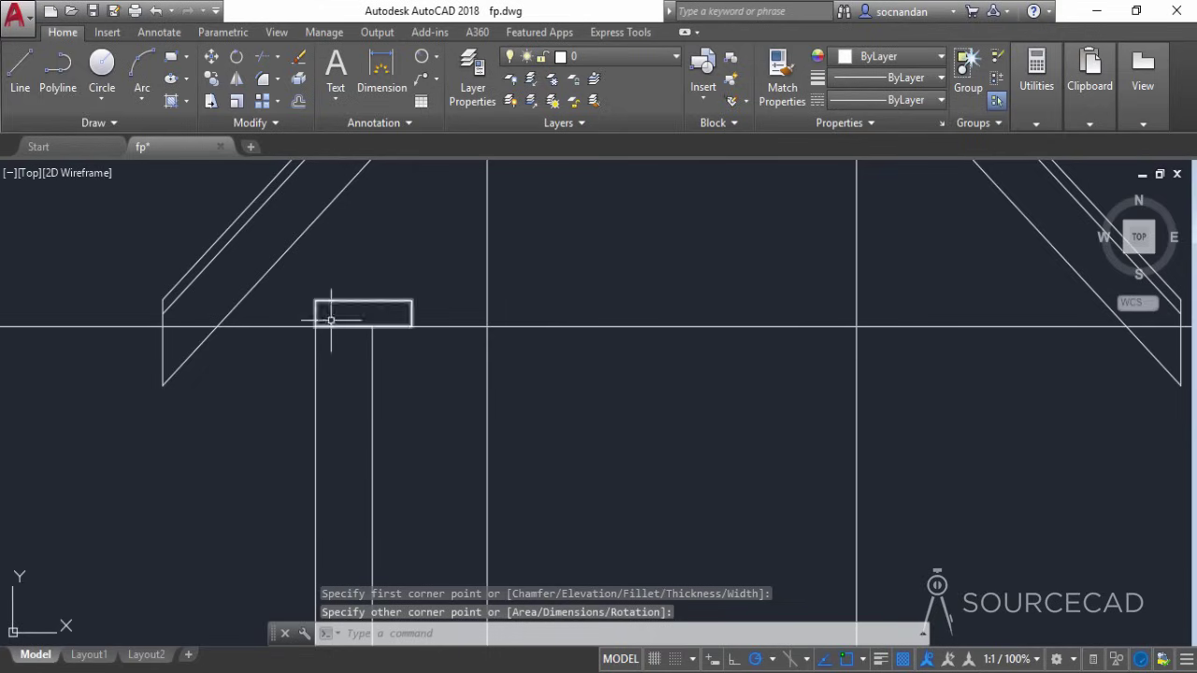
Move the rectangle by its top midpoint to the centre of the column's top, so it caps the column symmetrically
{"action": "left_click", "coordinate": [401, 300]}
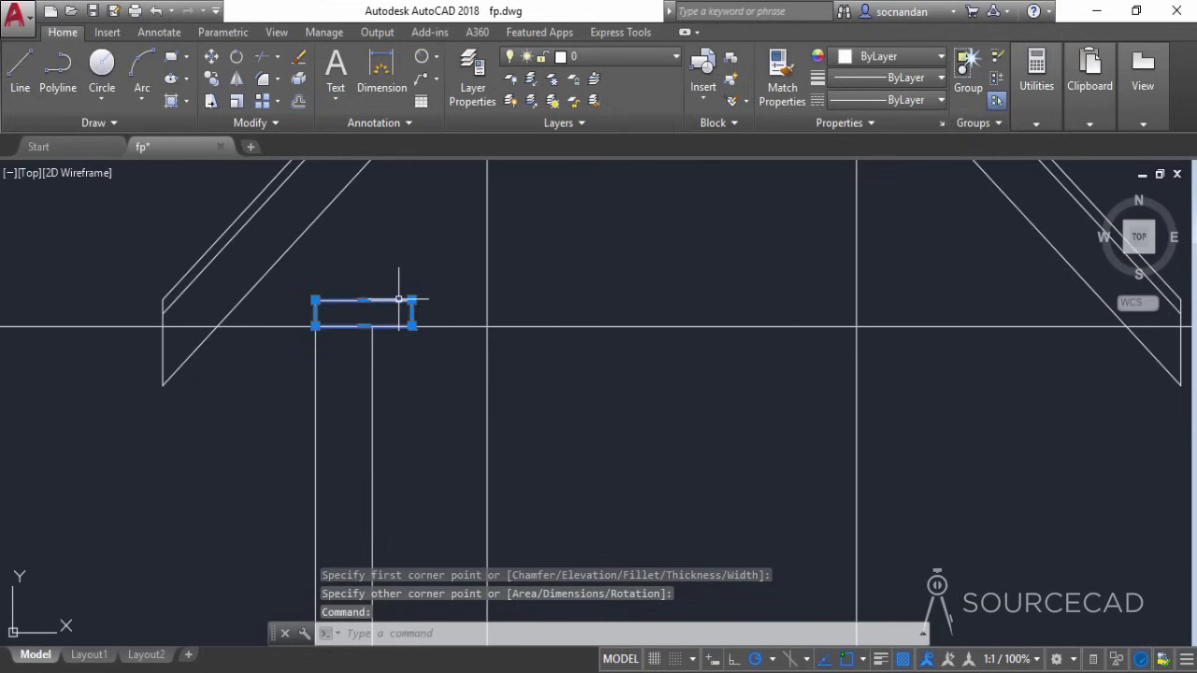
{"action": "left_click", "coordinate": [212, 57]}
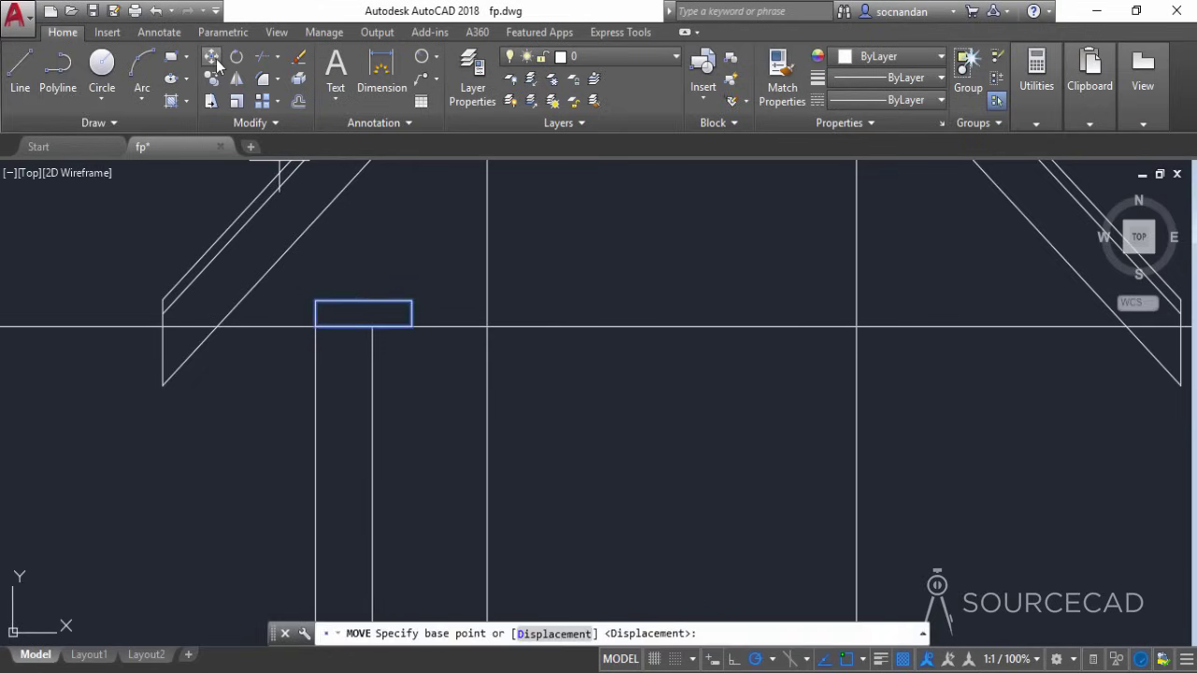
{"action": "left_click", "coordinate": [364, 301]}
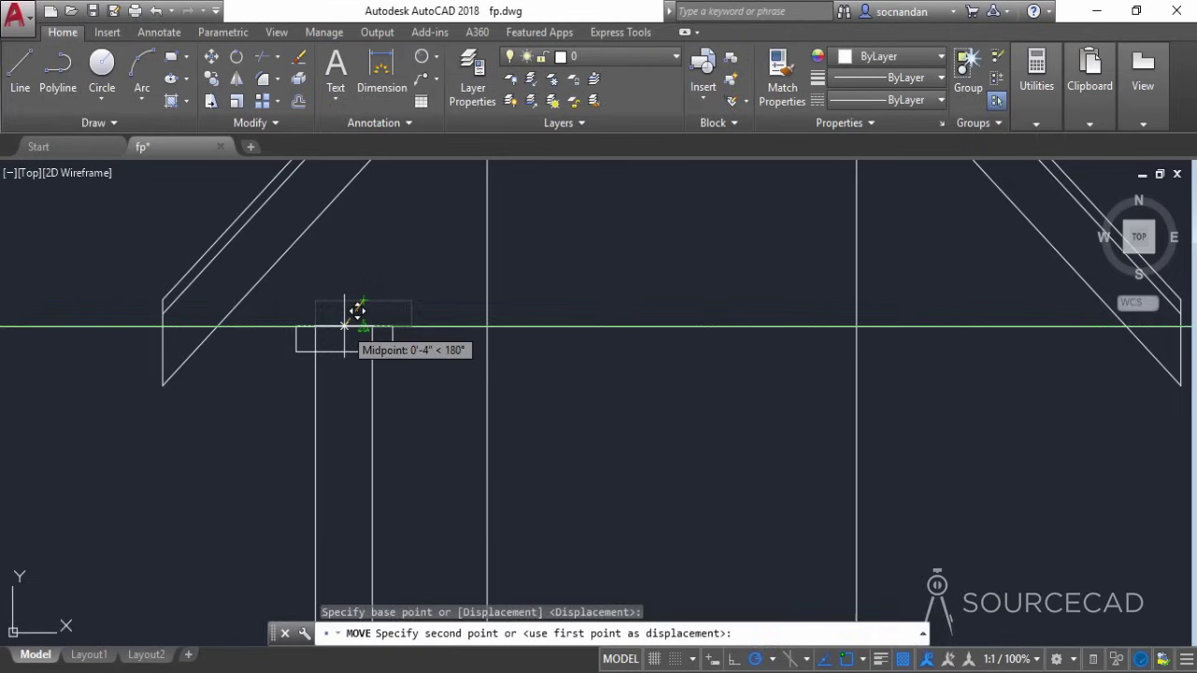
{"action": "left_click", "coordinate": [344, 327]}
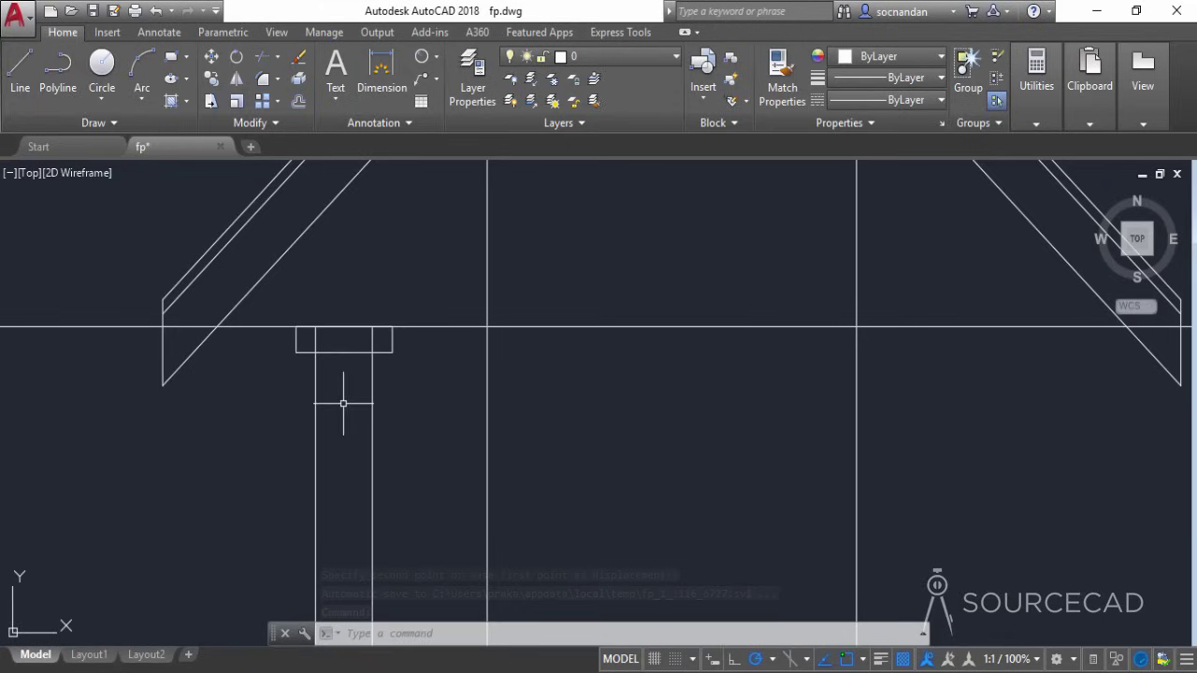
Copy the cap rectangle straight down by its lower-right corner, once slightly above the column's foot and once onto the uppermost base line
{"action": "scroll", "coordinate": [343, 403], "scroll_direction": "down", "scroll_amount": 2}
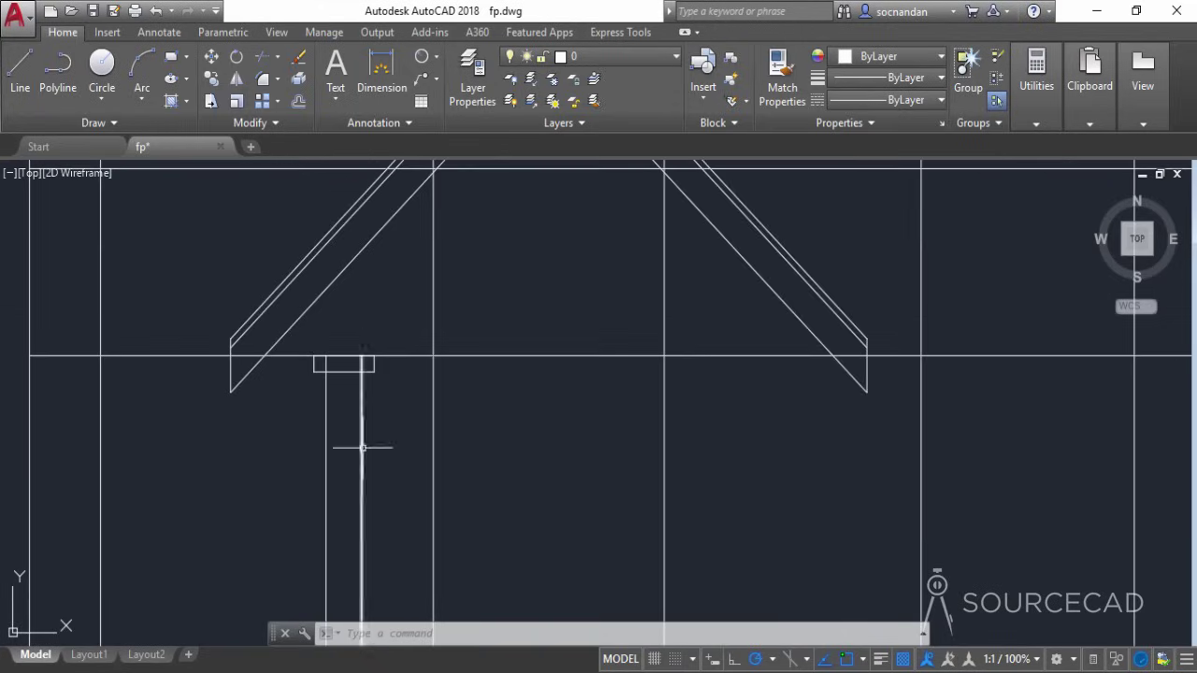
{"action": "middle_click_drag", "start_coordinate": [378, 389], "coordinate": [390, 262]}
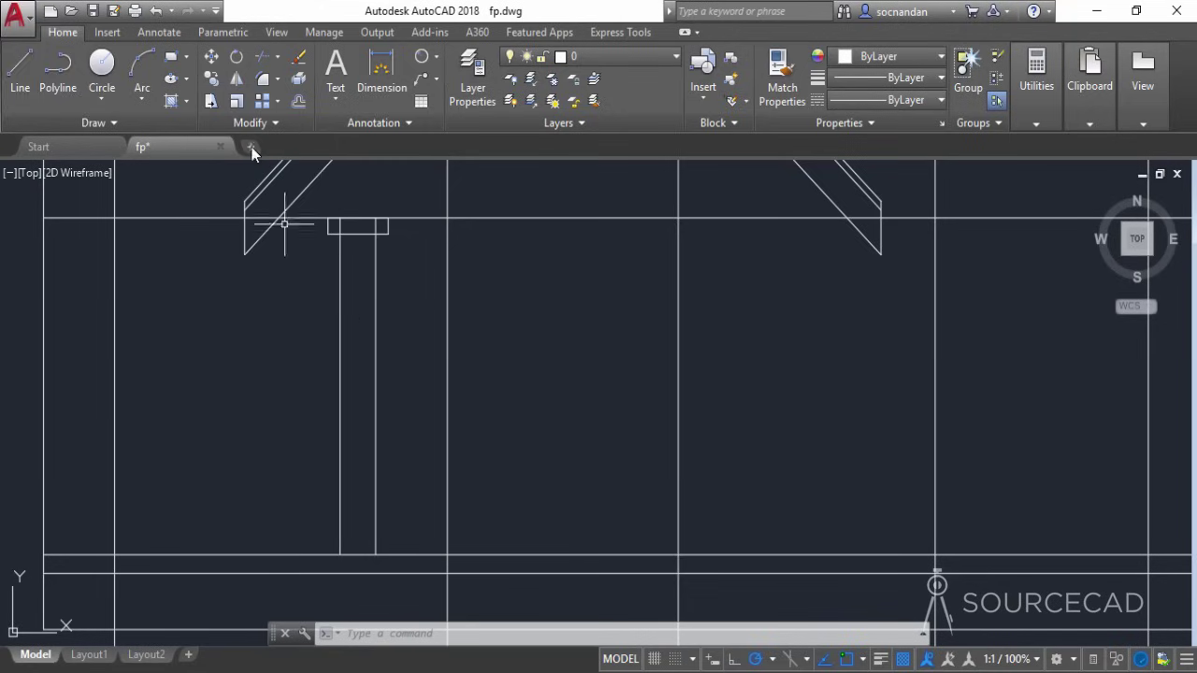
{"action": "left_click", "coordinate": [211, 79]}
{"action": "left_click", "coordinate": [372, 233]}
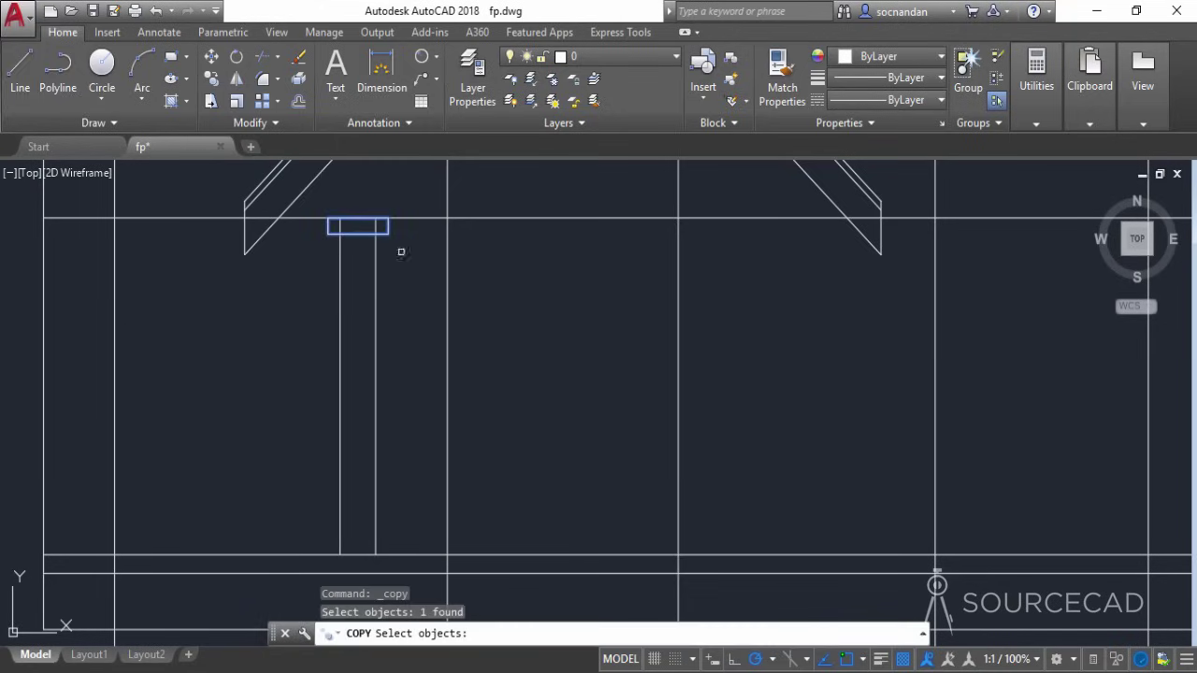
{"action": "key", "text": "Return"}
{"action": "left_click", "coordinate": [388, 233]}
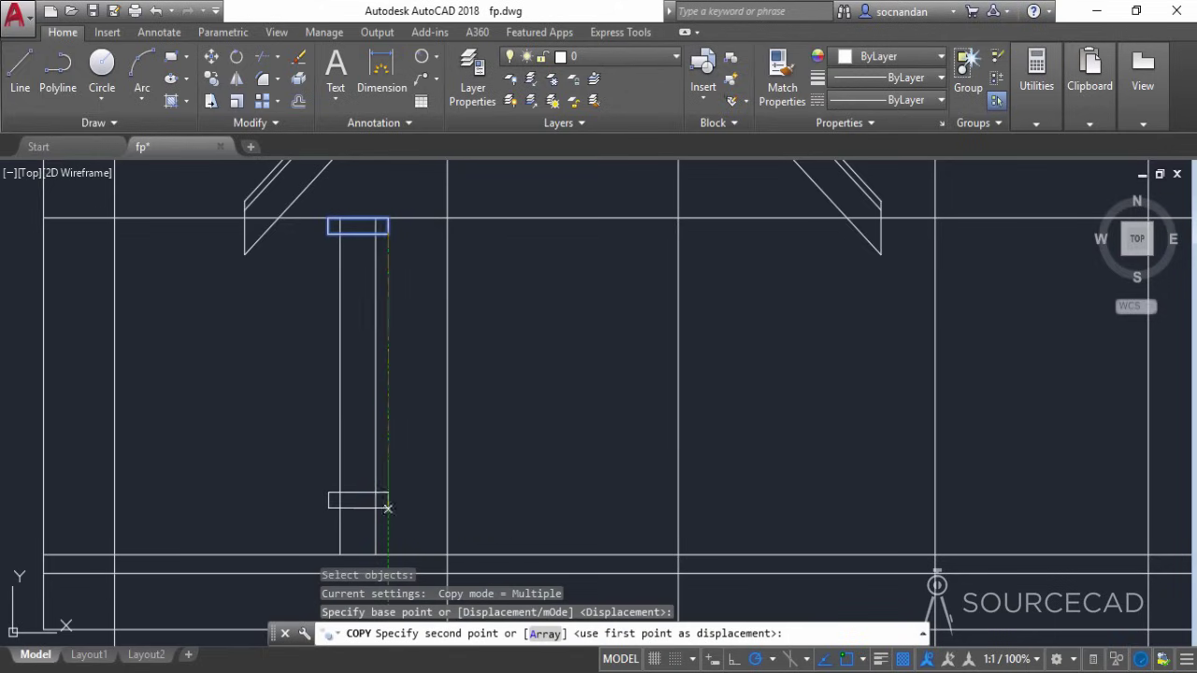
{"action": "left_click", "coordinate": [388, 507]}
{"action": "left_click", "coordinate": [388, 554]}
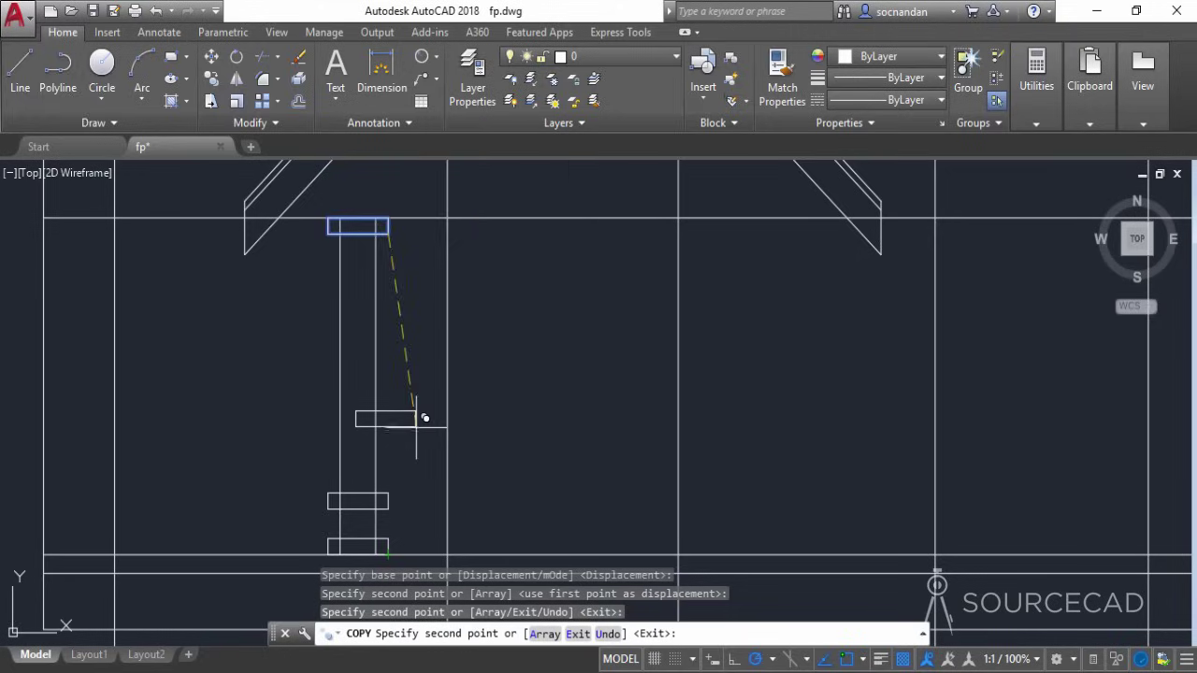
{"action": "right_click", "coordinate": [416, 425]}
{"action": "left_click", "coordinate": [474, 200]}
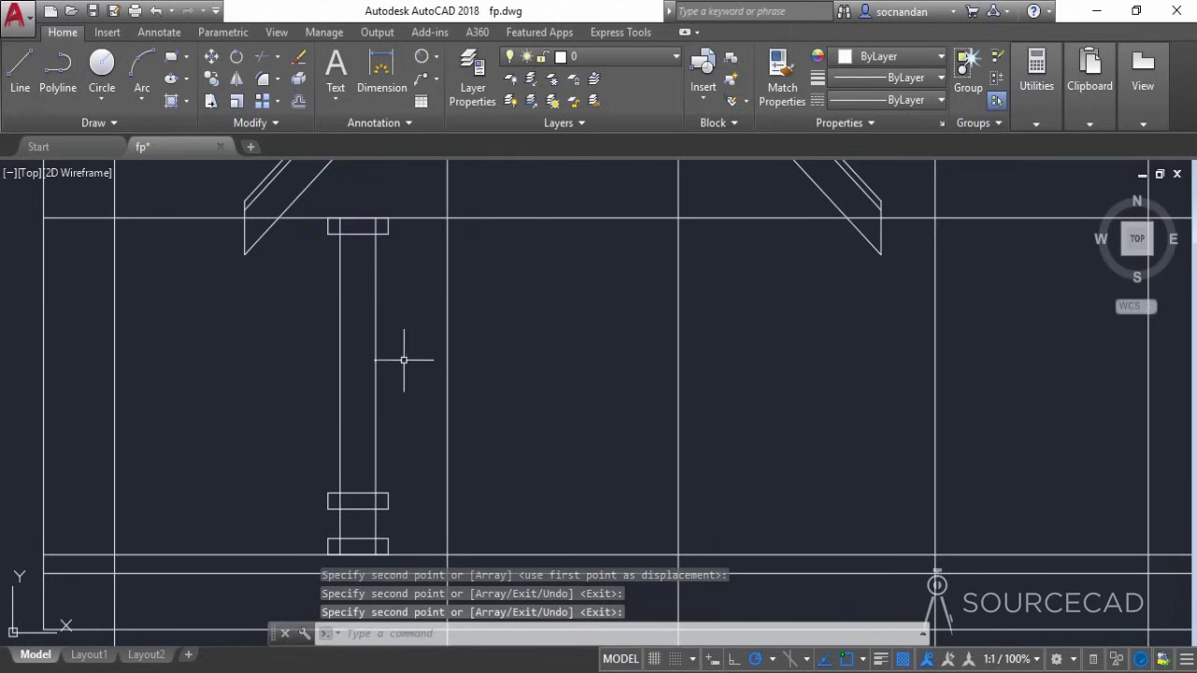
Trim the column lines inside the cap and base rectangles, and the outermost vertical lines between roof level and the base
{"action": "left_click", "coordinate": [263, 58]}
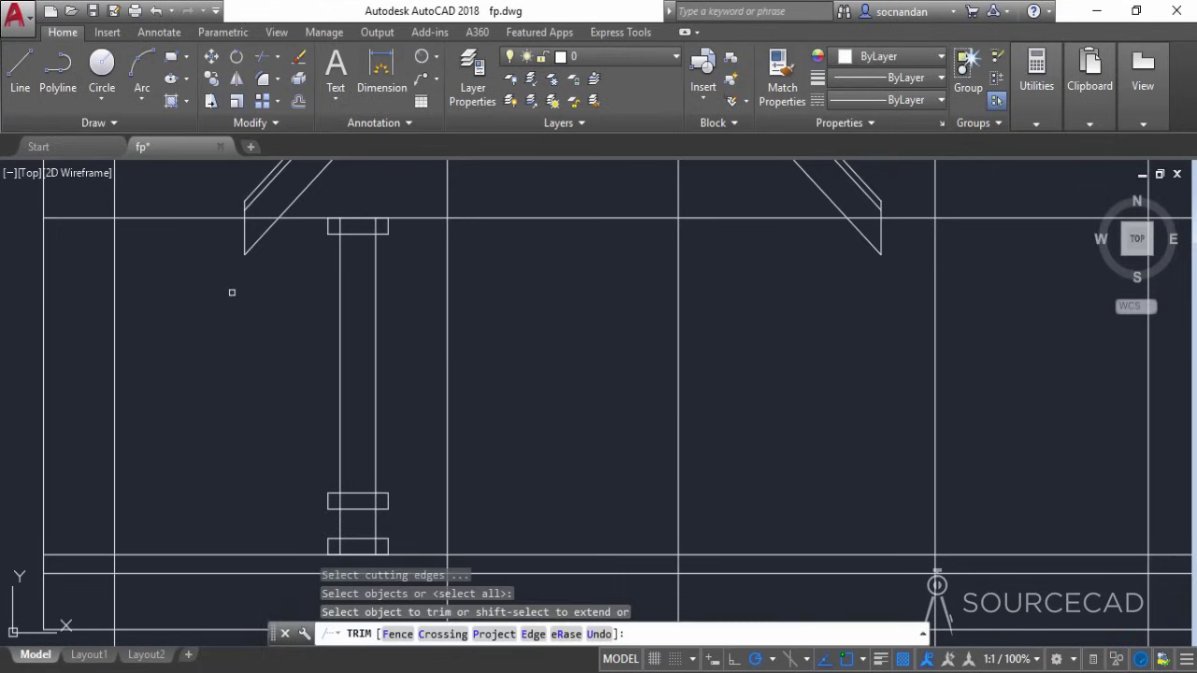
{"action": "left_click", "coordinate": [339, 226]}
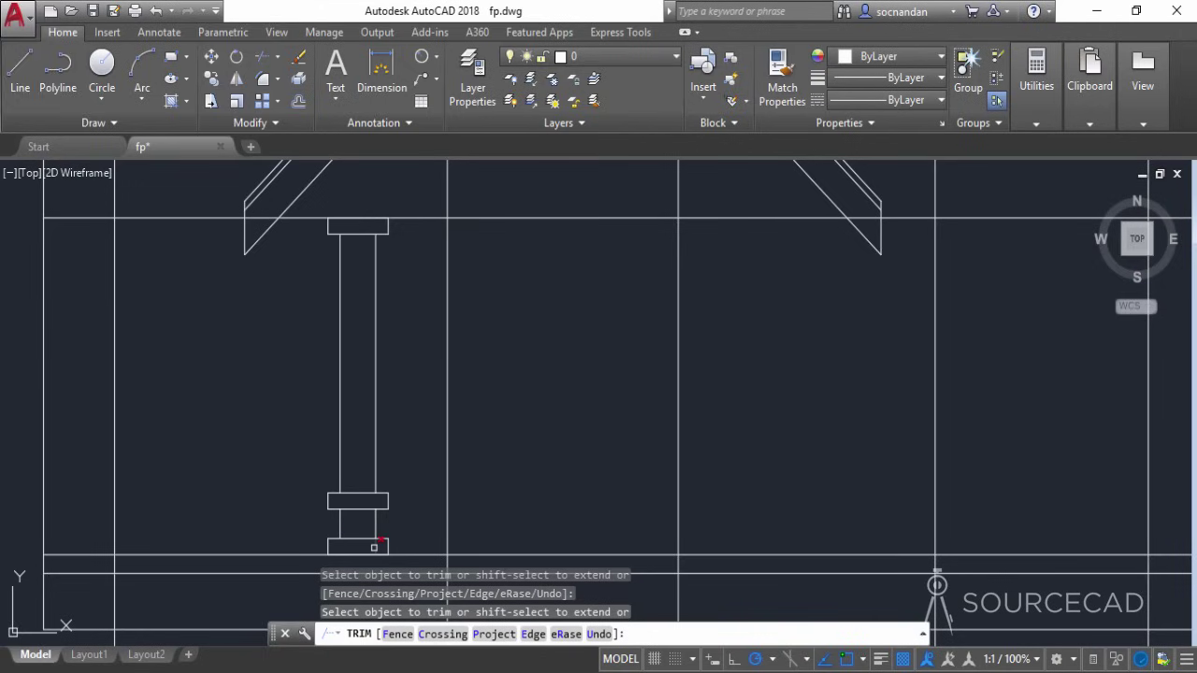
{"action": "scroll", "coordinate": [277, 482], "scroll_direction": "down", "scroll_amount": 4}
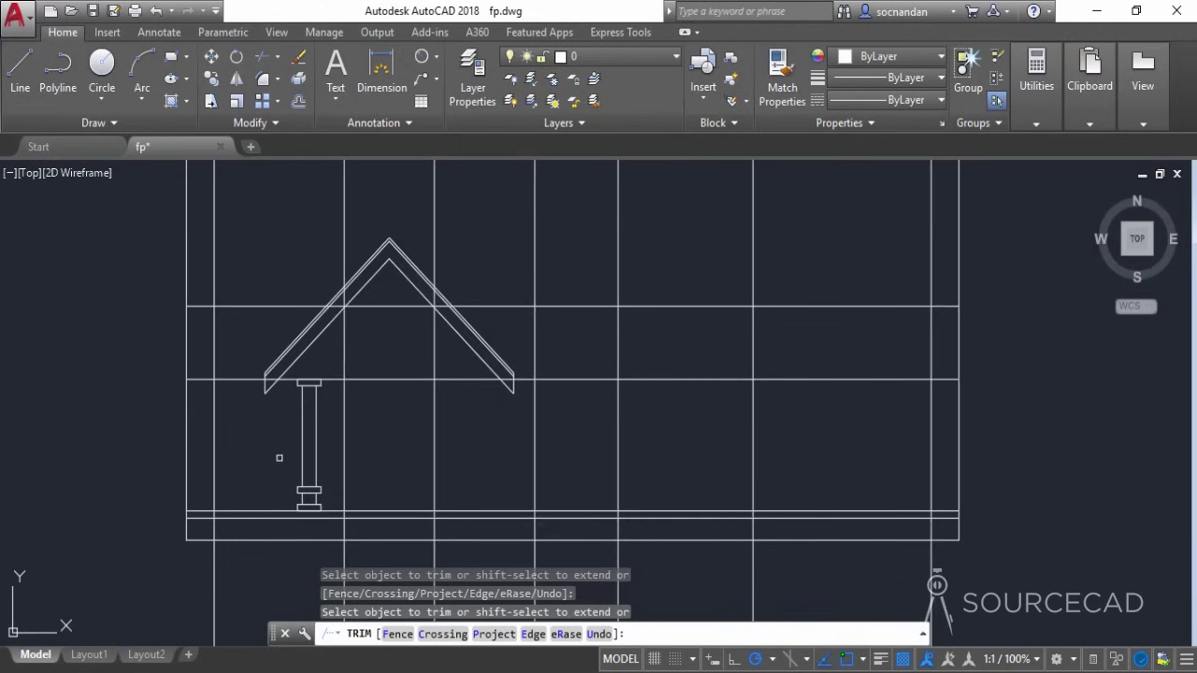
{"action": "middle_click_drag", "start_coordinate": [279, 458], "coordinate": [244, 461]}
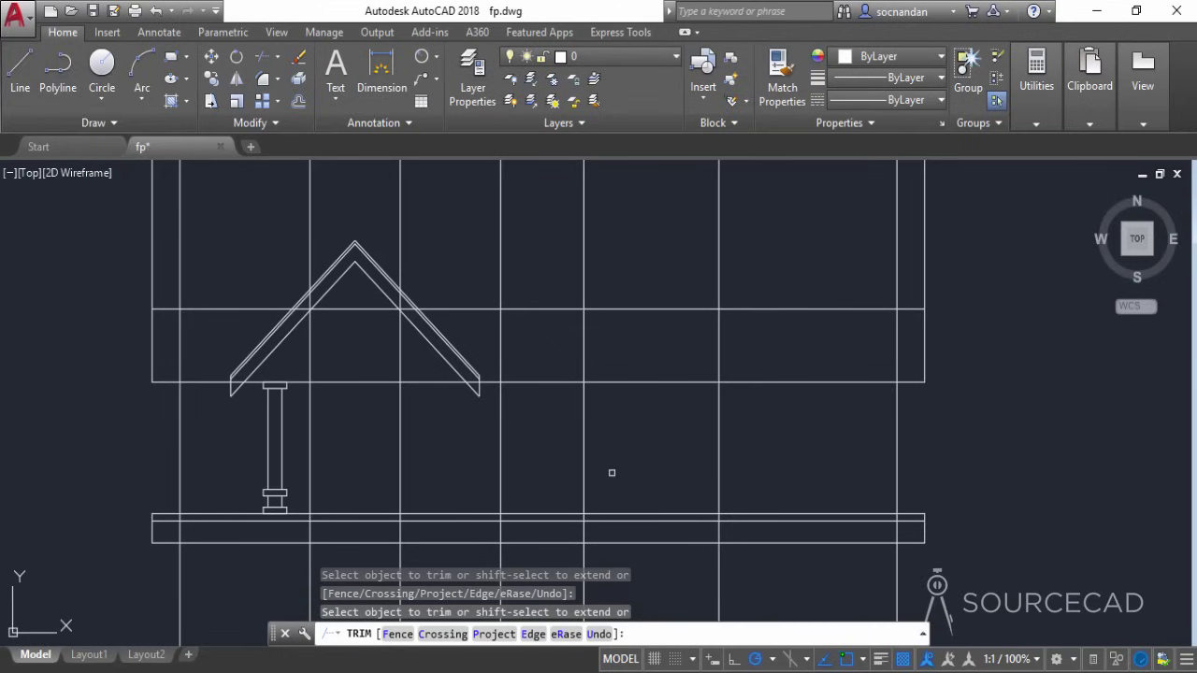
{"action": "right_click", "coordinate": [446, 433]}
{"action": "left_click", "coordinate": [502, 172]}
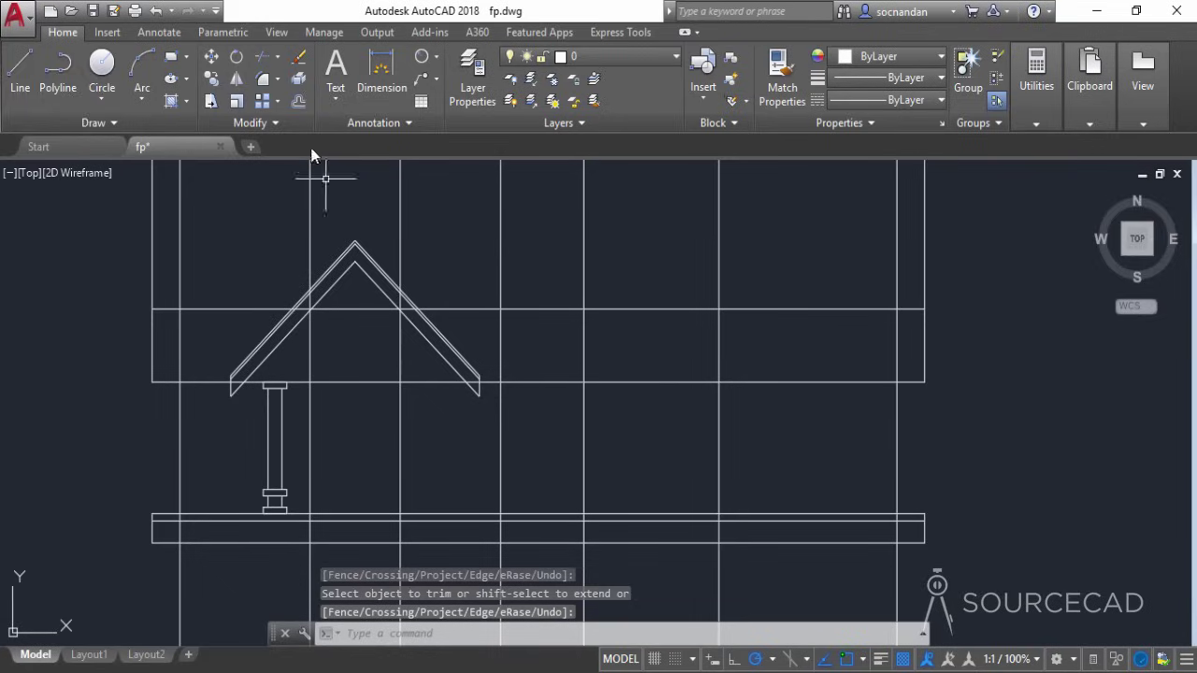
Offset the roof's lowest horizontal line 2' upward, across the porch gable
{"action": "left_click", "coordinate": [298, 100]}
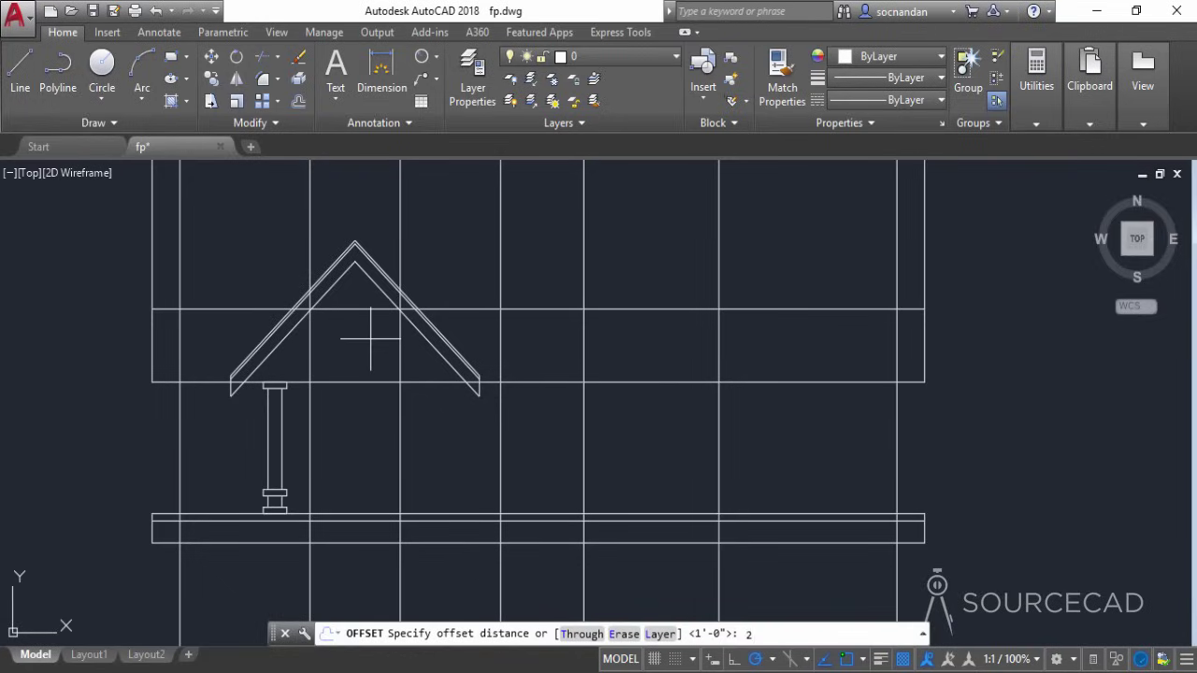
{"action": "key", "text": "Return"}
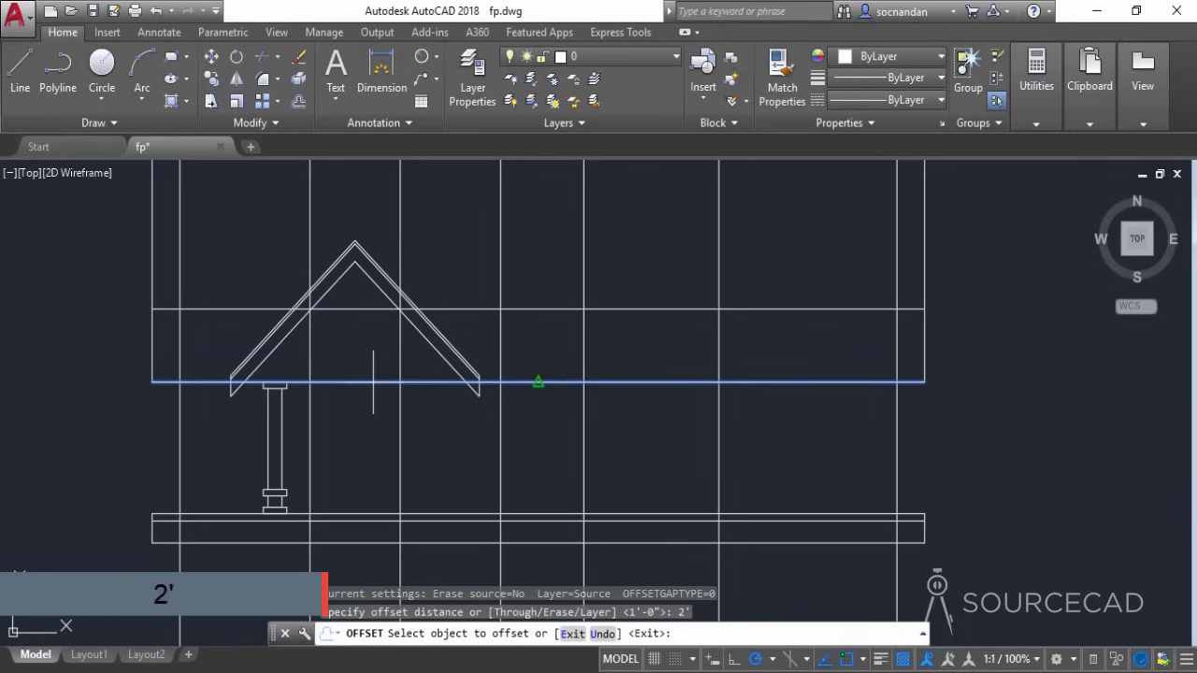
{"action": "left_click", "coordinate": [537, 382]}
{"action": "left_click", "coordinate": [372, 348]}
{"action": "right_click", "coordinate": [364, 343]}
{"action": "left_click", "coordinate": [386, 348]}
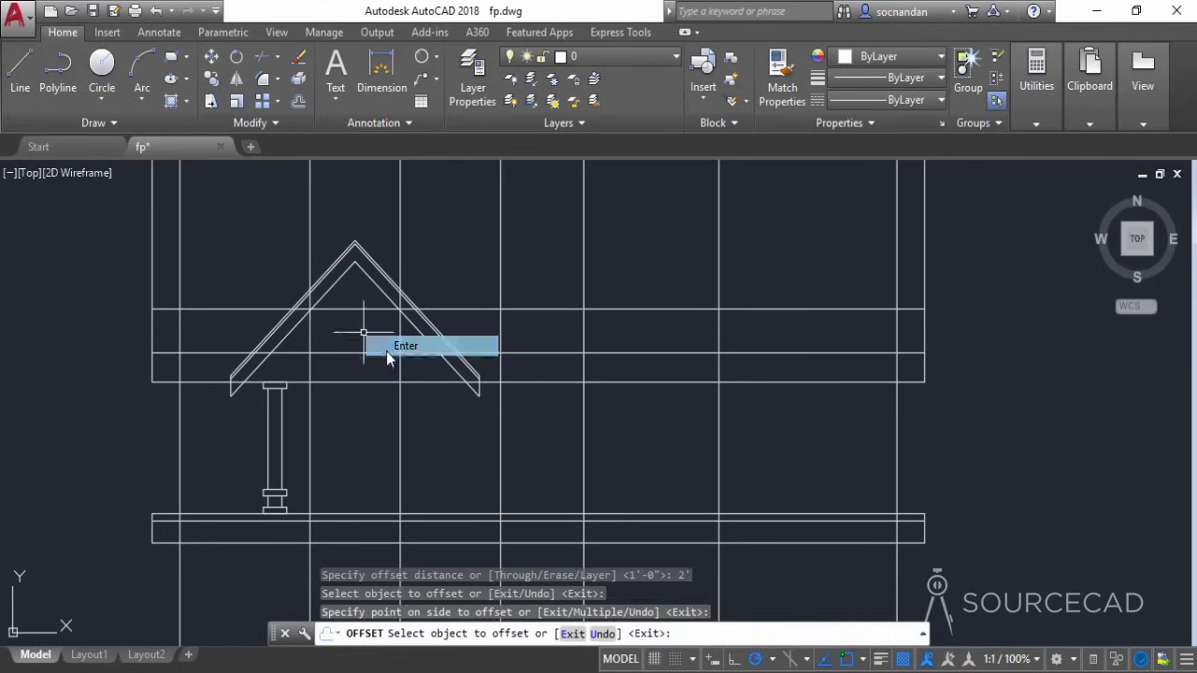
Trim the offset line outside the gable's inner sloping edges on both sides
{"action": "left_click", "coordinate": [262, 56]}
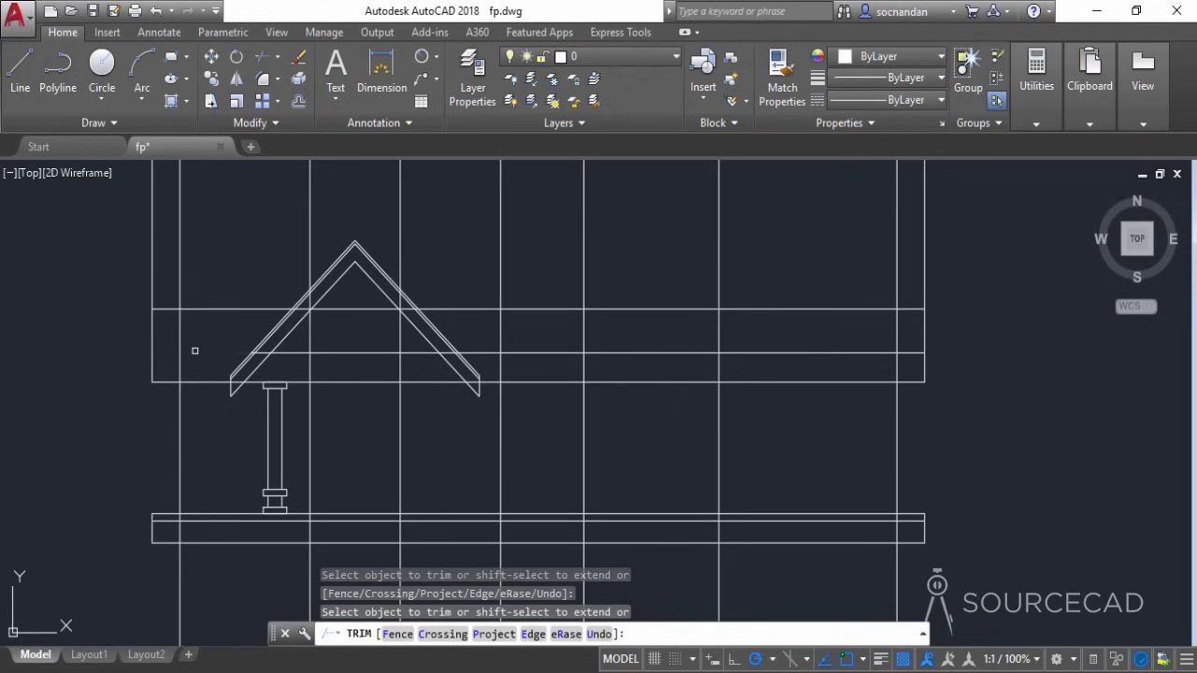
{"action": "scroll", "coordinate": [195, 351], "scroll_direction": "up", "scroll_amount": 8}
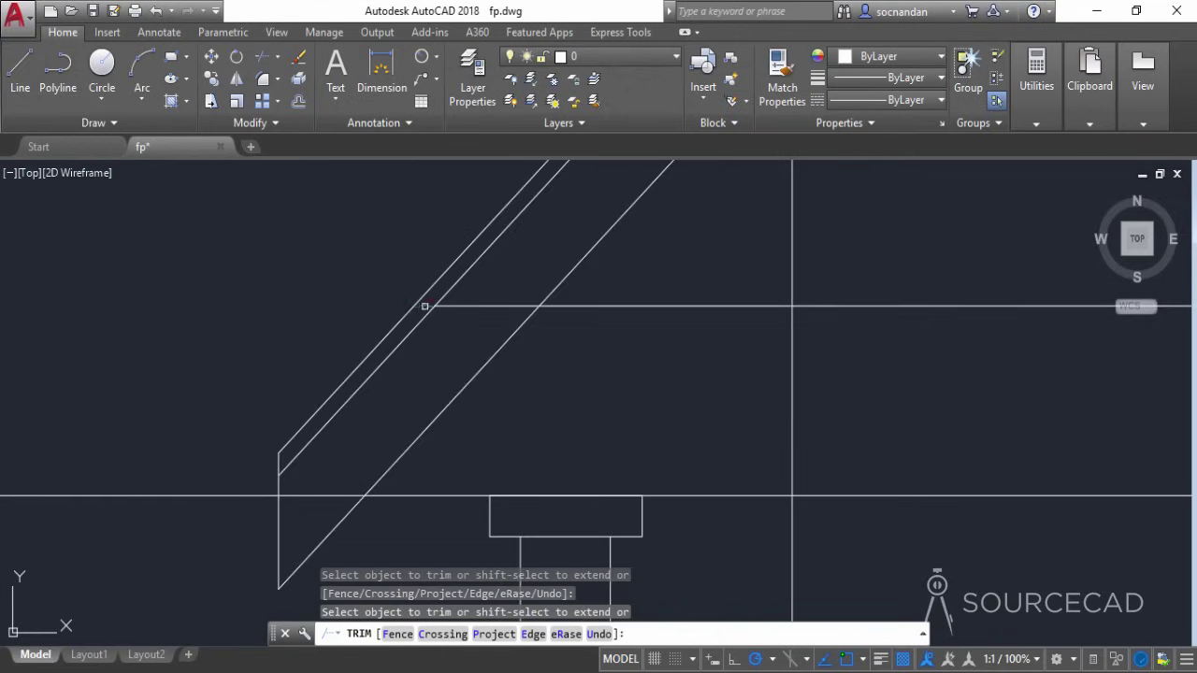
{"action": "scroll", "coordinate": [476, 308], "scroll_direction": "down", "scroll_amount": 3}
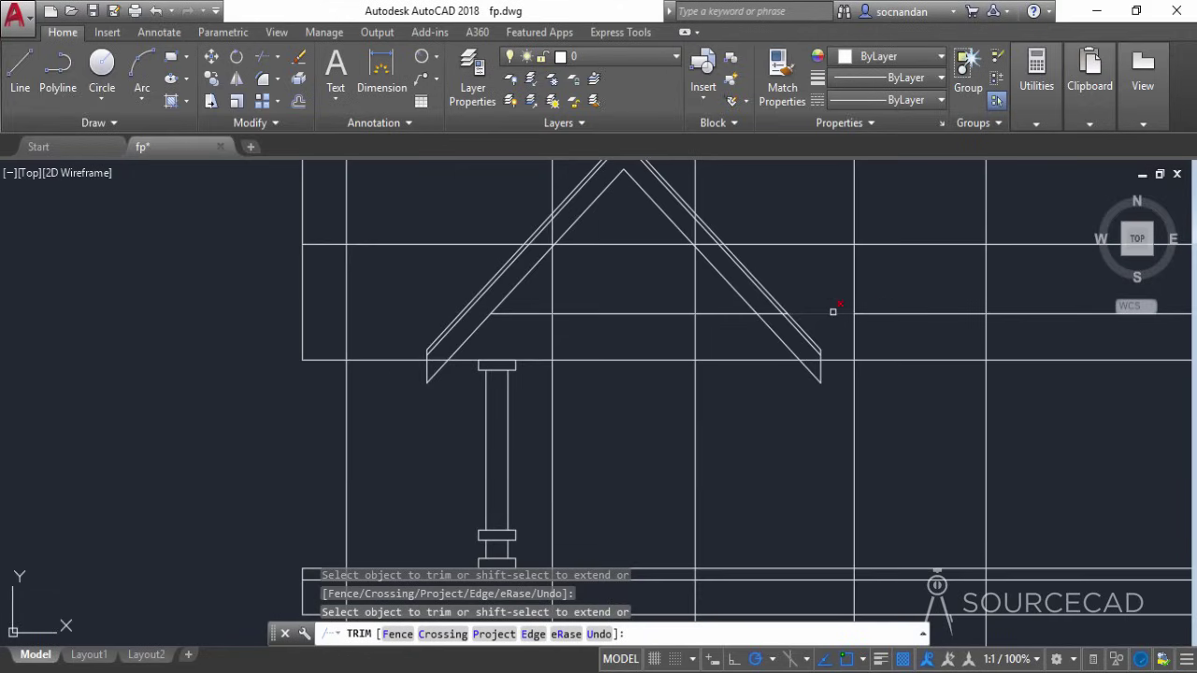
{"action": "scroll", "coordinate": [802, 318], "scroll_direction": "up", "scroll_amount": 6}
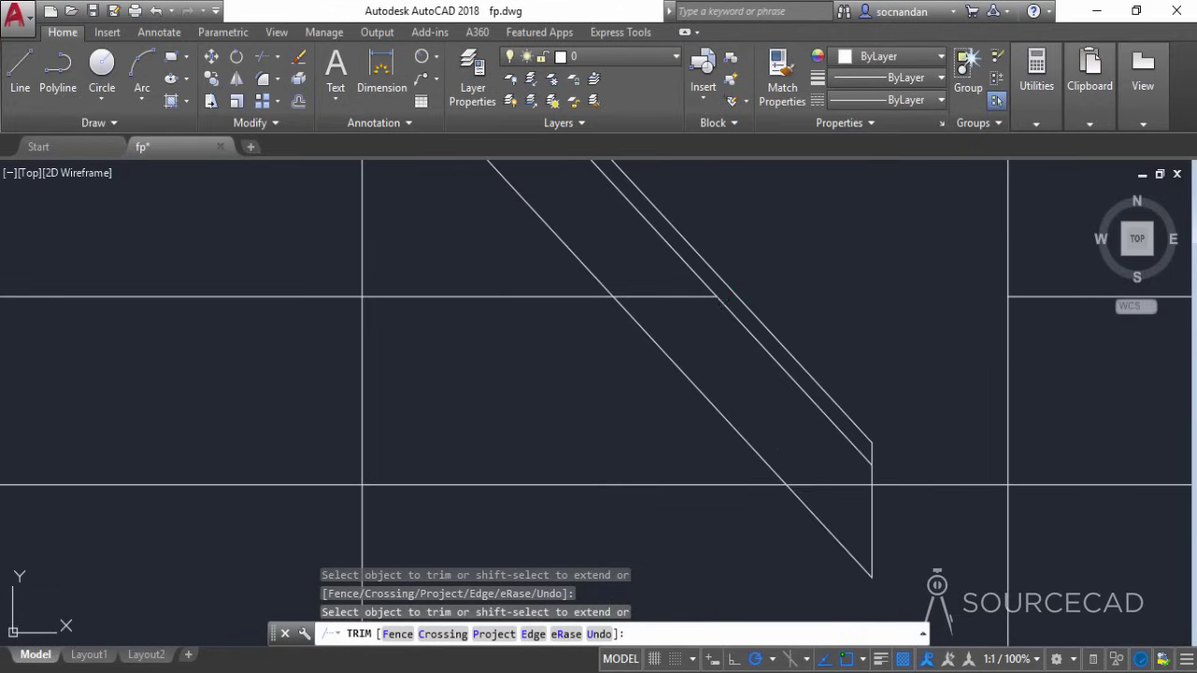
{"action": "scroll", "coordinate": [687, 297], "scroll_direction": "down", "scroll_amount": 4}
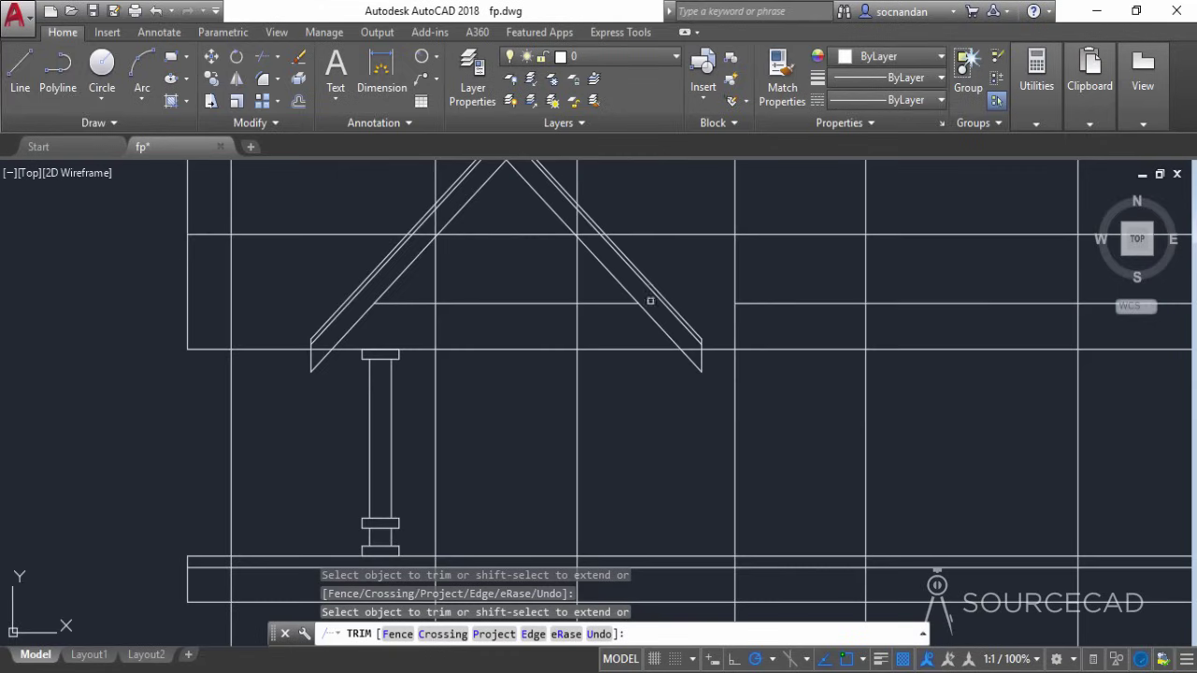
{"action": "right_click", "coordinate": [708, 283]}
{"action": "left_click", "coordinate": [748, 279]}
Erase the leftover piece of the offset line to the right of the gable
{"action": "left_click", "coordinate": [772, 303]}
{"action": "right_click", "coordinate": [776, 299]}
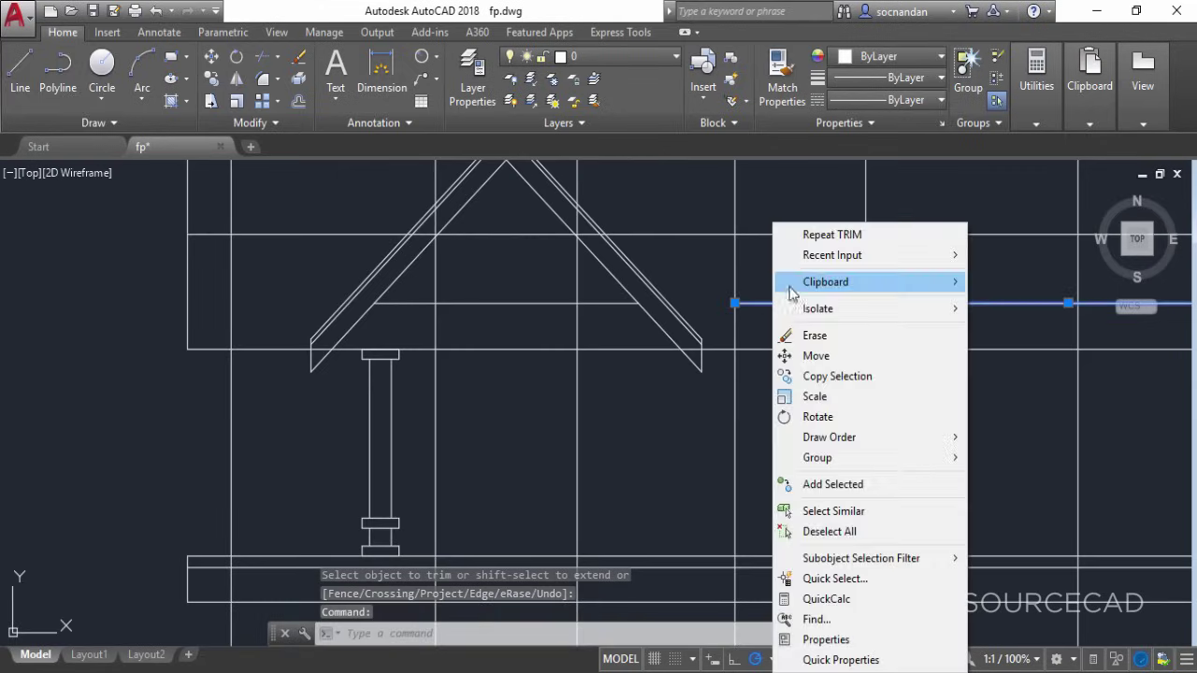
{"action": "left_click", "coordinate": [794, 334]}
Mirror the complete porch column about the vertical axis through the midpoint of the gable's horizontal line, keeping the original
{"action": "scroll", "coordinate": [548, 314], "scroll_direction": "down", "scroll_amount": 2}
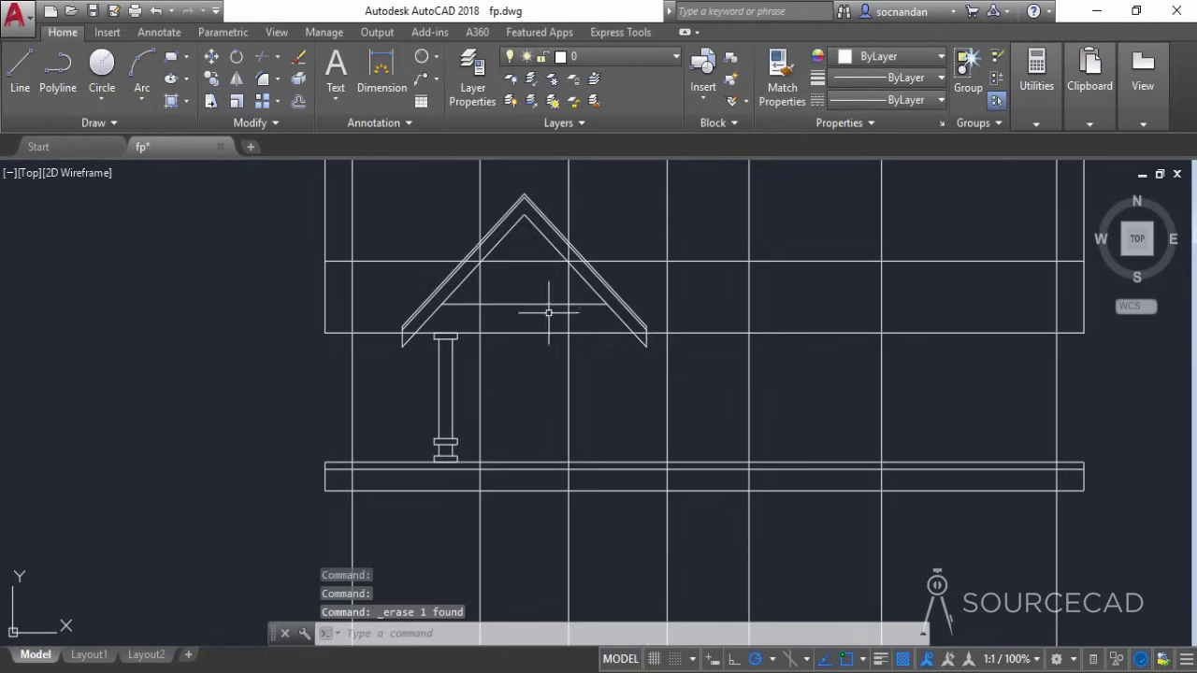
{"action": "middle_click_drag", "start_coordinate": [545, 406], "coordinate": [462, 347]}
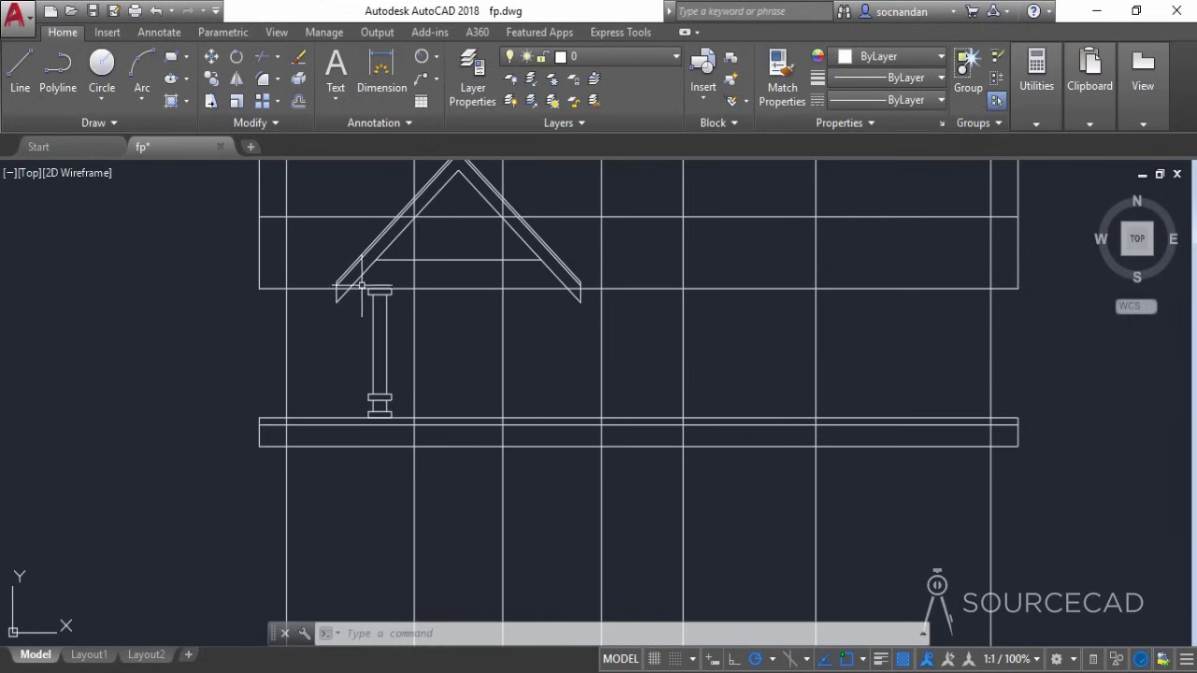
{"action": "left_click", "coordinate": [365, 284]}
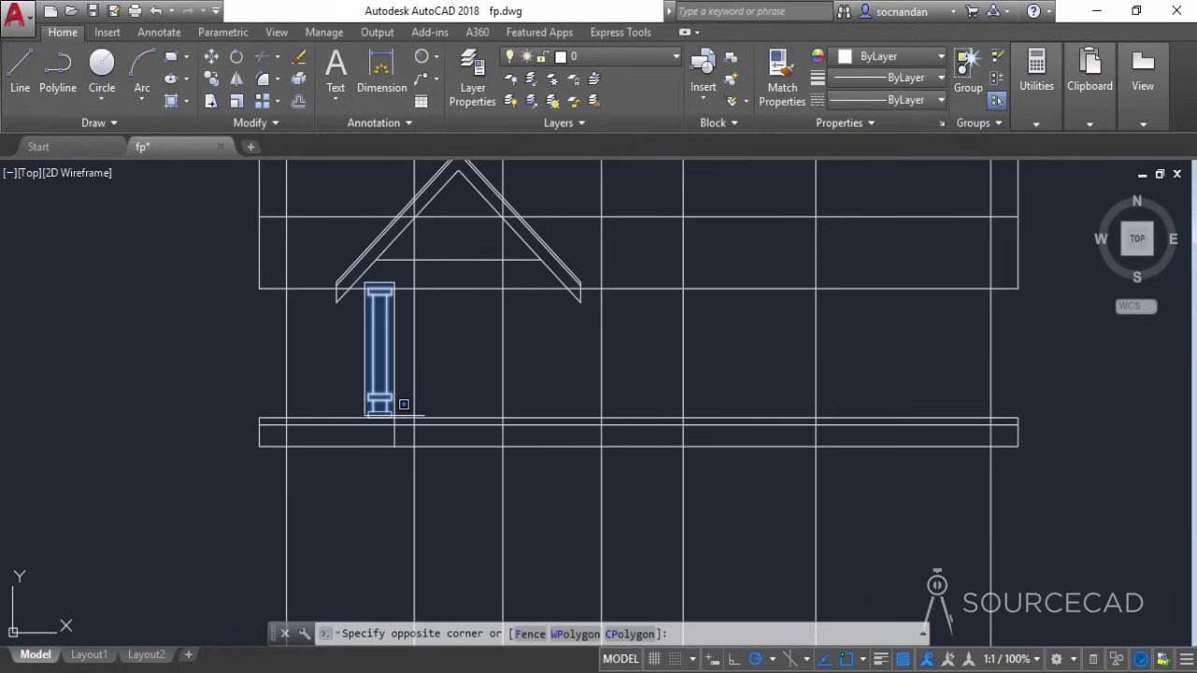
{"action": "left_click", "coordinate": [396, 424]}
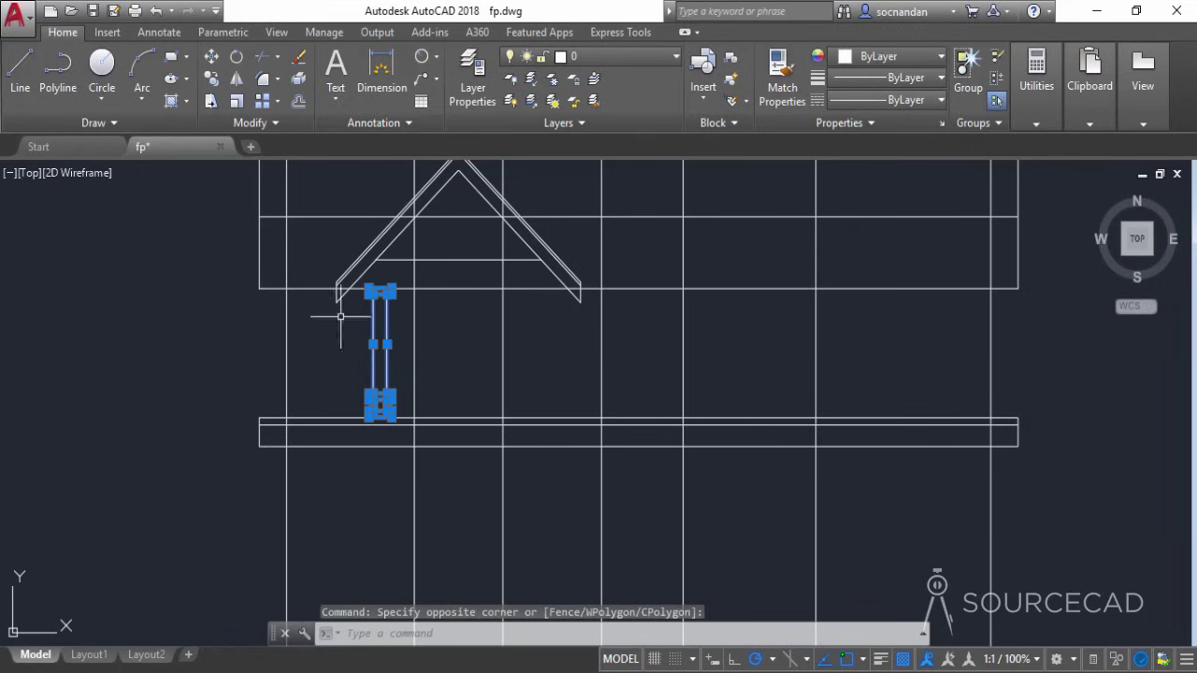
{"action": "left_click", "coordinate": [238, 80]}
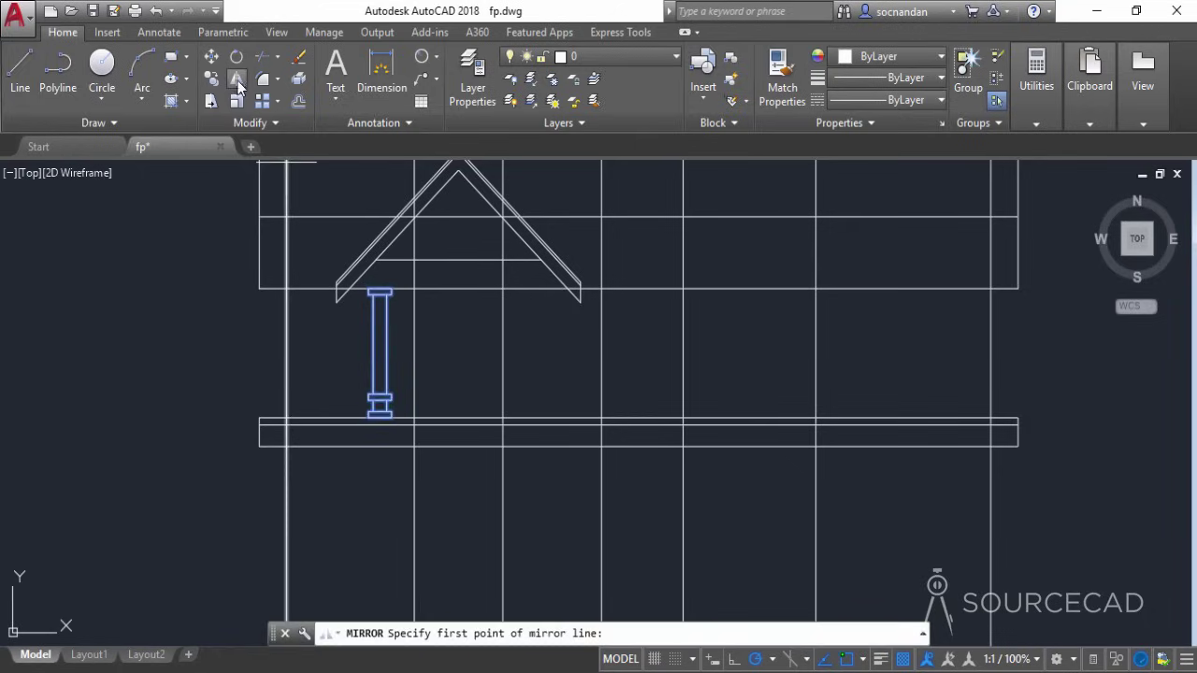
{"action": "left_click", "coordinate": [459, 259]}
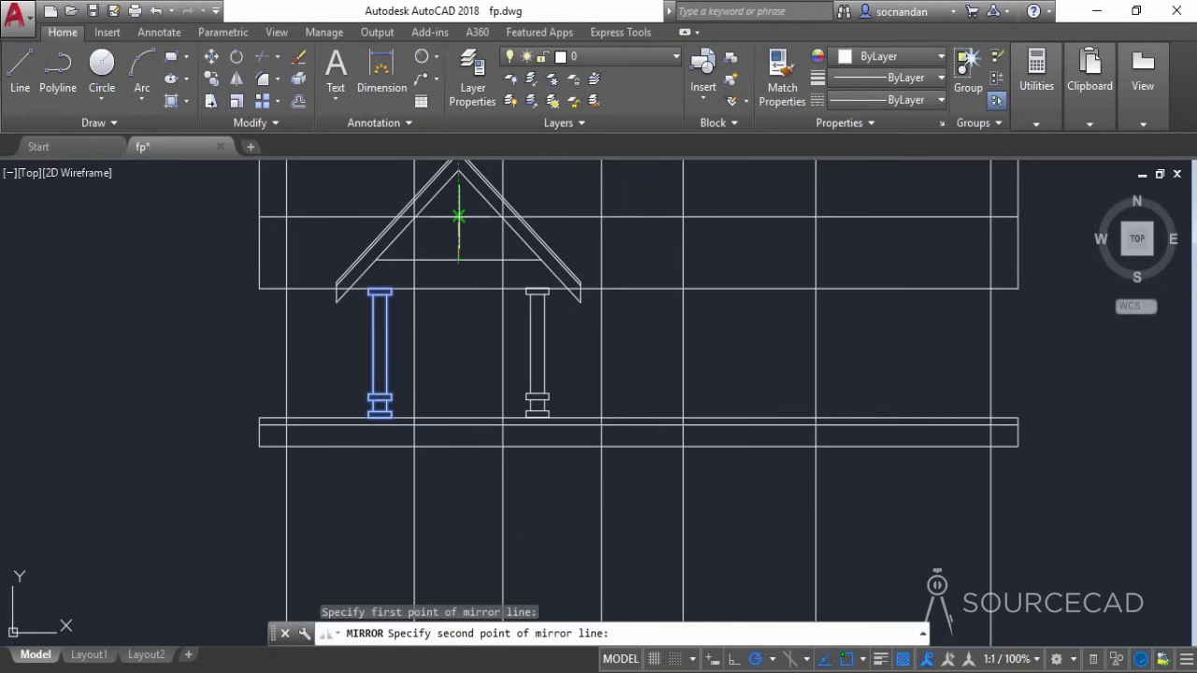
{"action": "left_click", "coordinate": [459, 208]}
{"action": "right_click", "coordinate": [462, 228]}
{"action": "left_click", "coordinate": [479, 249]}
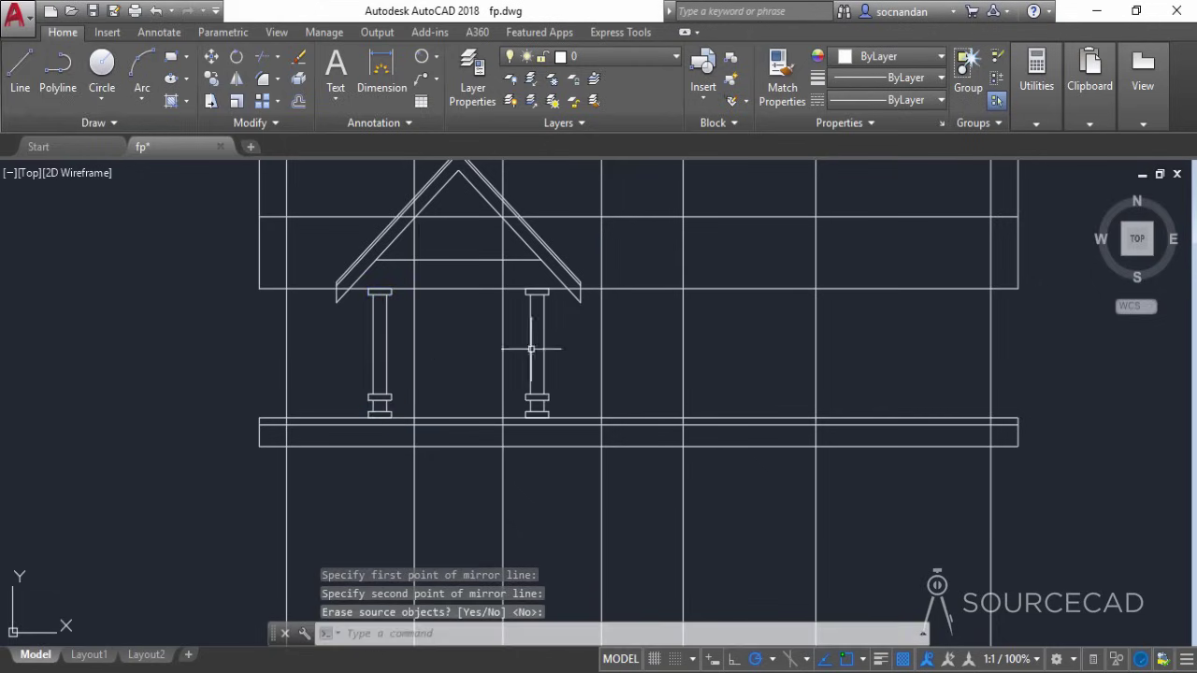
Offset the horizontal line at the column tops 2' downward for the door head
{"action": "scroll", "coordinate": [564, 344], "scroll_direction": "down", "scroll_amount": 2}
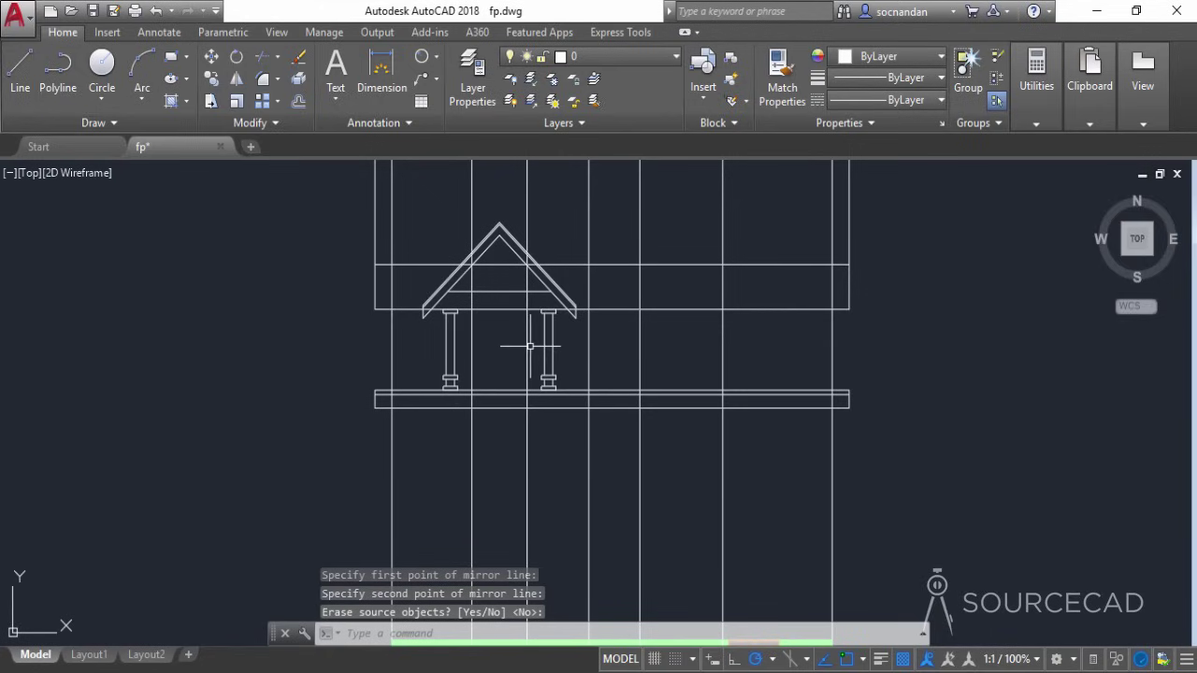
{"action": "scroll", "coordinate": [510, 347], "scroll_direction": "up", "scroll_amount": 2}
{"action": "mouse_move", "coordinate": [470, 371]}
{"action": "middle_mouse_down"}
{"action": "mouse_move", "coordinate": [395, 406]}
{"action": "mouse_move", "coordinate": [368, 438]}
{"action": "middle_mouse_up"}
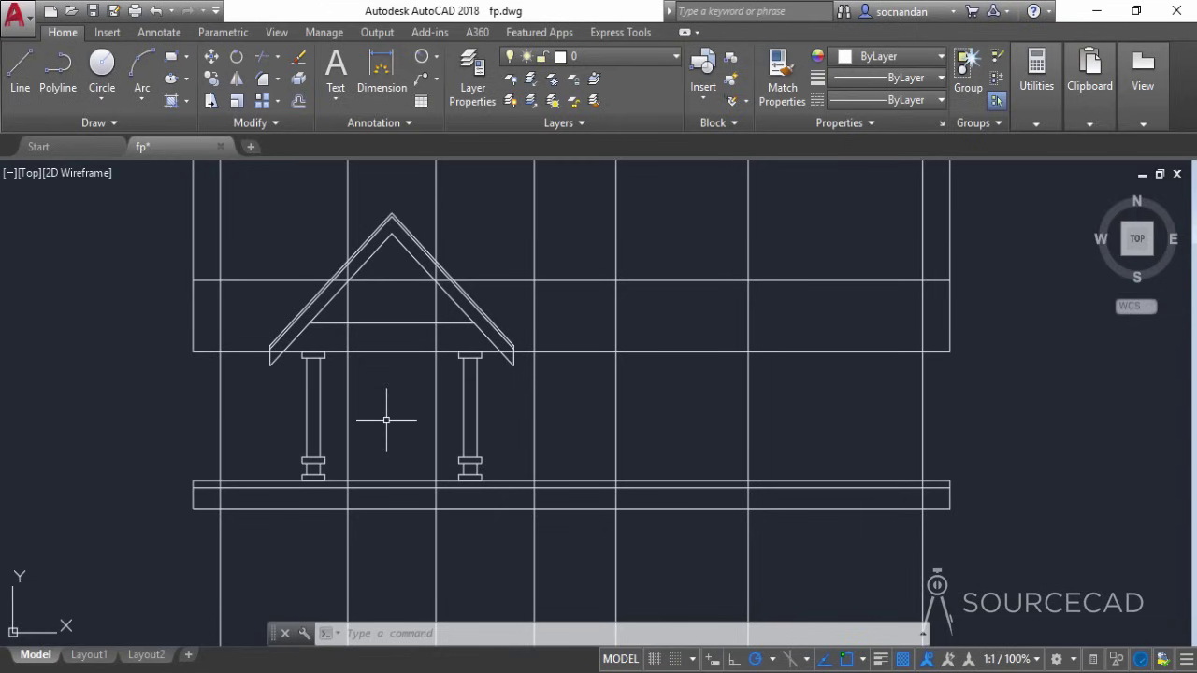
{"action": "left_click", "coordinate": [298, 101]}
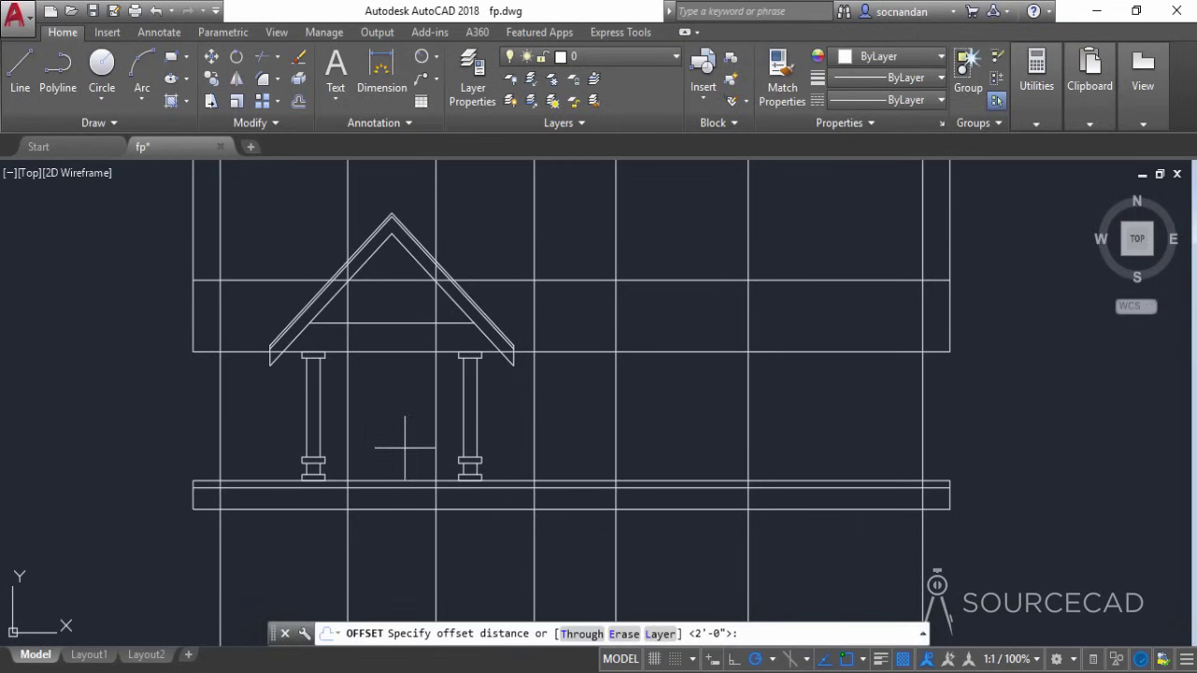
{"action": "type", "text": "2'"}
{"action": "key", "text": "Return"}
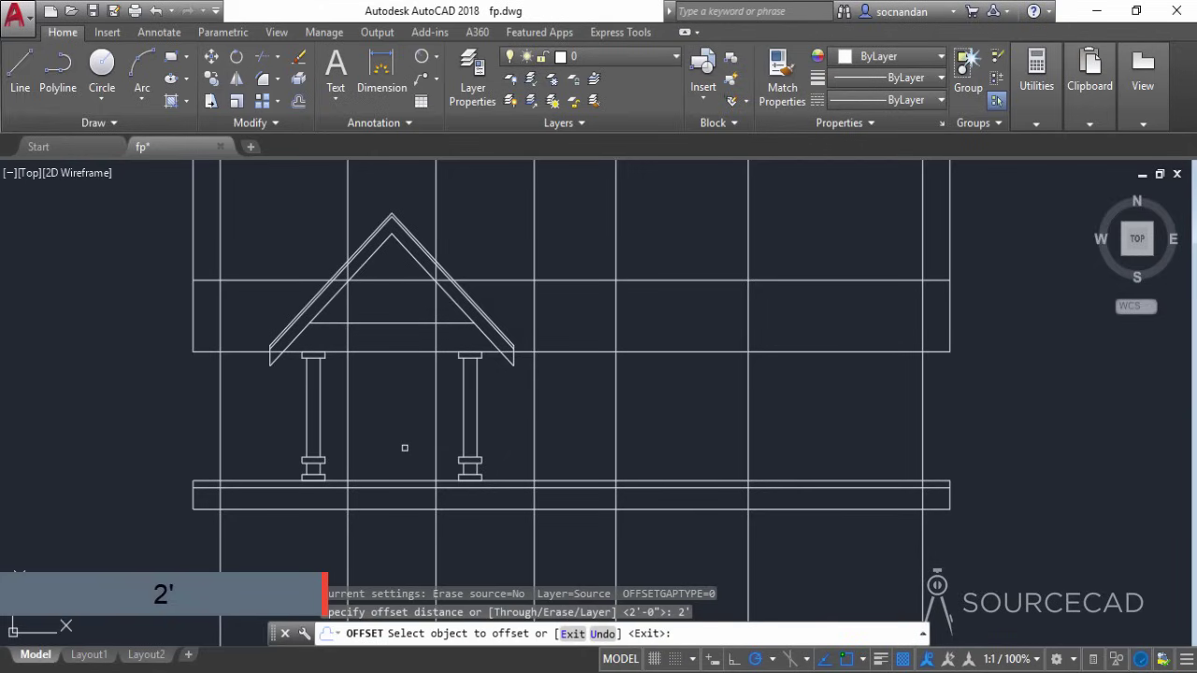
{"action": "left_click", "coordinate": [406, 352]}
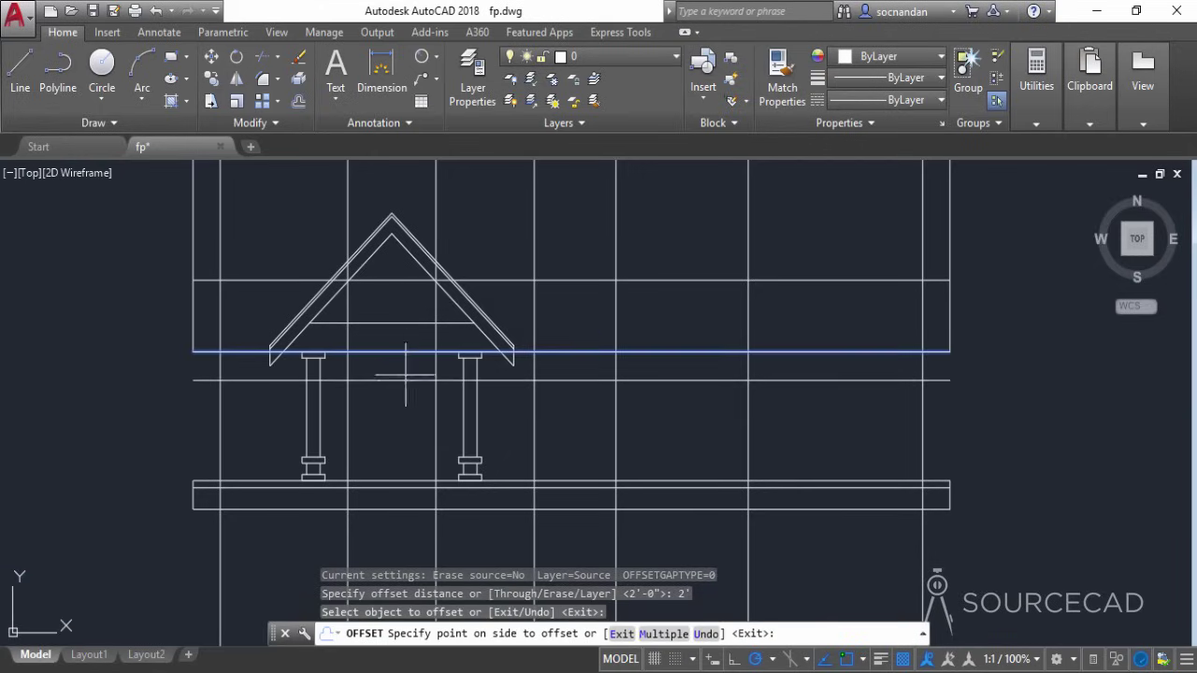
{"action": "left_click", "coordinate": [400, 405]}
{"action": "right_click", "coordinate": [399, 406]}
{"action": "left_click", "coordinate": [432, 417]}
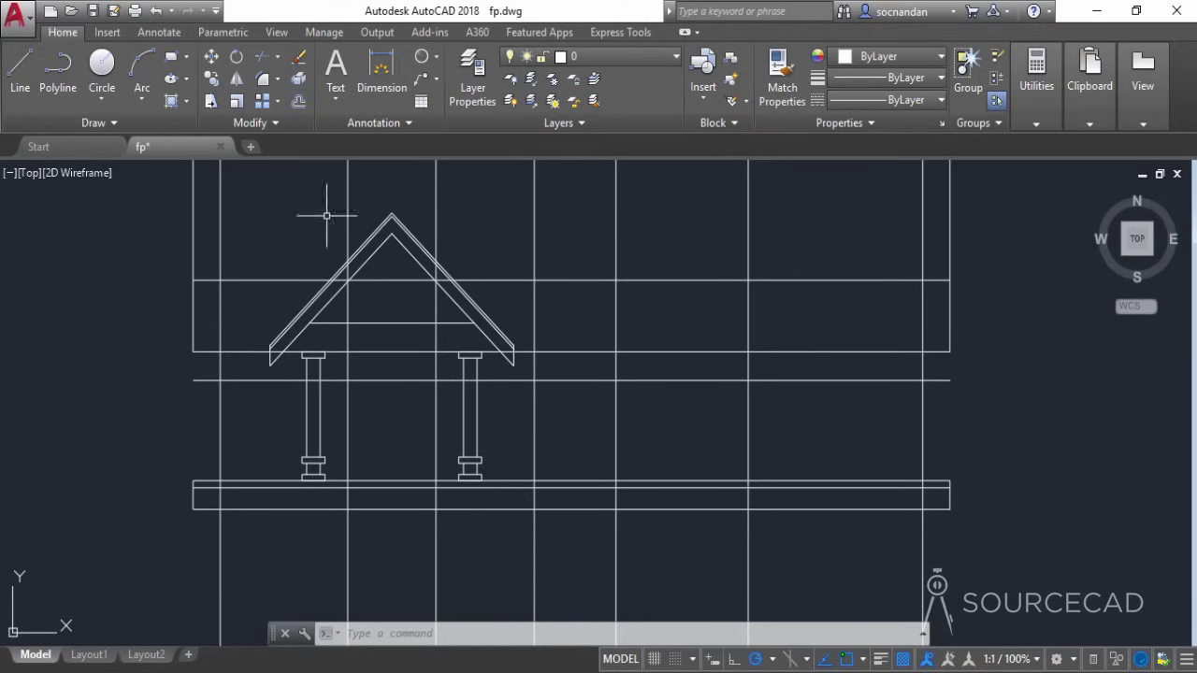
Trim the door-head line between the doorway and each column, and the two doorway verticals between the door head and column-top line
{"action": "left_click", "coordinate": [263, 58]}
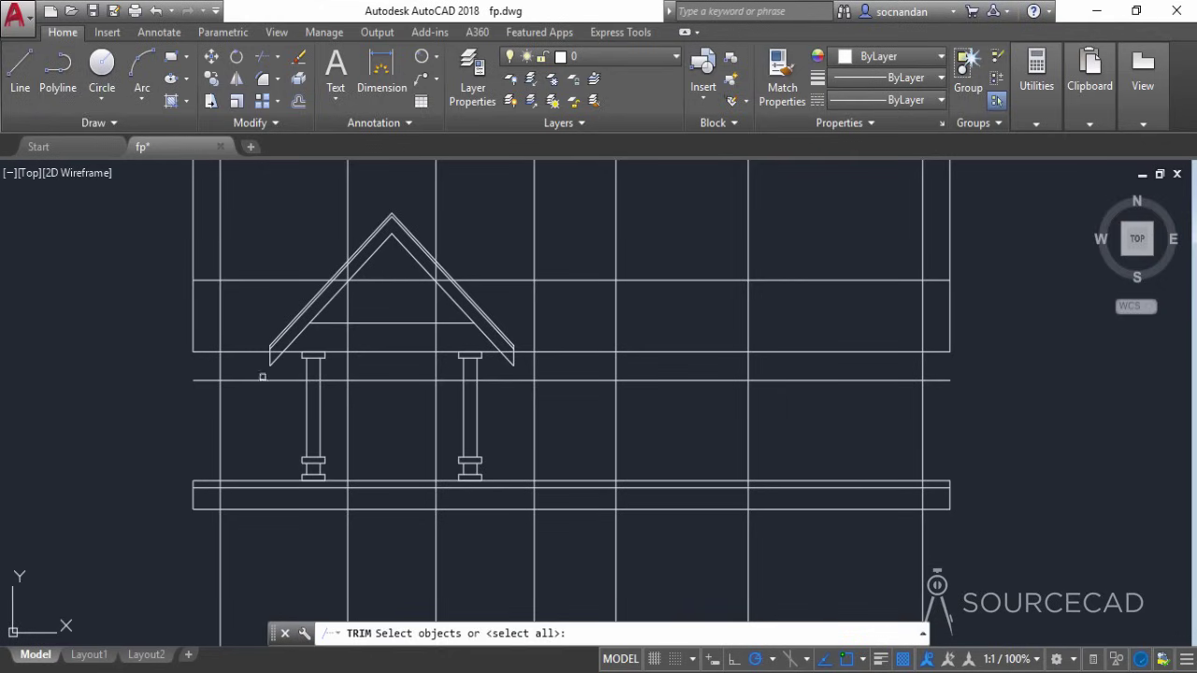
{"action": "key", "text": "Return"}
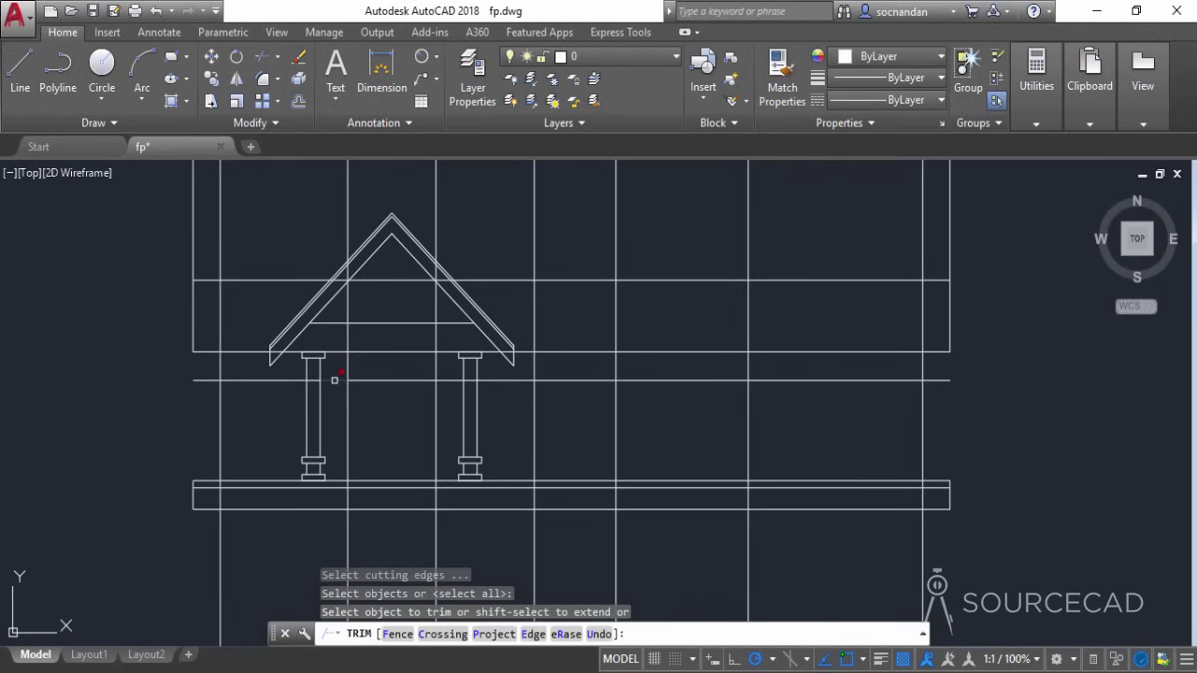
{"action": "left_click", "coordinate": [347, 367]}
{"action": "left_click", "coordinate": [435, 366]}
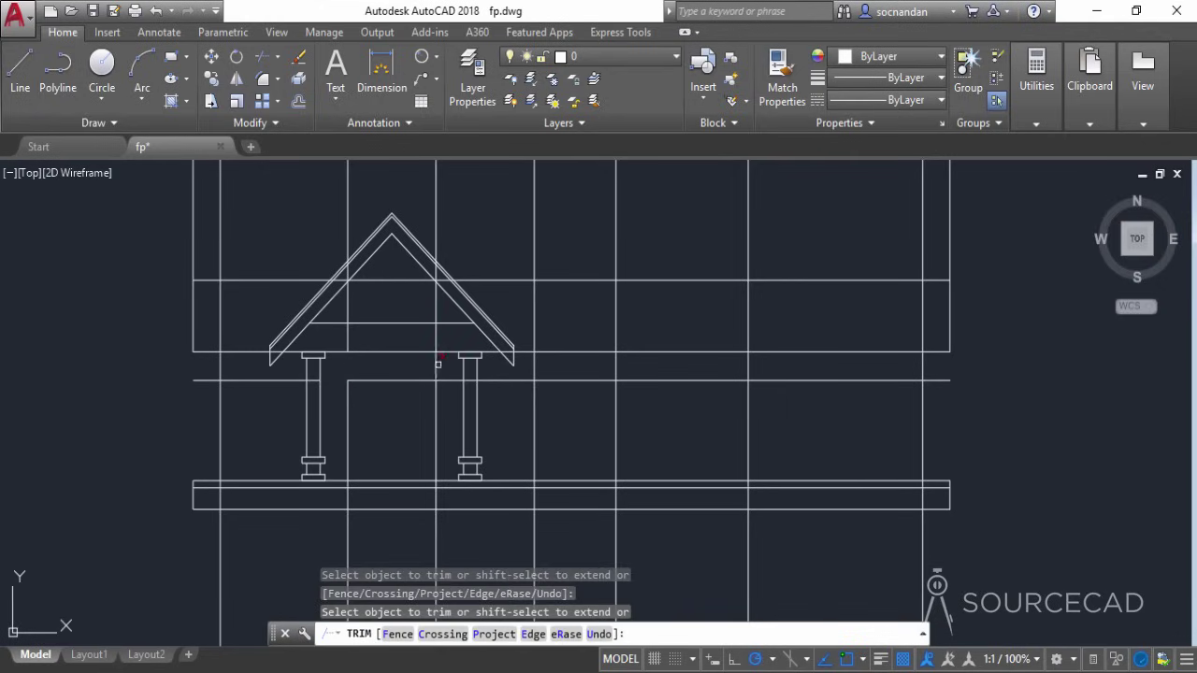
{"action": "right_click", "coordinate": [405, 399]}
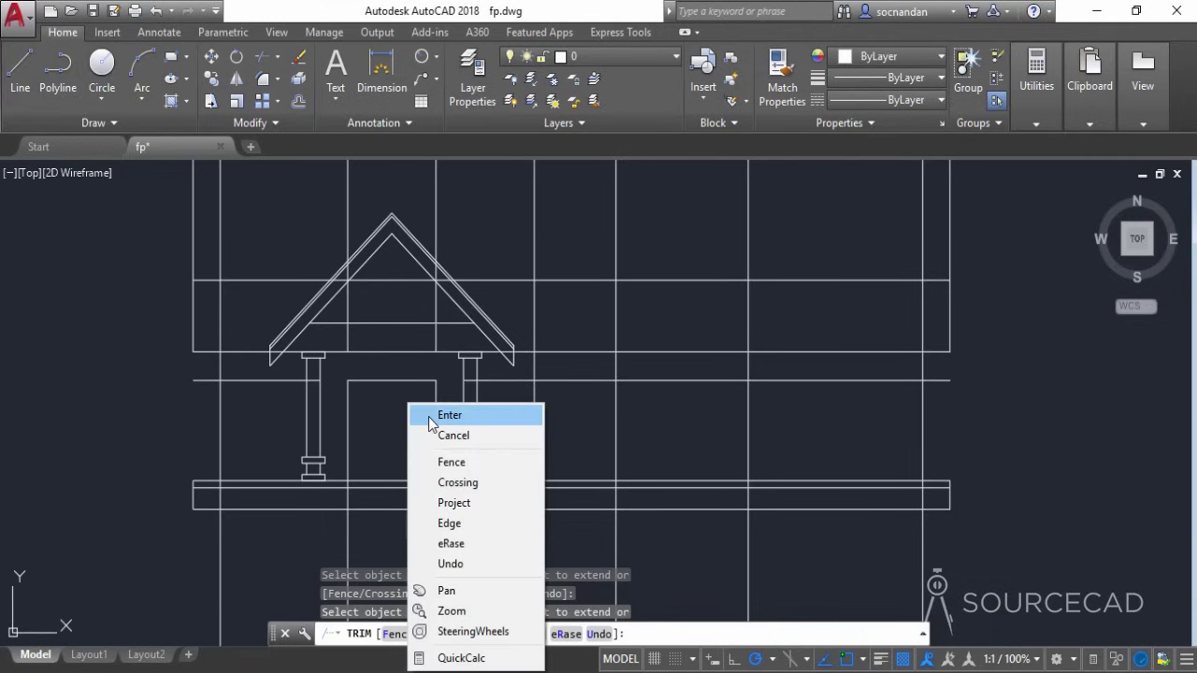
{"action": "left_click", "coordinate": [418, 414]}
Erase the two vertical lines running up through the gable and the leftover door-head pieces on both sides of the porch
{"action": "left_click", "coordinate": [347, 308]}
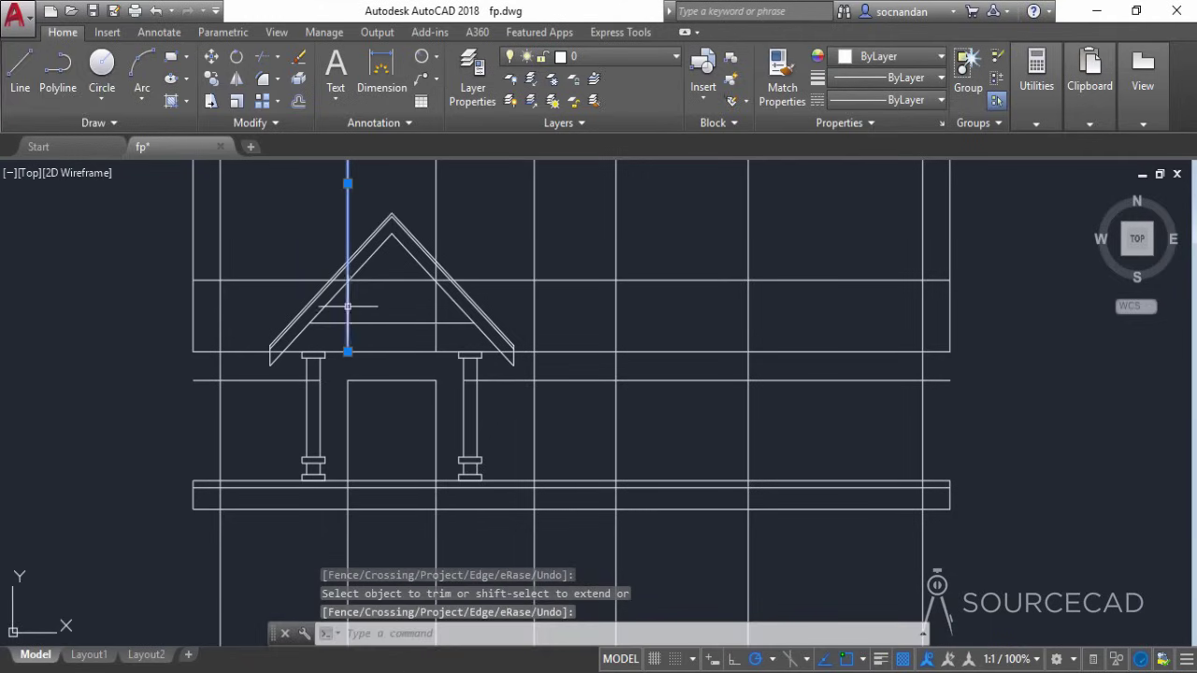
{"action": "left_click", "coordinate": [436, 308]}
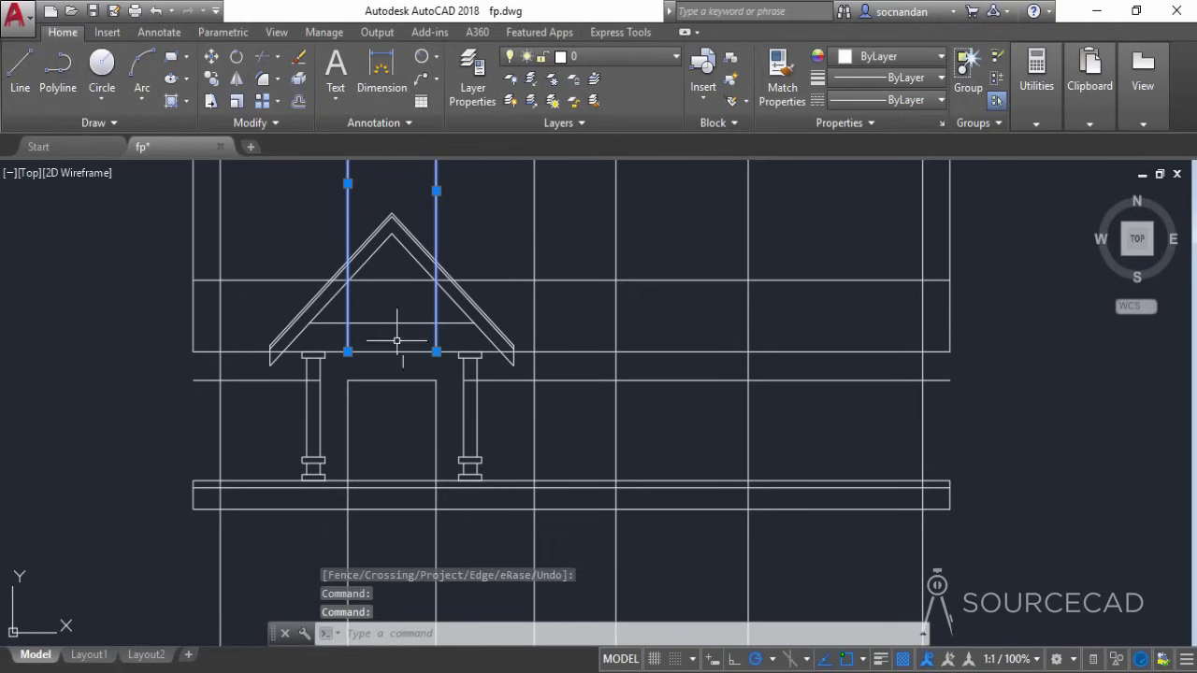
{"action": "left_click", "coordinate": [285, 381]}
{"action": "left_click", "coordinate": [479, 381]}
{"action": "right_click", "coordinate": [489, 414]}
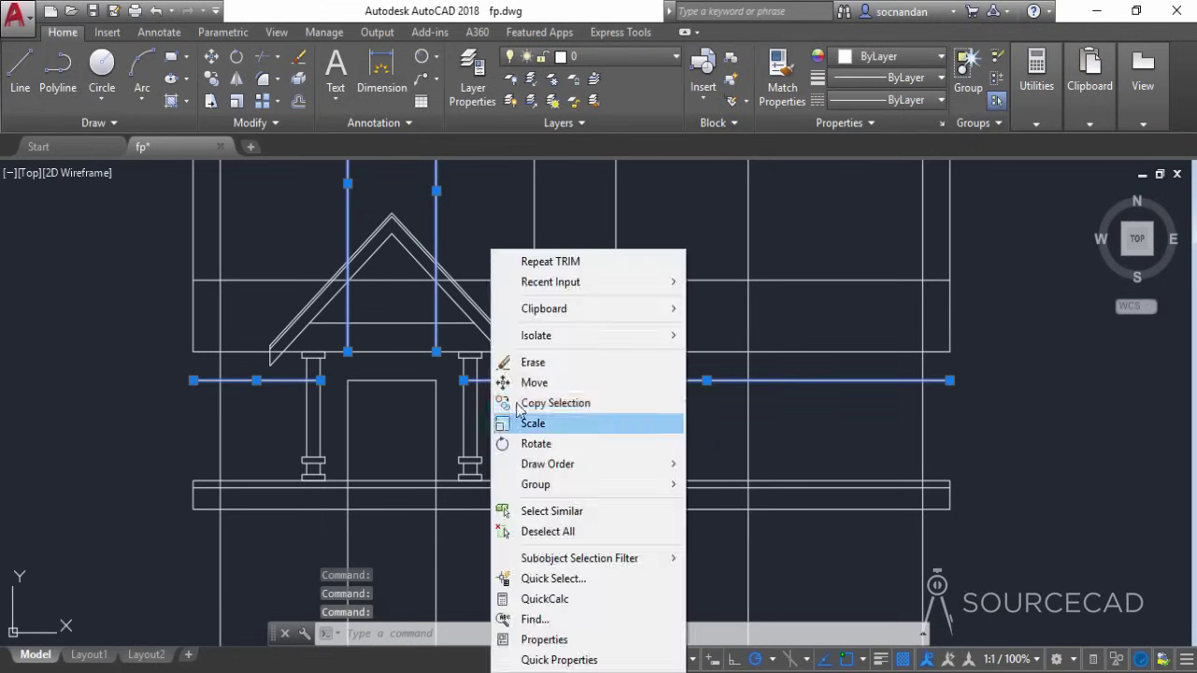
{"action": "left_click", "coordinate": [510, 355]}
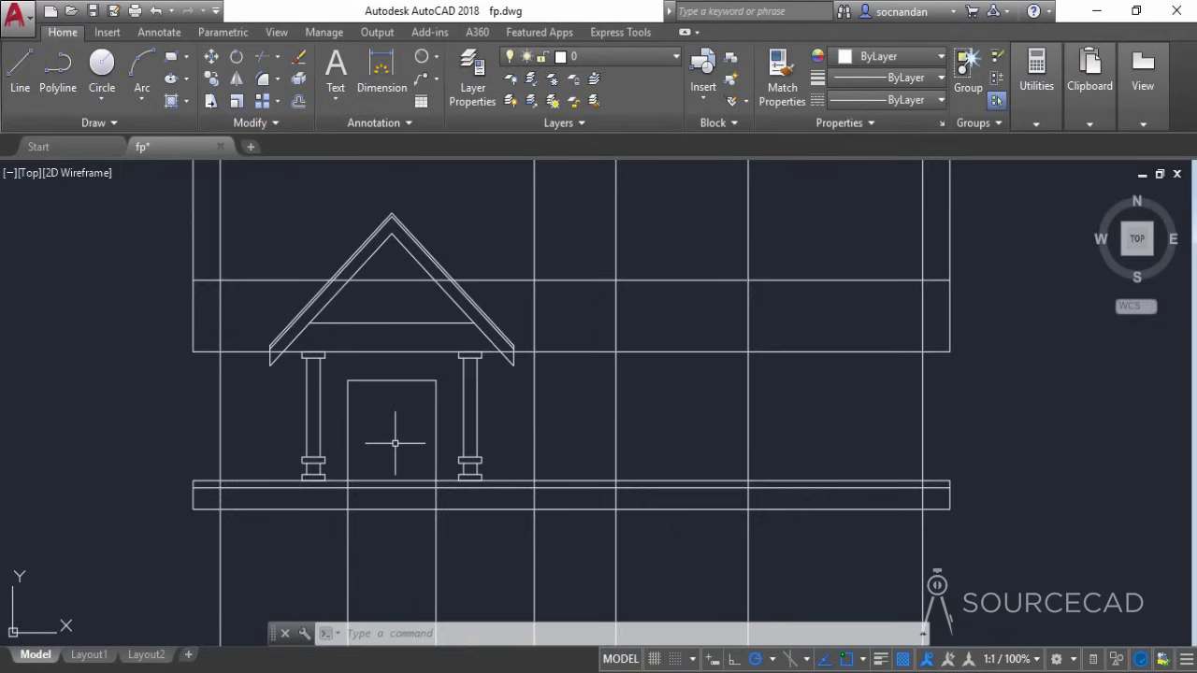
Trim the two doorway verticals between the two uppermost base lines, so the door outline ends at the top base line
{"action": "scroll", "coordinate": [393, 436], "scroll_direction": "up", "scroll_amount": 2}
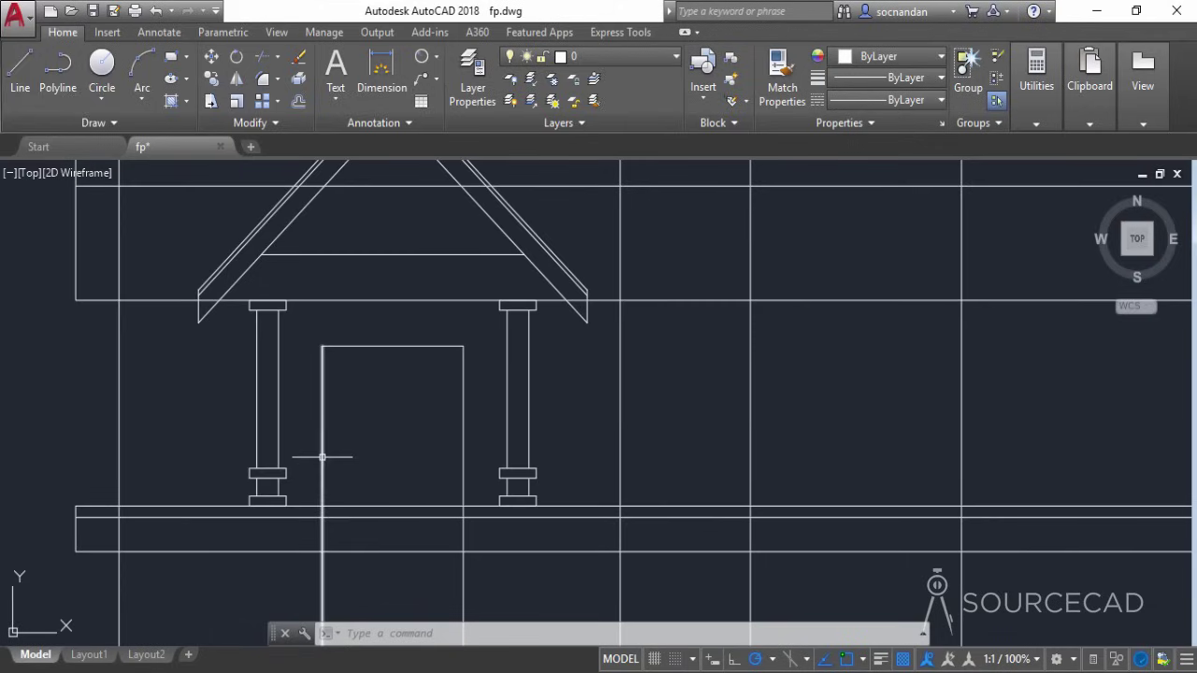
{"action": "scroll", "coordinate": [323, 561], "scroll_direction": "down", "scroll_amount": 2}
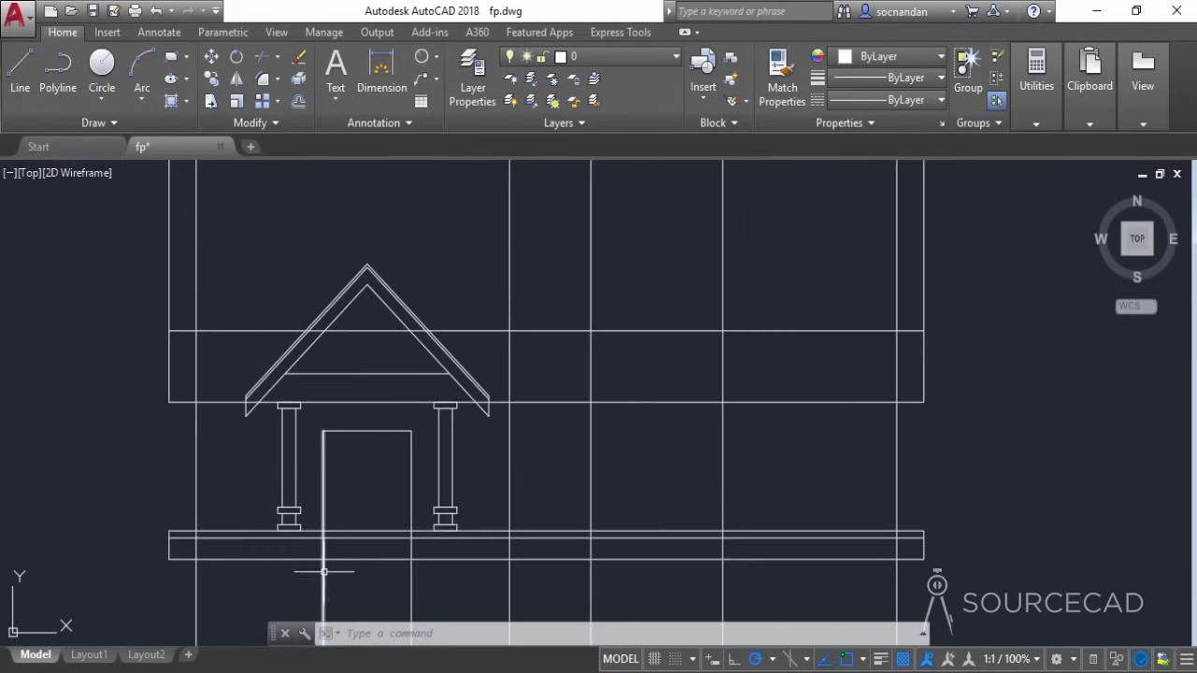
{"action": "middle_click_drag", "start_coordinate": [336, 569], "coordinate": [354, 500]}
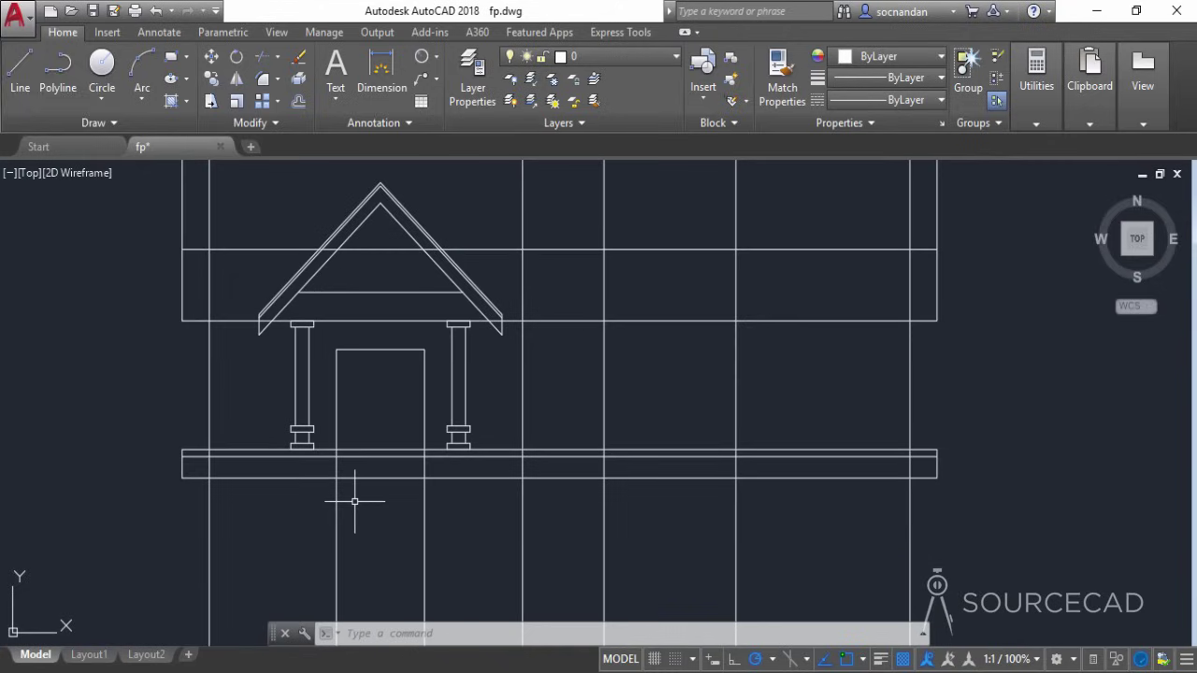
{"action": "left_click", "coordinate": [262, 56]}
{"action": "scroll", "coordinate": [370, 422], "scroll_direction": "up", "scroll_amount": 3}
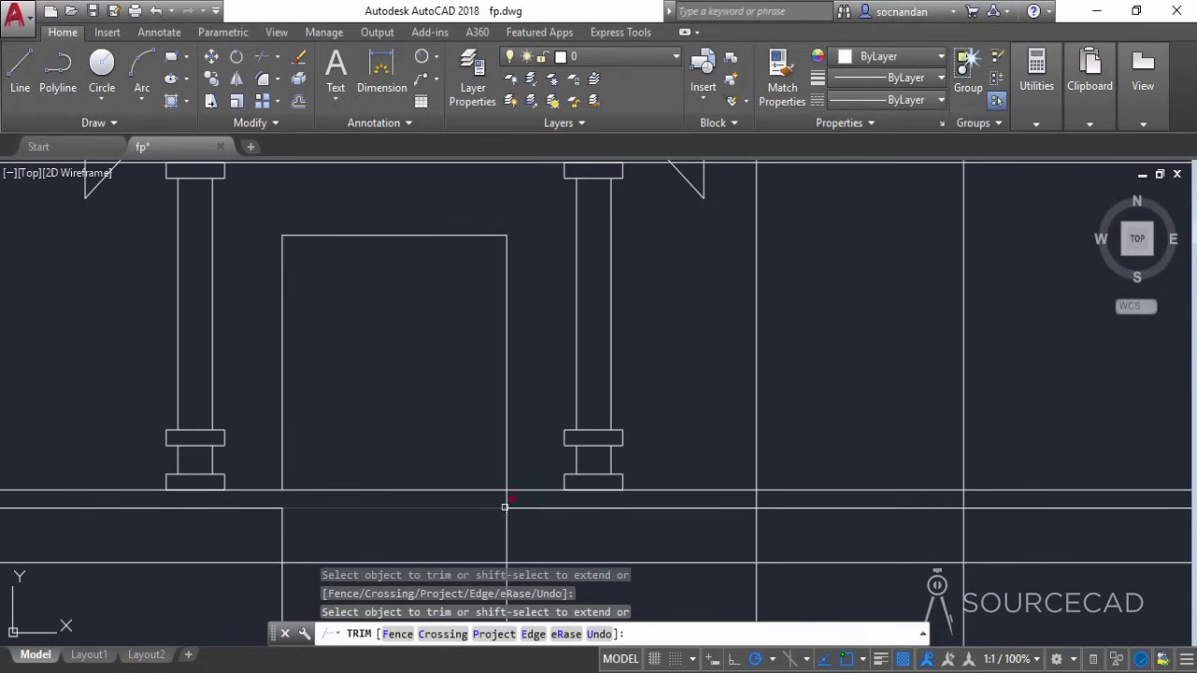
{"action": "right_click", "coordinate": [436, 423]}
{"action": "left_click", "coordinate": [472, 165]}
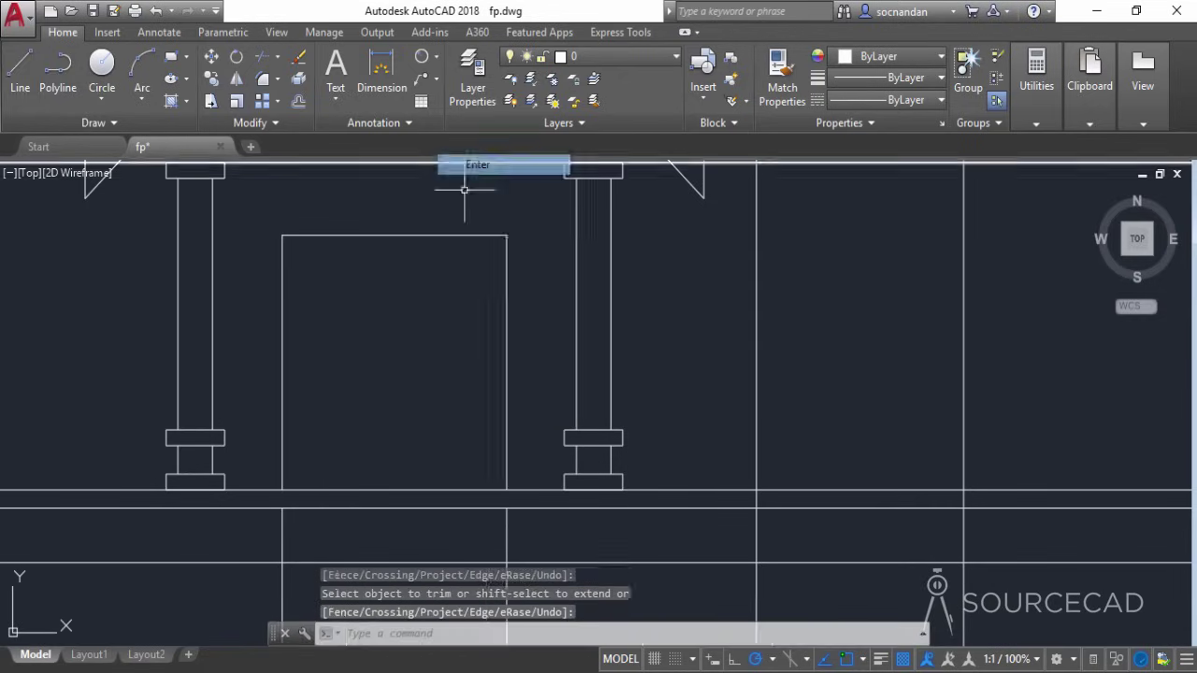
Erase the two leftover doorway verticals running down below the base lines
{"action": "scroll", "coordinate": [449, 408], "scroll_direction": "down", "scroll_amount": 3}
{"action": "left_click", "coordinate": [482, 461]}
{"action": "left_click", "coordinate": [363, 454]}
{"action": "right_click", "coordinate": [374, 454]}
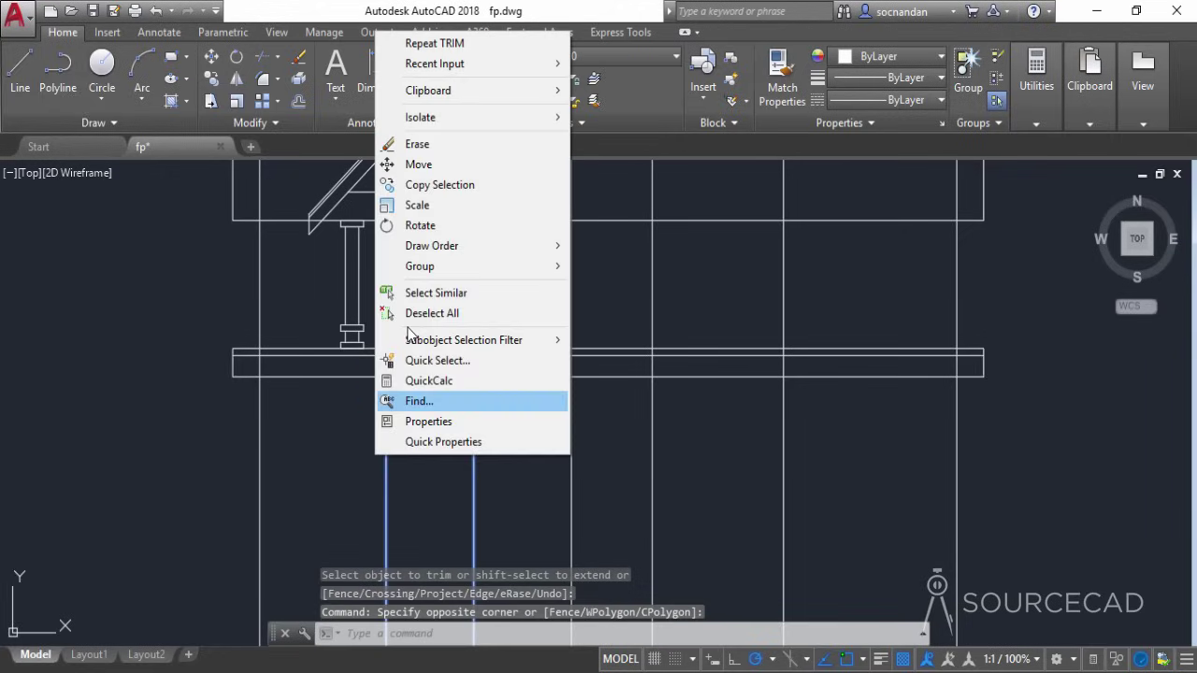
{"action": "left_click", "coordinate": [416, 146]}
Offset the door outline's left side, head and right side 6" inward
{"action": "scroll", "coordinate": [420, 293], "scroll_direction": "up", "scroll_amount": 3}
{"action": "middle_click_drag", "start_coordinate": [420, 294], "coordinate": [383, 414]}
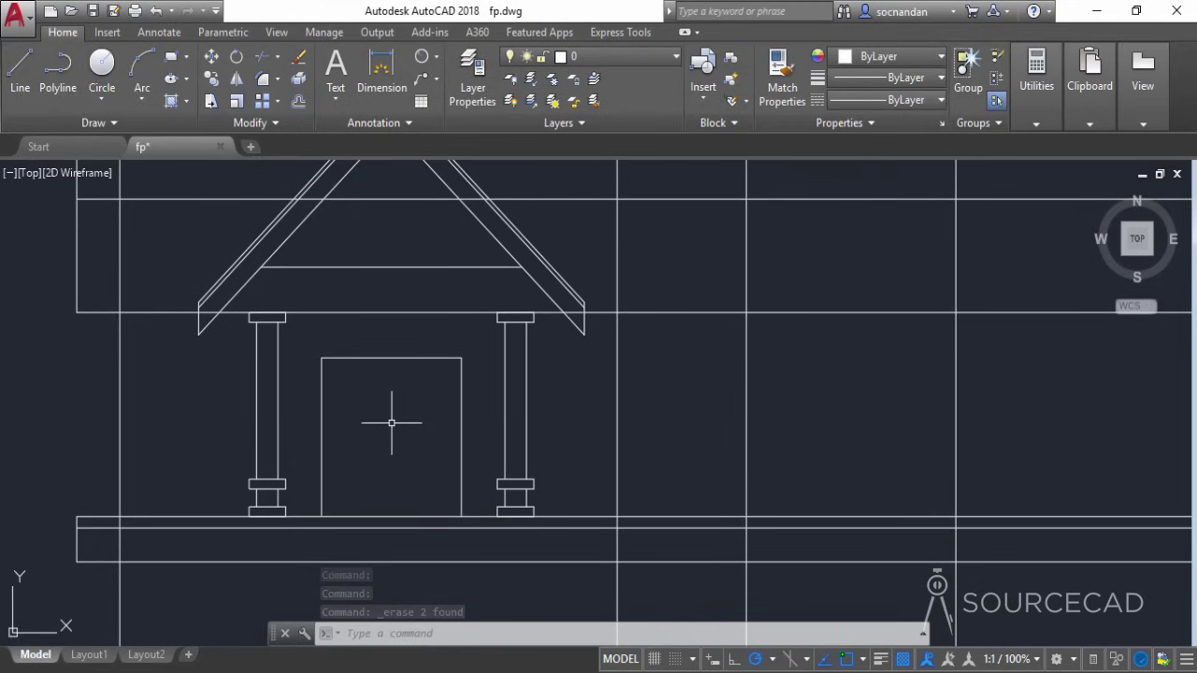
{"action": "left_click", "coordinate": [298, 101]}
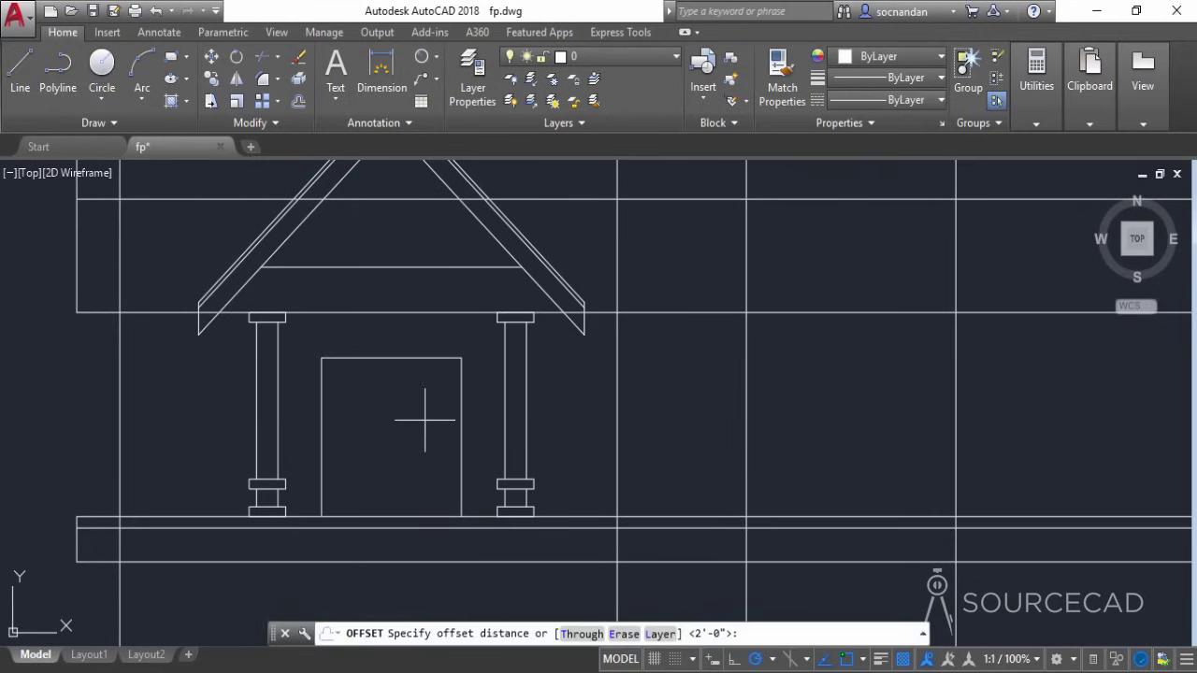
{"action": "type", "text": "6\""}
{"action": "key", "text": "Return"}
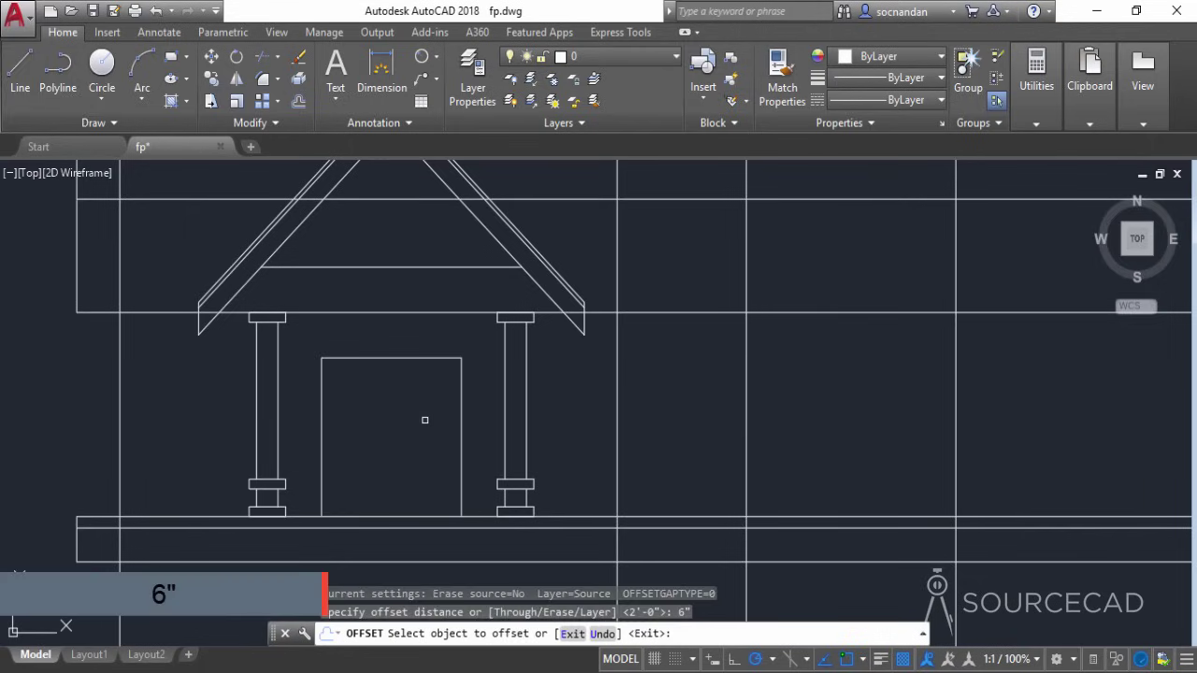
{"action": "left_click", "coordinate": [322, 392]}
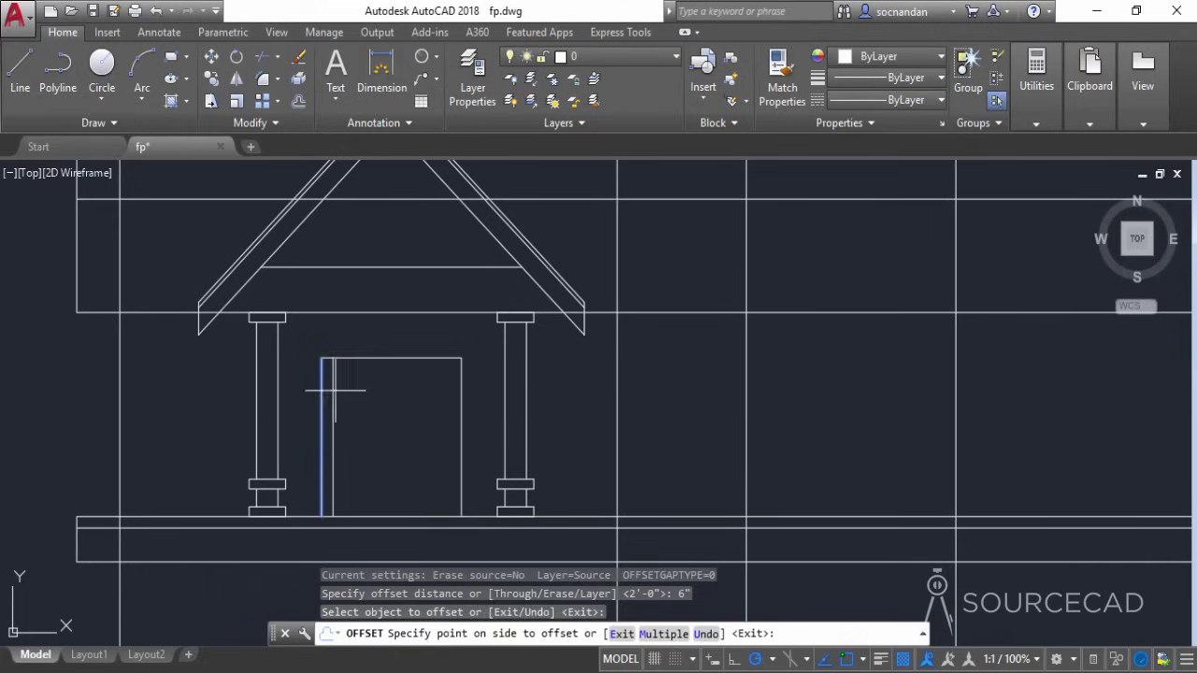
{"action": "left_click", "coordinate": [336, 389]}
{"action": "left_click", "coordinate": [394, 358]}
{"action": "left_click", "coordinate": [356, 422]}
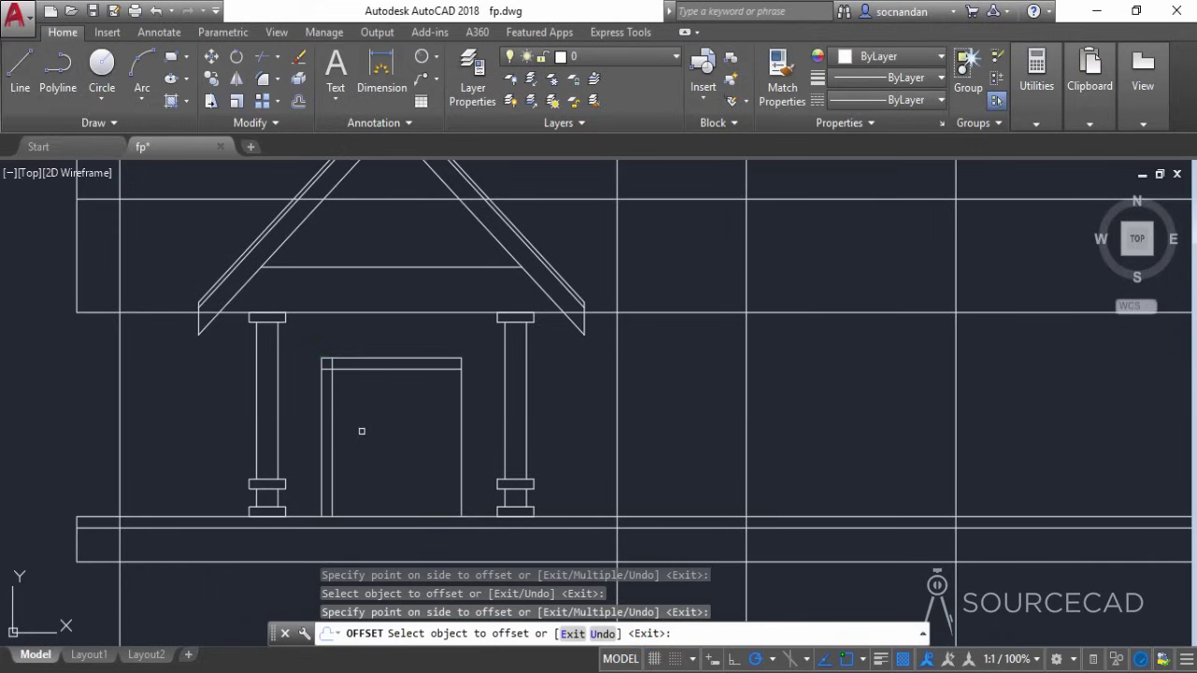
{"action": "left_click", "coordinate": [461, 430]}
{"action": "left_click", "coordinate": [408, 412]}
Offset the three new door-frame lines another 6" inward to form the innermost frame outline
{"action": "left_click", "coordinate": [334, 417]}
{"action": "left_click", "coordinate": [374, 404]}
{"action": "left_click", "coordinate": [387, 374]}
{"action": "left_click", "coordinate": [374, 432]}
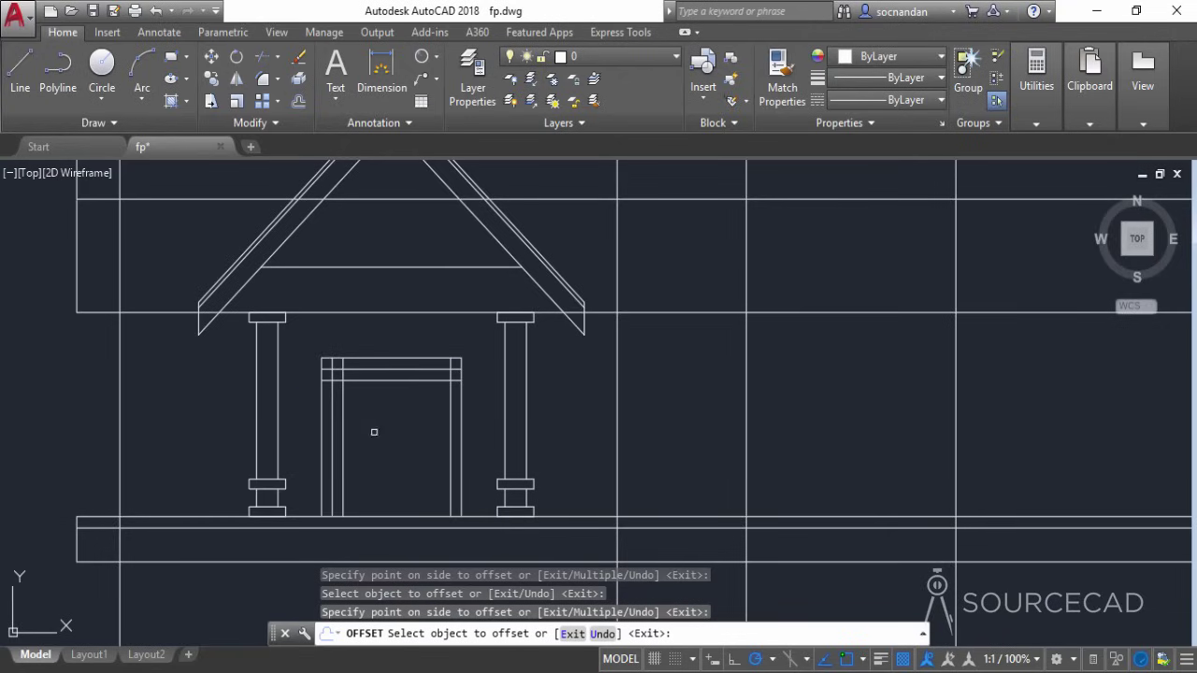
{"action": "left_click", "coordinate": [447, 405]}
{"action": "left_click", "coordinate": [401, 414]}
{"action": "right_click", "coordinate": [376, 418]}
{"action": "left_click", "coordinate": [416, 426]}
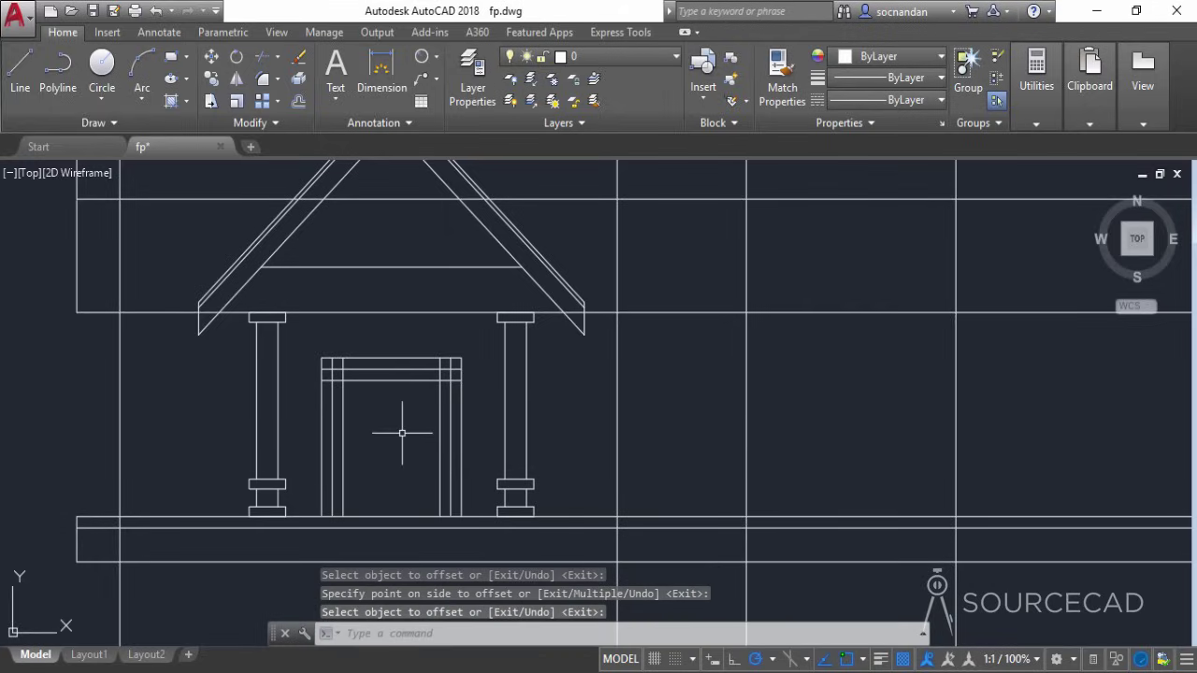
Fillet both upper corners of the innermost door-frame outline with a radius of 0
{"action": "left_click", "coordinate": [265, 80]}
{"action": "type", "text": "r"}
{"action": "key", "text": "Return"}
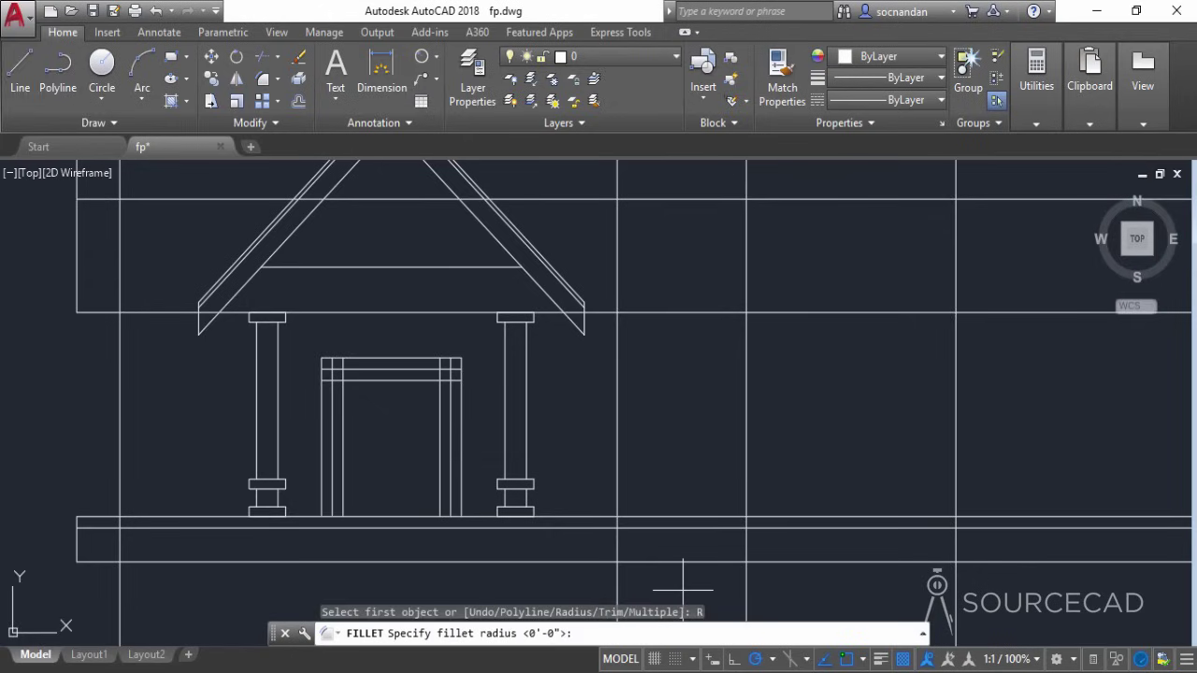
{"action": "key", "text": "Return"}
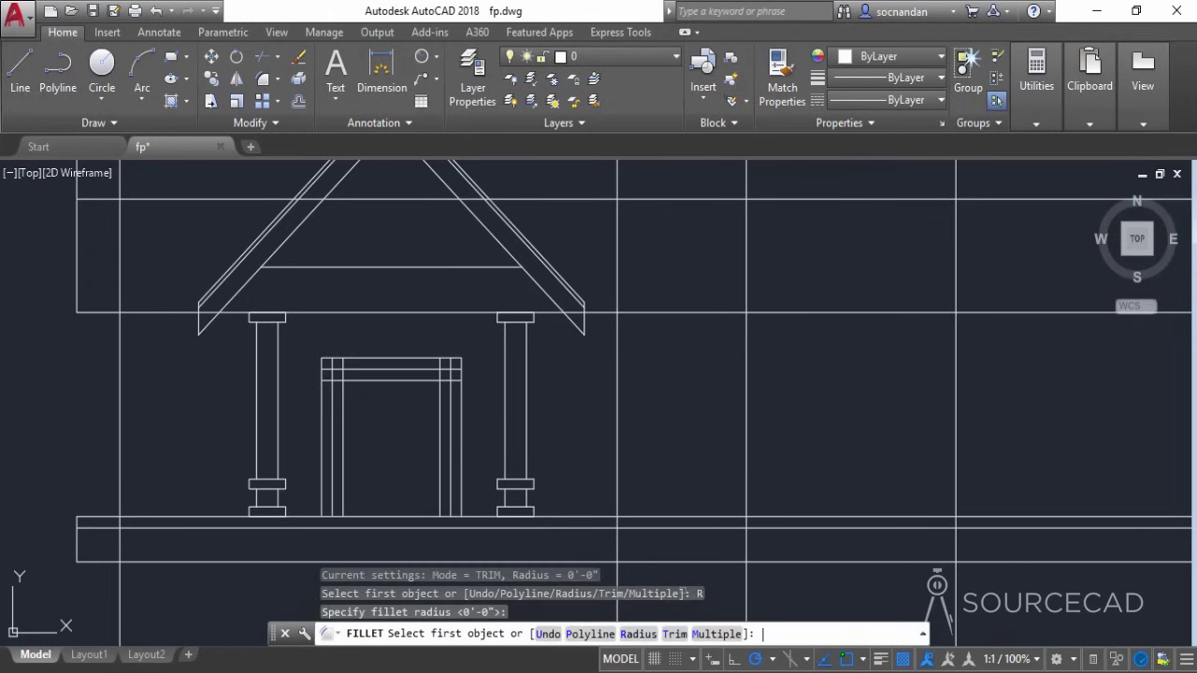
{"action": "left_click", "coordinate": [343, 393]}
{"action": "left_click", "coordinate": [363, 380]}
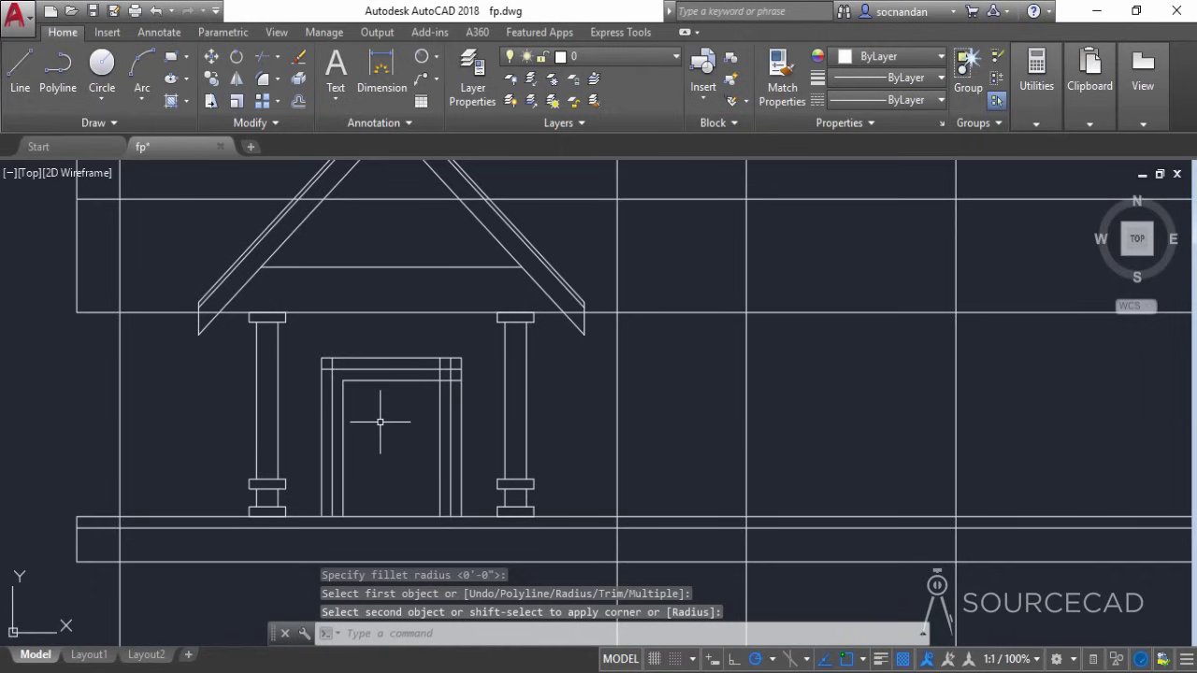
{"action": "key", "text": "Return"}
{"action": "left_click", "coordinate": [429, 380]}
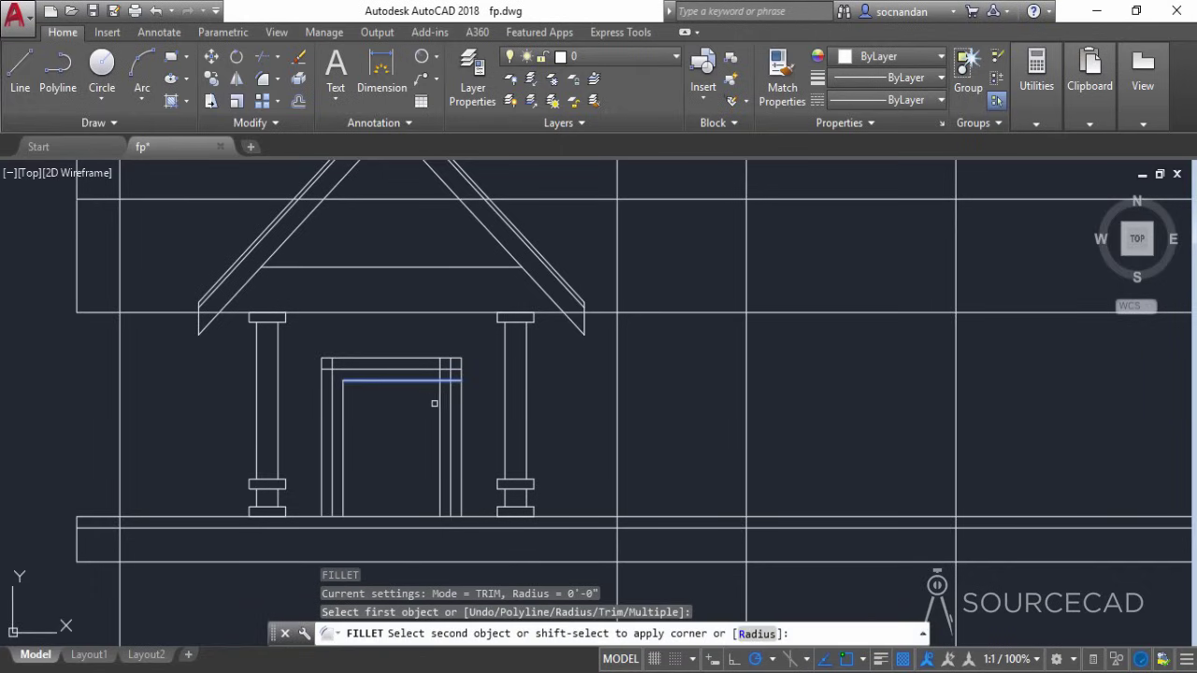
{"action": "left_click", "coordinate": [436, 404]}
{"action": "left_click", "coordinate": [439, 420]}
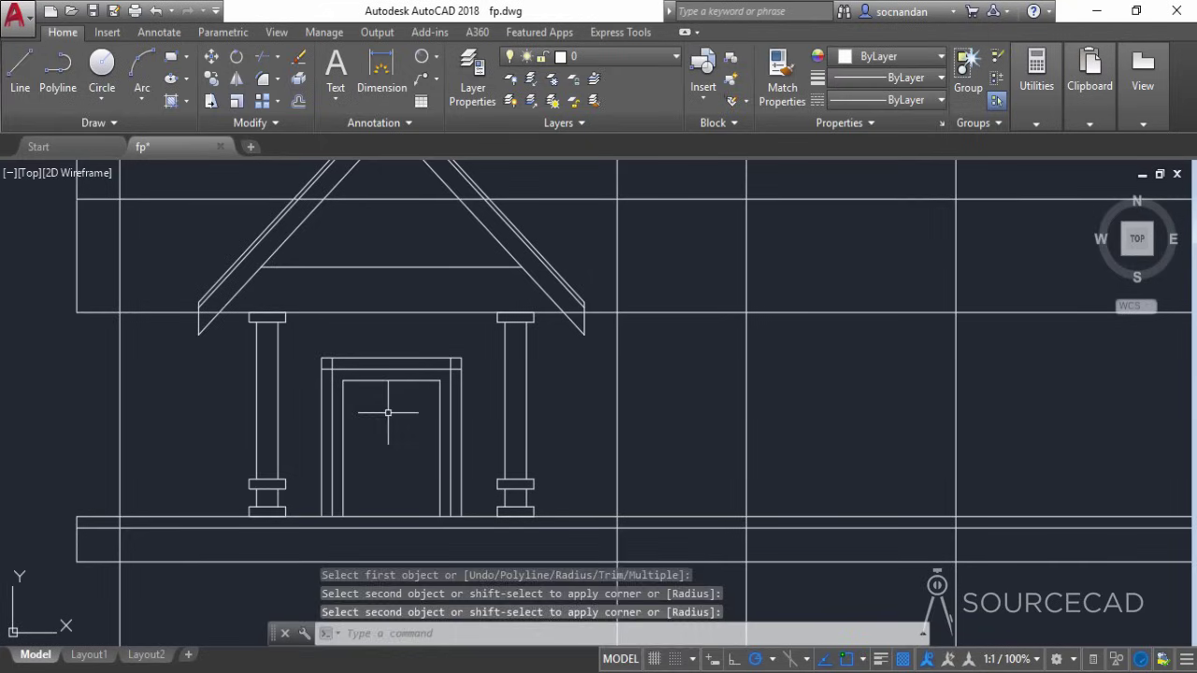
Fillet both upper corners of the middle door-frame outline with the same zero radius
{"action": "key", "text": "Return"}
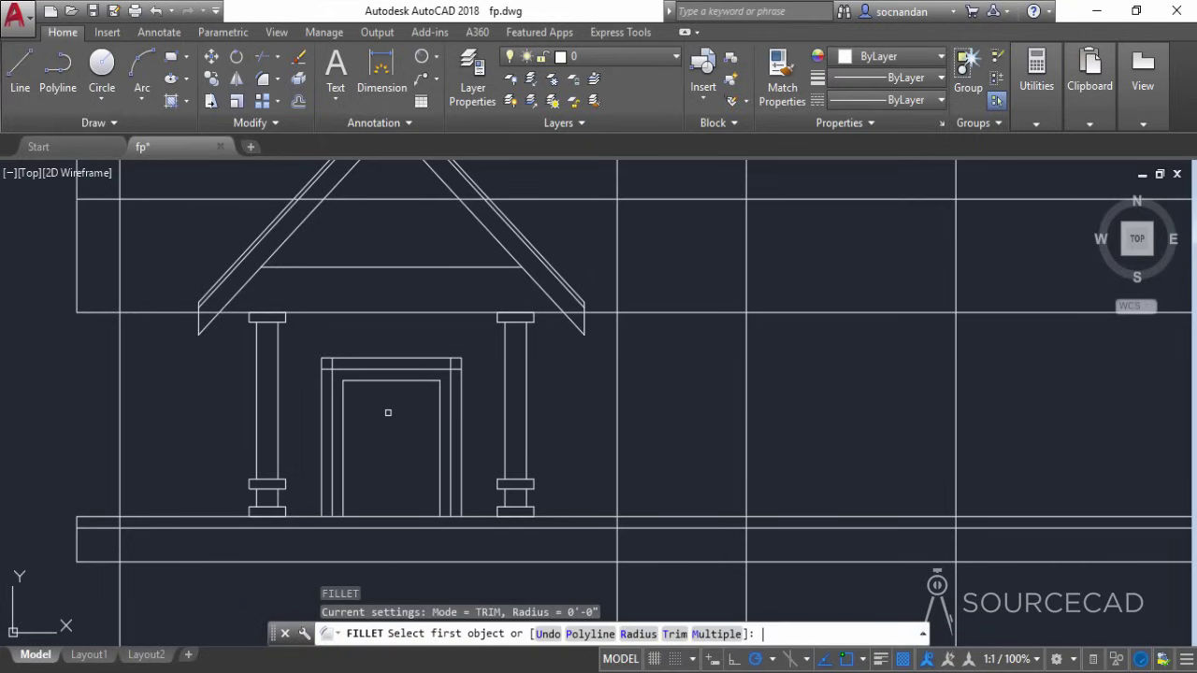
{"action": "left_click", "coordinate": [333, 376]}
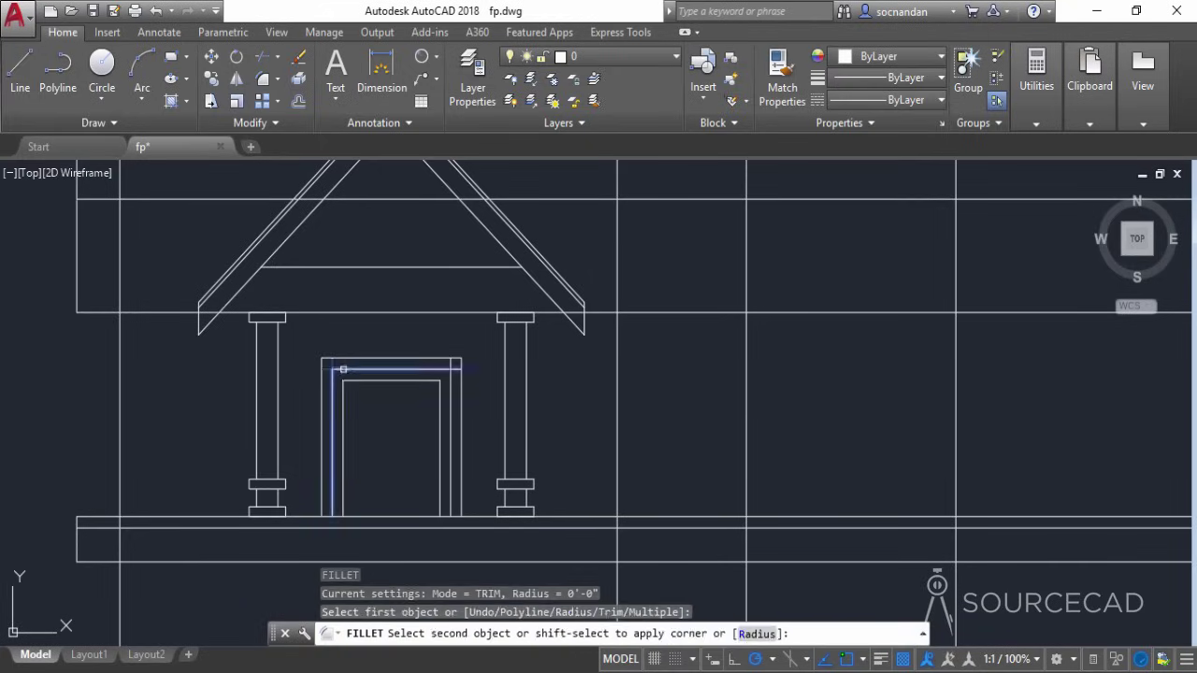
{"action": "left_click", "coordinate": [343, 369]}
{"action": "key", "text": "Return"}
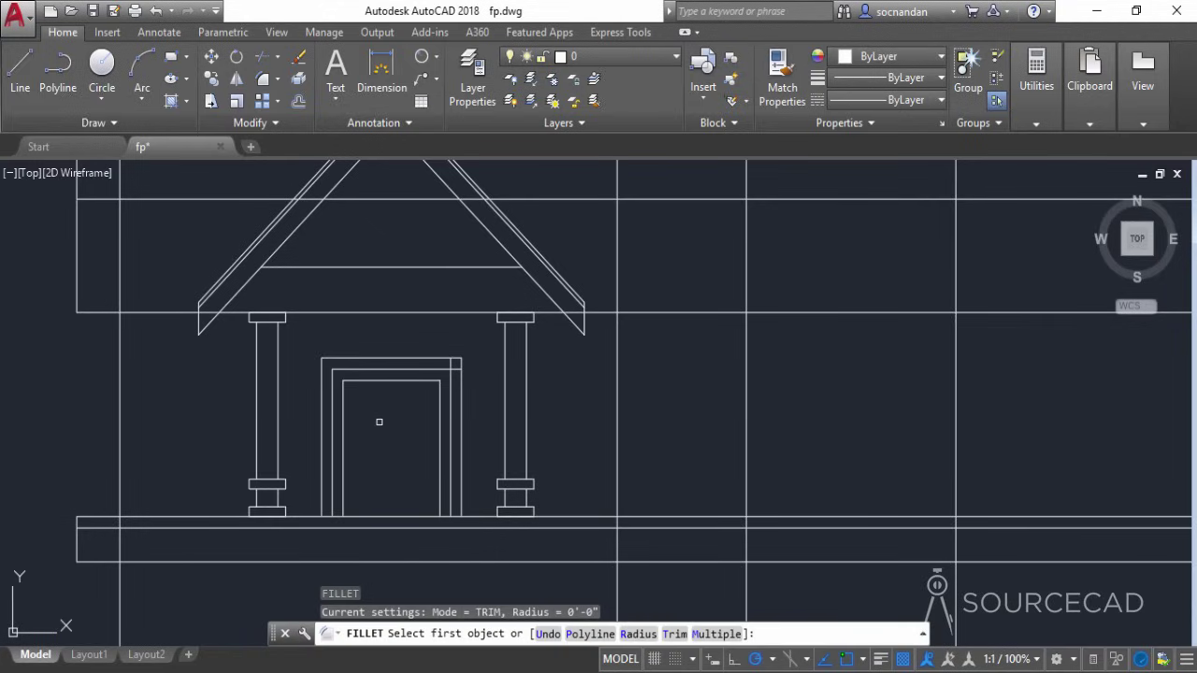
{"action": "left_click", "coordinate": [438, 369]}
{"action": "left_click", "coordinate": [449, 379]}
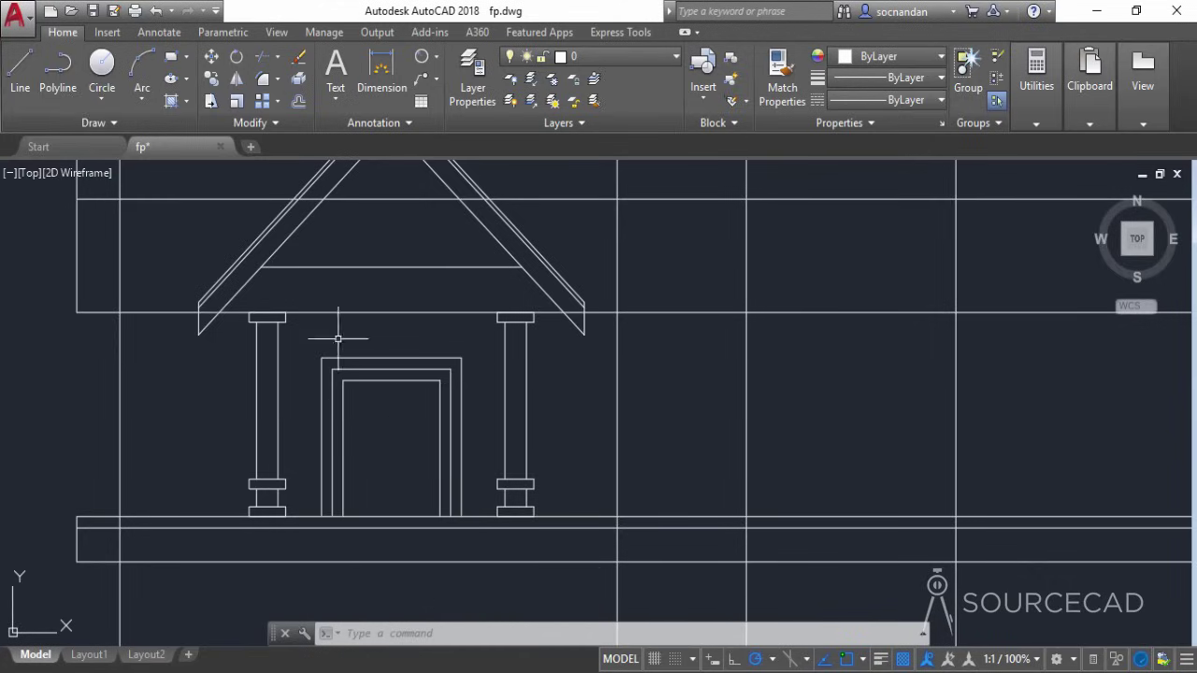
Draw diagonal mitre lines joining the outer and middle door-frame outlines at both upper corners
{"action": "left_click", "coordinate": [32, 100]}
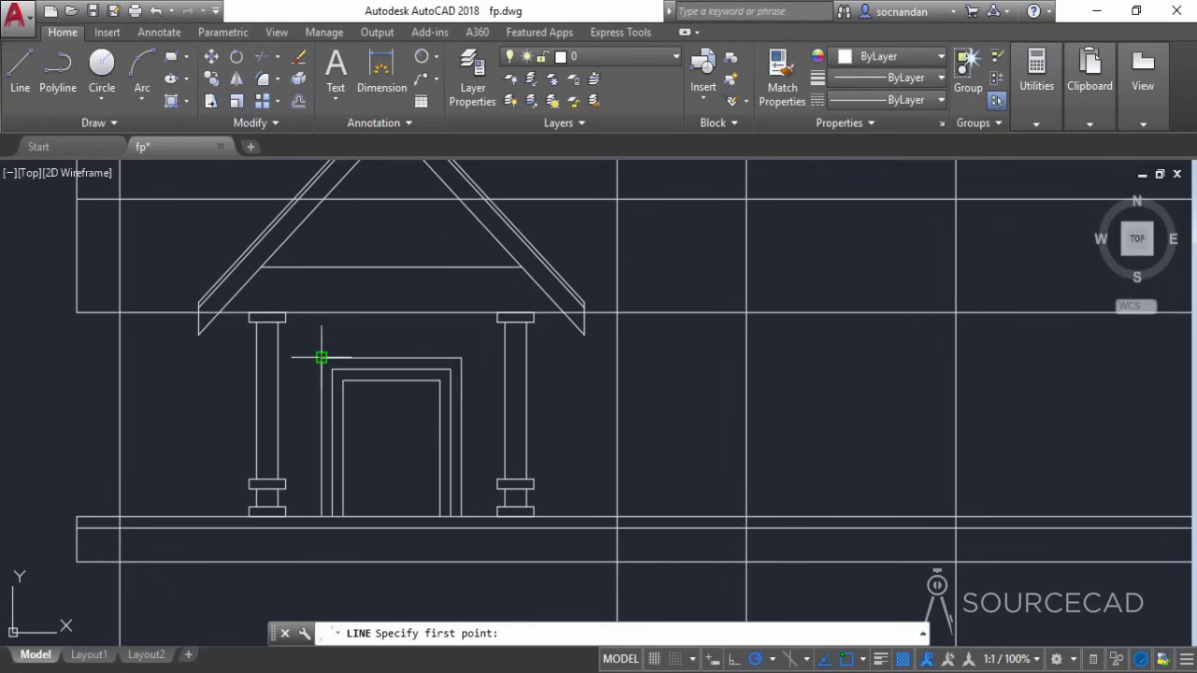
{"action": "left_click", "coordinate": [321, 356]}
{"action": "left_click", "coordinate": [332, 367]}
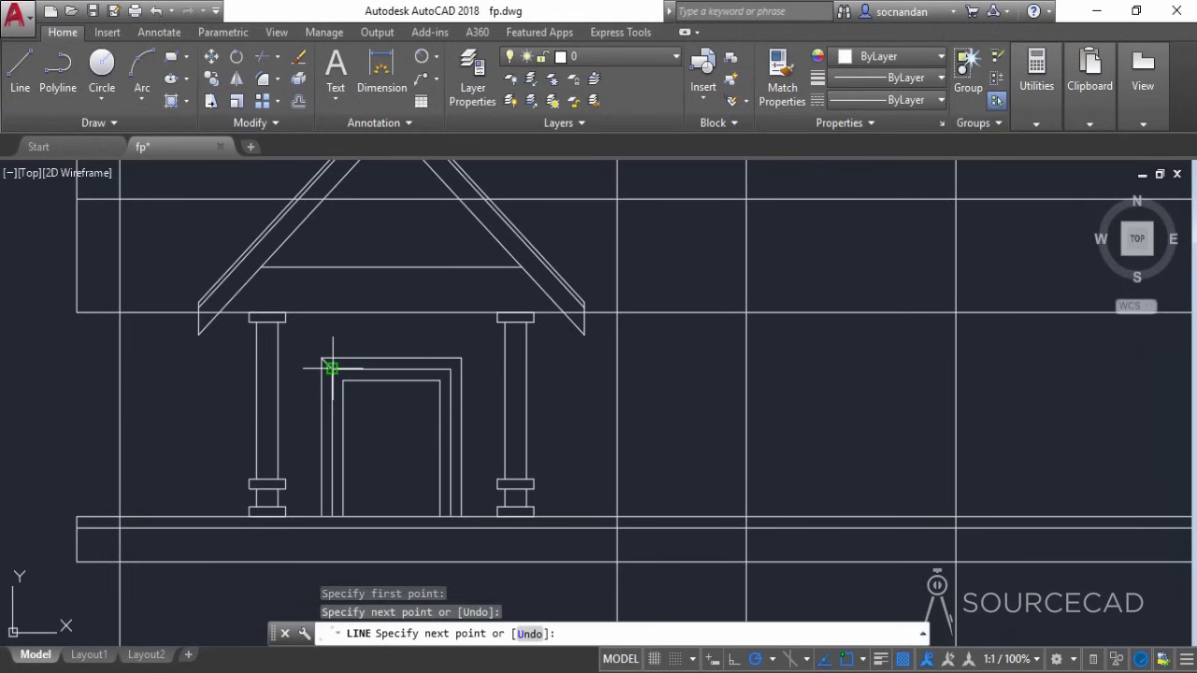
{"action": "key", "text": "Escape"}
{"action": "key", "text": "Return"}
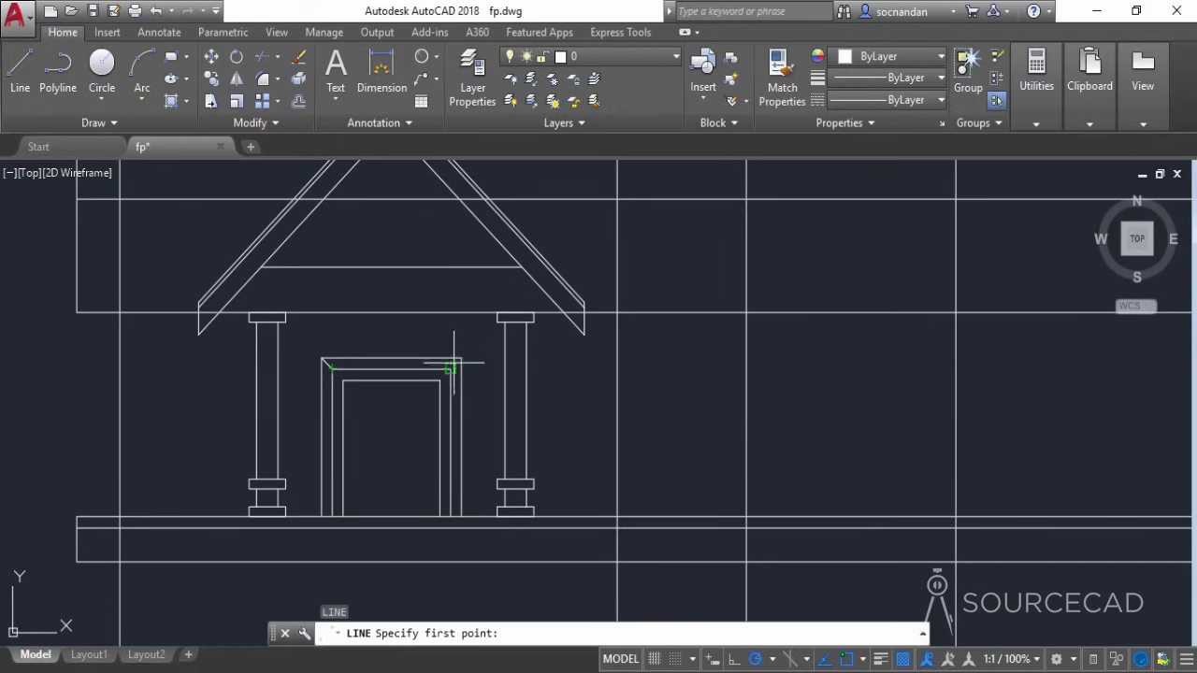
{"action": "left_click", "coordinate": [456, 364]}
{"action": "left_click", "coordinate": [456, 361]}
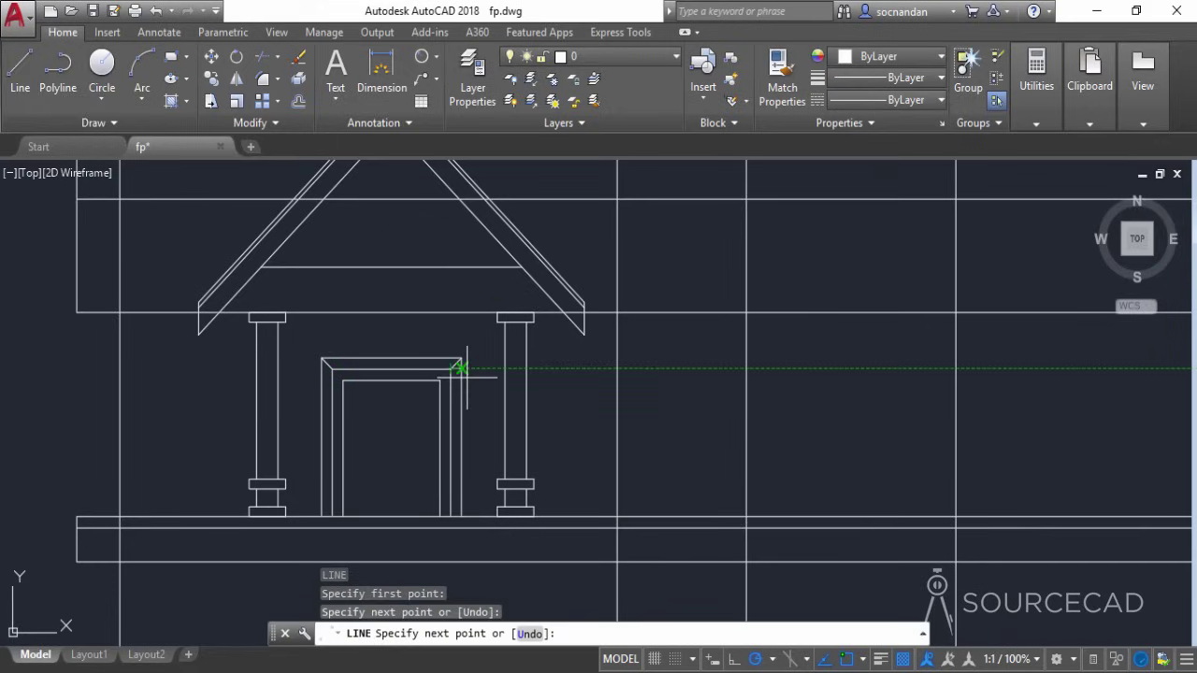
{"action": "key", "text": "Return"}
{"action": "key", "text": "Return"}
{"action": "key", "text": "Escape"}
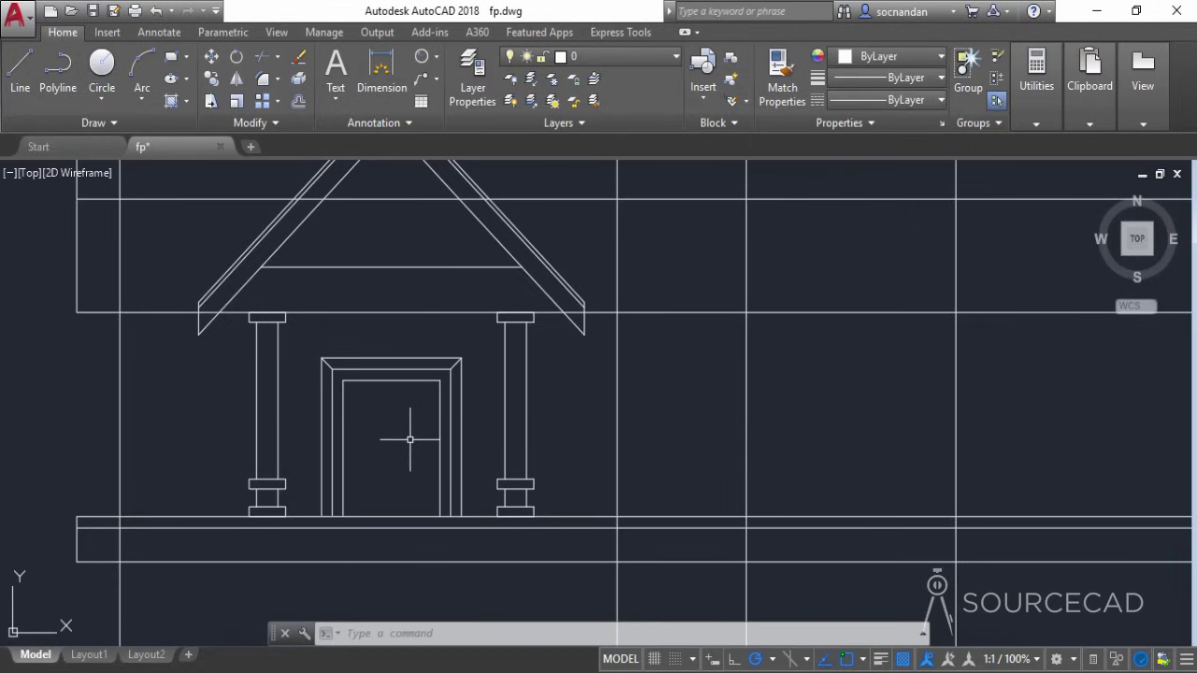
Draw a vertical line from the midpoint of the innermost door head down to the top base line
{"action": "left_click", "coordinate": [20, 68]}
{"action": "left_click", "coordinate": [392, 380]}
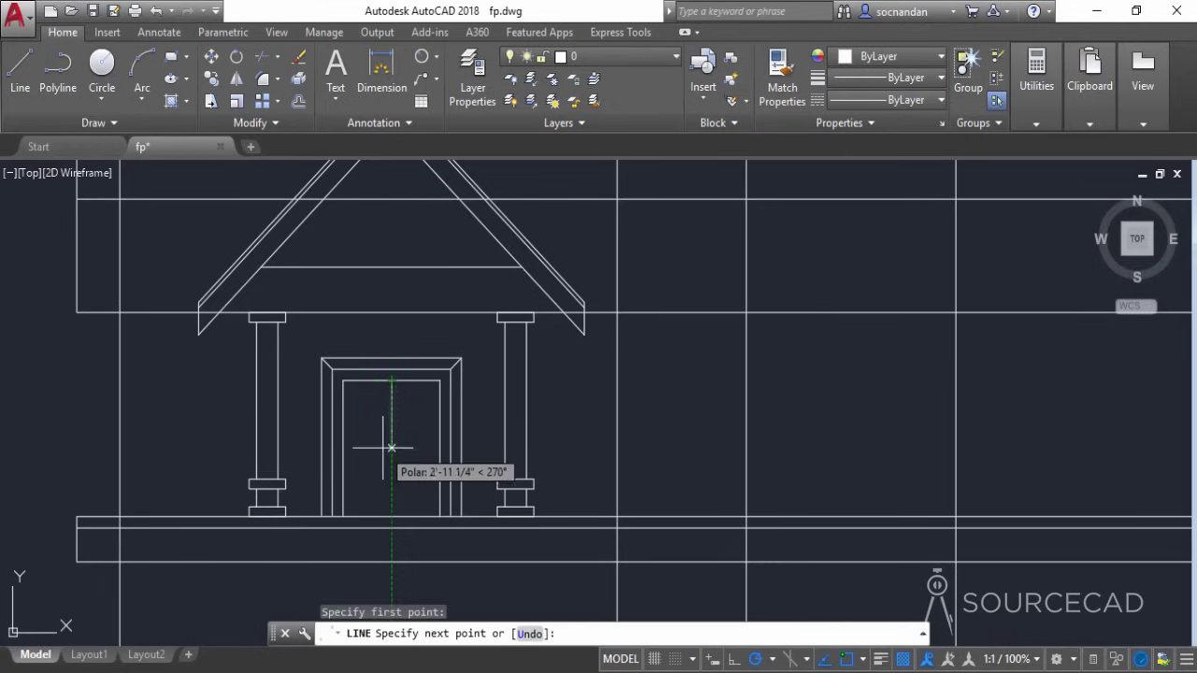
{"action": "left_click", "coordinate": [392, 516]}
{"action": "right_click", "coordinate": [414, 437]}
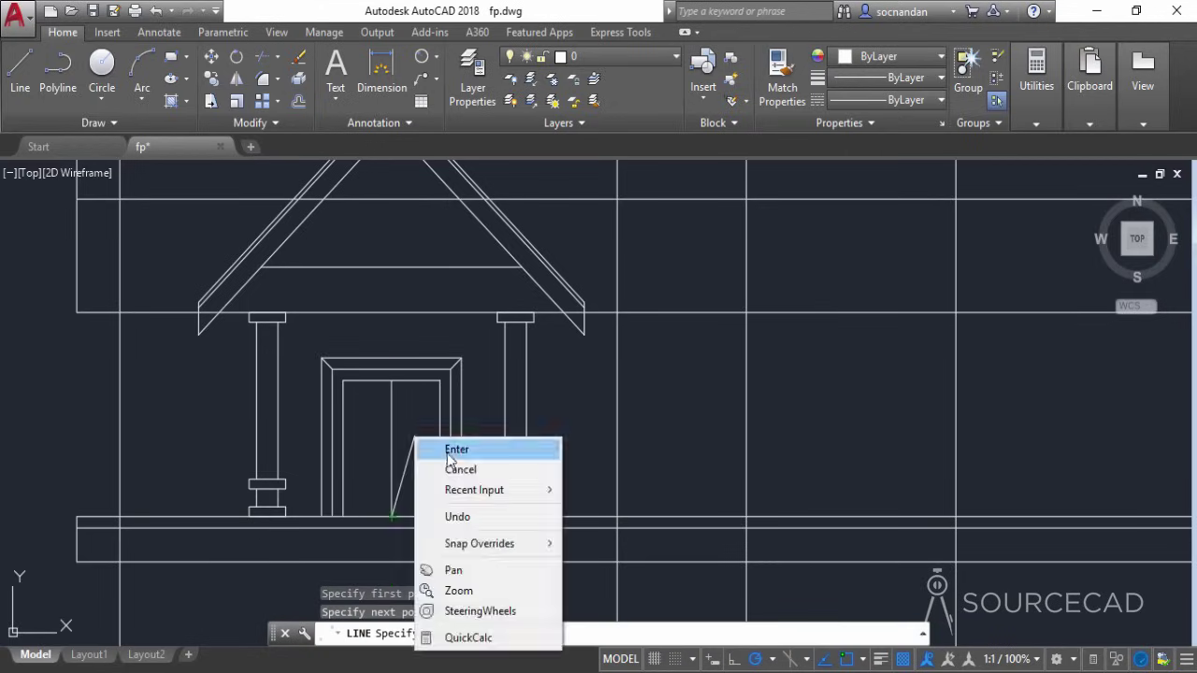
{"action": "left_click", "coordinate": [447, 452]}
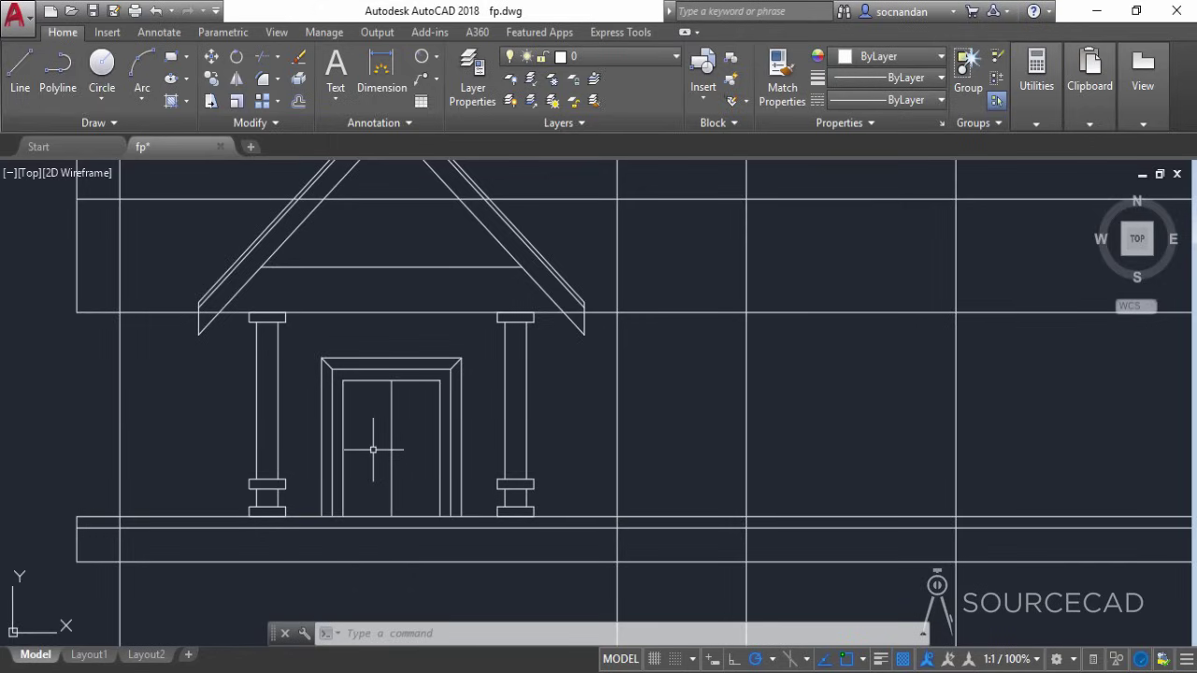
Offset the door's vertical centre line 6" to each side, and erase the original centre line
{"action": "left_click", "coordinate": [298, 101]}
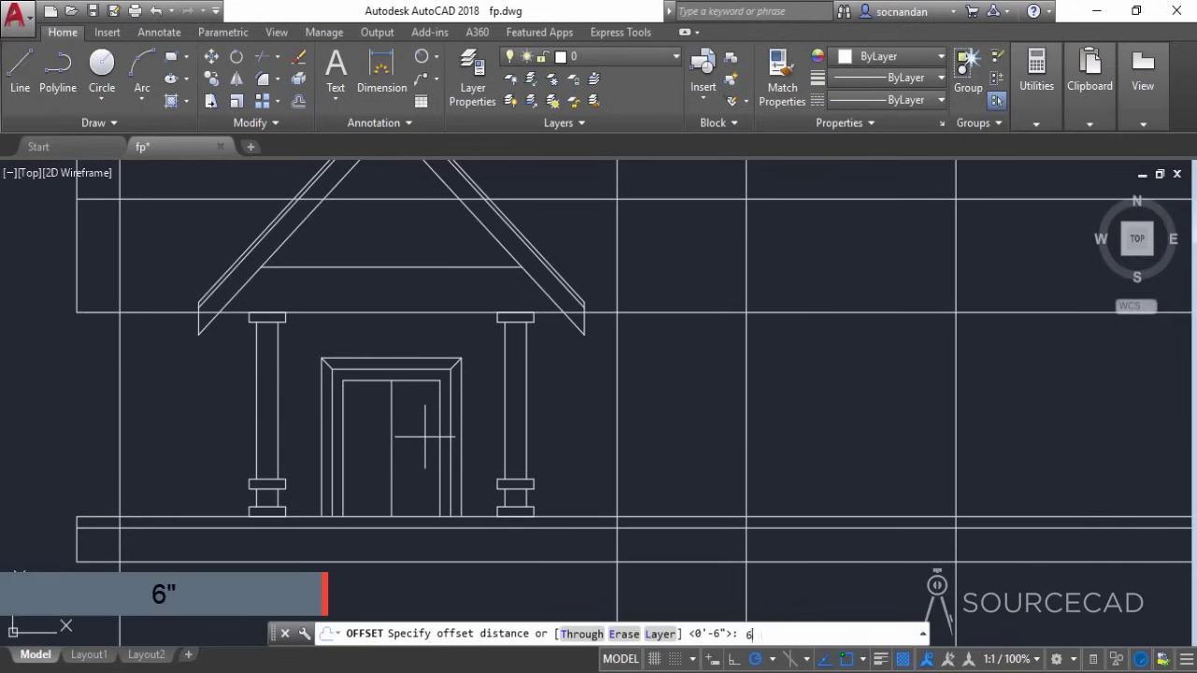
{"action": "key", "text": "Return"}
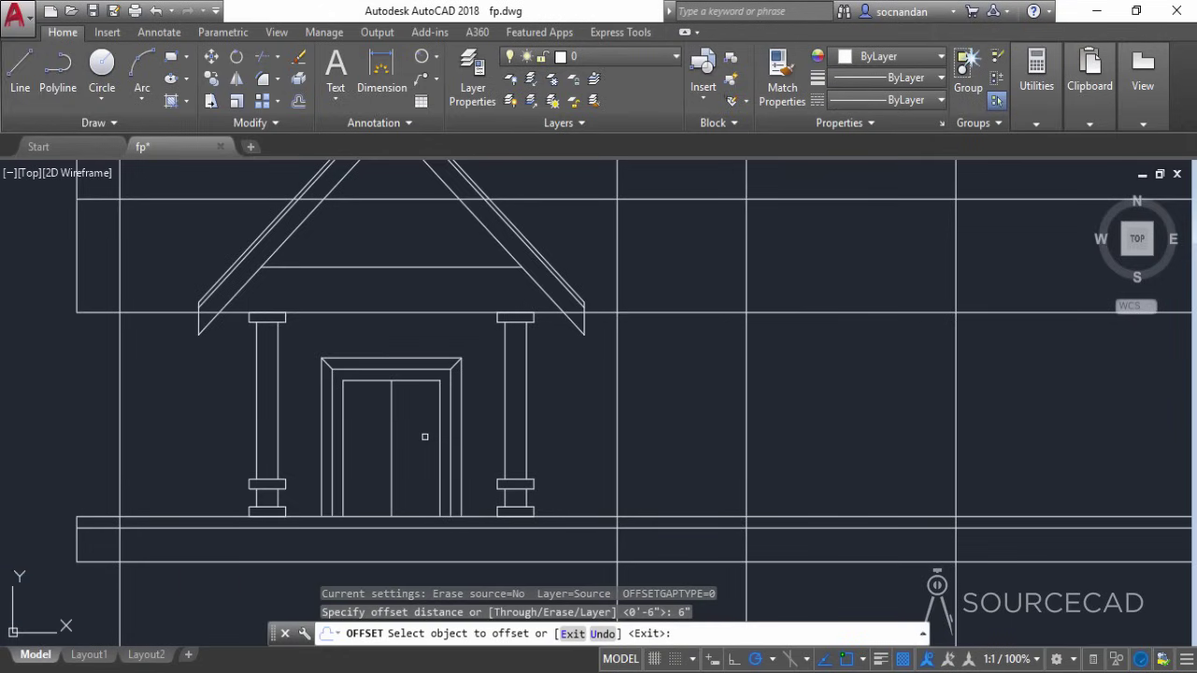
{"action": "left_click", "coordinate": [391, 412]}
{"action": "left_click", "coordinate": [369, 420]}
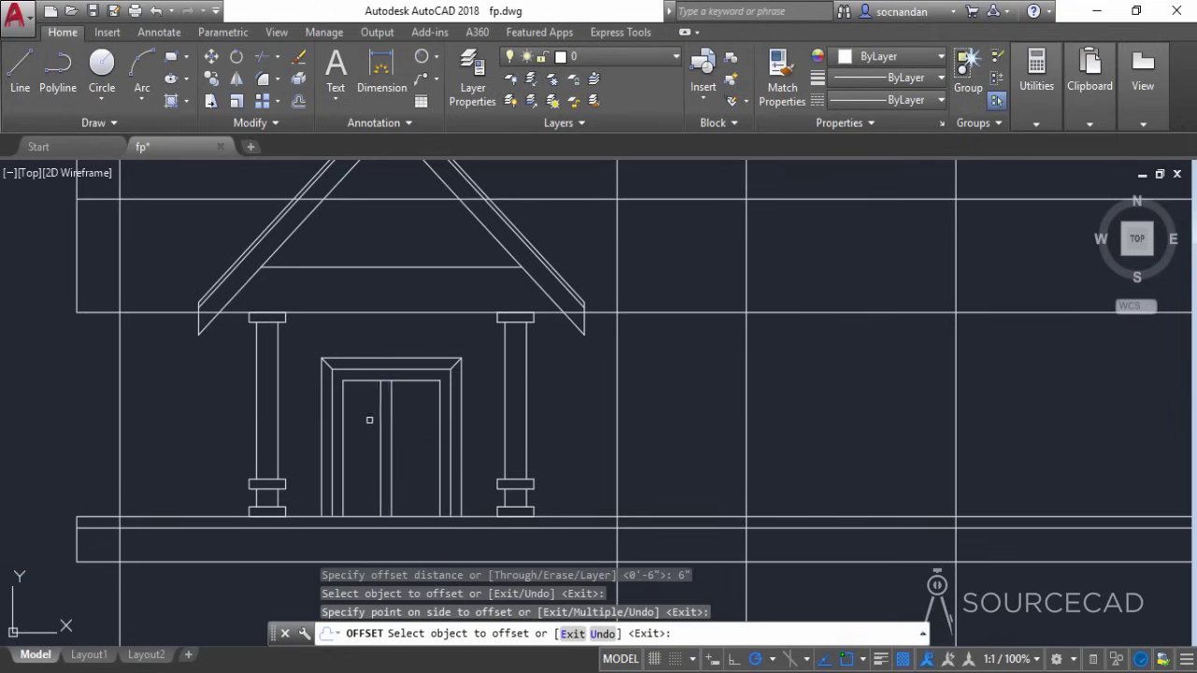
{"action": "left_click", "coordinate": [392, 400]}
{"action": "left_click", "coordinate": [409, 405]}
{"action": "right_click", "coordinate": [423, 427]}
{"action": "left_click", "coordinate": [449, 429]}
{"action": "left_click", "coordinate": [391, 408]}
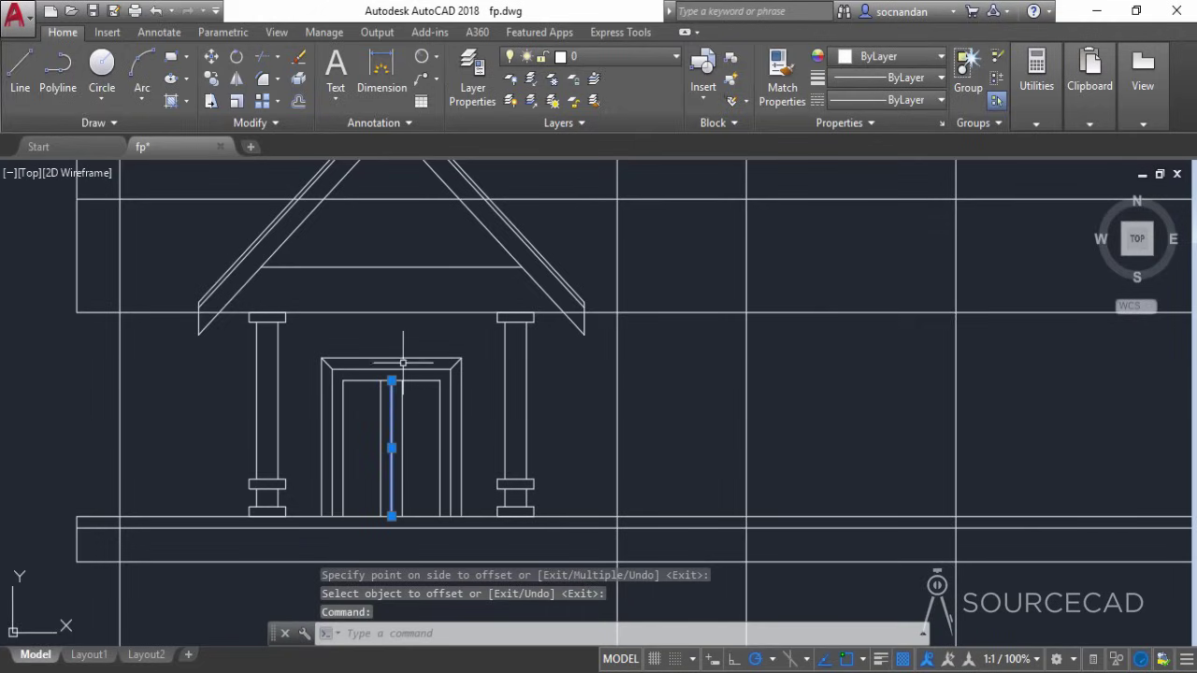
{"action": "right_click", "coordinate": [403, 363]}
{"action": "left_click", "coordinate": [428, 334]}
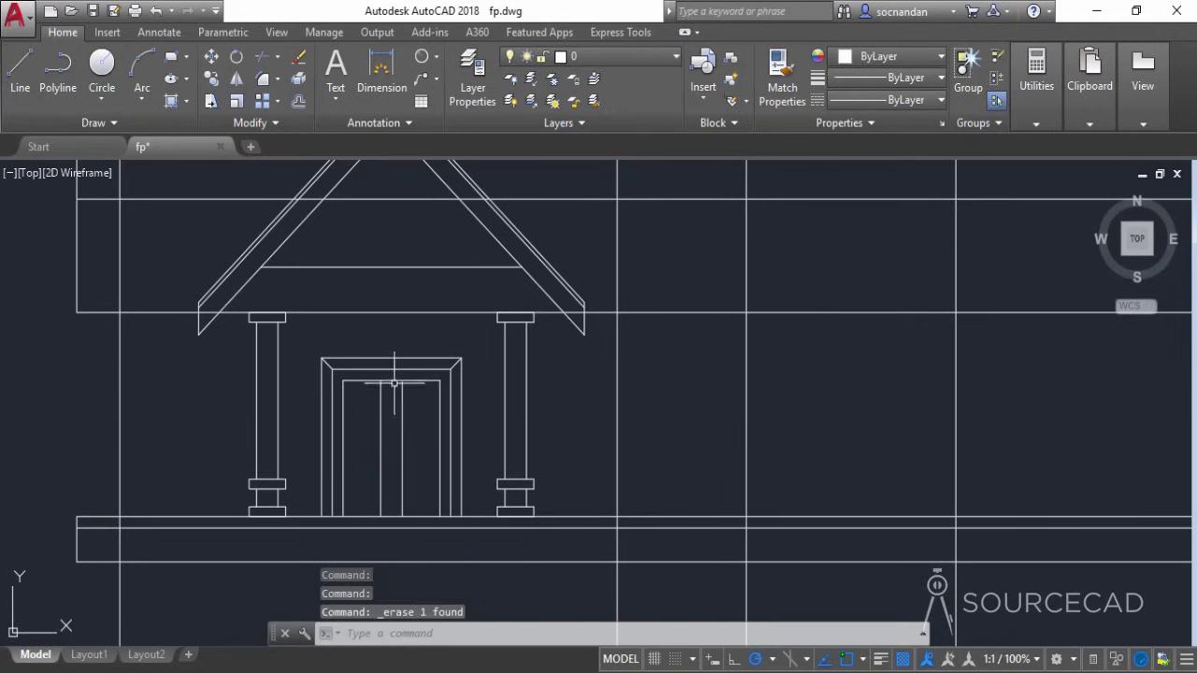
Trim the innermost door-head line between the two central verticals to separate the two door panels
{"action": "left_click", "coordinate": [263, 56]}
{"action": "key", "text": "Return"}
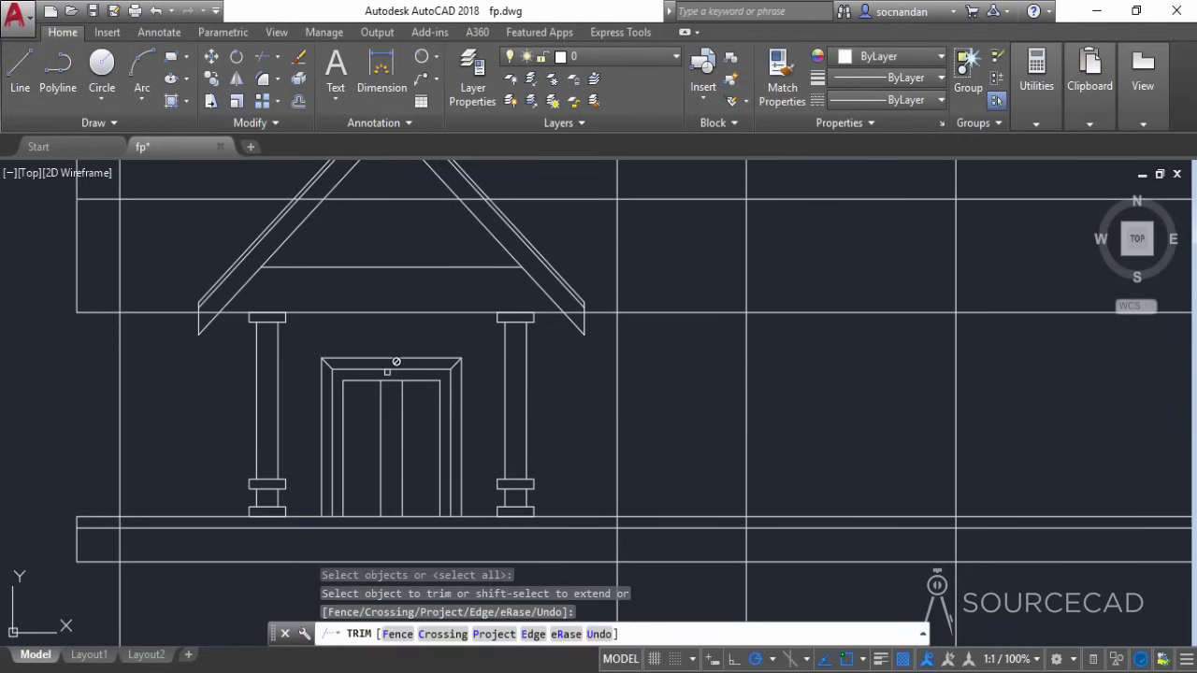
{"action": "left_click", "coordinate": [389, 380]}
{"action": "left_click", "coordinate": [393, 381]}
{"action": "right_click", "coordinate": [399, 323]}
{"action": "left_click", "coordinate": [411, 334]}
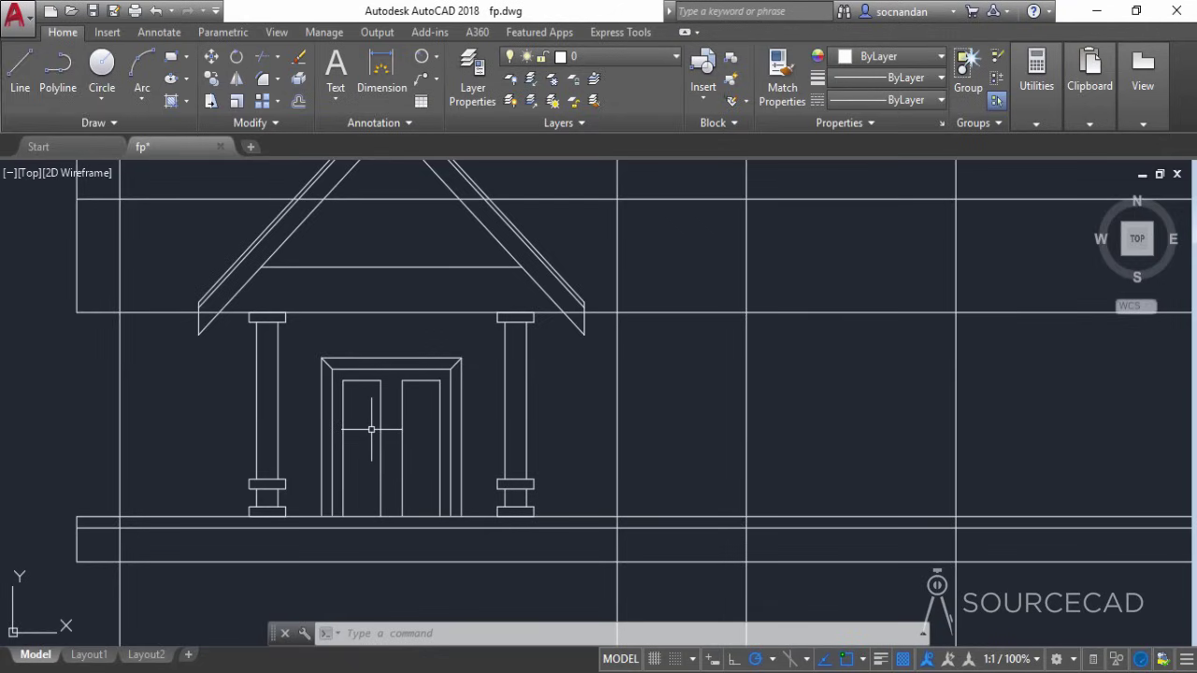
Draw a vertical line from the midpoint of the left door panel's top edge down to the top base line
{"action": "left_click", "coordinate": [20, 67]}
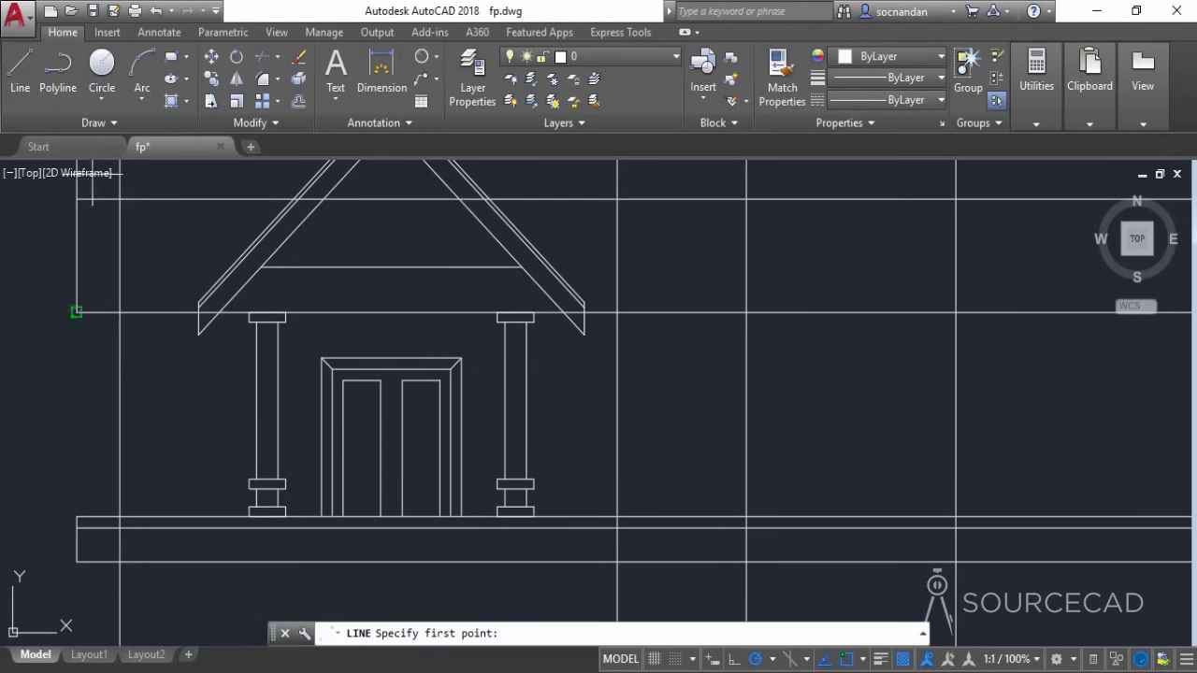
{"action": "left_click", "coordinate": [361, 381]}
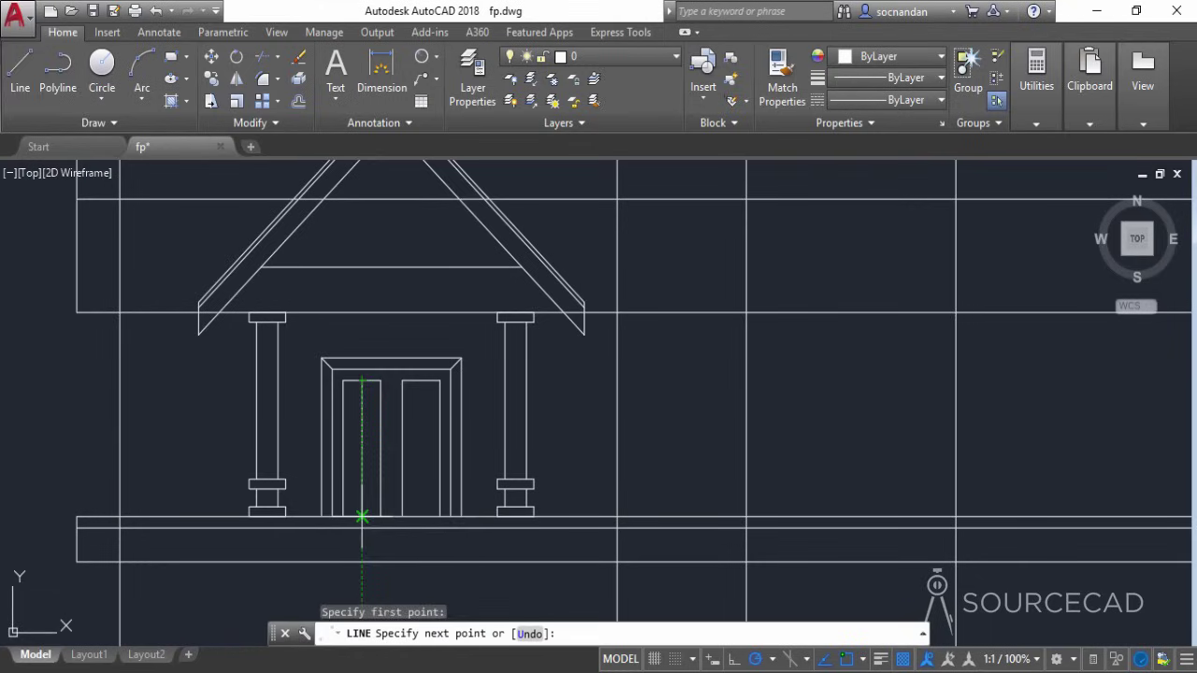
{"action": "left_click", "coordinate": [361, 516]}
{"action": "key", "text": "Return"}
{"action": "key", "text": "Return"}
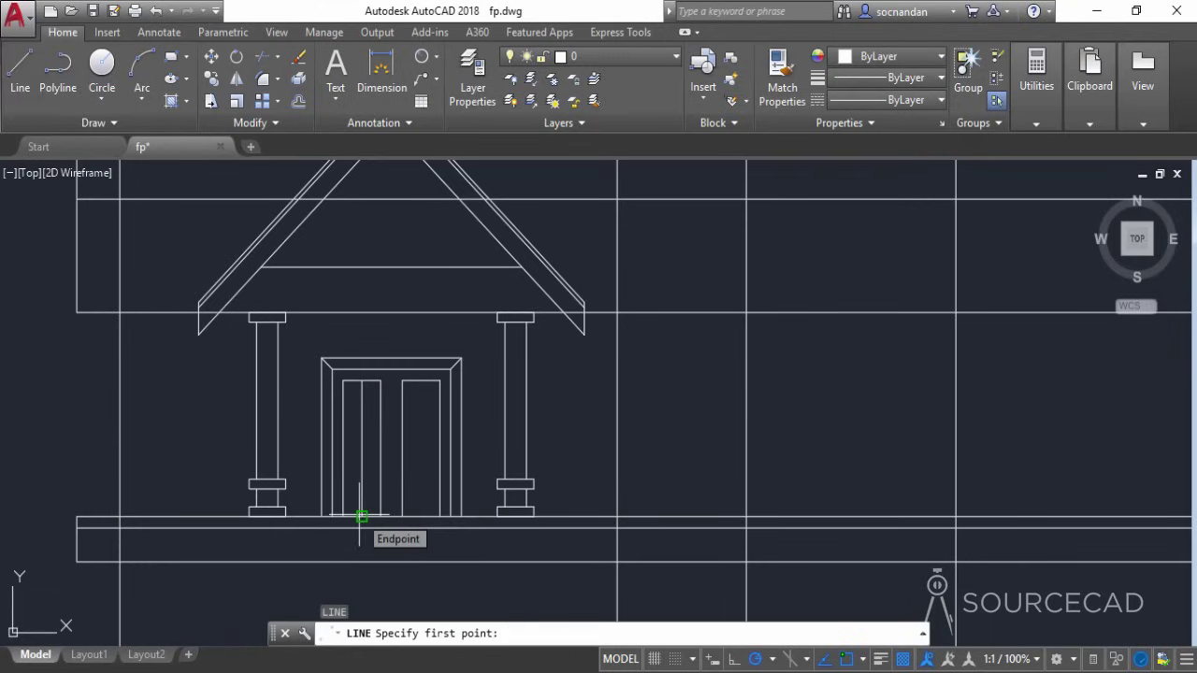
Draw a vertical line from the midpoint of the right door panel's top edge down to the top base line
{"action": "left_click", "coordinate": [422, 380]}
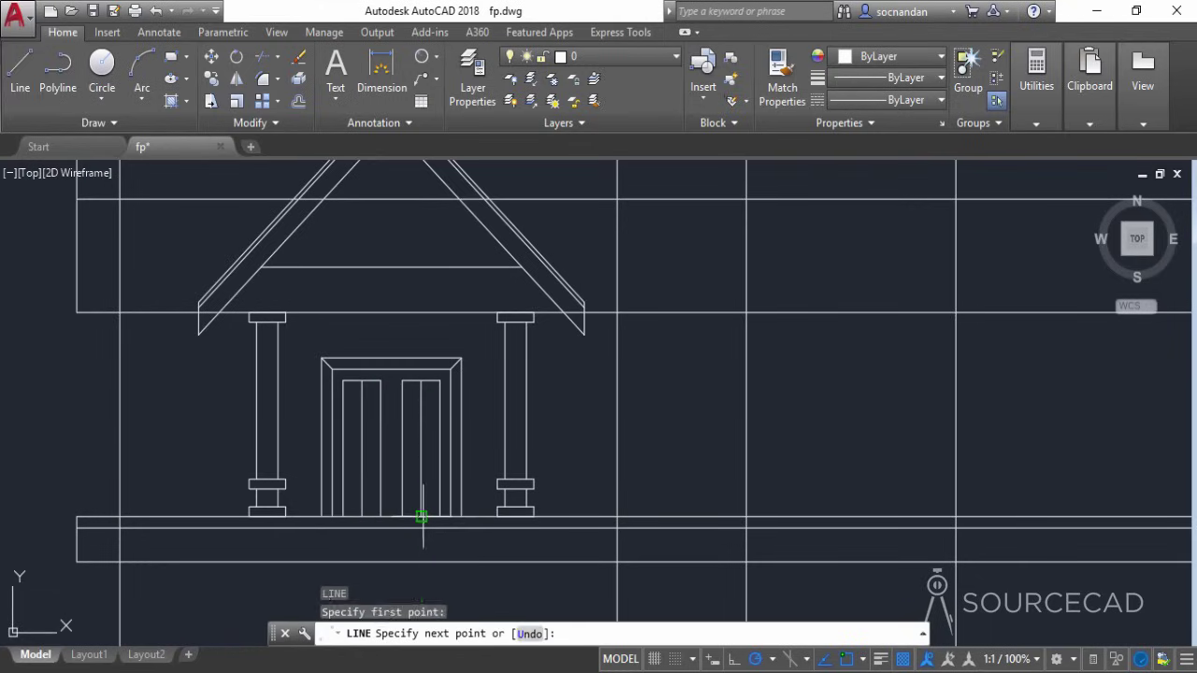
{"action": "left_click", "coordinate": [422, 516]}
{"action": "key", "text": "Return"}
Draw a horizontal line across the upper part of the left door panel, between its two side edges
{"action": "key", "text": "Return"}
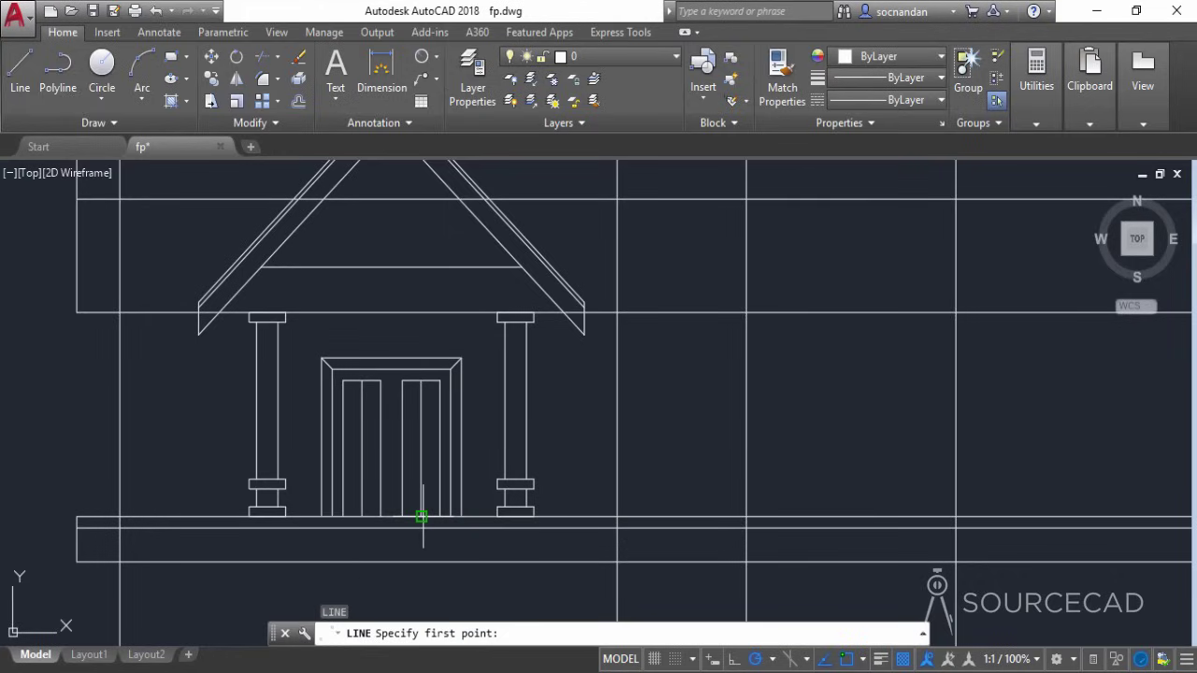
{"action": "left_click", "coordinate": [343, 422]}
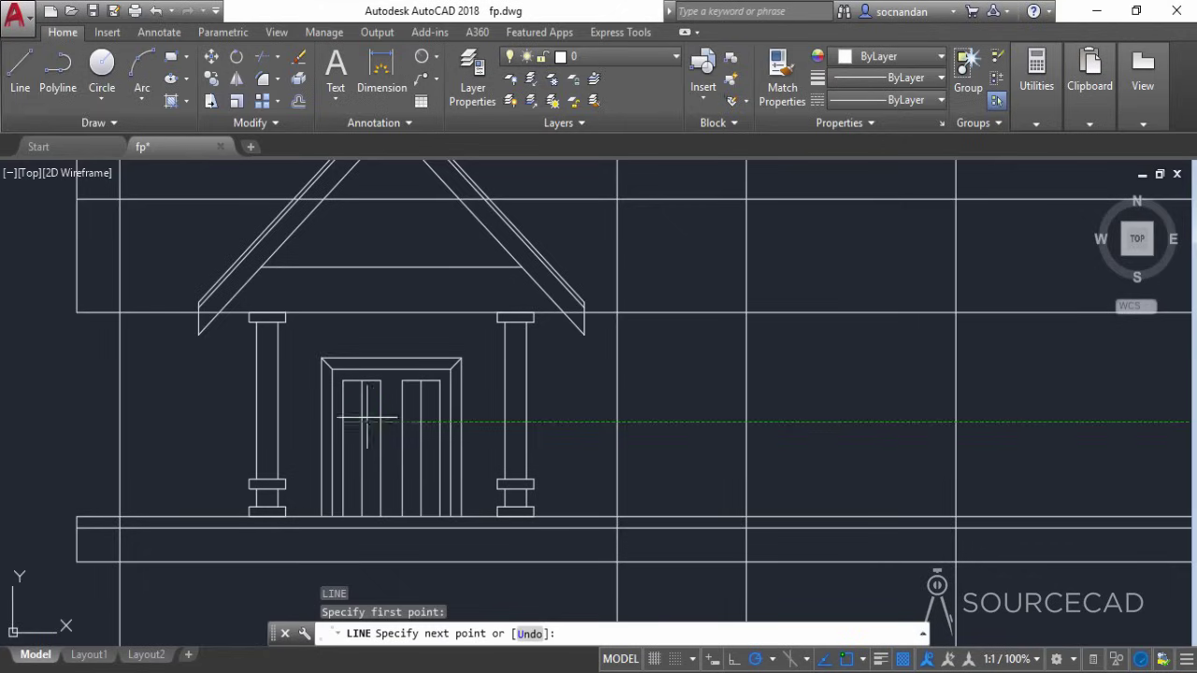
{"action": "left_click", "coordinate": [381, 422]}
{"action": "key", "text": "Return"}
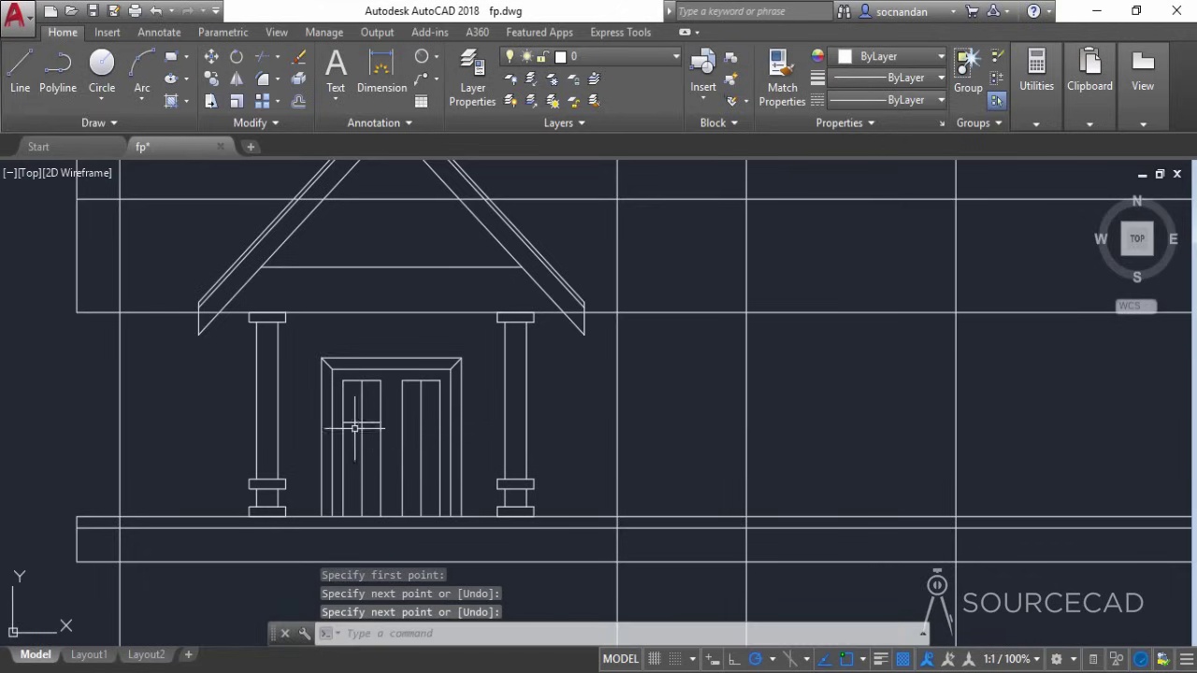
Copy the left door panel's horizontal line straight down to the lower part of the same panel
{"action": "left_click", "coordinate": [372, 422]}
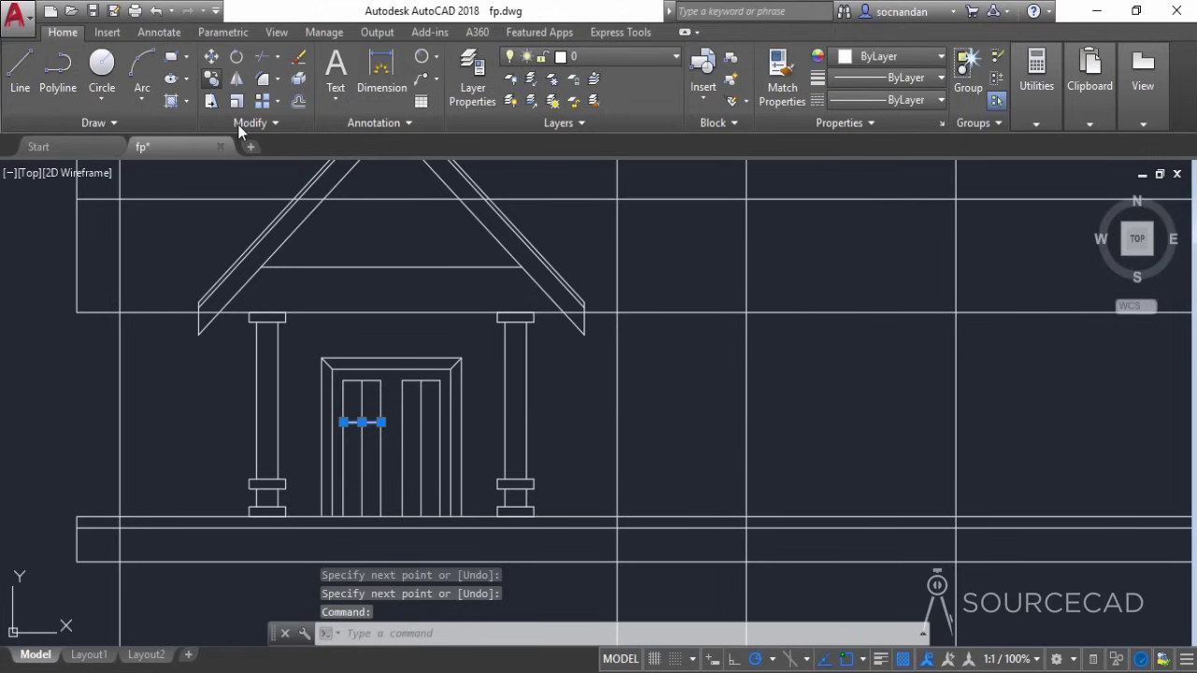
{"action": "left_click", "coordinate": [211, 78]}
{"action": "left_click", "coordinate": [380, 423]}
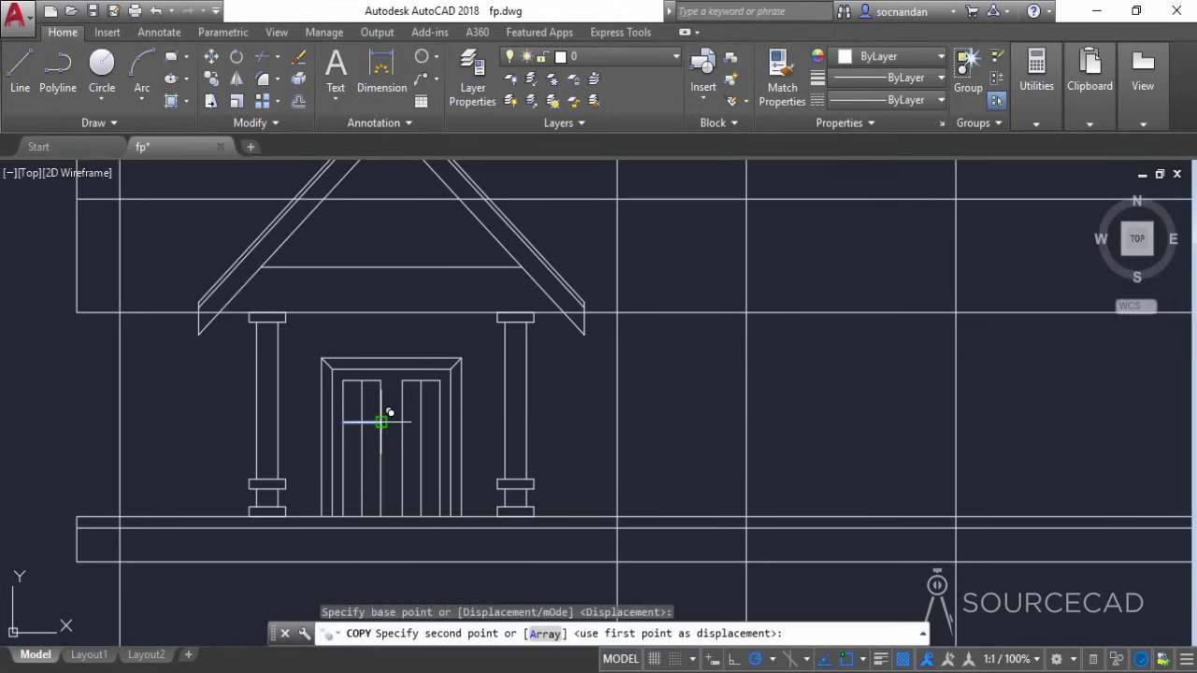
{"action": "left_click", "coordinate": [383, 477]}
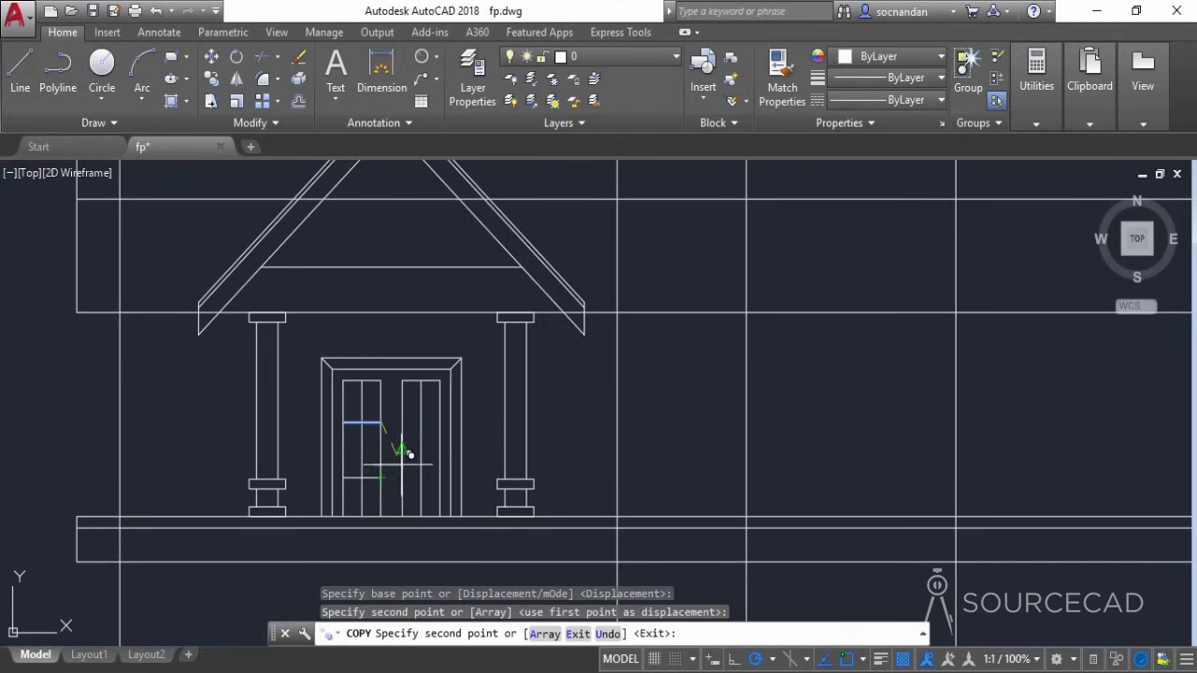
{"action": "right_click", "coordinate": [395, 456]}
{"action": "left_click", "coordinate": [435, 236]}
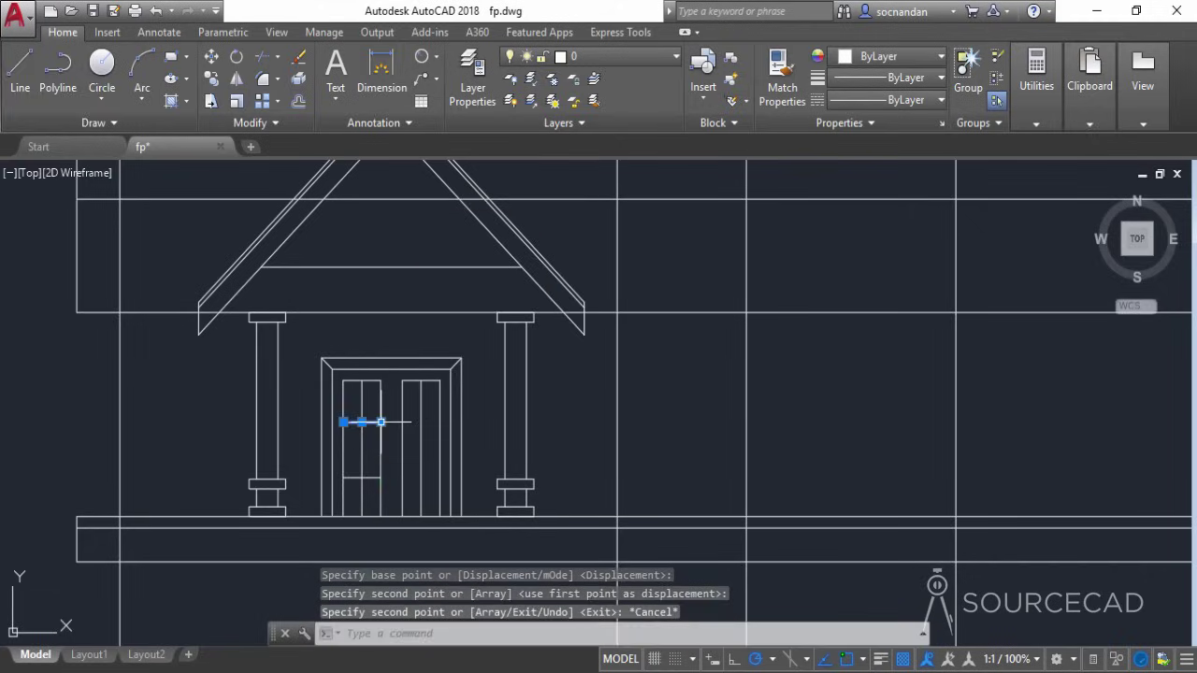
Copy both horizontal lines of the left door panel across to the matching position in the right panel
{"action": "left_click", "coordinate": [371, 476]}
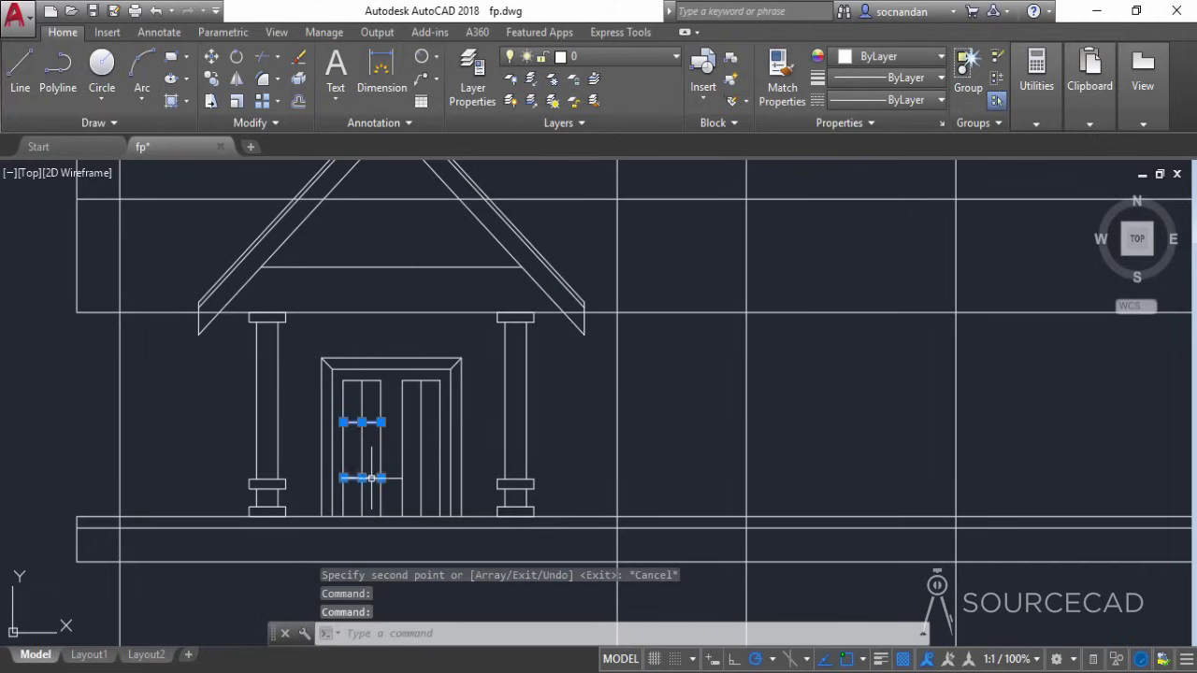
{"action": "left_click", "coordinate": [212, 83]}
{"action": "left_click", "coordinate": [381, 422]}
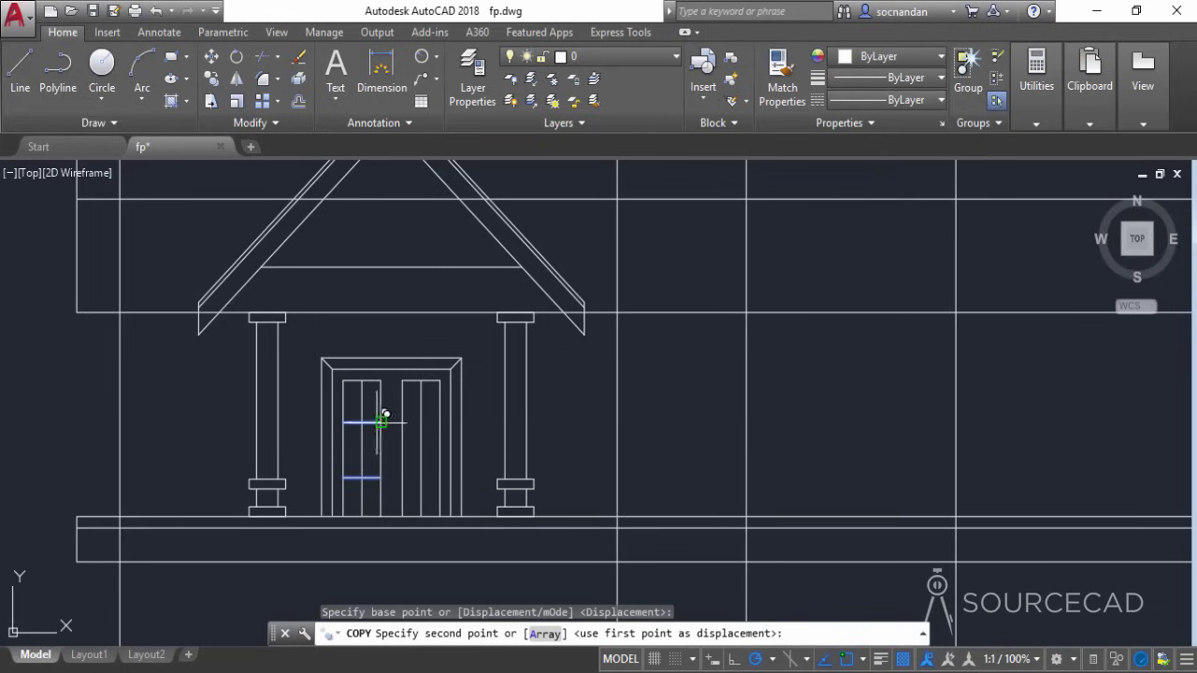
{"action": "left_click", "coordinate": [439, 422]}
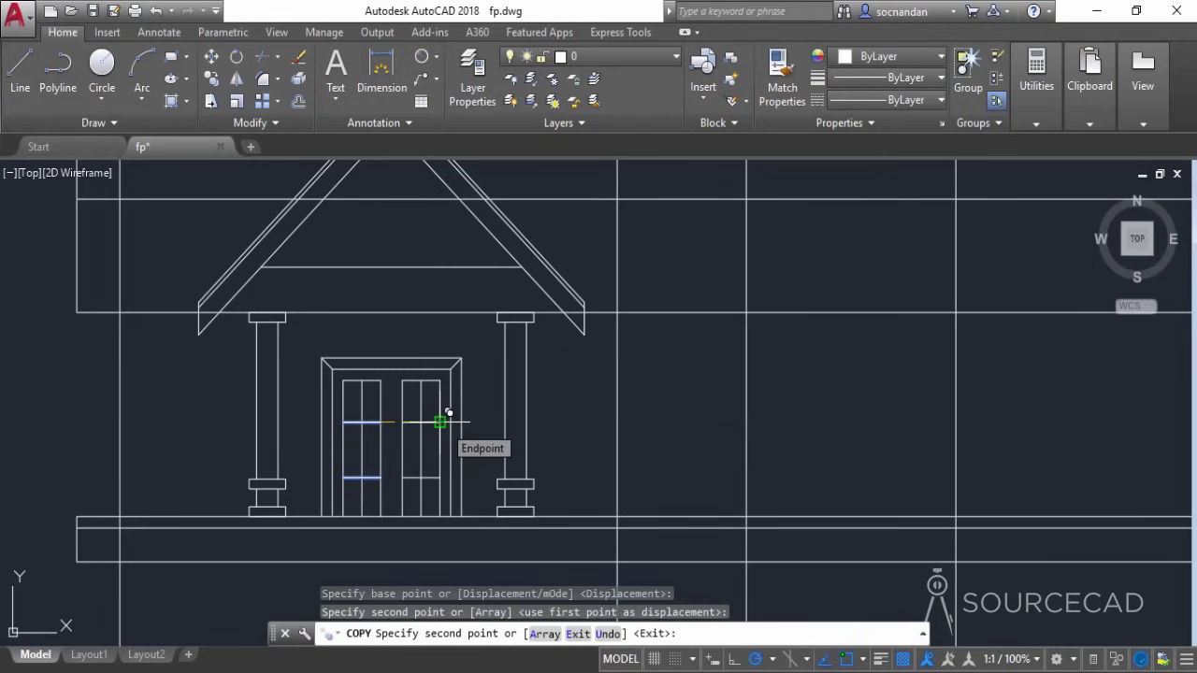
{"action": "key", "text": "Escape"}
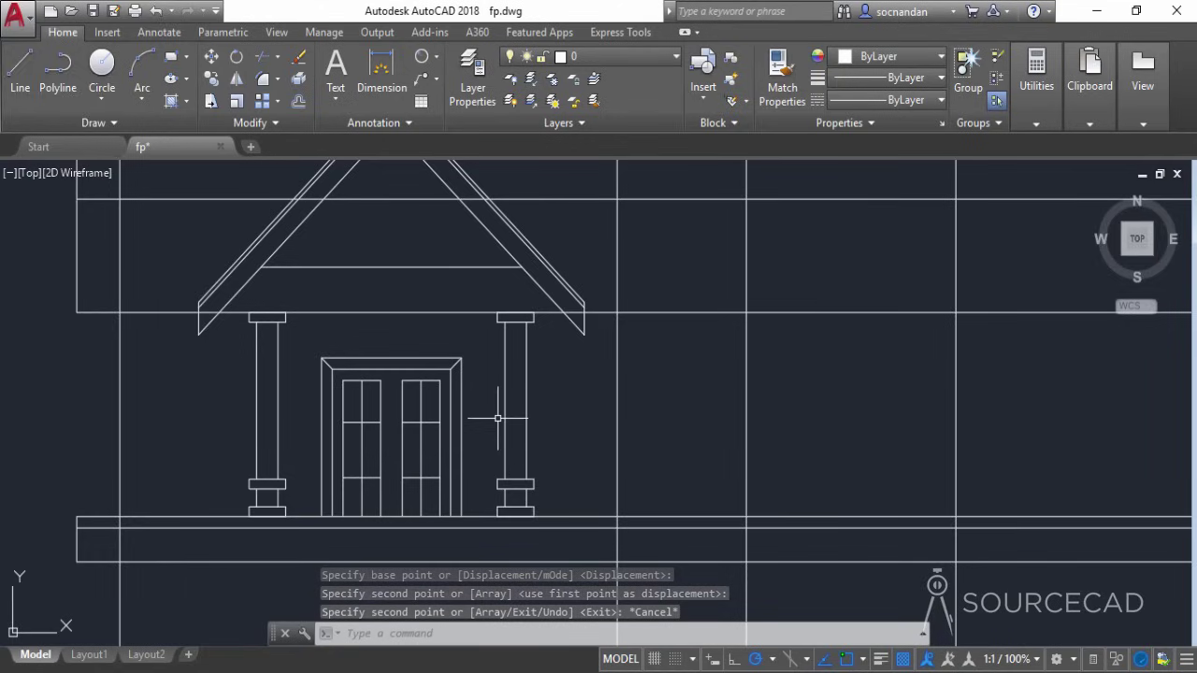
Fill the door frame area around the two glazed panels with a SOLID hatch
{"action": "mouse_move", "coordinate": [192, 141]}
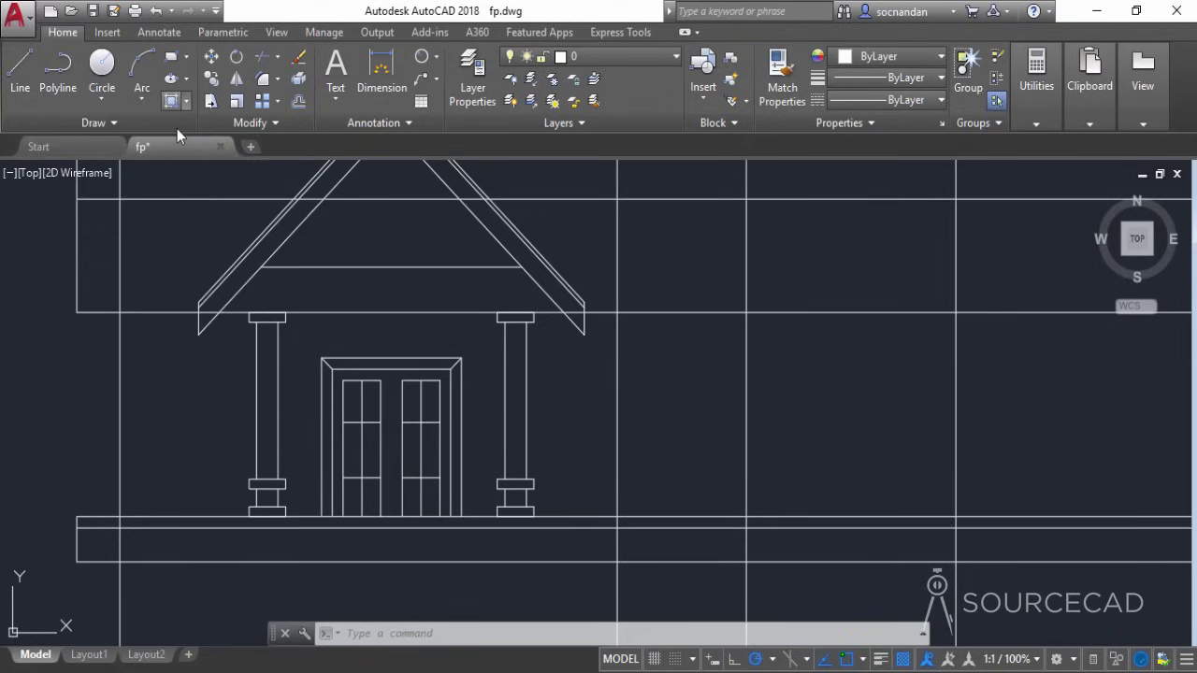
{"action": "left_click", "coordinate": [171, 101]}
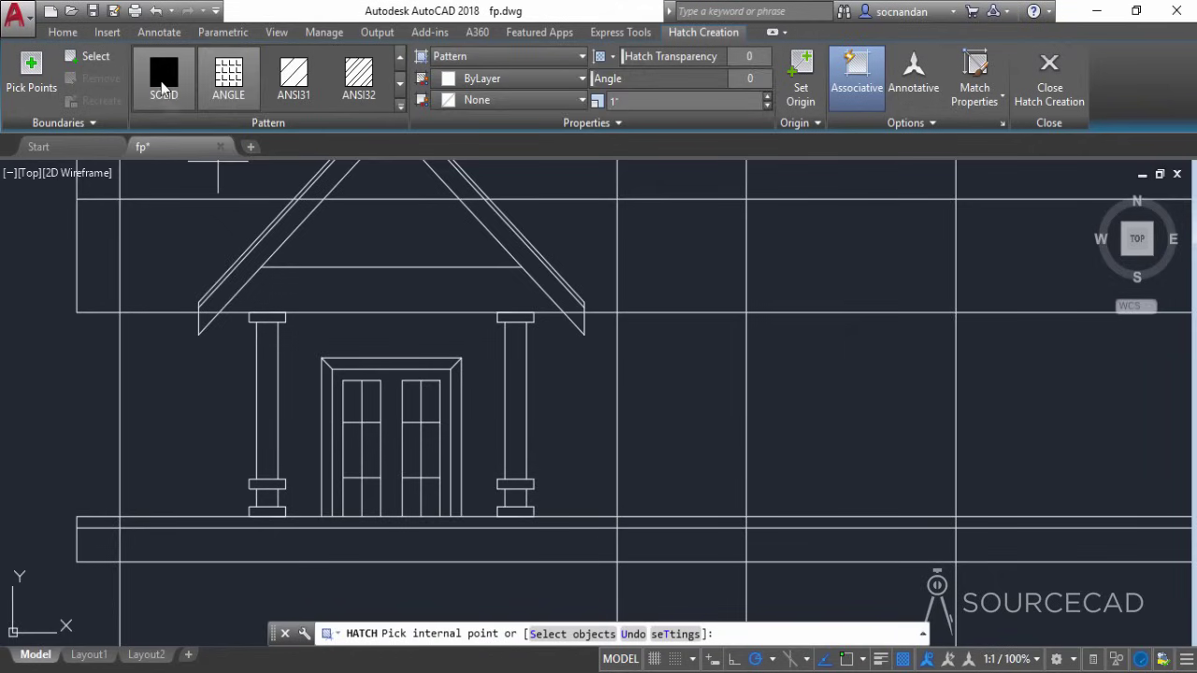
{"action": "left_click", "coordinate": [163, 86]}
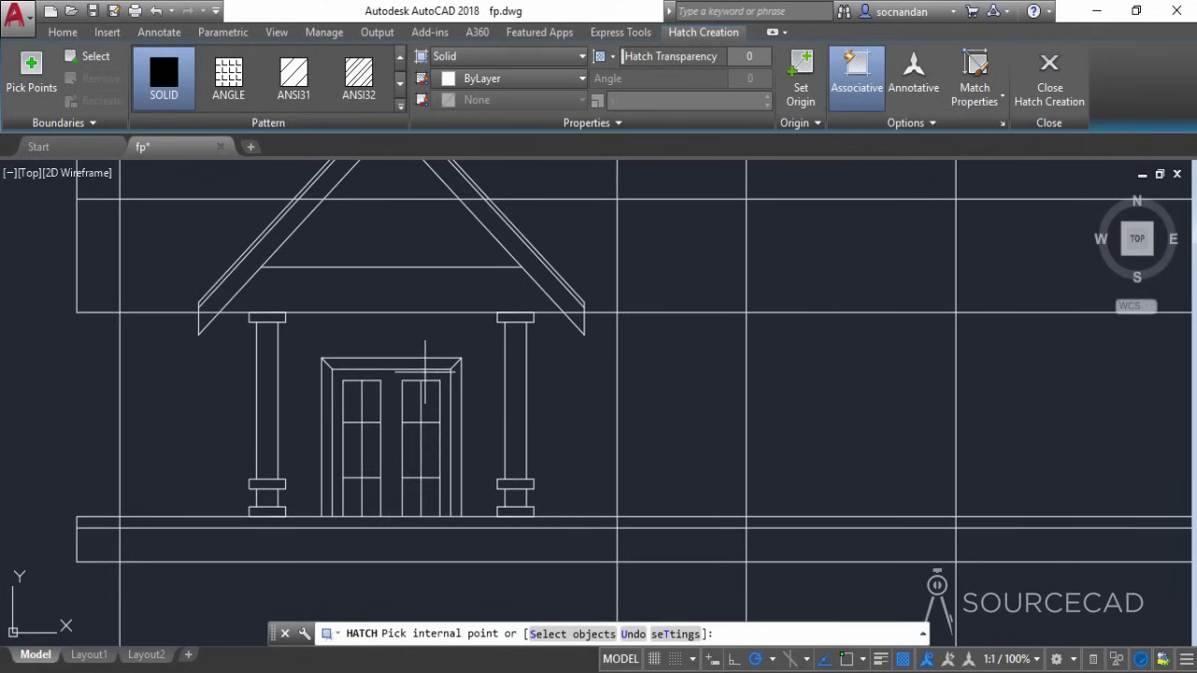
{"action": "left_click", "coordinate": [400, 398]}
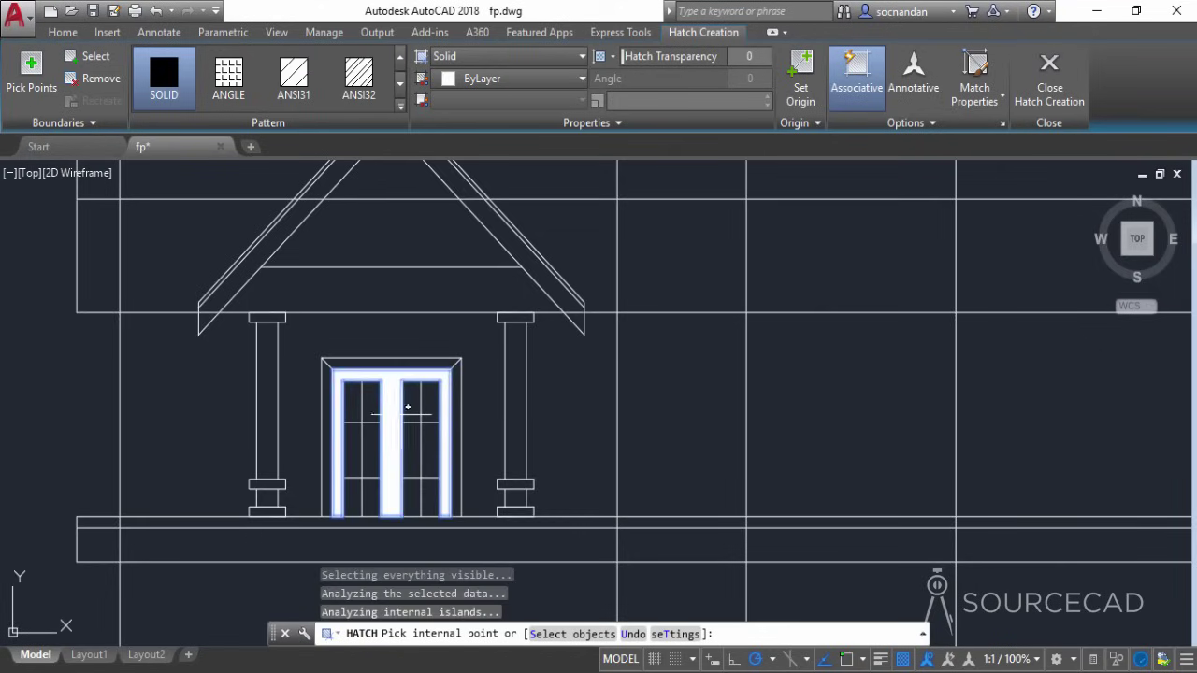
{"action": "left_click", "coordinate": [1049, 87]}
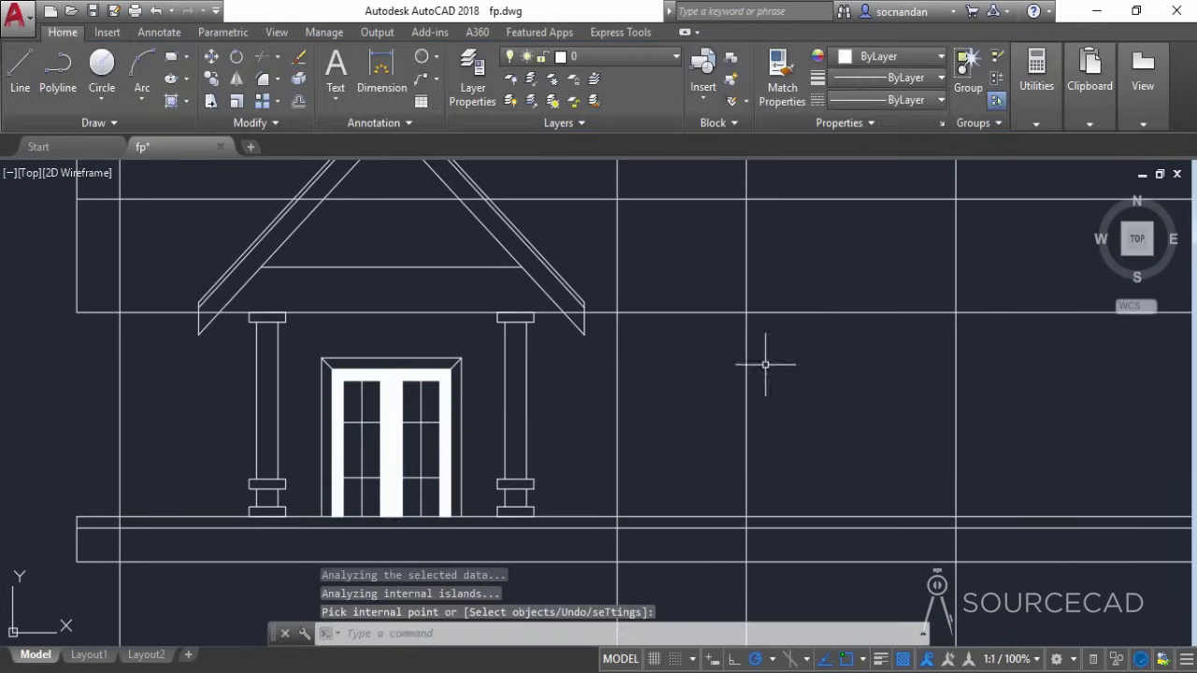
Trim the main roof's top horizontal line wherever it crosses the porch gable and its sloping edges
{"action": "scroll", "coordinate": [649, 381], "scroll_direction": "down", "scroll_amount": 2}
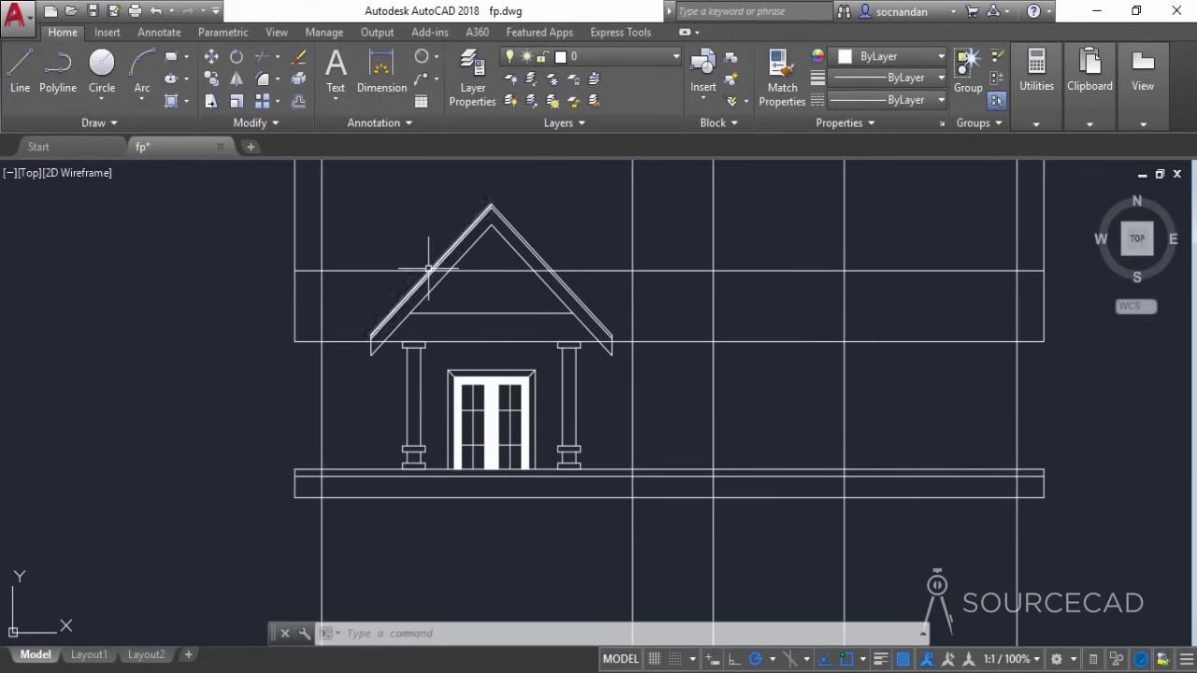
{"action": "left_click", "coordinate": [264, 56]}
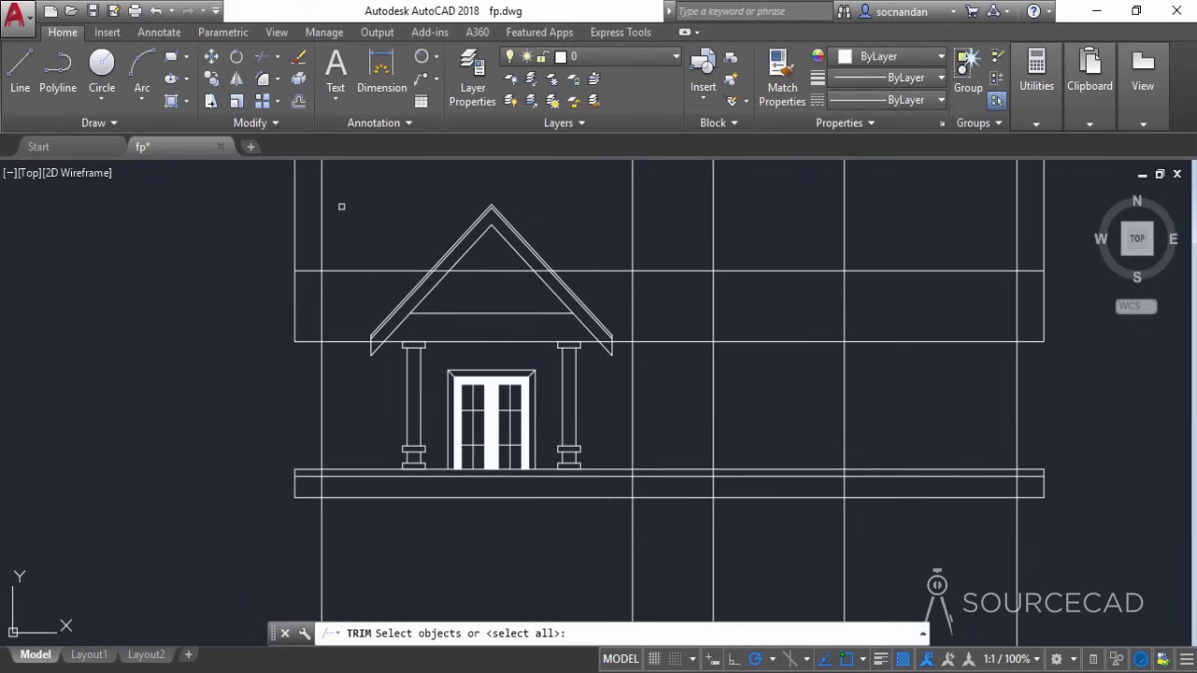
{"action": "key", "text": "Return"}
{"action": "scroll", "coordinate": [397, 238], "scroll_direction": "up", "scroll_amount": 5}
{"action": "scroll", "coordinate": [515, 374], "scroll_direction": "up", "scroll_amount": 3}
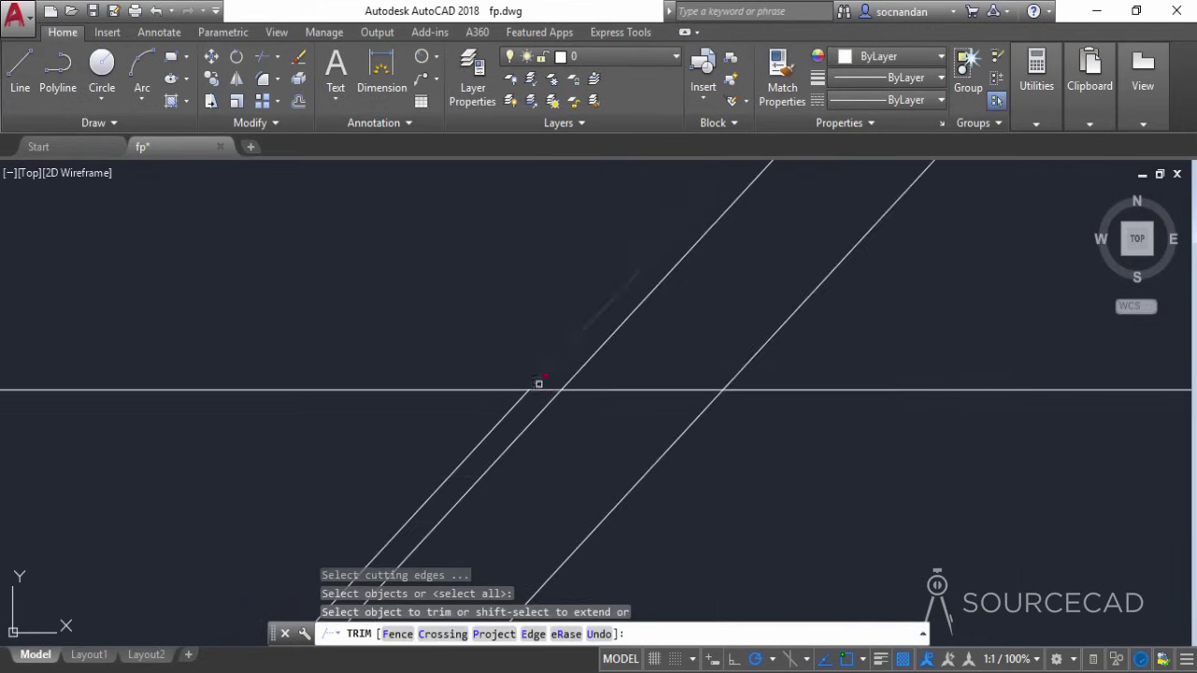
{"action": "left_click", "coordinate": [543, 389]}
{"action": "left_click", "coordinate": [769, 391]}
{"action": "scroll", "coordinate": [823, 373], "scroll_direction": "down", "scroll_amount": 5}
{"action": "middle_click_drag", "start_coordinate": [914, 365], "coordinate": [575, 348]}
{"action": "scroll", "coordinate": [575, 348], "scroll_direction": "up", "scroll_amount": 3}
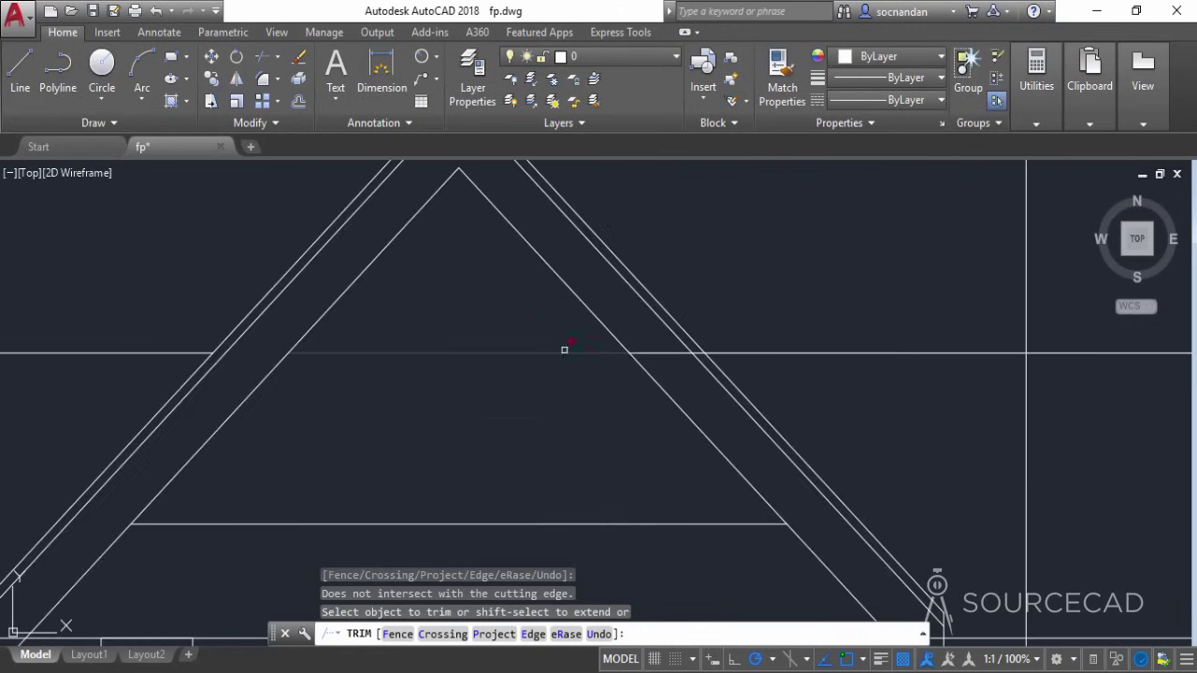
{"action": "left_click", "coordinate": [607, 351]}
{"action": "left_click", "coordinate": [654, 351]}
{"action": "scroll", "coordinate": [694, 347], "scroll_direction": "up", "scroll_amount": 2}
{"action": "left_click", "coordinate": [725, 338]}
{"action": "scroll", "coordinate": [759, 256], "scroll_direction": "down", "scroll_amount": 4}
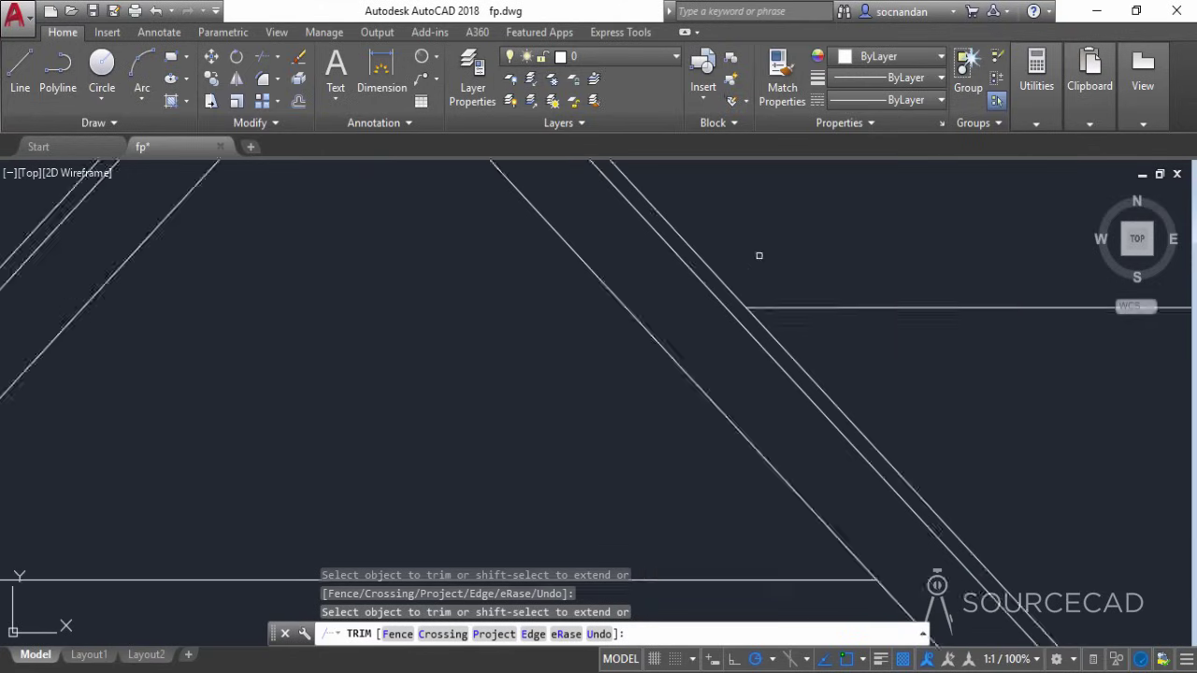
{"action": "right_click", "coordinate": [769, 238]}
{"action": "left_click", "coordinate": [785, 248]}
{"action": "mouse_move", "coordinate": [775, 244]}
{"action": "middle_mouse_down"}
{"action": "mouse_move", "coordinate": [658, 264]}
{"action": "mouse_move", "coordinate": [452, 244]}
{"action": "middle_mouse_up"}
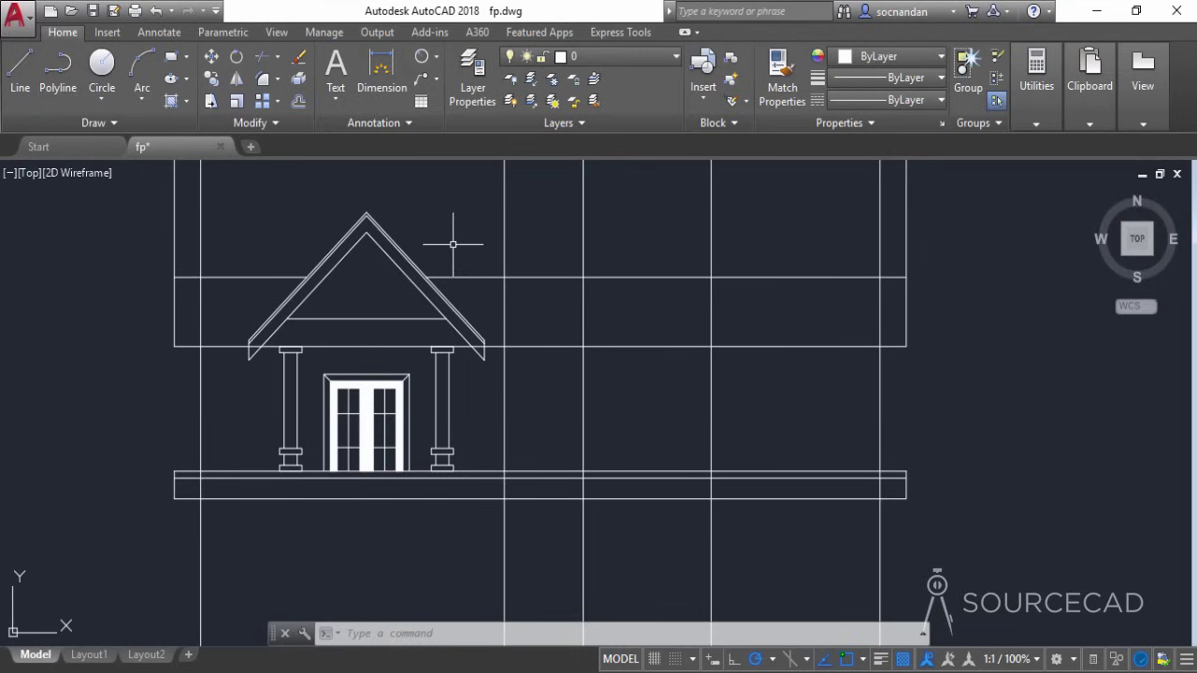
Trim all vertical projection lines that extend above the main roof's top horizontal line
{"action": "middle_click_drag", "start_coordinate": [347, 535], "coordinate": [380, 492]}
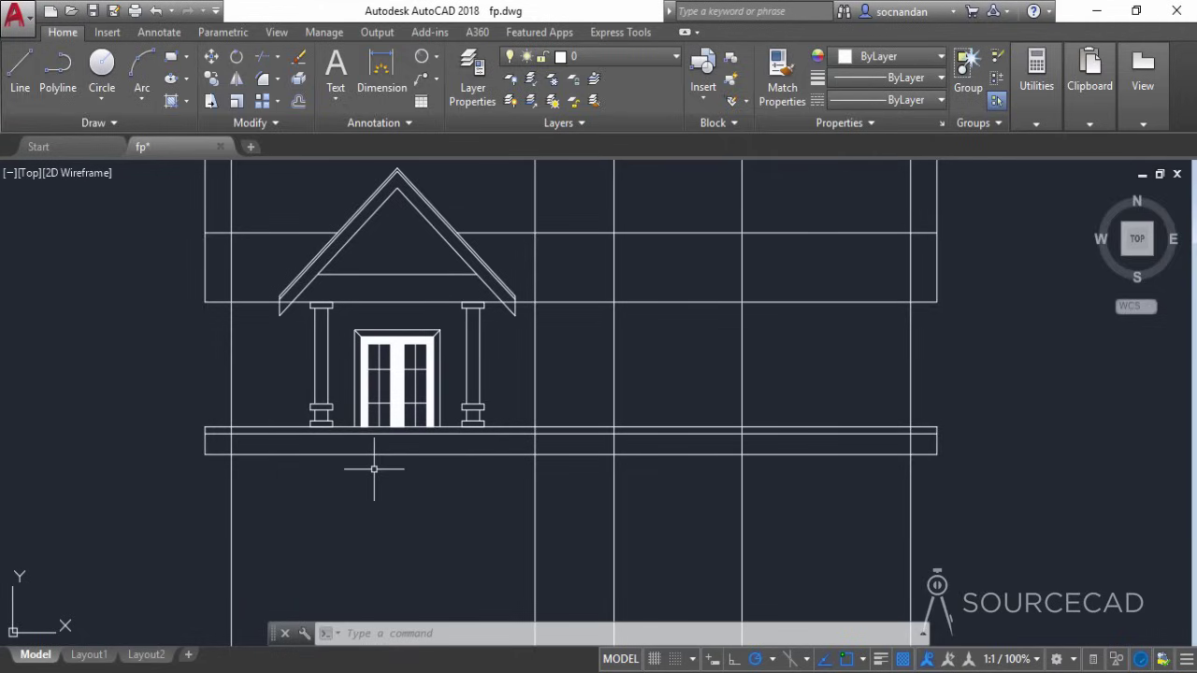
{"action": "scroll", "coordinate": [376, 470], "scroll_direction": "down", "scroll_amount": 2}
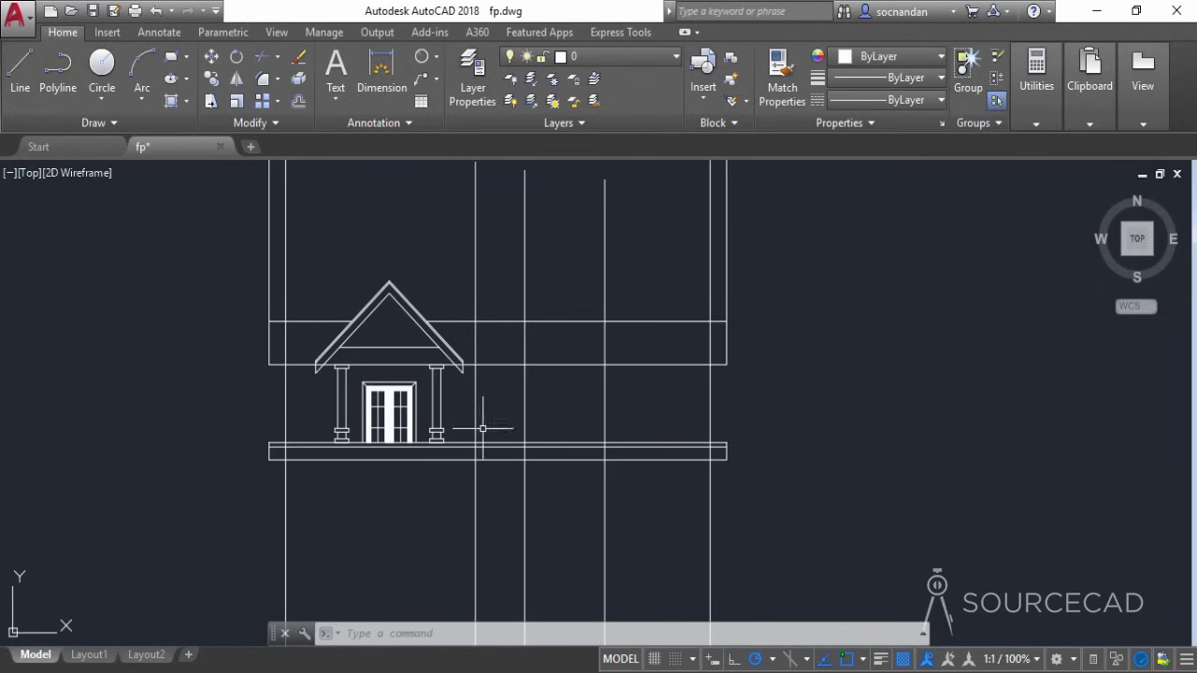
{"action": "middle_click_drag", "start_coordinate": [746, 277], "coordinate": [716, 366]}
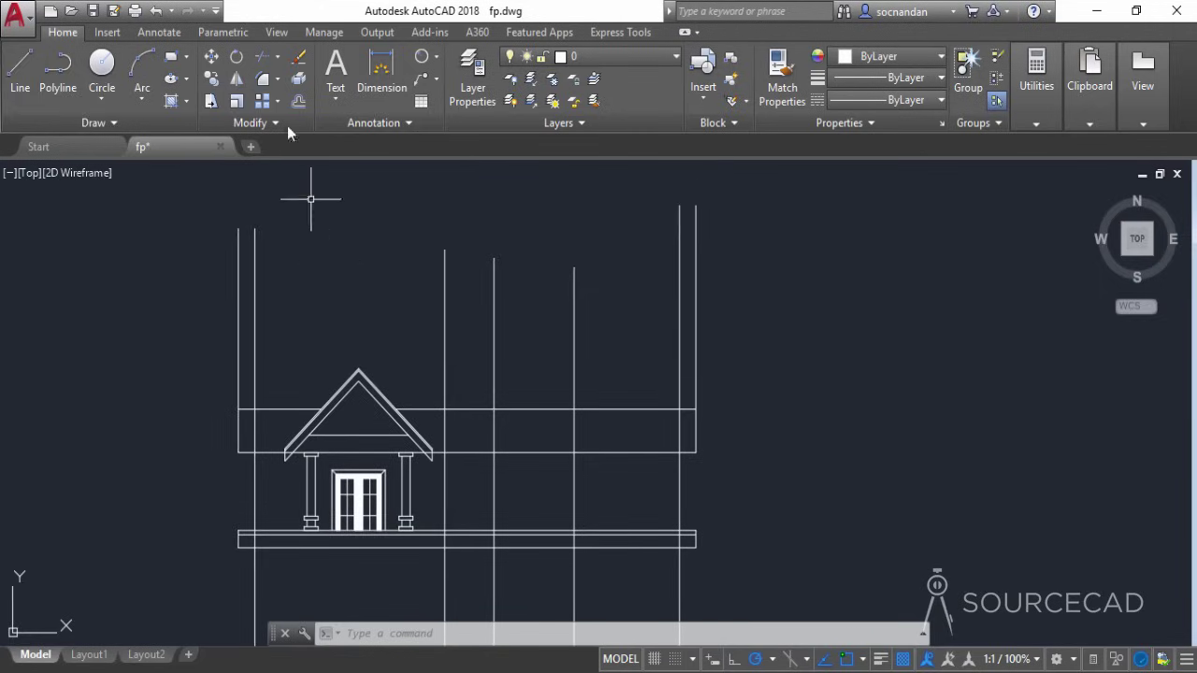
{"action": "left_click", "coordinate": [263, 57]}
{"action": "key", "text": "Return"}
{"action": "left_click", "coordinate": [275, 339]}
{"action": "left_click", "coordinate": [181, 296]}
{"action": "left_click", "coordinate": [730, 306]}
{"action": "left_click", "coordinate": [504, 309]}
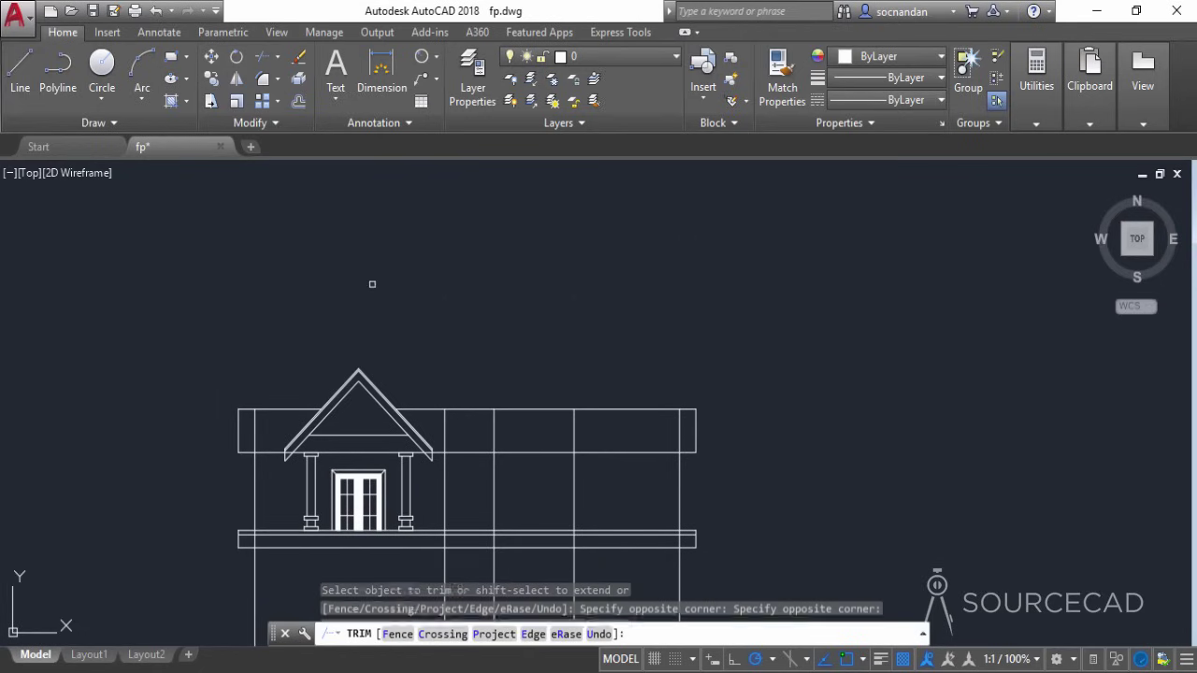
Trim the outermost left and right wall lines where they run through the main roof band
{"action": "middle_click_drag", "start_coordinate": [392, 368], "coordinate": [447, 269]}
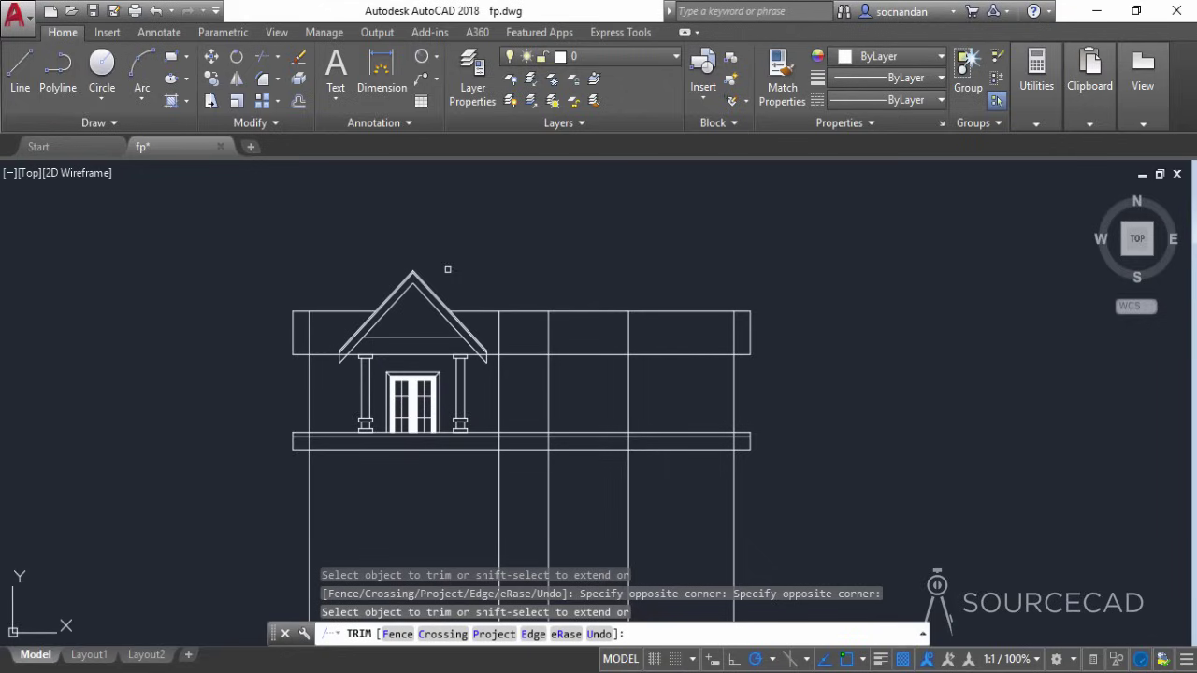
{"action": "left_click", "coordinate": [307, 338]}
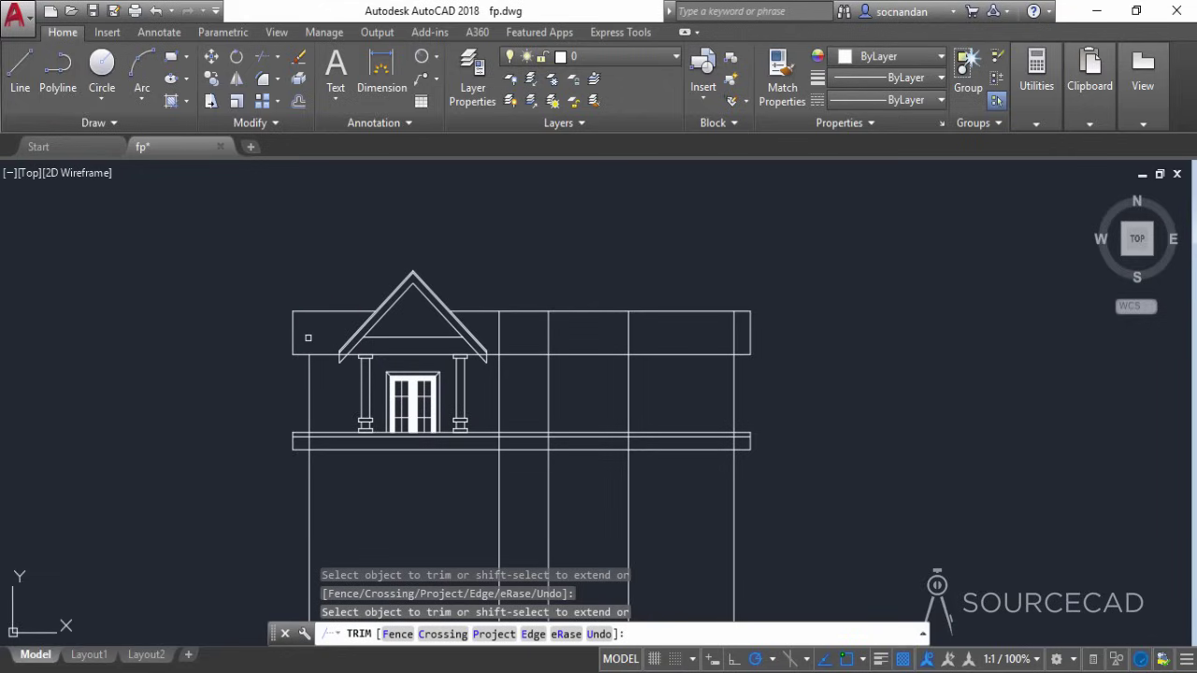
{"action": "left_click", "coordinate": [550, 412]}
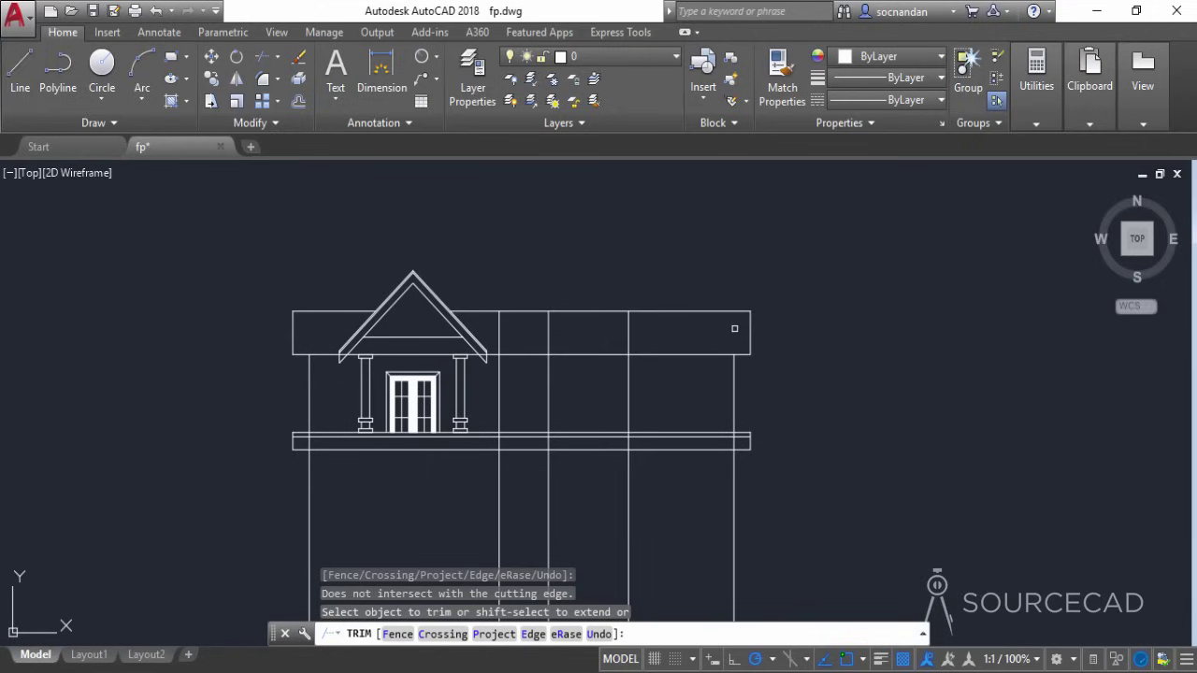
{"action": "right_click", "coordinate": [695, 248]}
{"action": "left_click", "coordinate": [701, 254]}
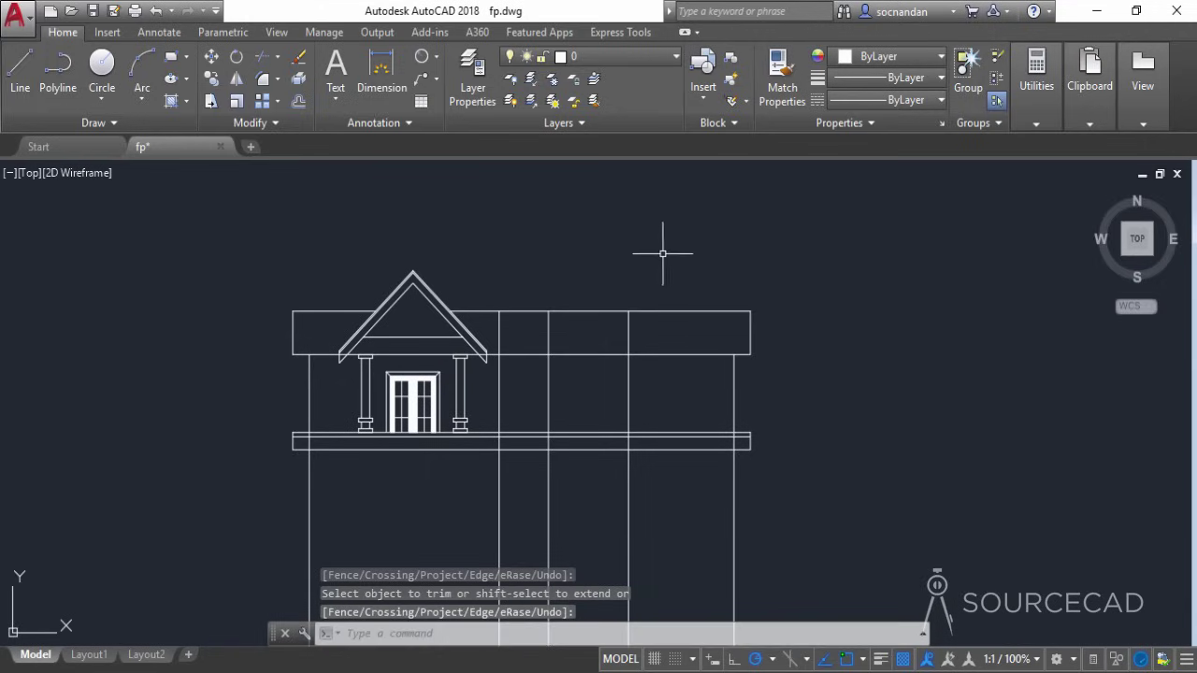
Copy the left porch column about 5' to the left along the roof's lower line, close to the left wall line
{"action": "scroll", "coordinate": [350, 402], "scroll_direction": "up", "scroll_amount": 4}
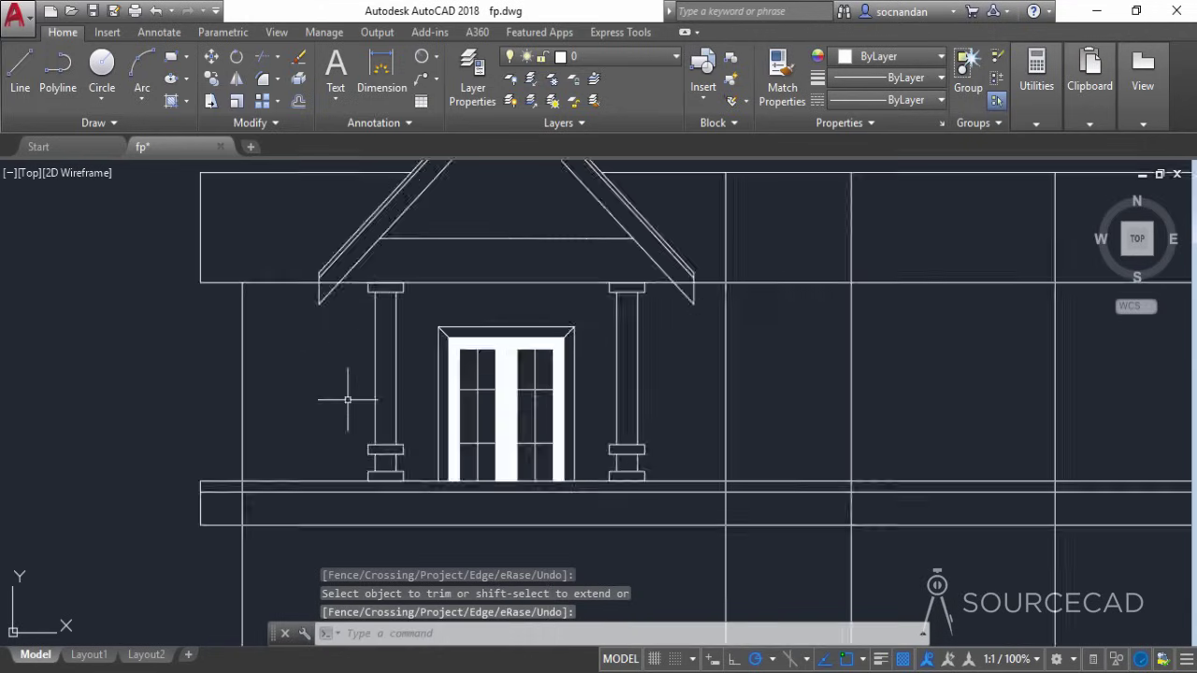
{"action": "left_click", "coordinate": [360, 282]}
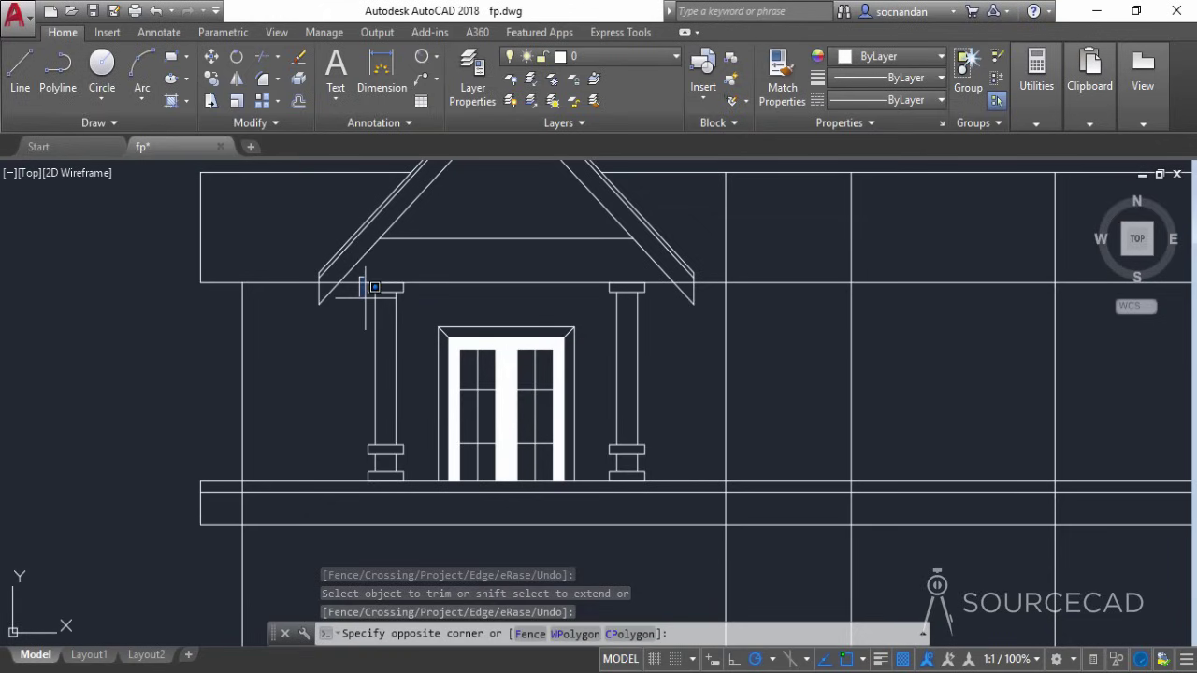
{"action": "left_click", "coordinate": [407, 486]}
{"action": "left_click", "coordinate": [212, 78]}
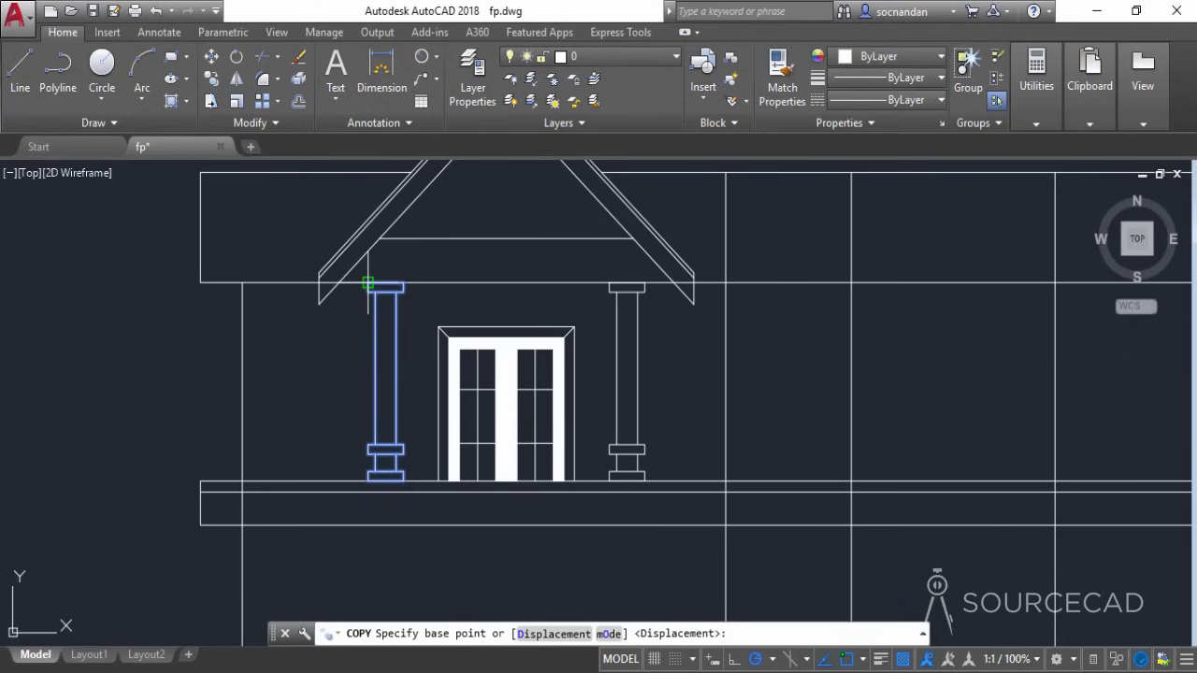
{"action": "left_click", "coordinate": [368, 284]}
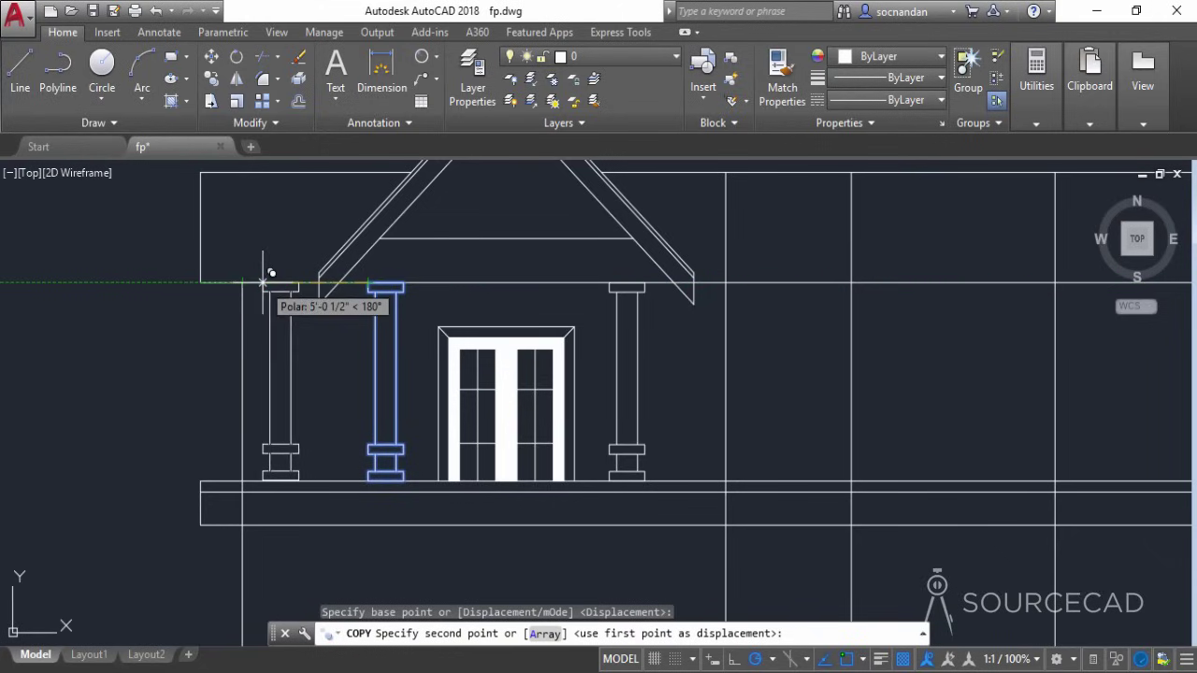
{"action": "left_click", "coordinate": [263, 283]}
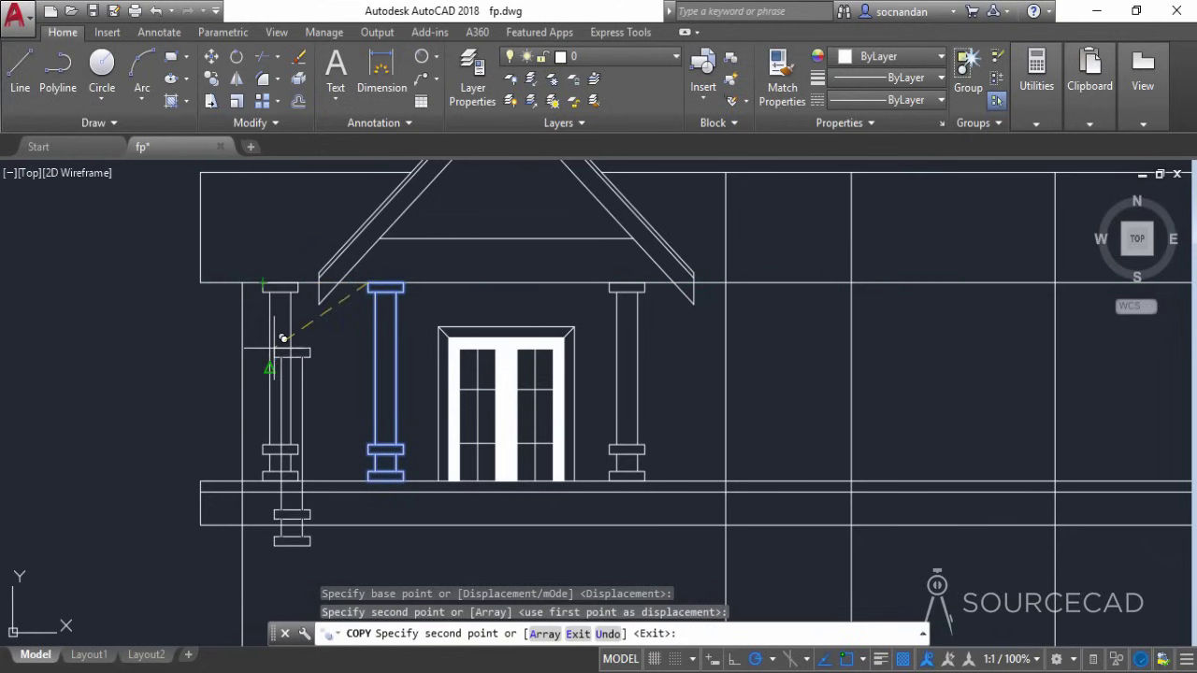
{"action": "key", "text": "Escape"}
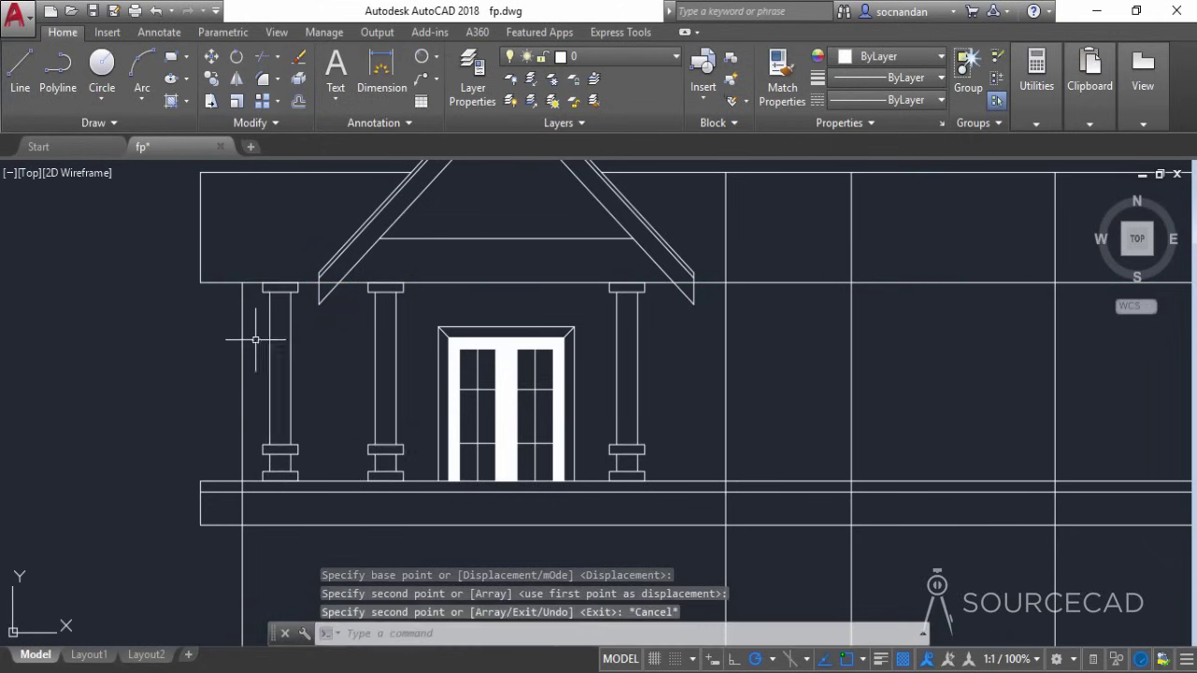
Move the copied leftmost column so the left edge of its shaft lines up with the left wall line
{"action": "left_click", "coordinate": [251, 249]}
{"action": "left_click", "coordinate": [302, 487]}
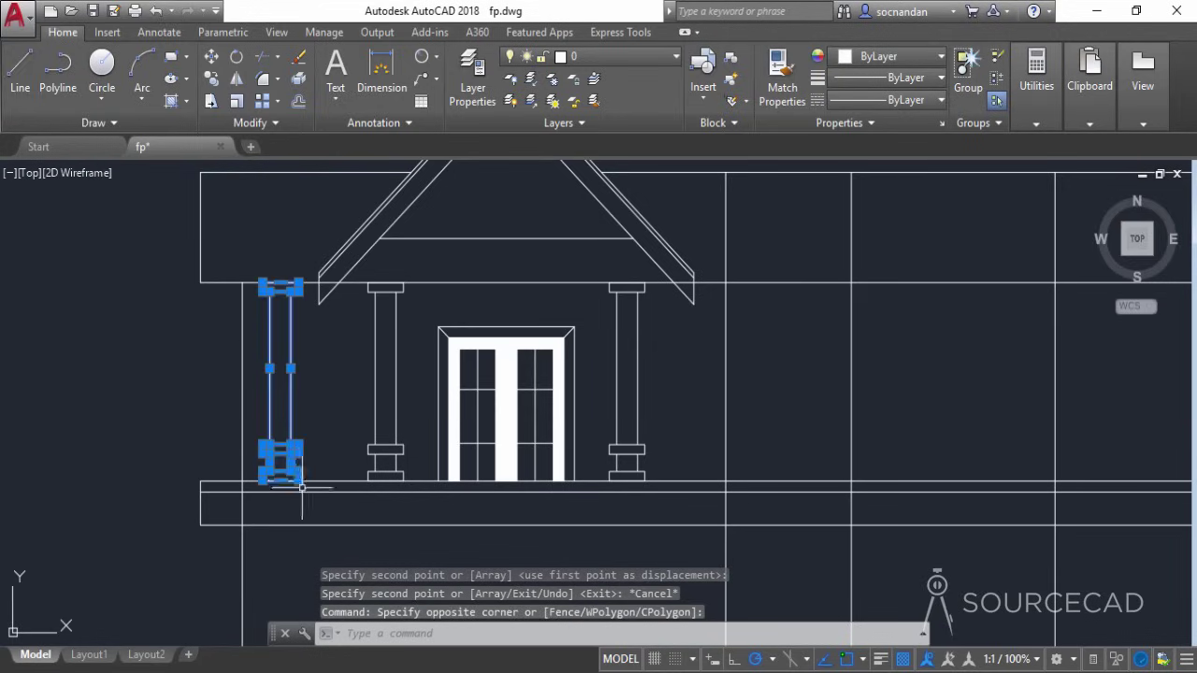
{"action": "left_click", "coordinate": [211, 58]}
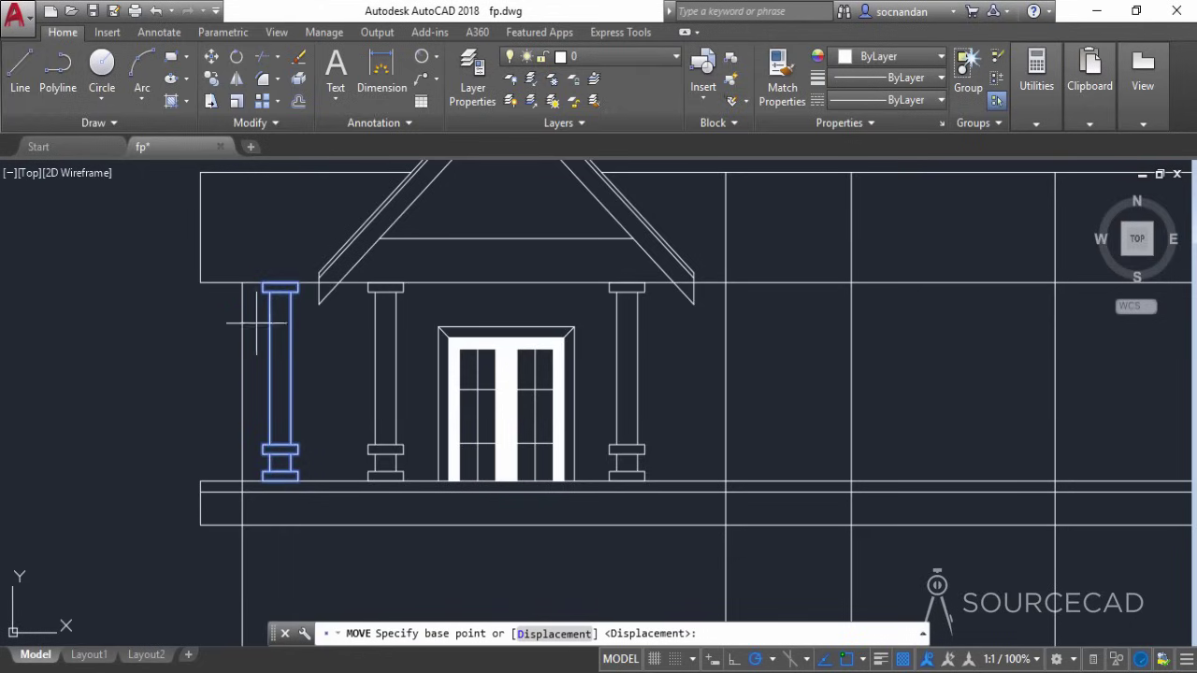
{"action": "scroll", "coordinate": [268, 291], "scroll_direction": "up", "scroll_amount": 5}
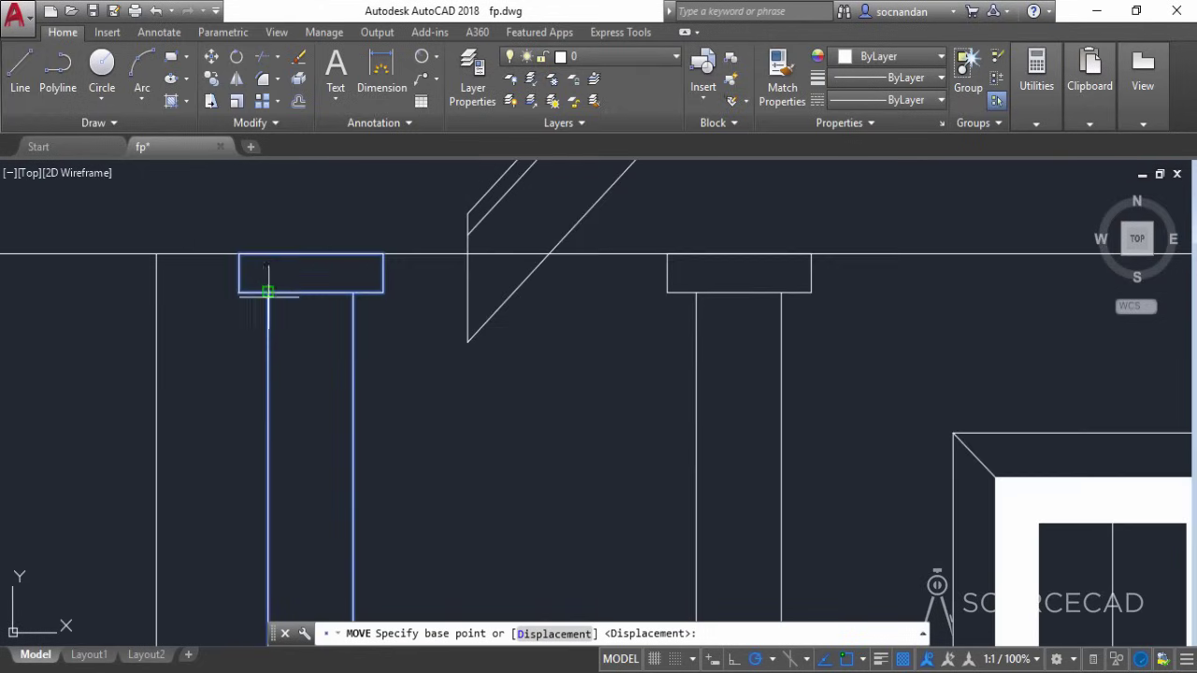
{"action": "left_click", "coordinate": [268, 253]}
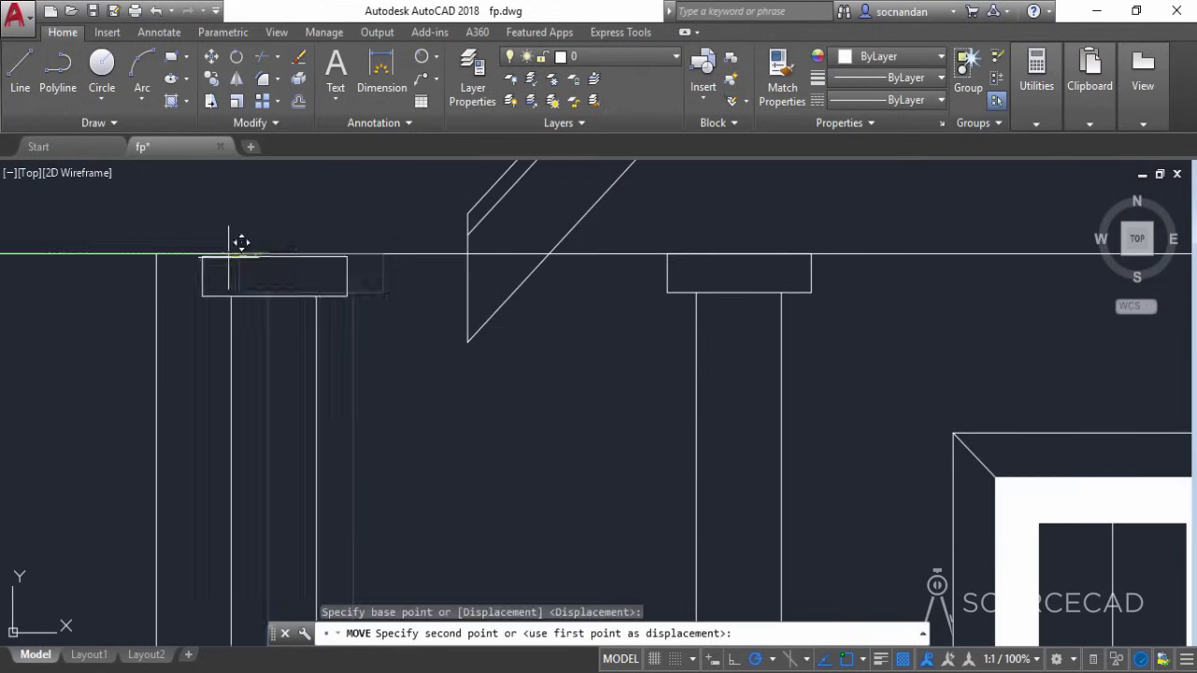
{"action": "left_click", "coordinate": [156, 254]}
{"action": "scroll", "coordinate": [203, 227], "scroll_direction": "down", "scroll_amount": 3}
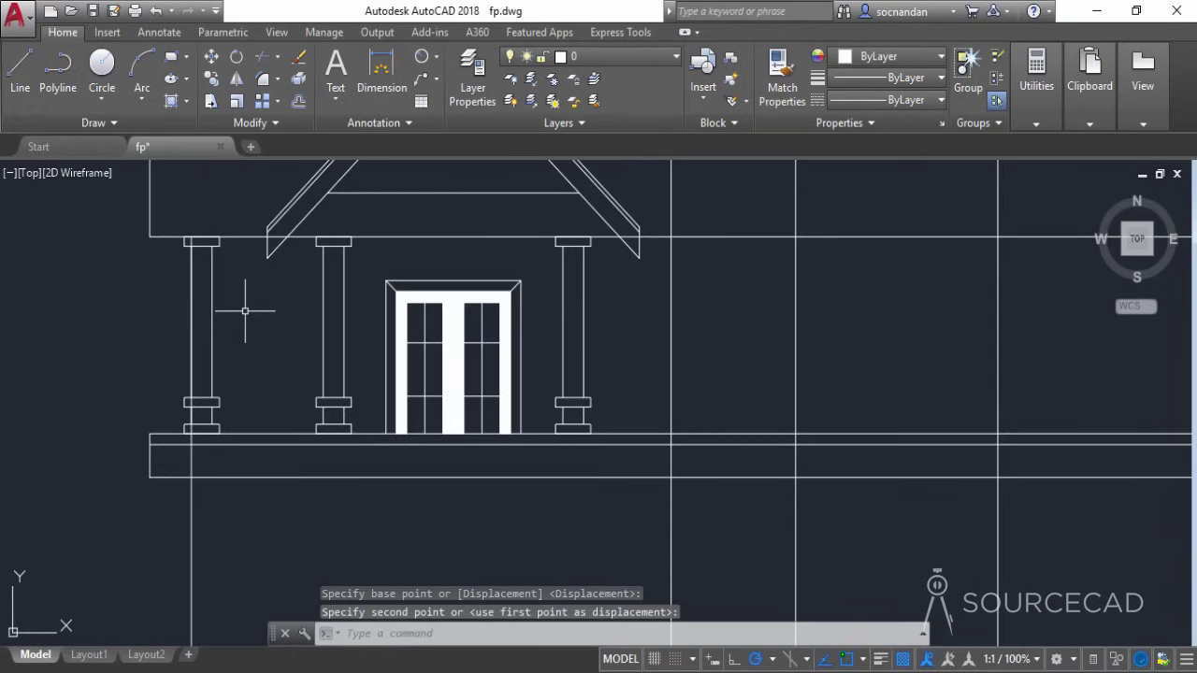
{"action": "scroll", "coordinate": [269, 353], "scroll_direction": "down", "scroll_amount": 1}
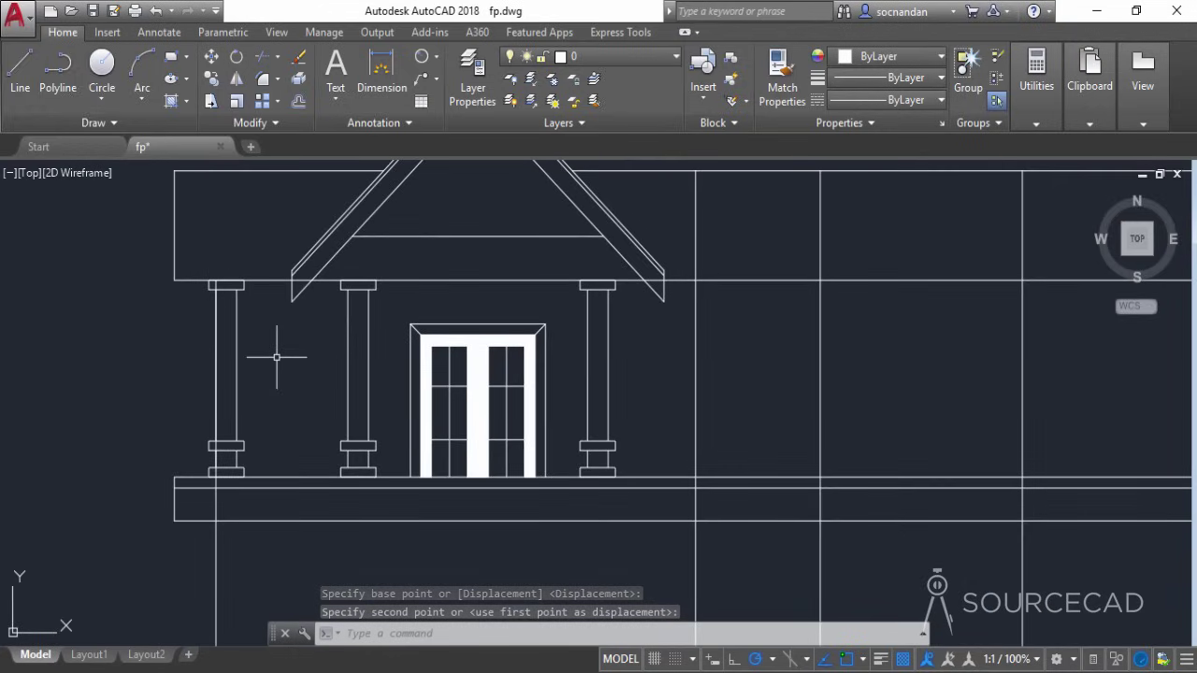
Erase the left wall's vertical projection line running through the leftmost column
{"action": "left_click", "coordinate": [217, 510]}
{"action": "right_click", "coordinate": [165, 390]}
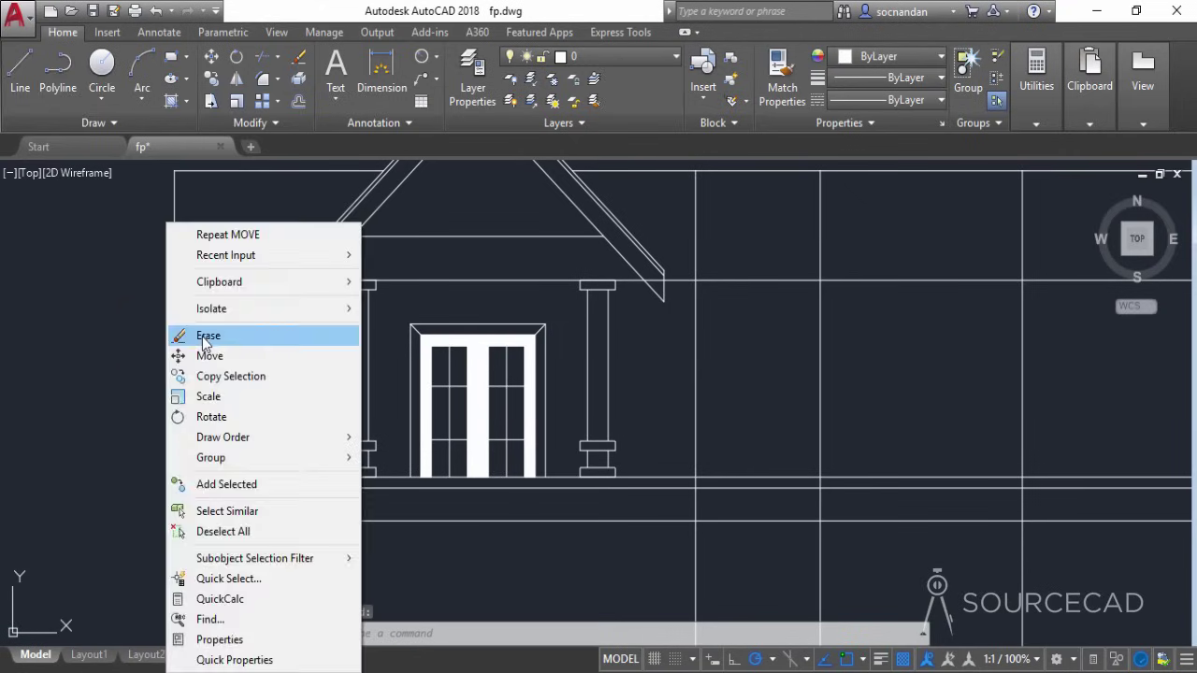
{"action": "left_click", "coordinate": [201, 334]}
Copy the right porch column by its top midpoint onto the third interior projection line and again near the right wall line
{"action": "mouse_move", "coordinate": [259, 408]}
{"action": "middle_mouse_down"}
{"action": "mouse_move", "coordinate": [134, 441]}
{"action": "mouse_move", "coordinate": [64, 431]}
{"action": "middle_mouse_up"}
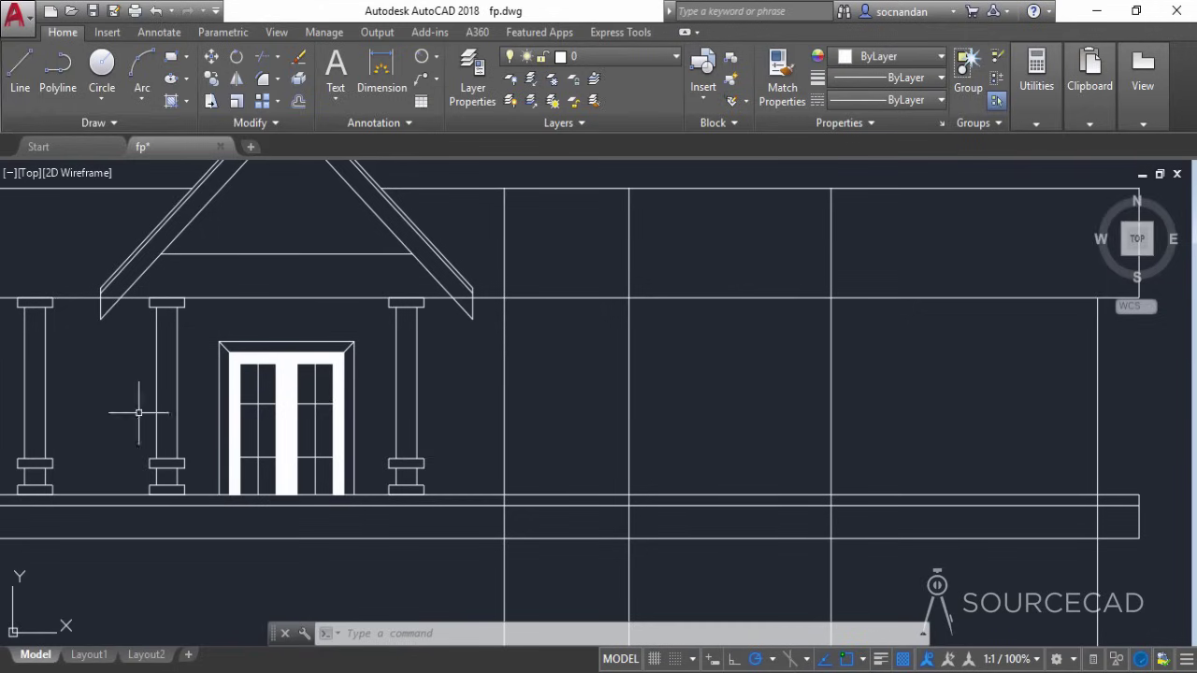
{"action": "left_click", "coordinate": [210, 78]}
{"action": "left_click", "coordinate": [376, 284]}
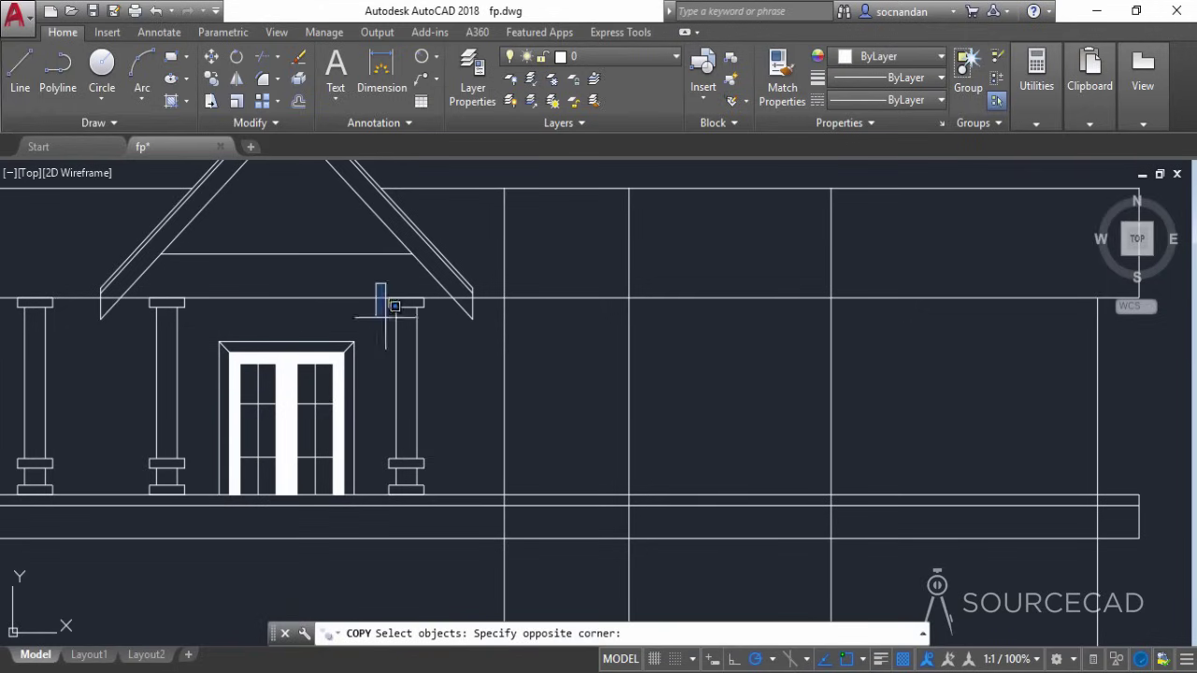
{"action": "left_click", "coordinate": [441, 508]}
{"action": "key", "text": "Return"}
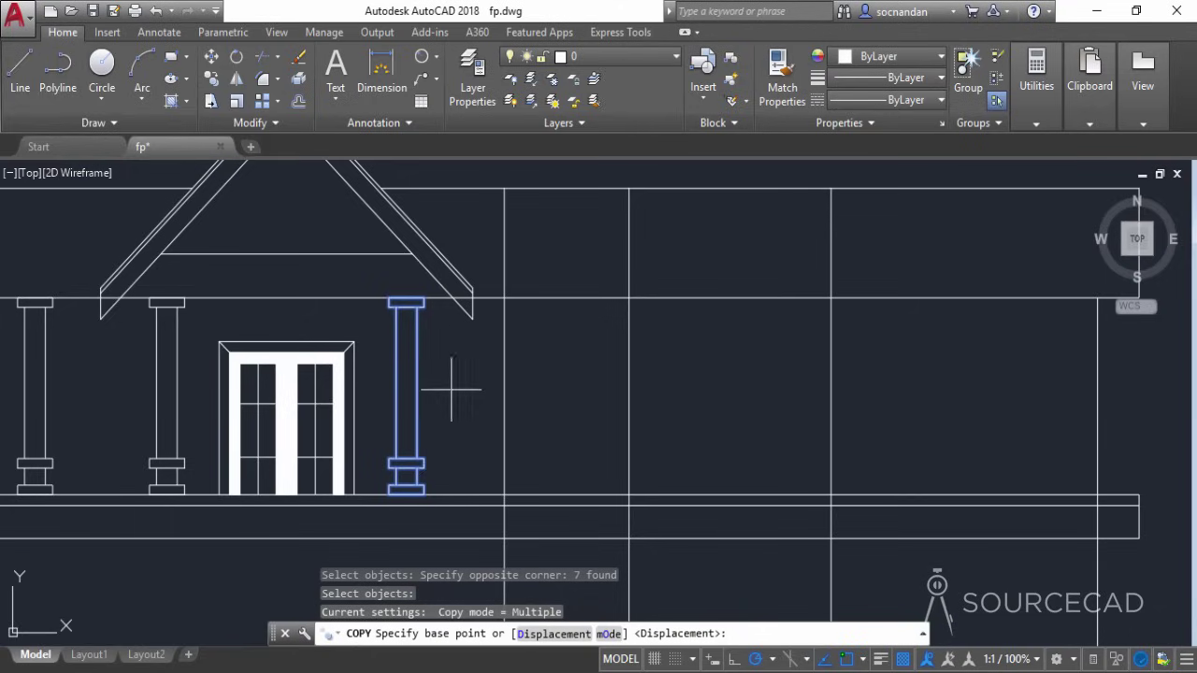
{"action": "left_click", "coordinate": [406, 298]}
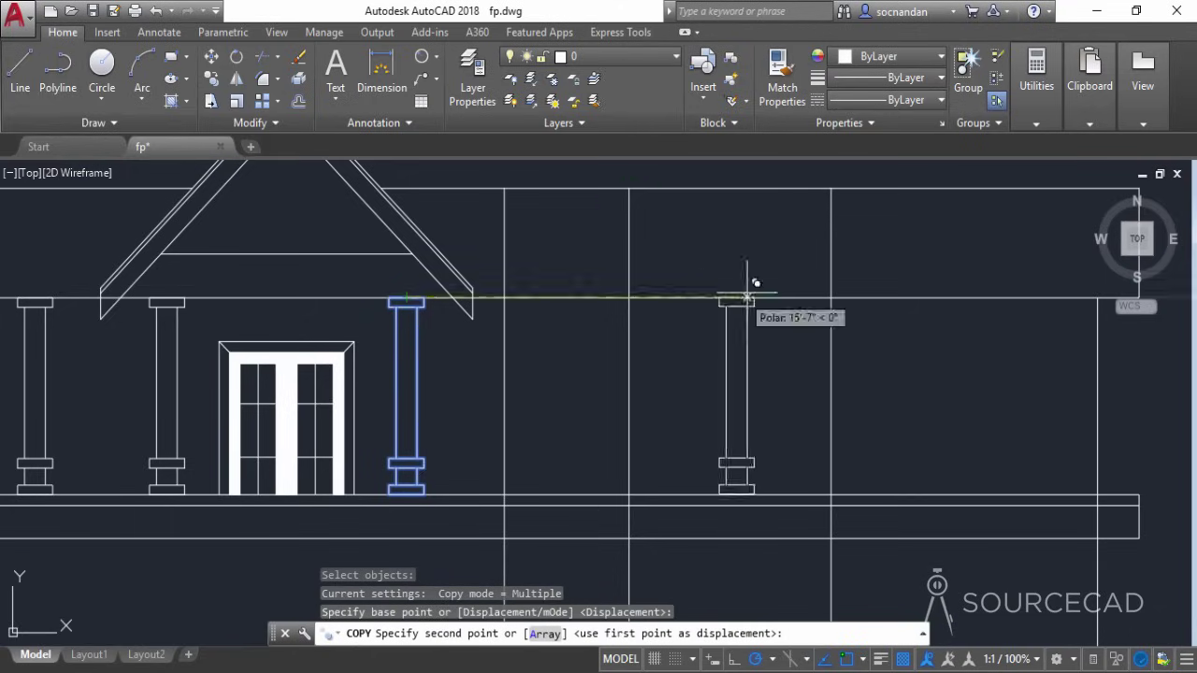
{"action": "left_click", "coordinate": [831, 298]}
{"action": "middle_click_drag", "start_coordinate": [1000, 337], "coordinate": [716, 334]}
{"action": "left_click", "coordinate": [699, 323]}
{"action": "right_click", "coordinate": [707, 311]}
{"action": "left_click", "coordinate": [734, 318]}
Move the rightmost column so the right edge of its shaft lines up with the right wall line
{"action": "left_click", "coordinate": [671, 310]}
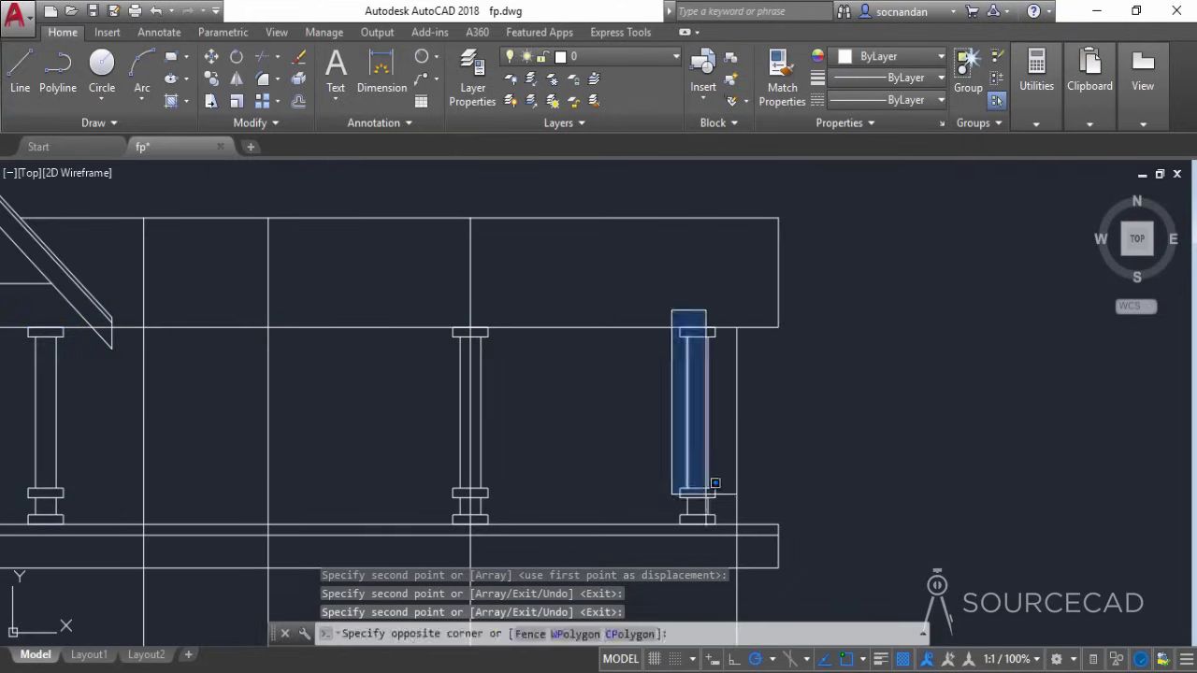
{"action": "left_click", "coordinate": [731, 535]}
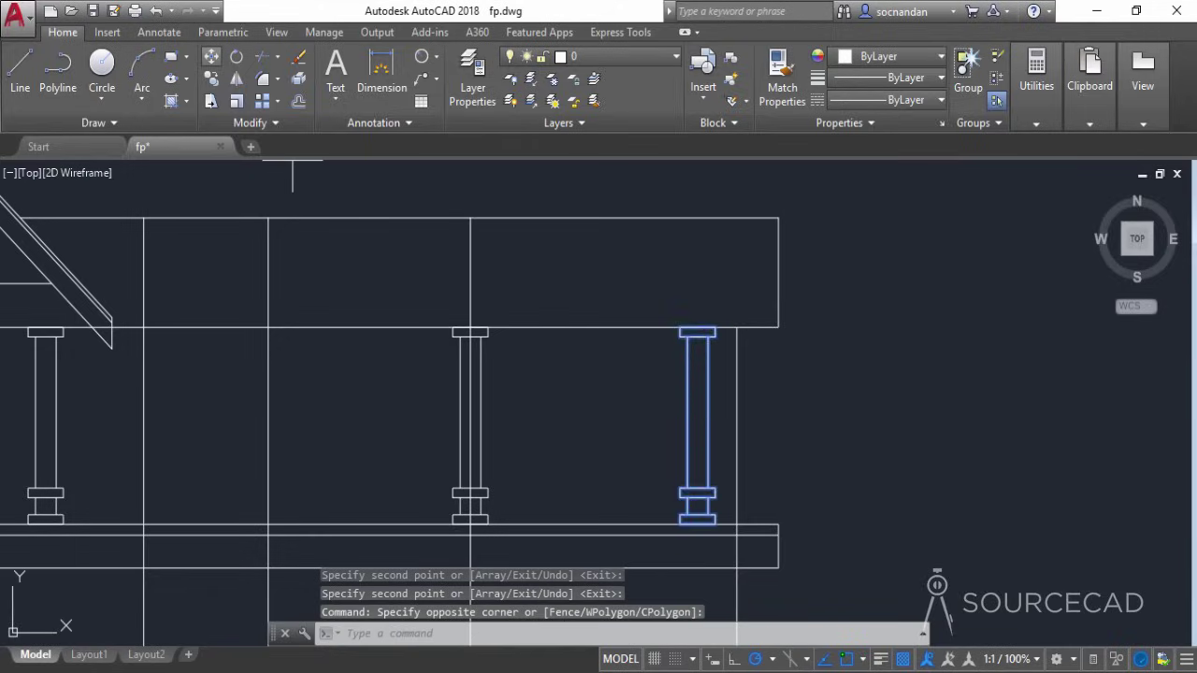
{"action": "left_click", "coordinate": [211, 56]}
{"action": "scroll", "coordinate": [720, 325], "scroll_direction": "up", "scroll_amount": 5}
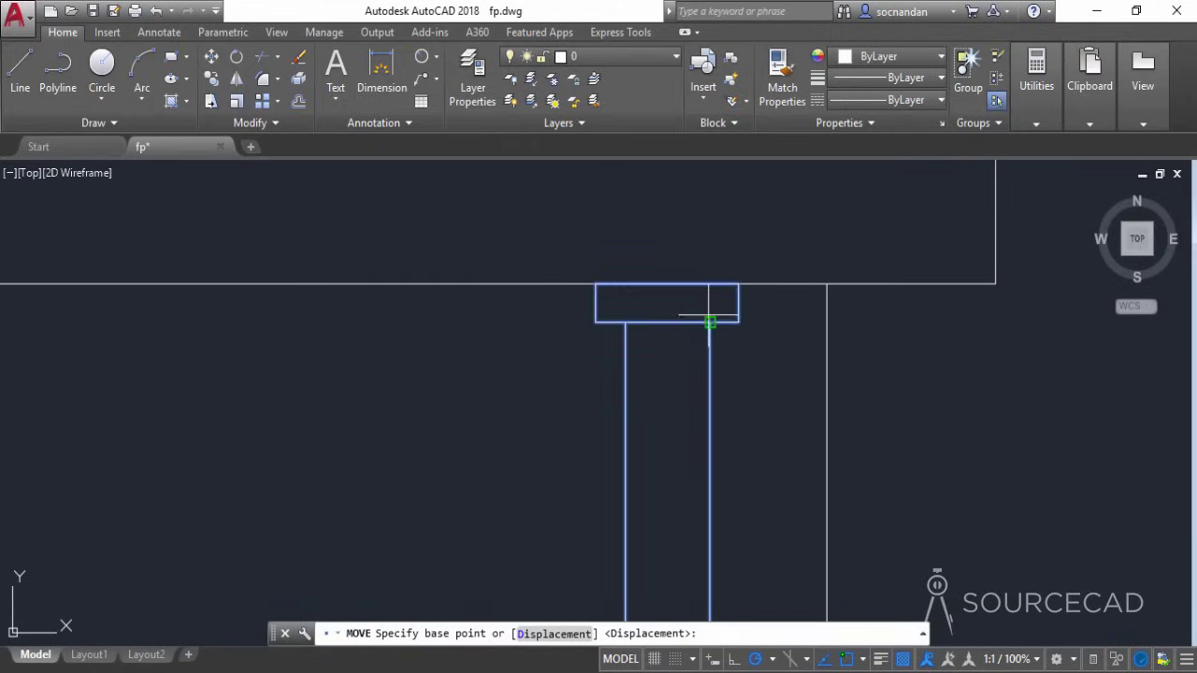
{"action": "left_click", "coordinate": [710, 282]}
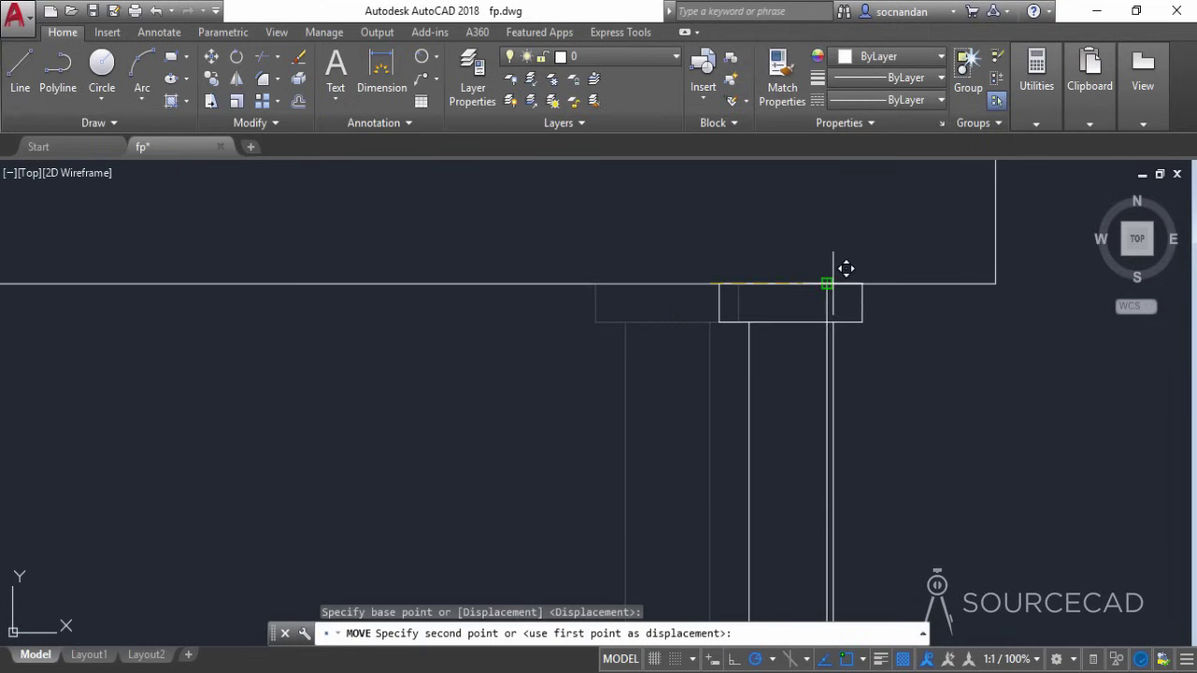
{"action": "left_click", "coordinate": [826, 282]}
Erase the right wall's projection line and the vertical projection line running through the column to the right of the porch
{"action": "scroll", "coordinate": [790, 267], "scroll_direction": "down", "scroll_amount": 2}
{"action": "scroll", "coordinate": [790, 267], "scroll_direction": "down", "scroll_amount": 4}
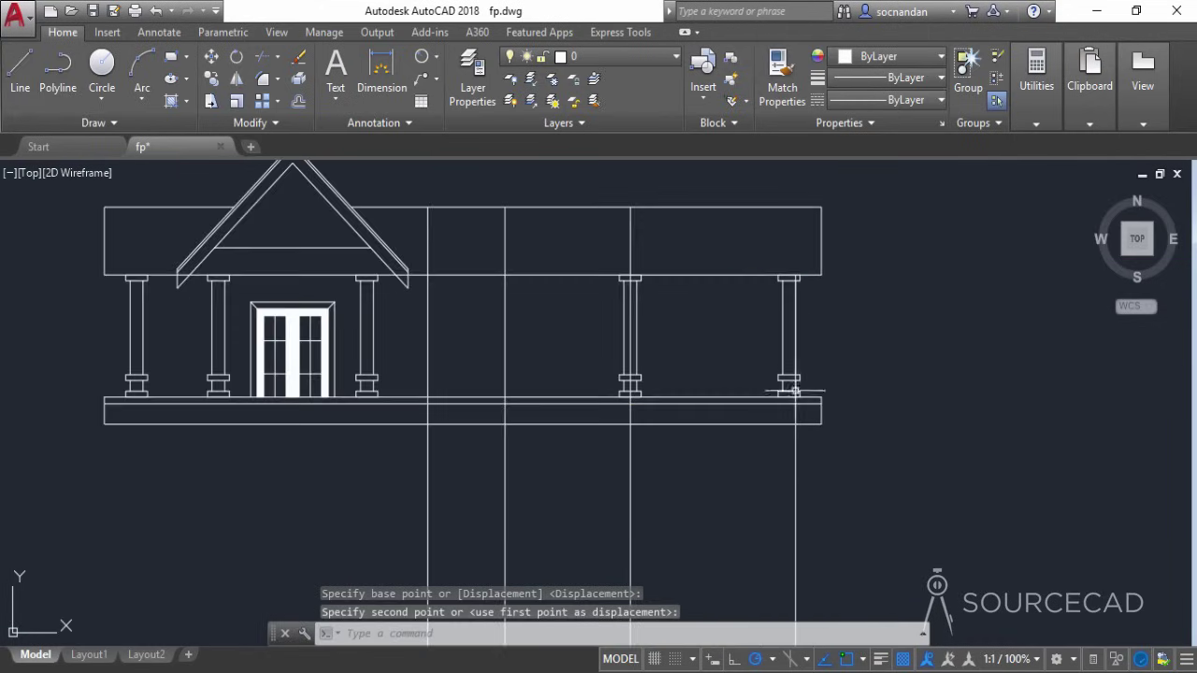
{"action": "left_click", "coordinate": [796, 416]}
{"action": "right_click", "coordinate": [862, 286]}
{"action": "left_click", "coordinate": [883, 337]}
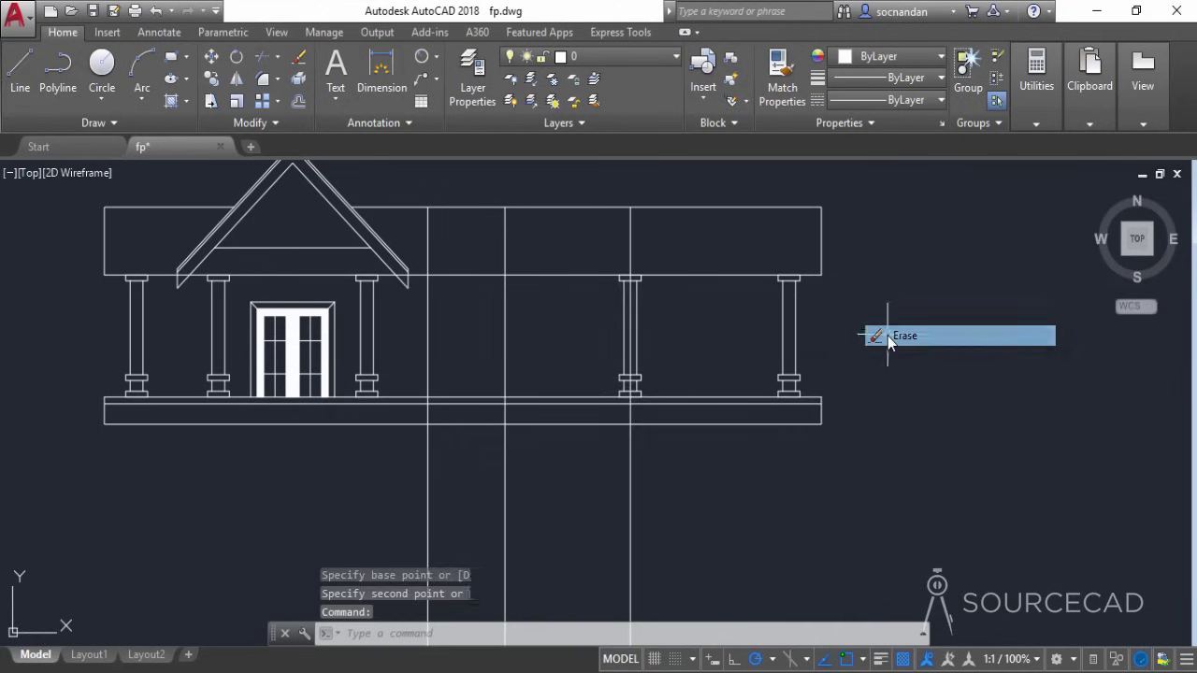
{"action": "left_click", "coordinate": [641, 233]}
{"action": "left_click", "coordinate": [622, 240]}
{"action": "right_click", "coordinate": [643, 240]}
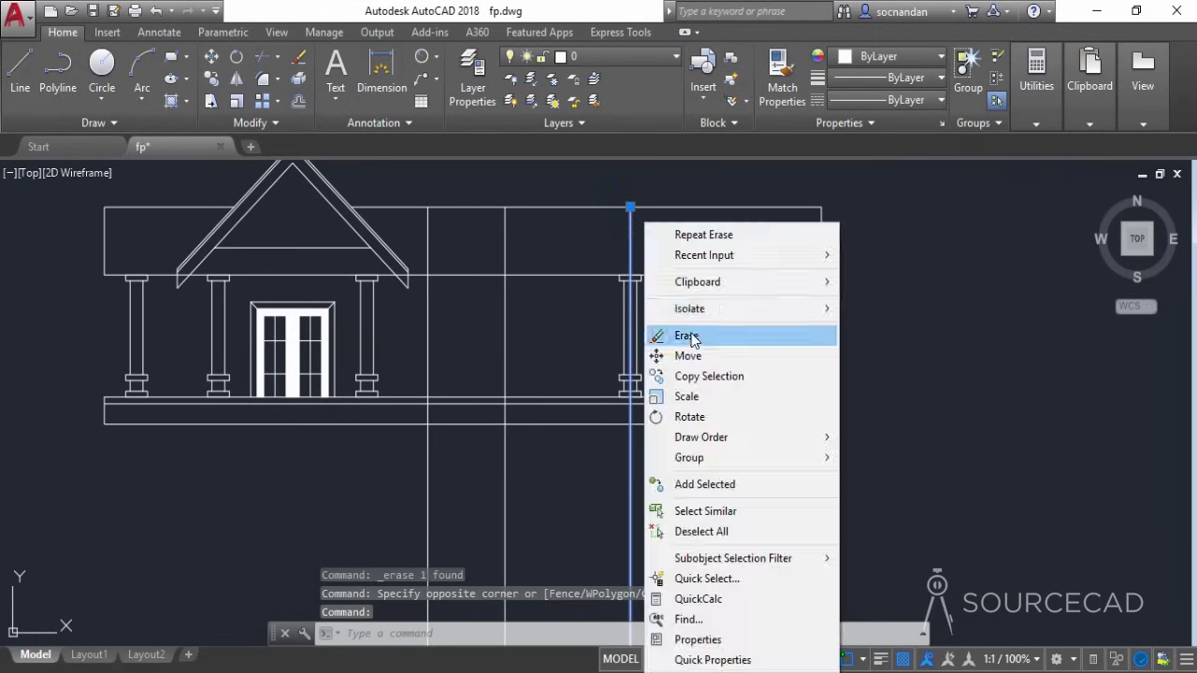
{"action": "left_click", "coordinate": [689, 333]}
Draw a horizontal line about 15' long from the door frame's top-right corner, crossing the two remaining vertical projection lines
{"action": "mouse_move", "coordinate": [676, 326]}
{"action": "middle_mouse_down"}
{"action": "mouse_move", "coordinate": [582, 347]}
{"action": "mouse_move", "coordinate": [662, 411]}
{"action": "middle_mouse_up"}
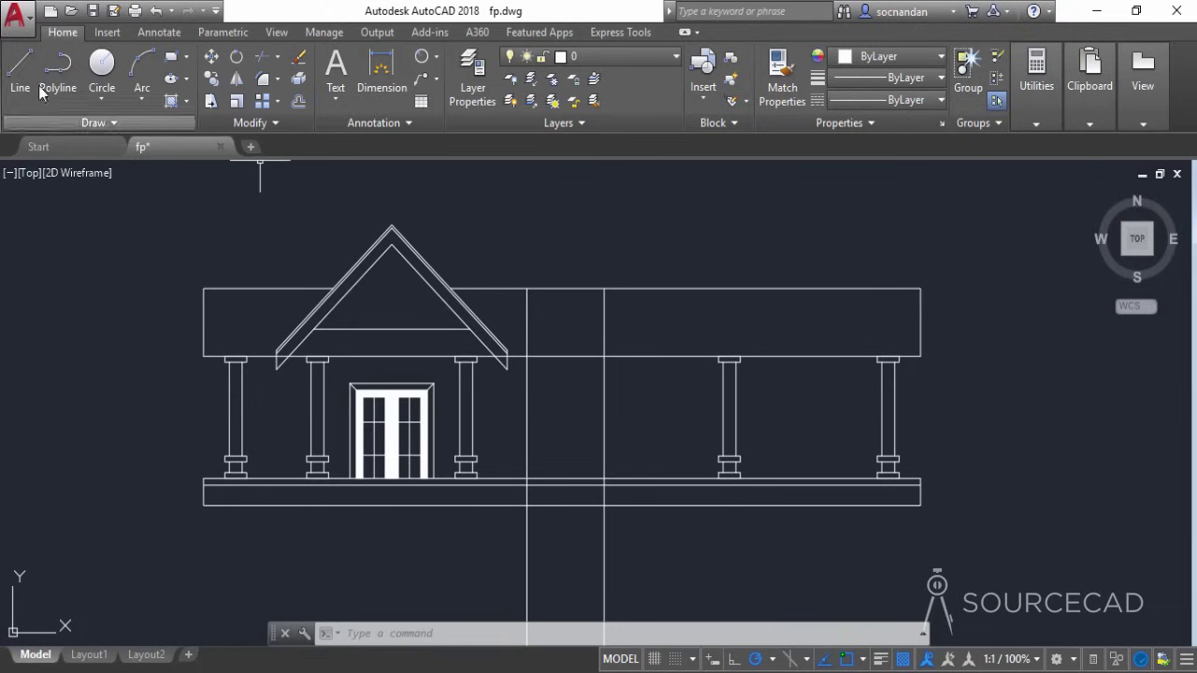
{"action": "left_click", "coordinate": [21, 68]}
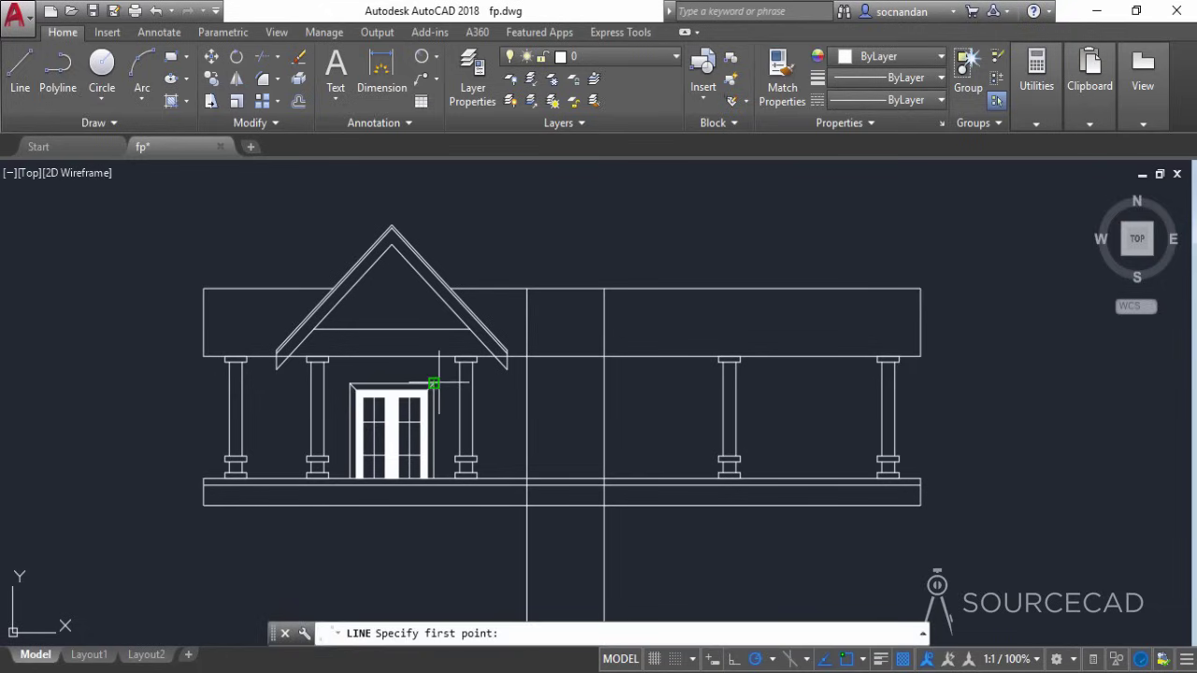
{"action": "left_click", "coordinate": [436, 383]}
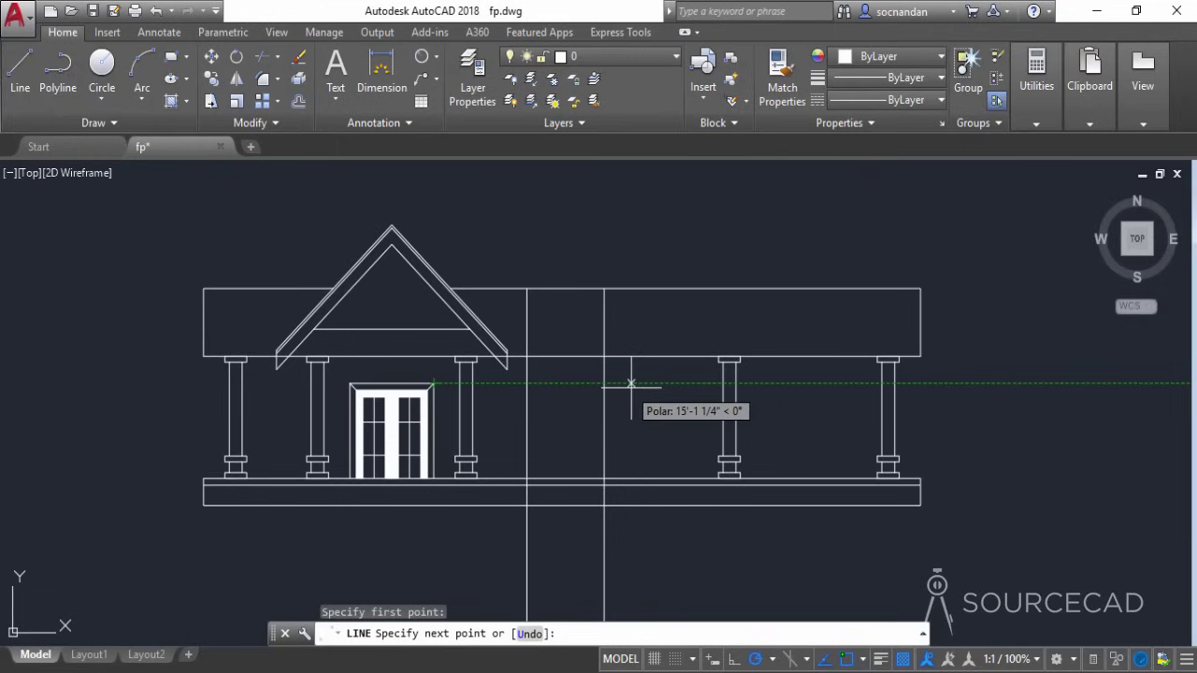
{"action": "left_click", "coordinate": [637, 383]}
{"action": "right_click", "coordinate": [649, 393]}
{"action": "left_click", "coordinate": [681, 403]}
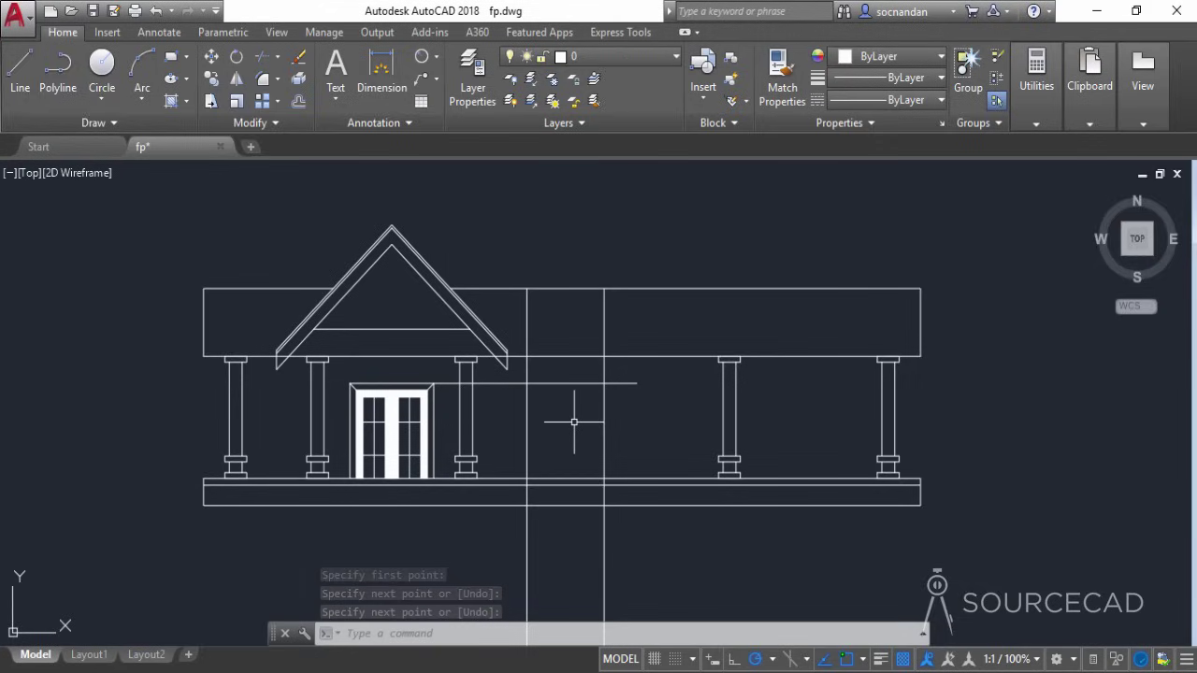
Open DesignCenter and browse to the blocks of House Designer.dwg in the Sample\en-us\DesignCenter folder
{"action": "key", "text": "ctrl+2"}
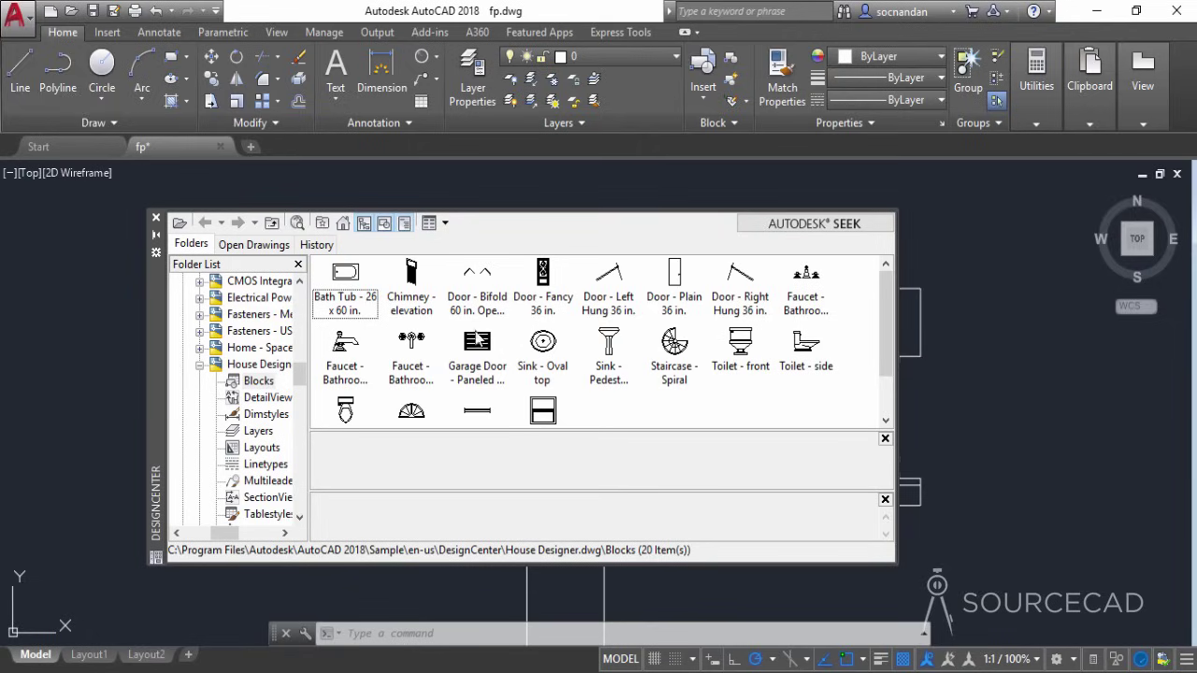
{"action": "left_click", "coordinate": [343, 227]}
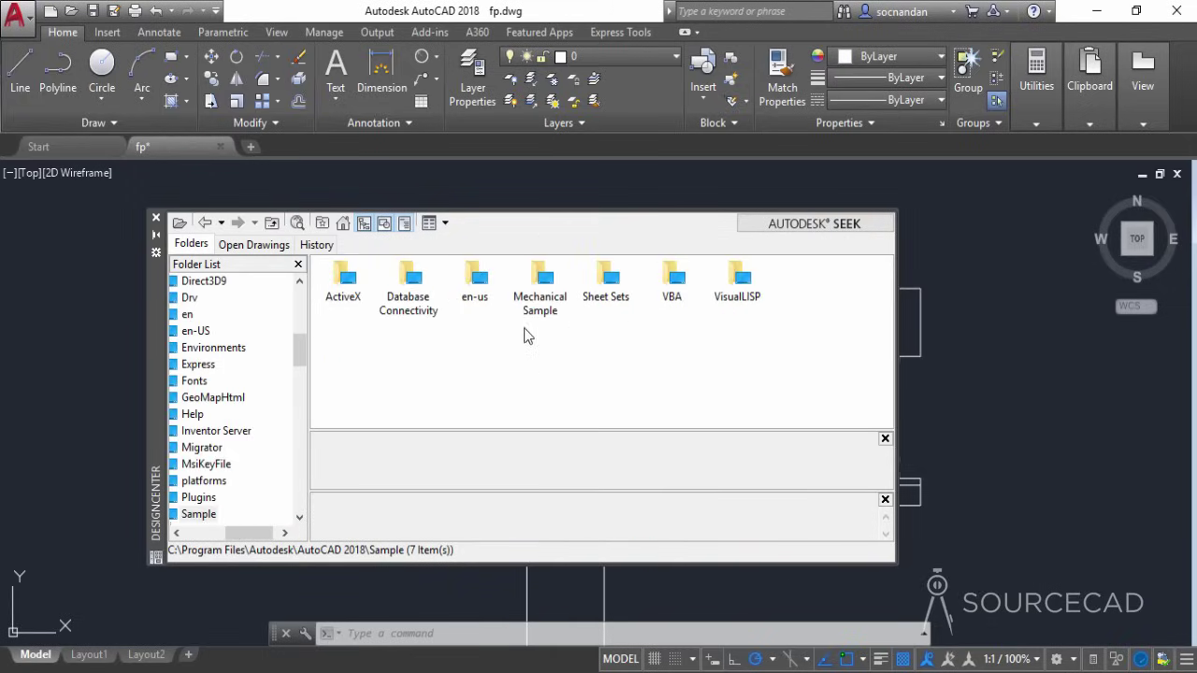
{"action": "double_click", "coordinate": [477, 281]}
{"action": "double_click", "coordinate": [367, 301]}
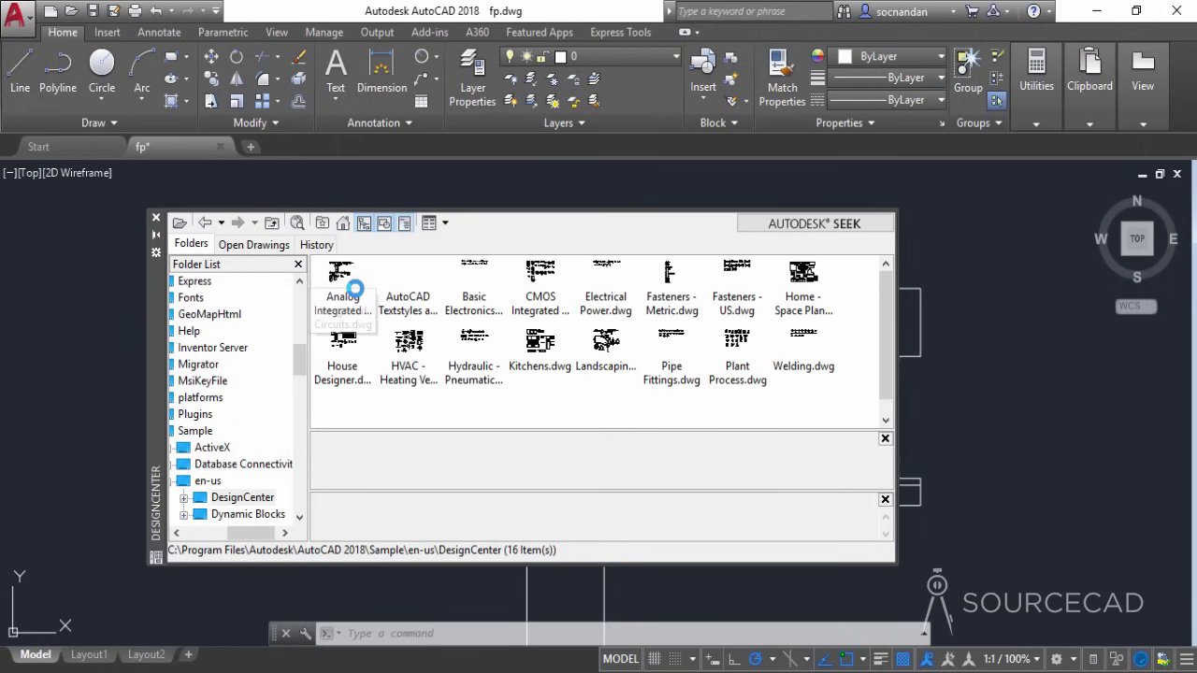
{"action": "double_click", "coordinate": [352, 344]}
{"action": "double_click", "coordinate": [343, 277]}
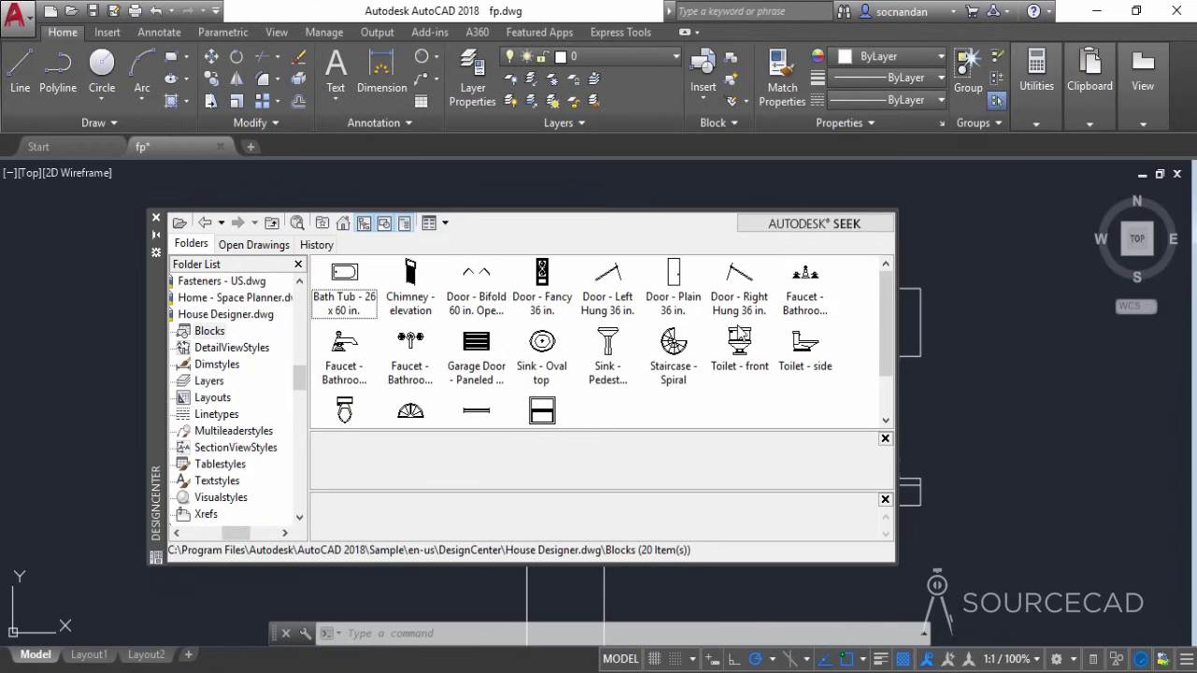
Insert the two-pane window block in the empty space to the right of the elevation and close DesignCenter
{"action": "left_click", "coordinate": [565, 417]}
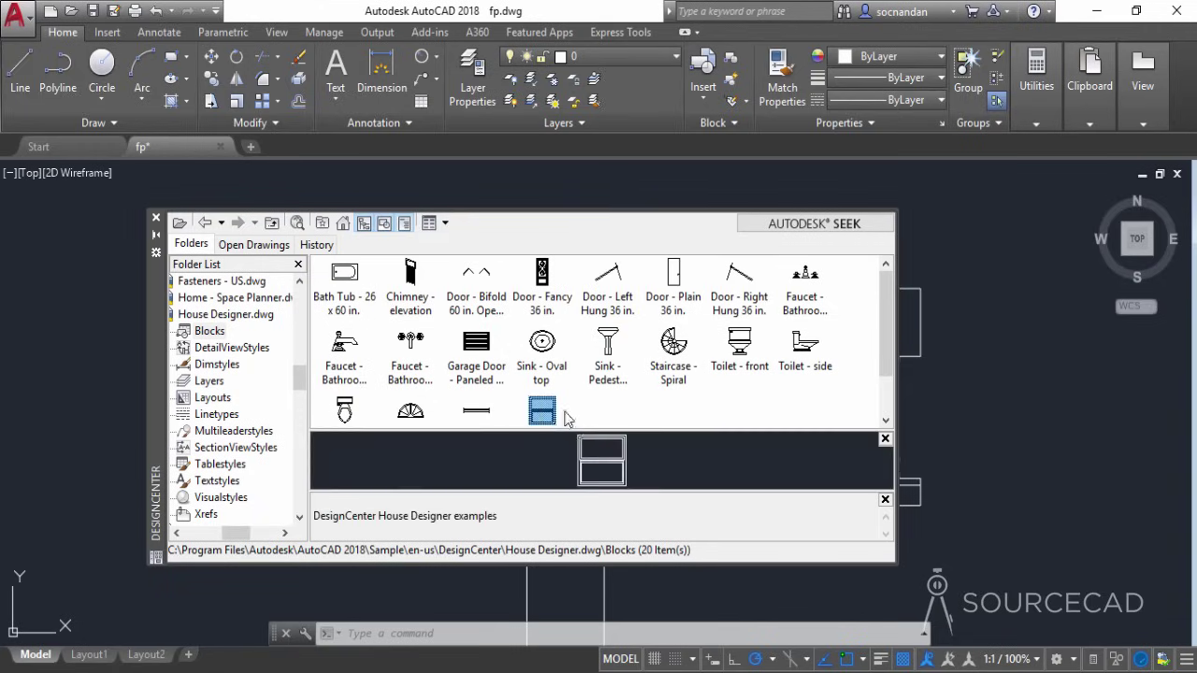
{"action": "left_click_drag", "start_coordinate": [925, 393], "coordinate": [998, 394]}
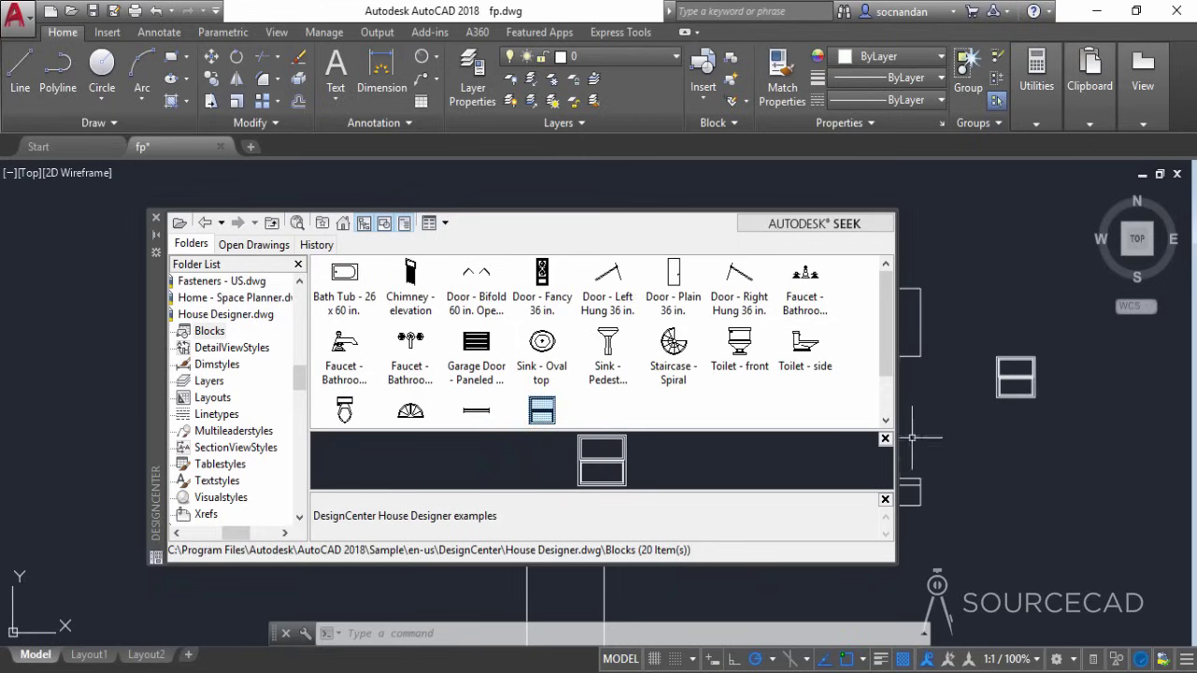
{"action": "left_click", "coordinate": [155, 217]}
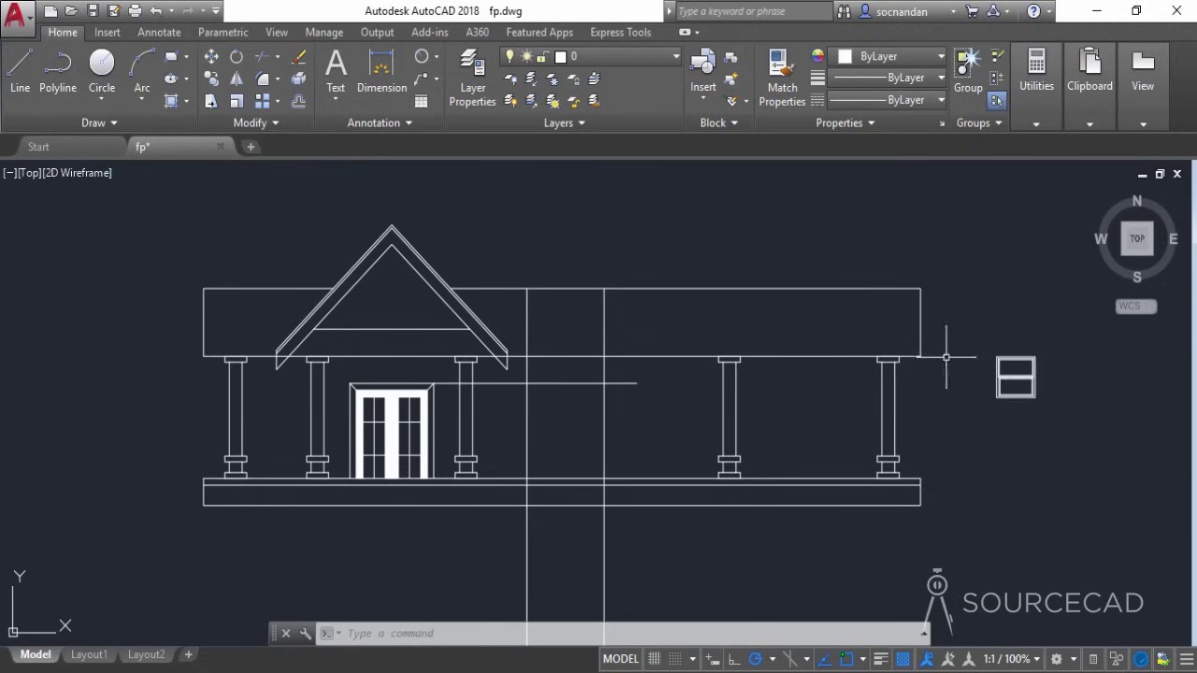
Move the window block by its top-left corner to where the left vertical projection line meets the horizontal line from the door frame
{"action": "left_click", "coordinate": [1016, 375]}
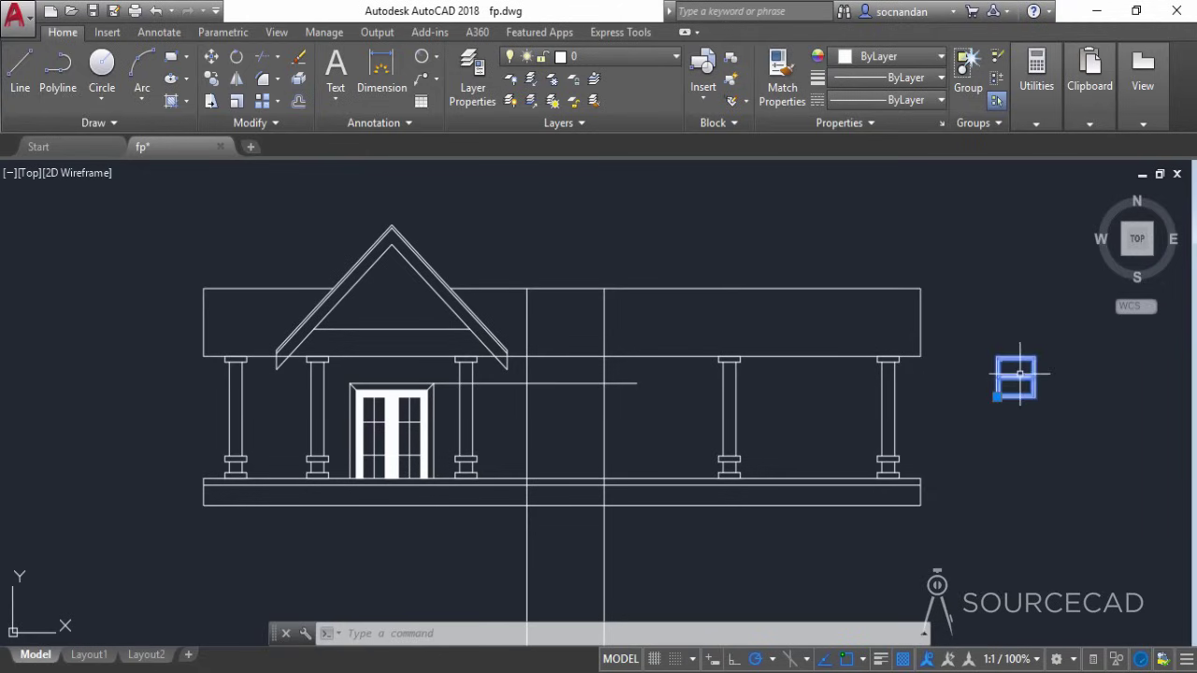
{"action": "left_click", "coordinate": [212, 58]}
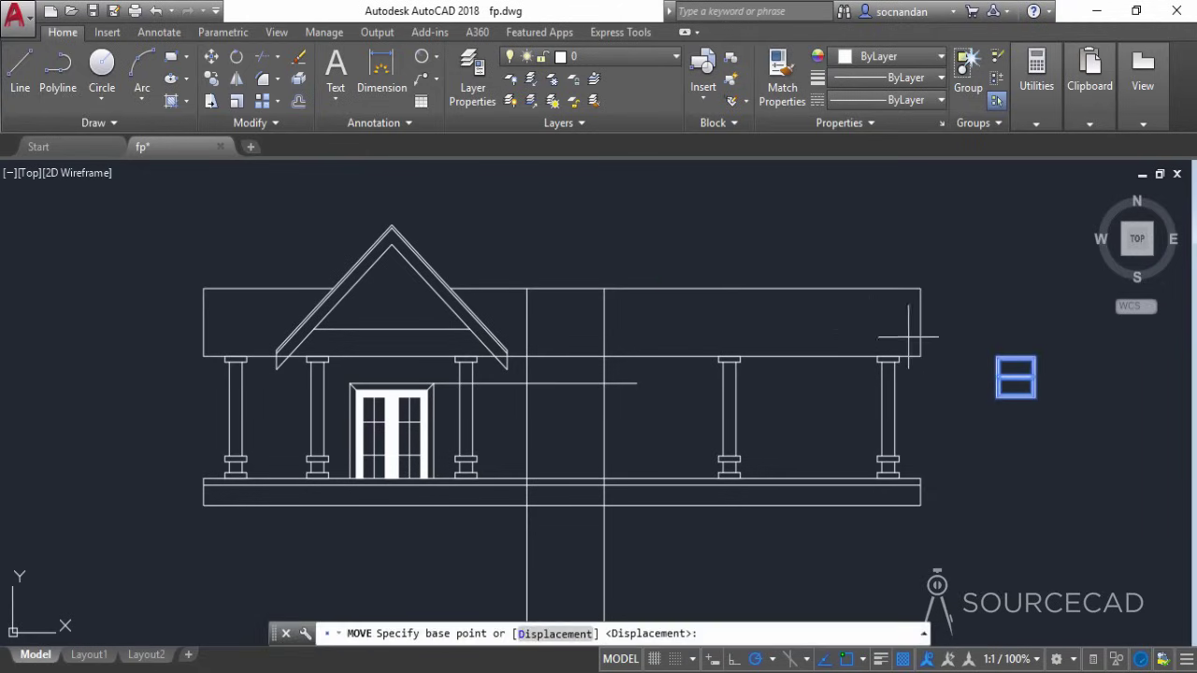
{"action": "left_click", "coordinate": [996, 356]}
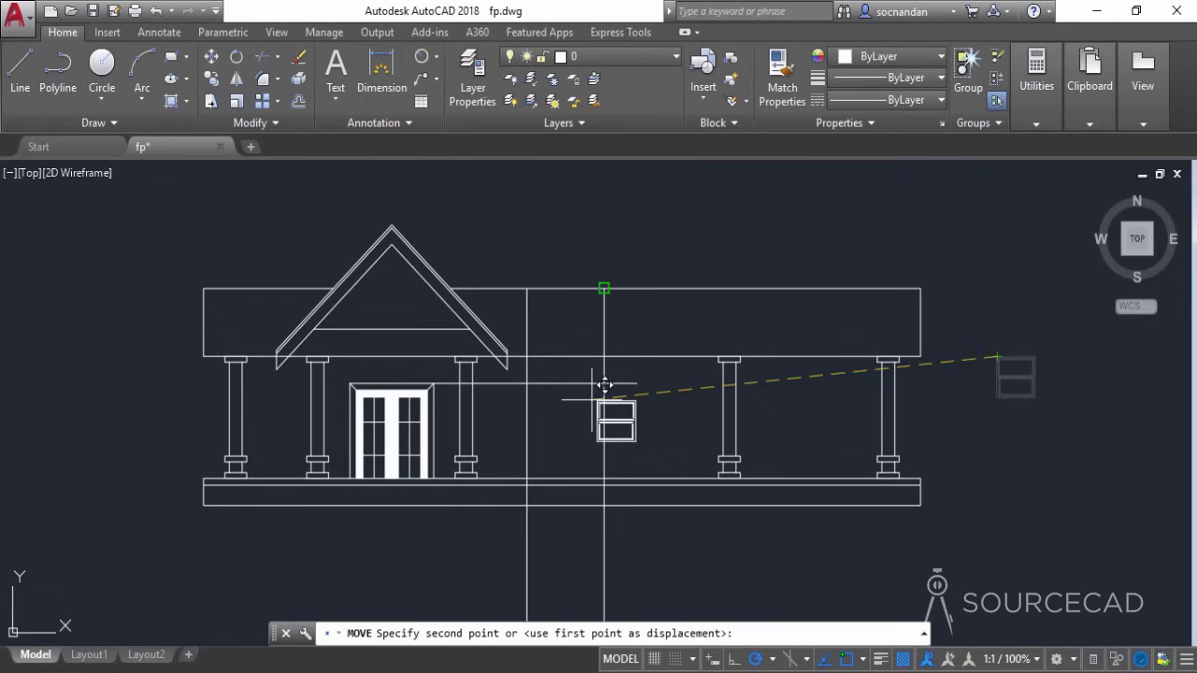
{"action": "left_click", "coordinate": [540, 369]}
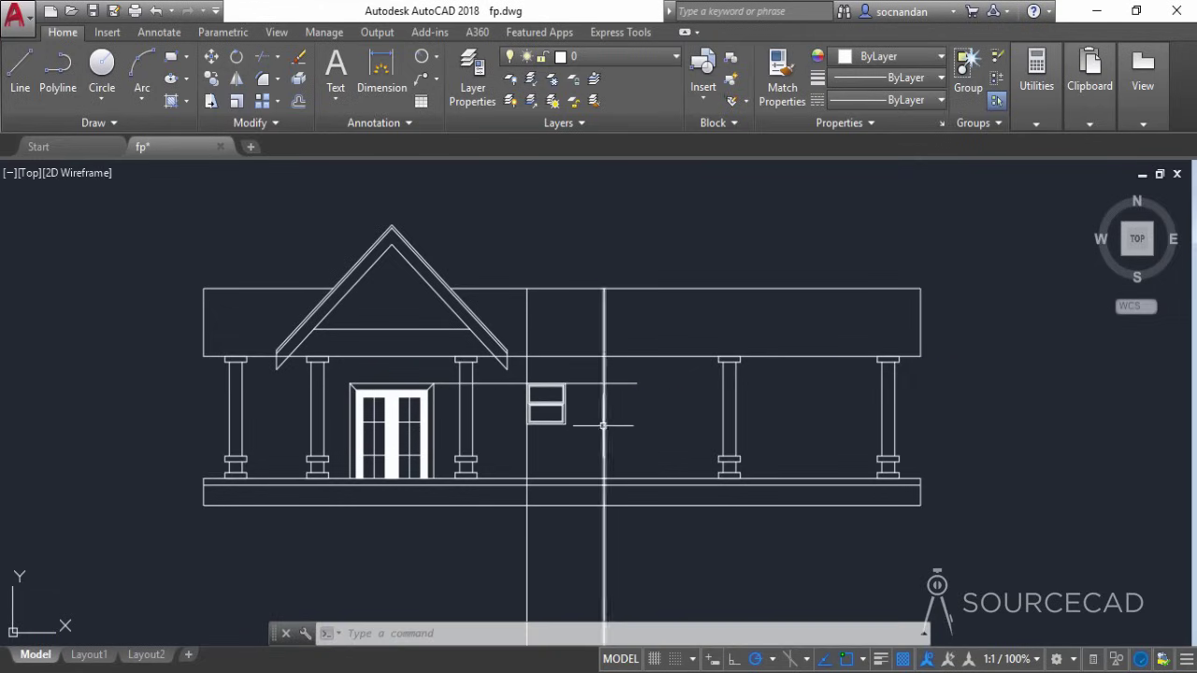
Mirror the window block about its right vertical edge, keeping the source block, to form a double window between the projection lines
{"action": "scroll", "coordinate": [582, 429], "scroll_direction": "up", "scroll_amount": 2}
{"action": "left_click", "coordinate": [578, 397]}
{"action": "left_click", "coordinate": [537, 375]}
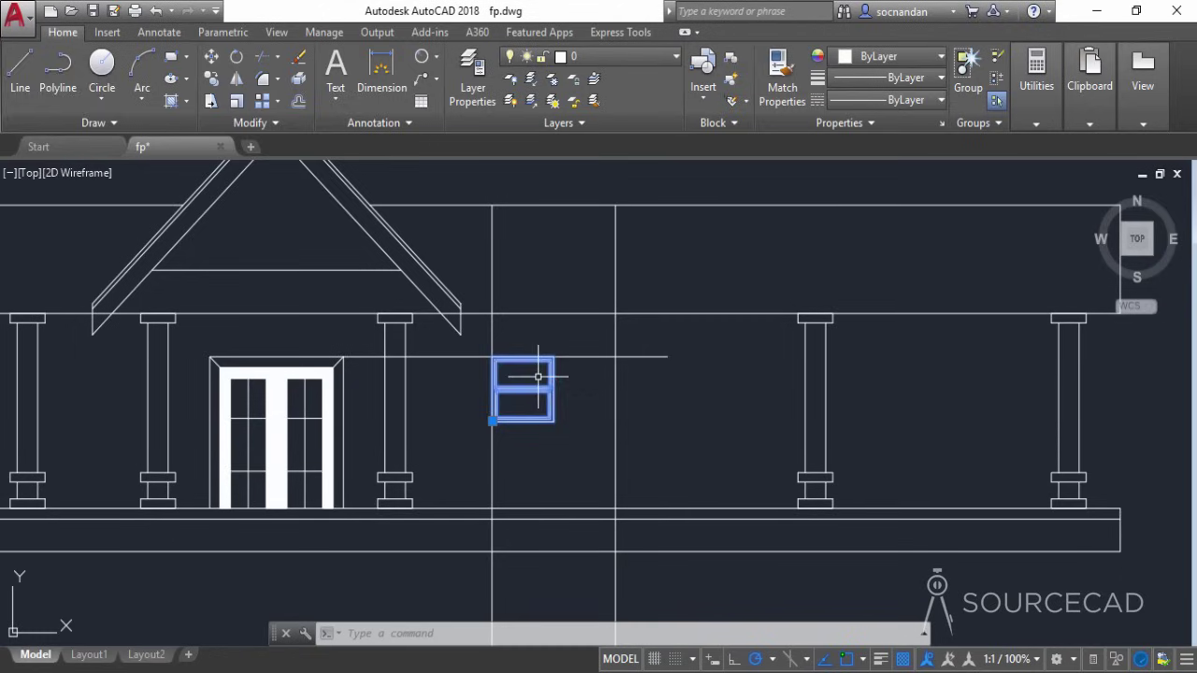
{"action": "left_click", "coordinate": [236, 78]}
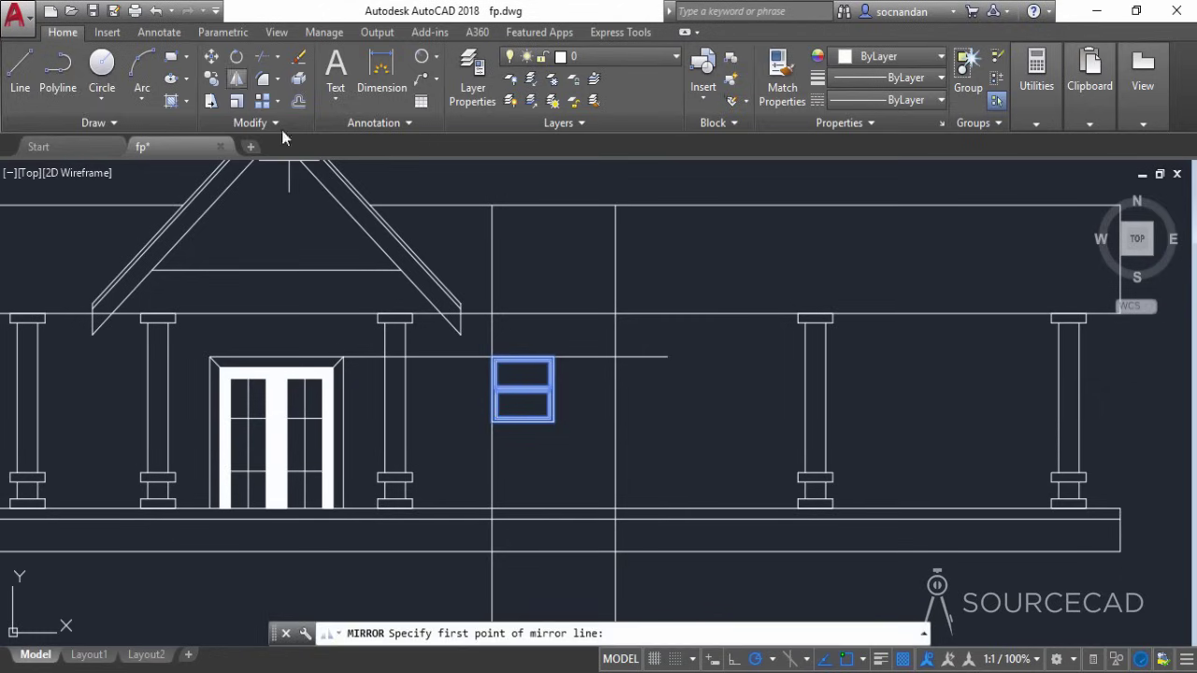
{"action": "left_click", "coordinate": [553, 357]}
{"action": "left_click", "coordinate": [554, 430]}
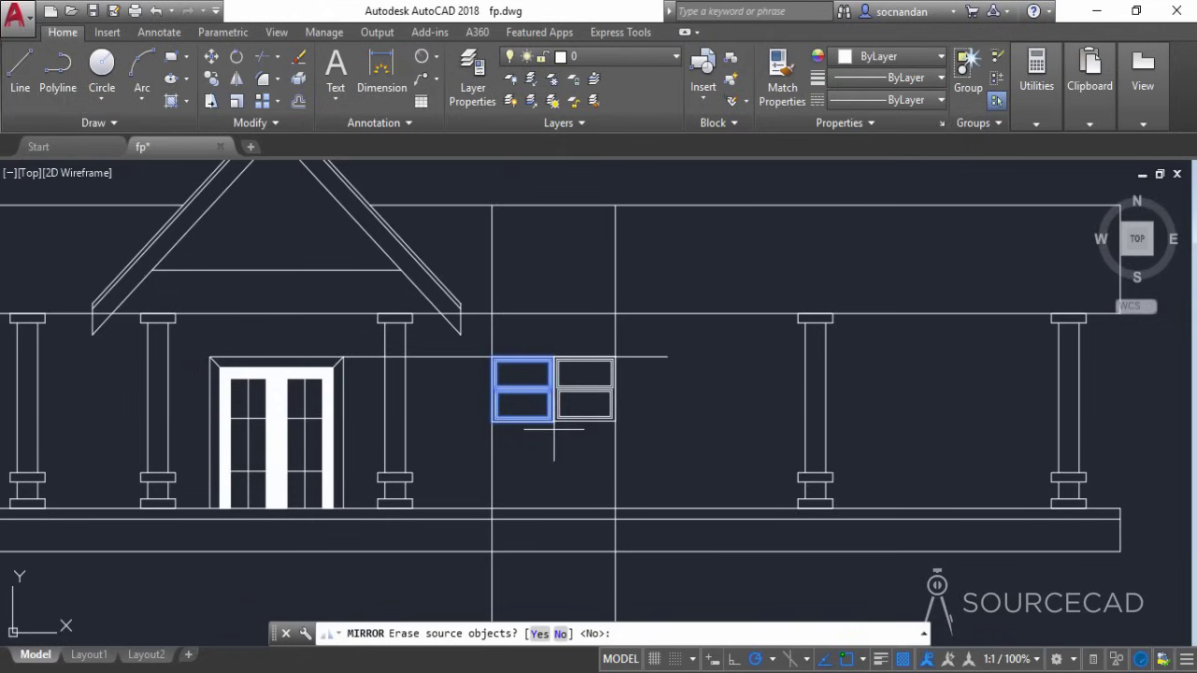
{"action": "right_click", "coordinate": [553, 430]}
{"action": "left_click", "coordinate": [578, 470]}
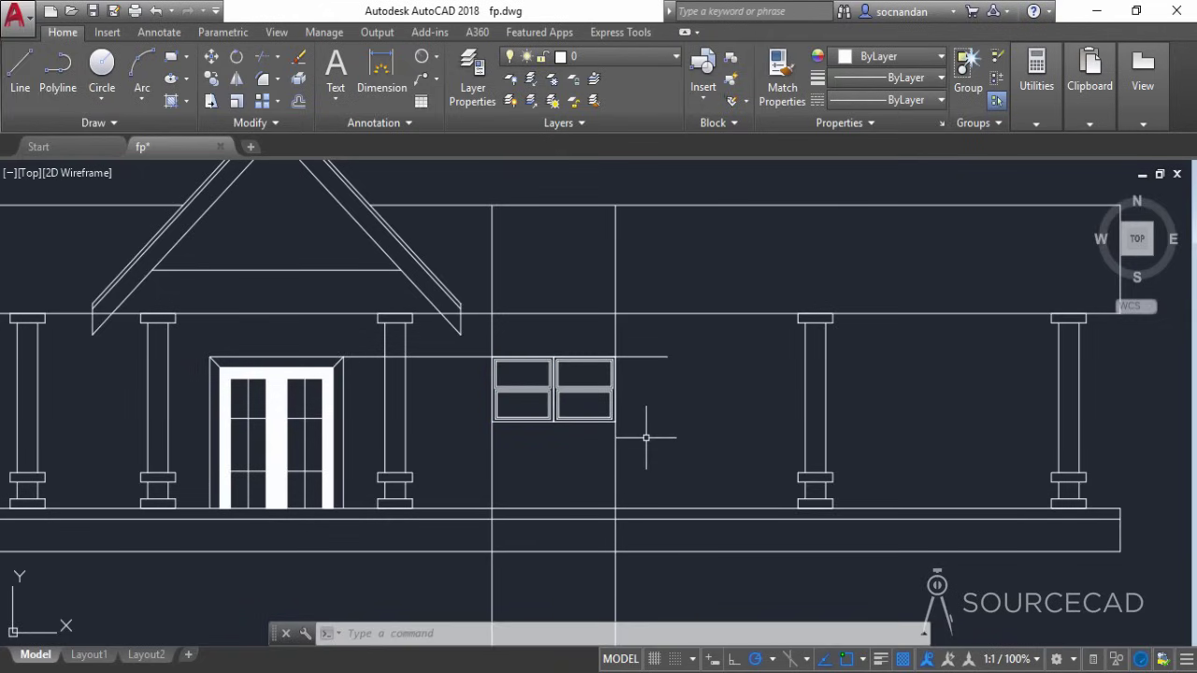
Erase the two vertical projection lines beside the double window and the horizontal line from the door frame
{"action": "scroll", "coordinate": [645, 437], "scroll_direction": "down", "scroll_amount": 3}
{"action": "left_click", "coordinate": [660, 448]}
{"action": "left_click", "coordinate": [523, 438]}
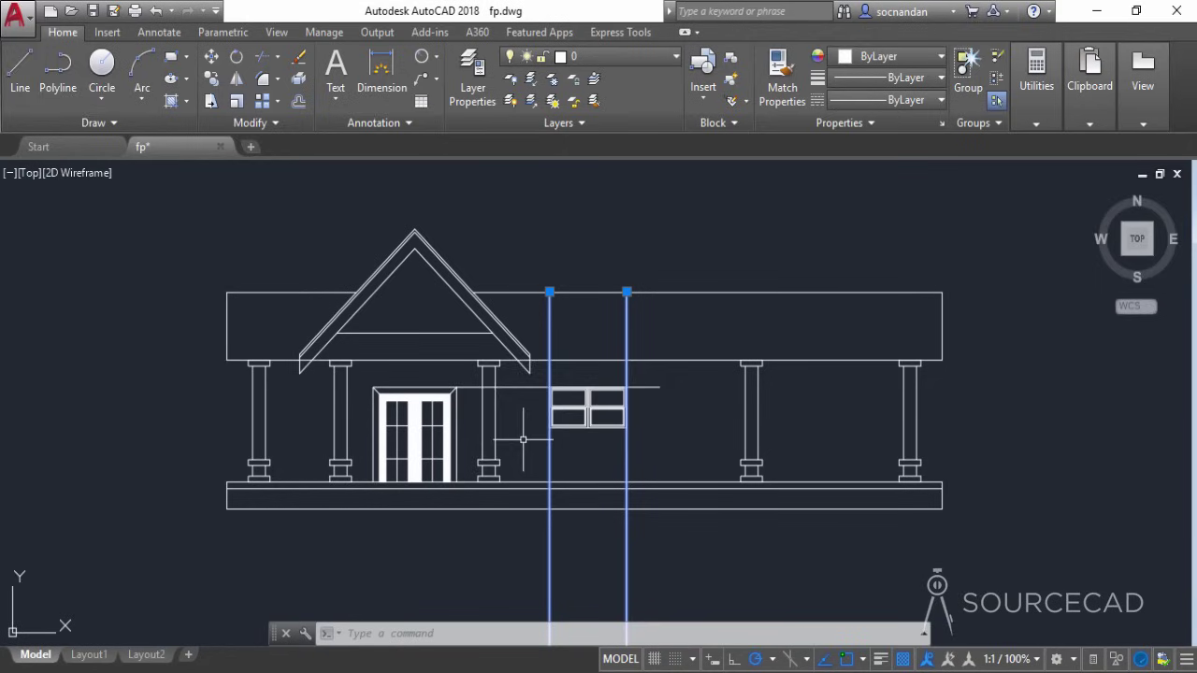
{"action": "left_click", "coordinate": [538, 388]}
{"action": "right_click", "coordinate": [539, 251]}
{"action": "left_click", "coordinate": [580, 361]}
{"action": "scroll", "coordinate": [591, 412], "scroll_direction": "up", "scroll_amount": 3}
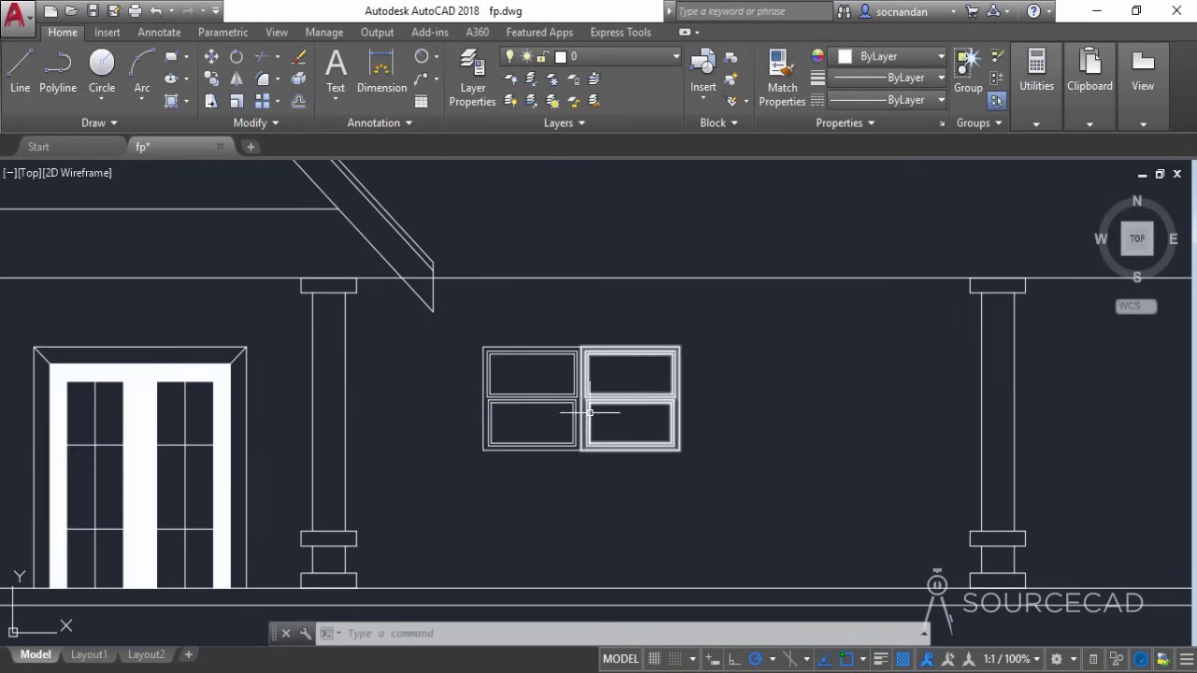
{"action": "scroll", "coordinate": [729, 430], "scroll_direction": "down", "scroll_amount": 5}
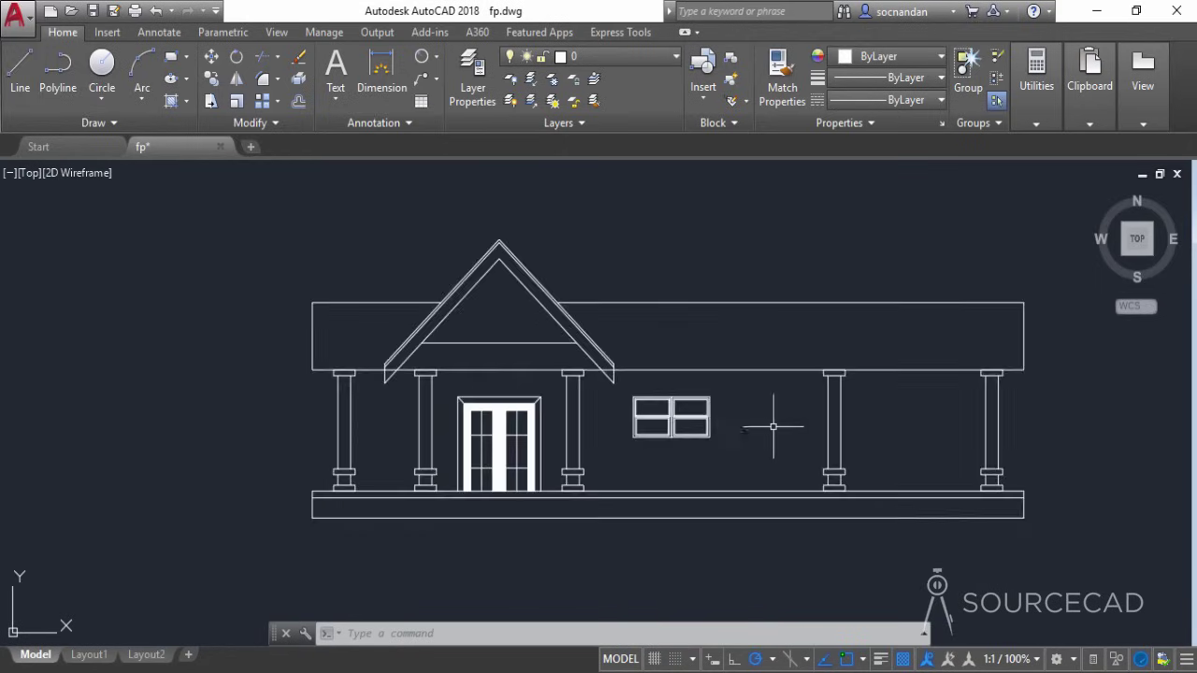